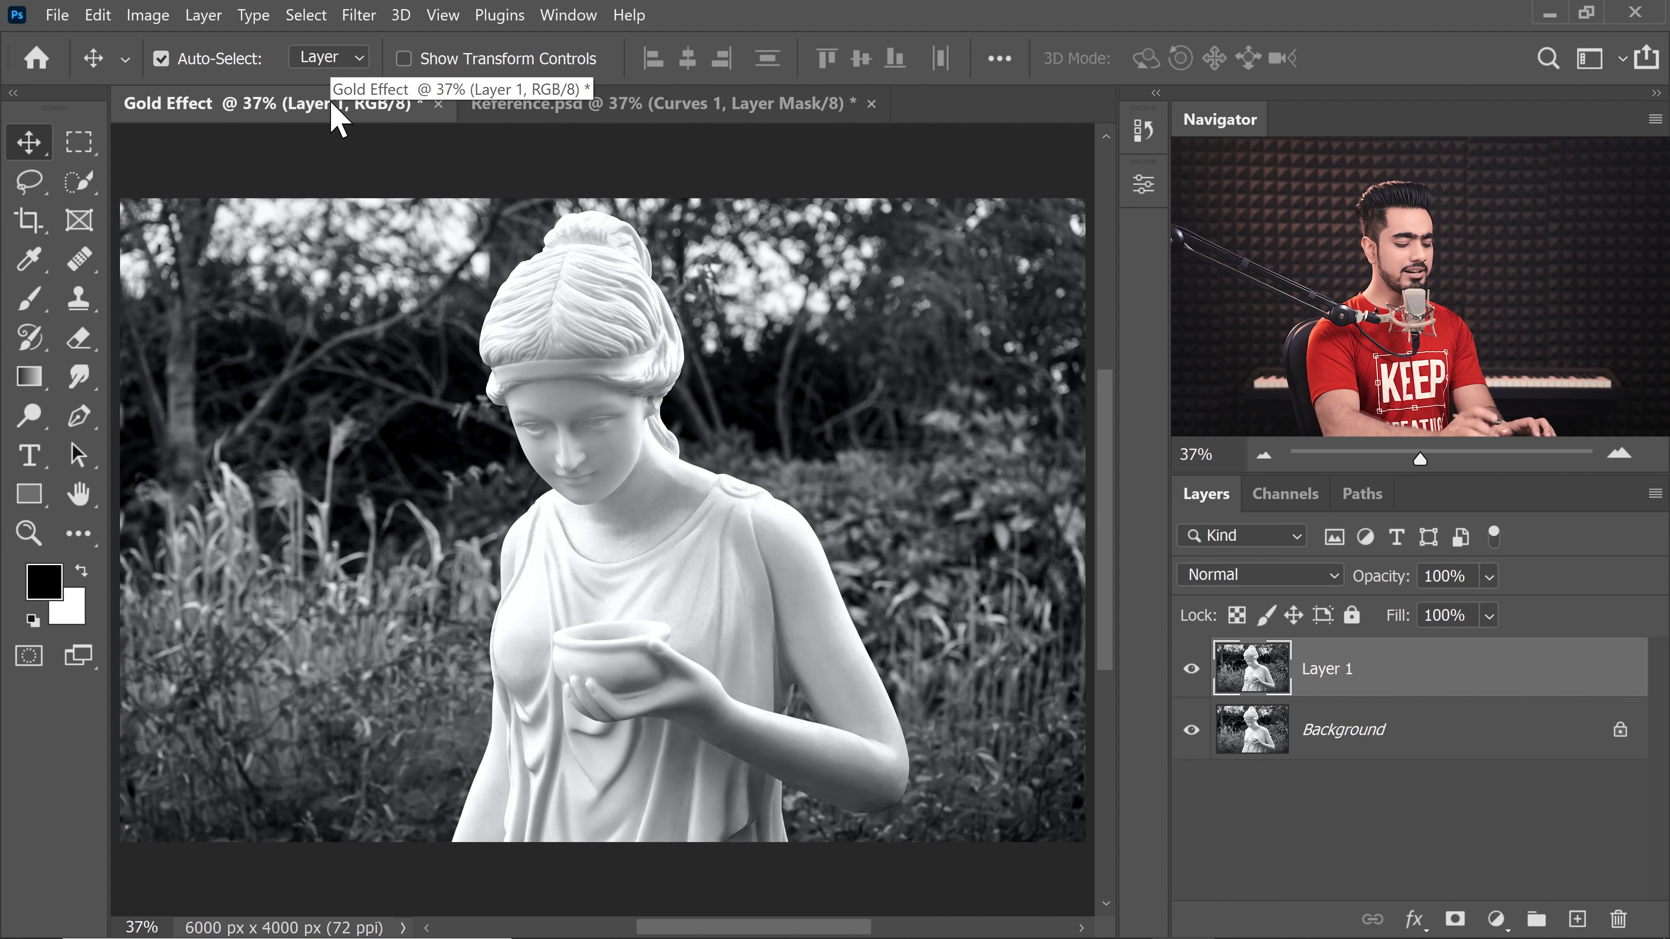
Duplicate Layer 1 and mask the copy to a Quick Selection of the statue
key("ctrl+j")
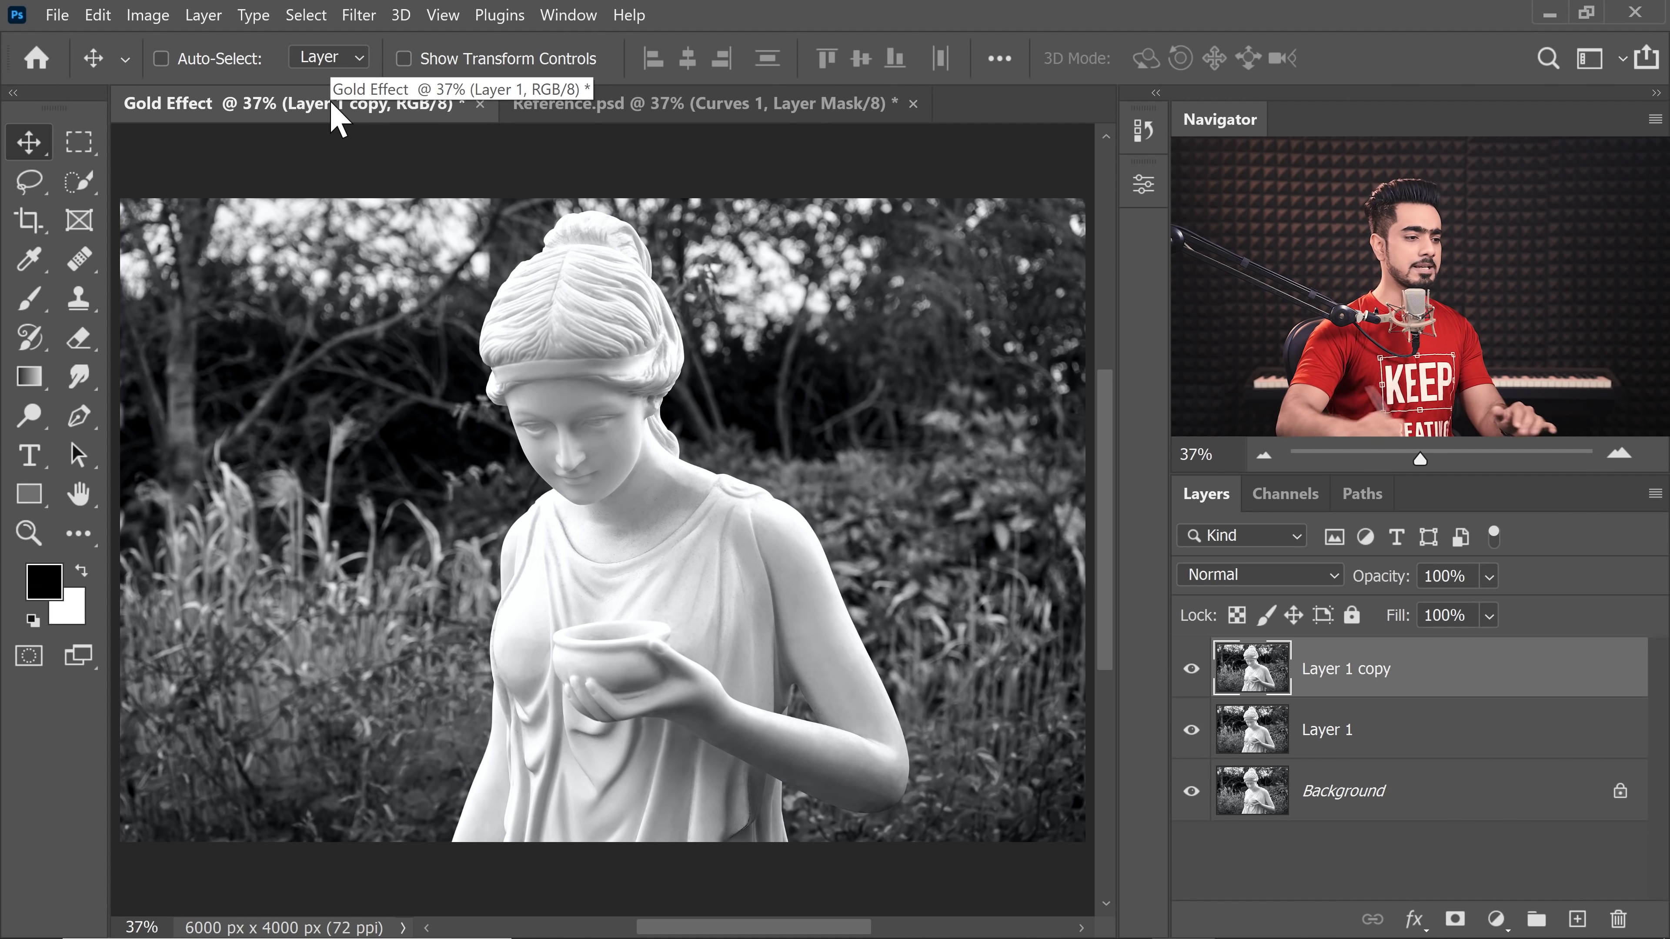
left_click(79, 183)
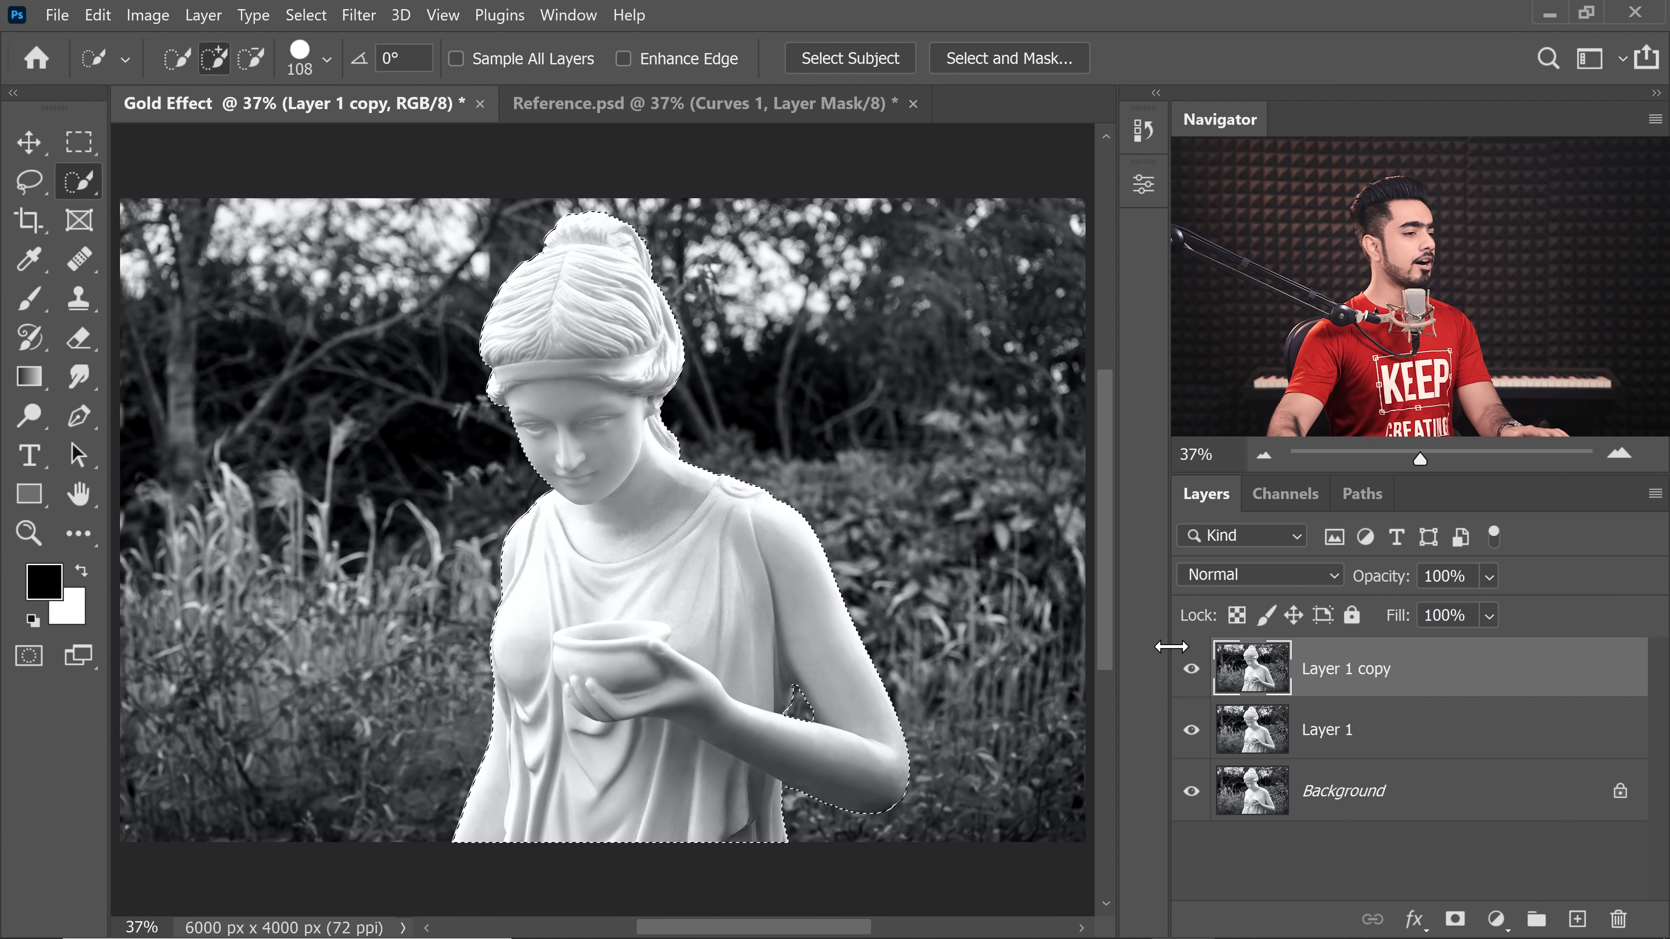
left_click(1455, 920)
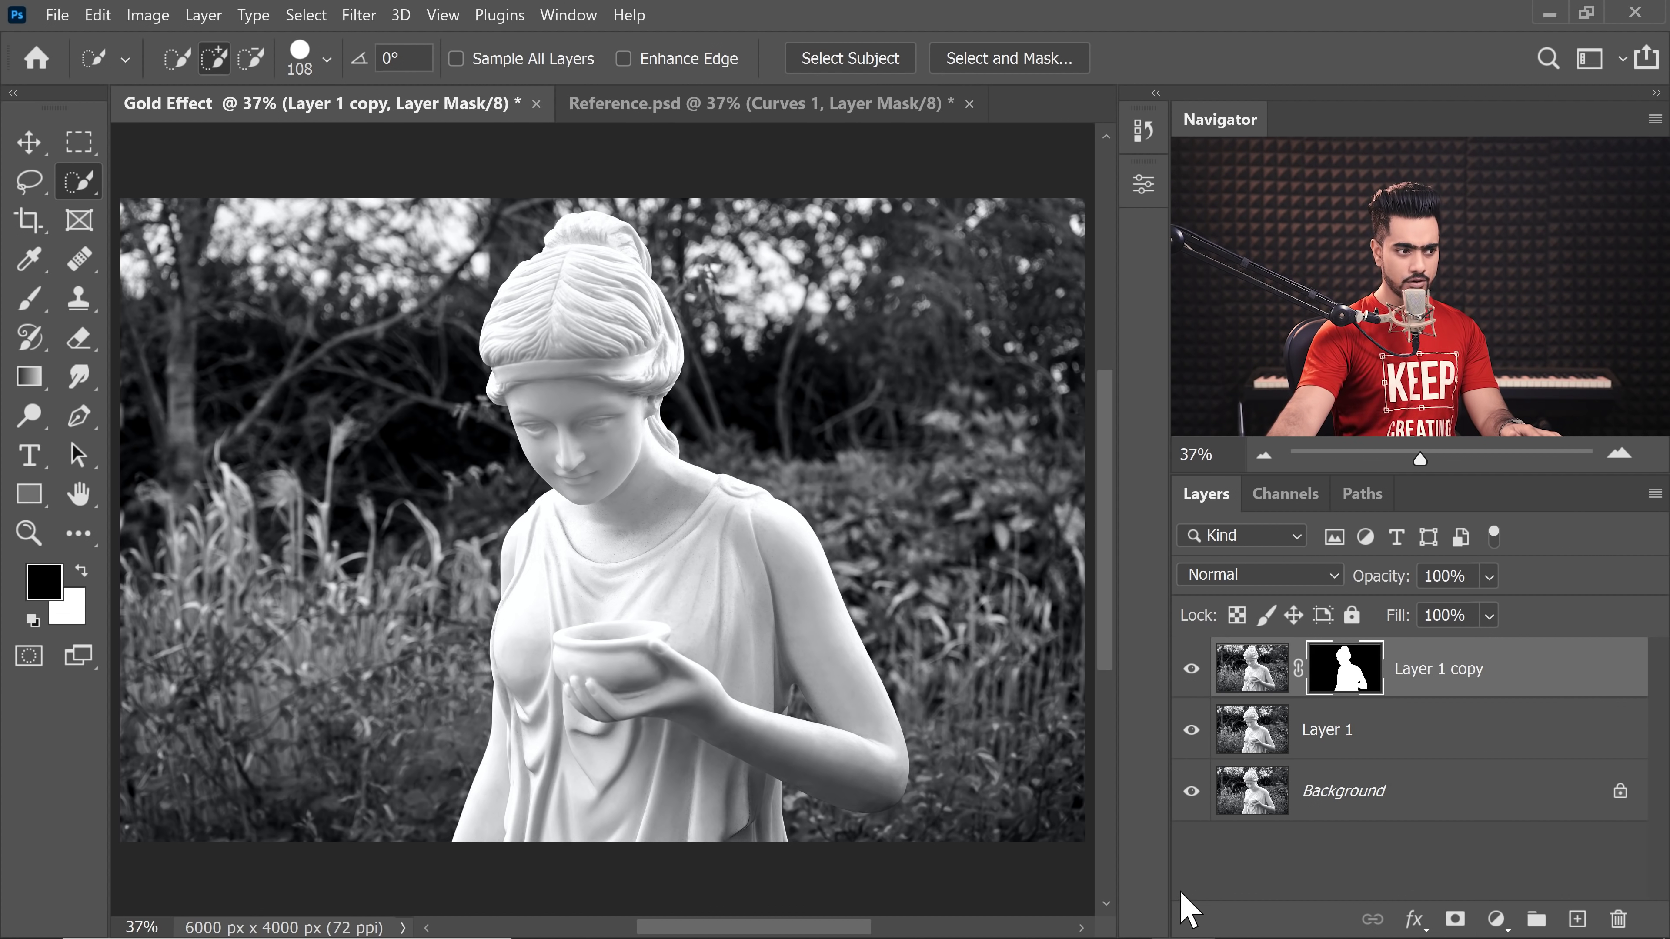
Add a black (000000) Solid Color fill layer directly above Layer 1, beneath the masked statue copy
left_click(1433, 741)
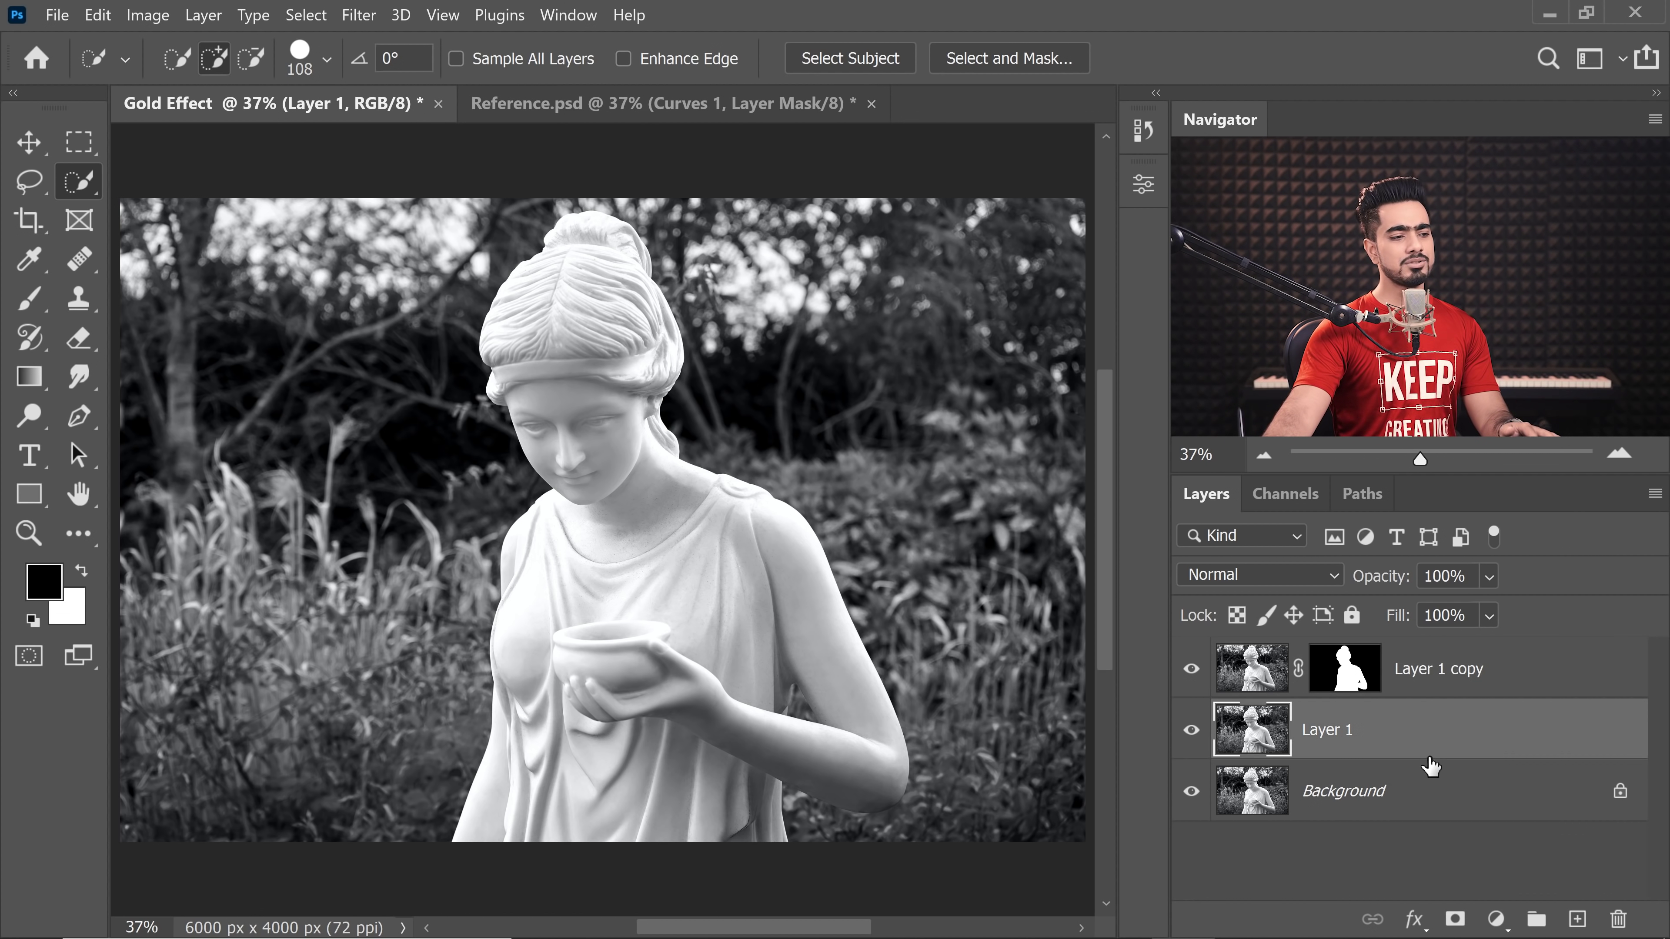
left_click(1497, 921)
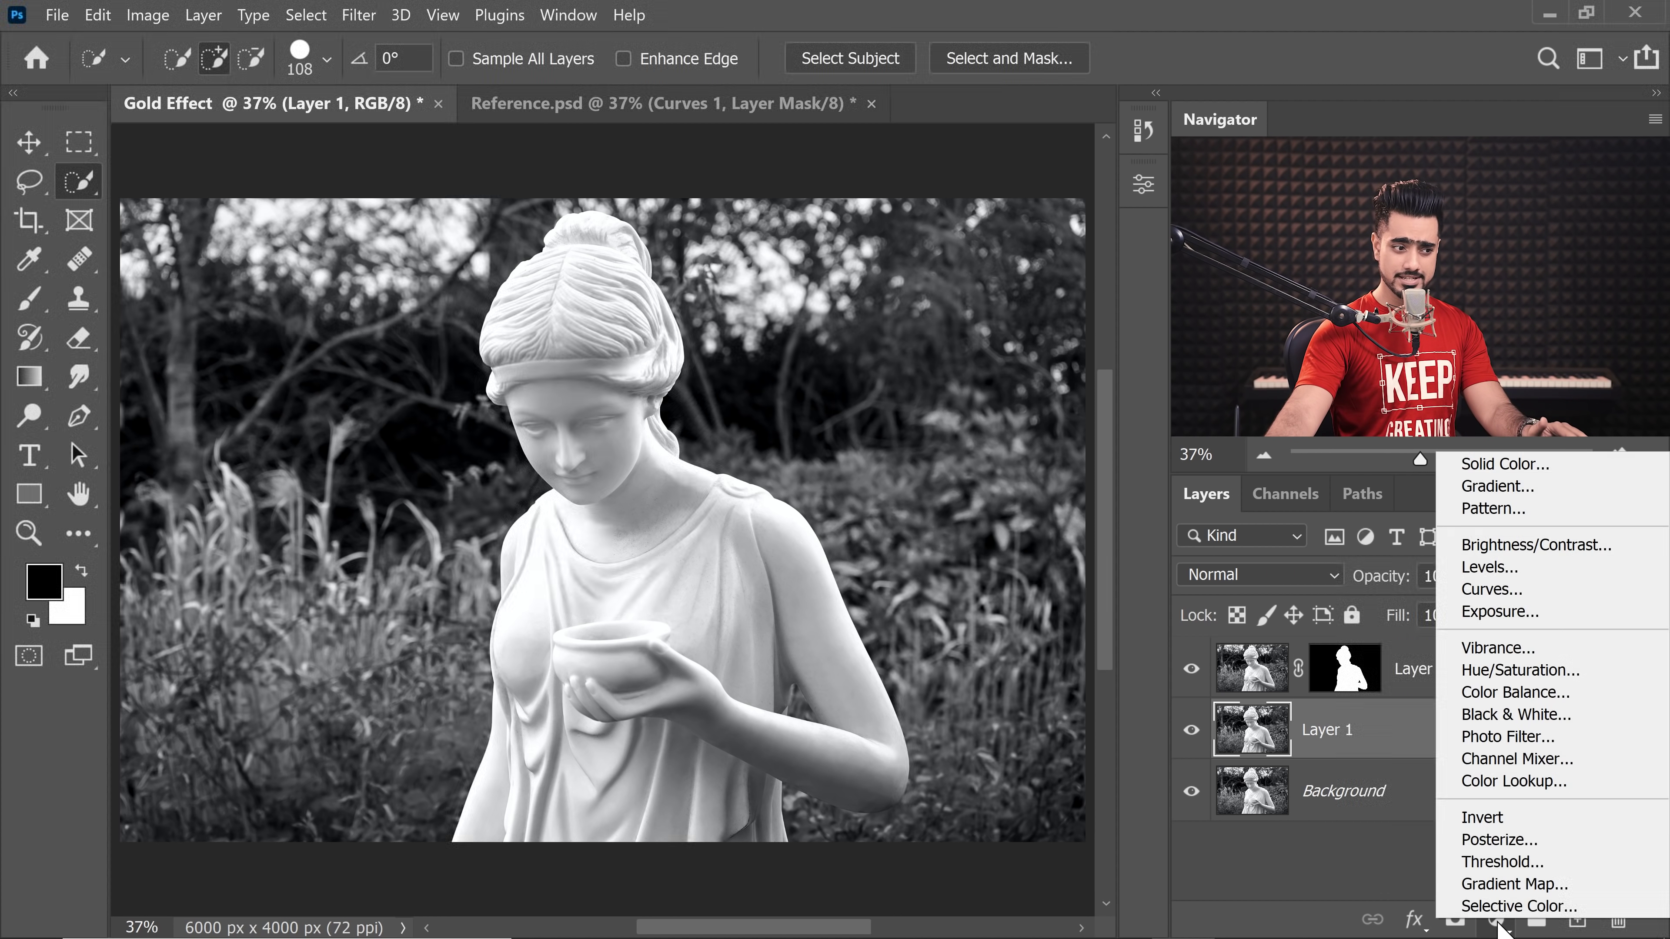
left_click(1506, 466)
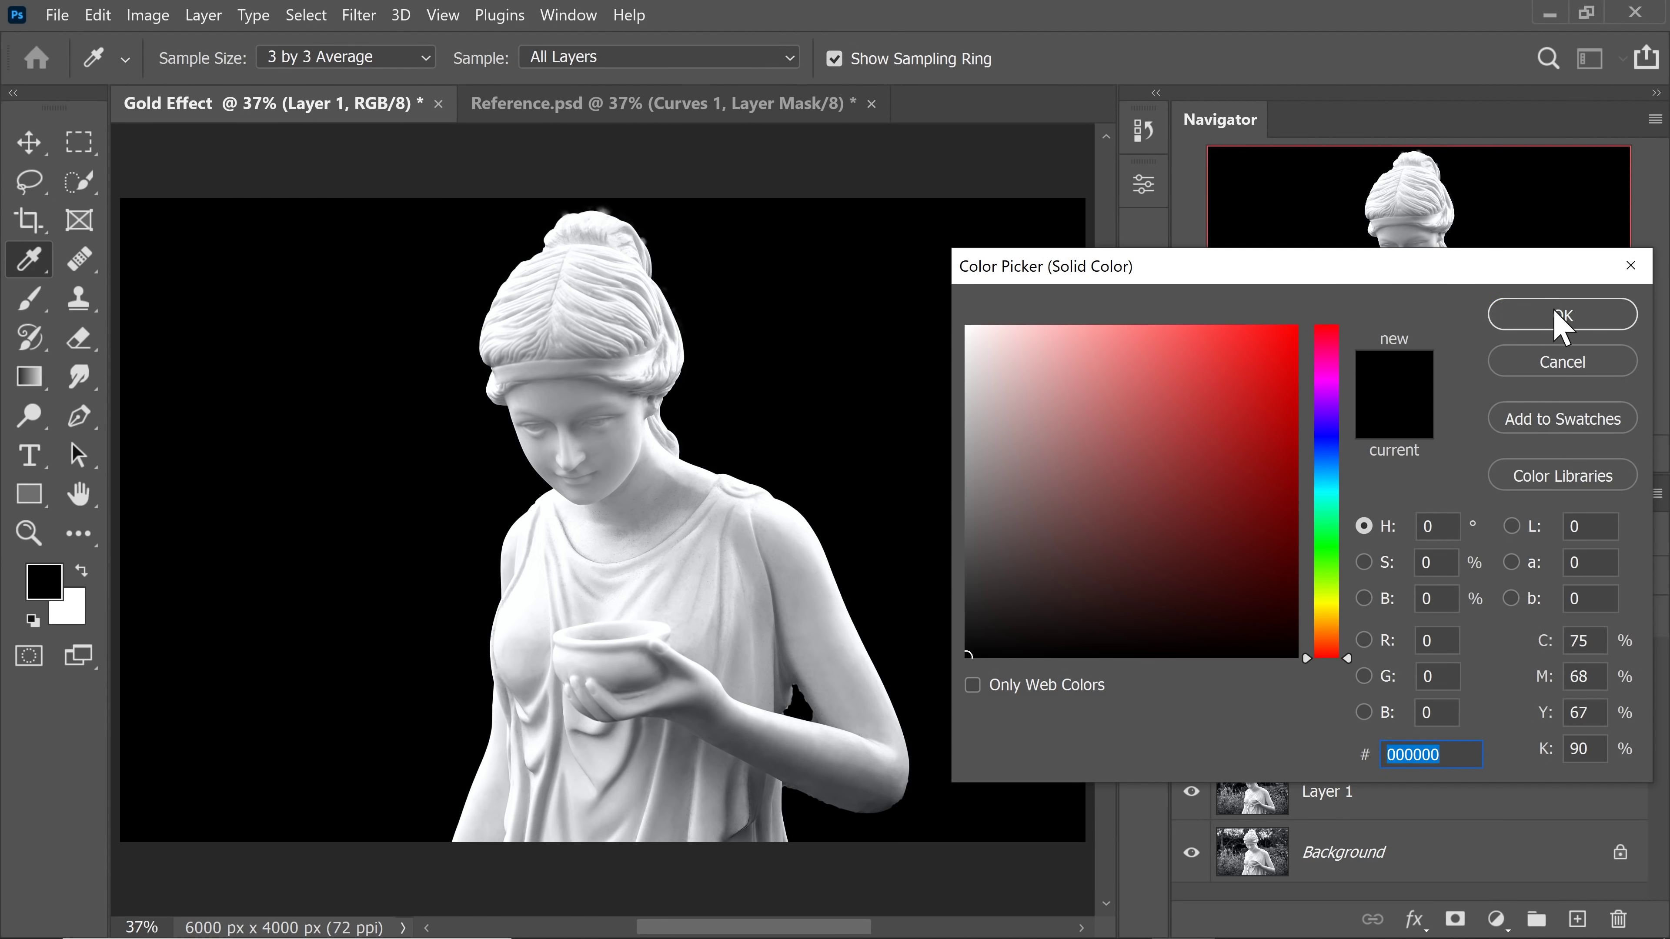
left_click(1562, 316)
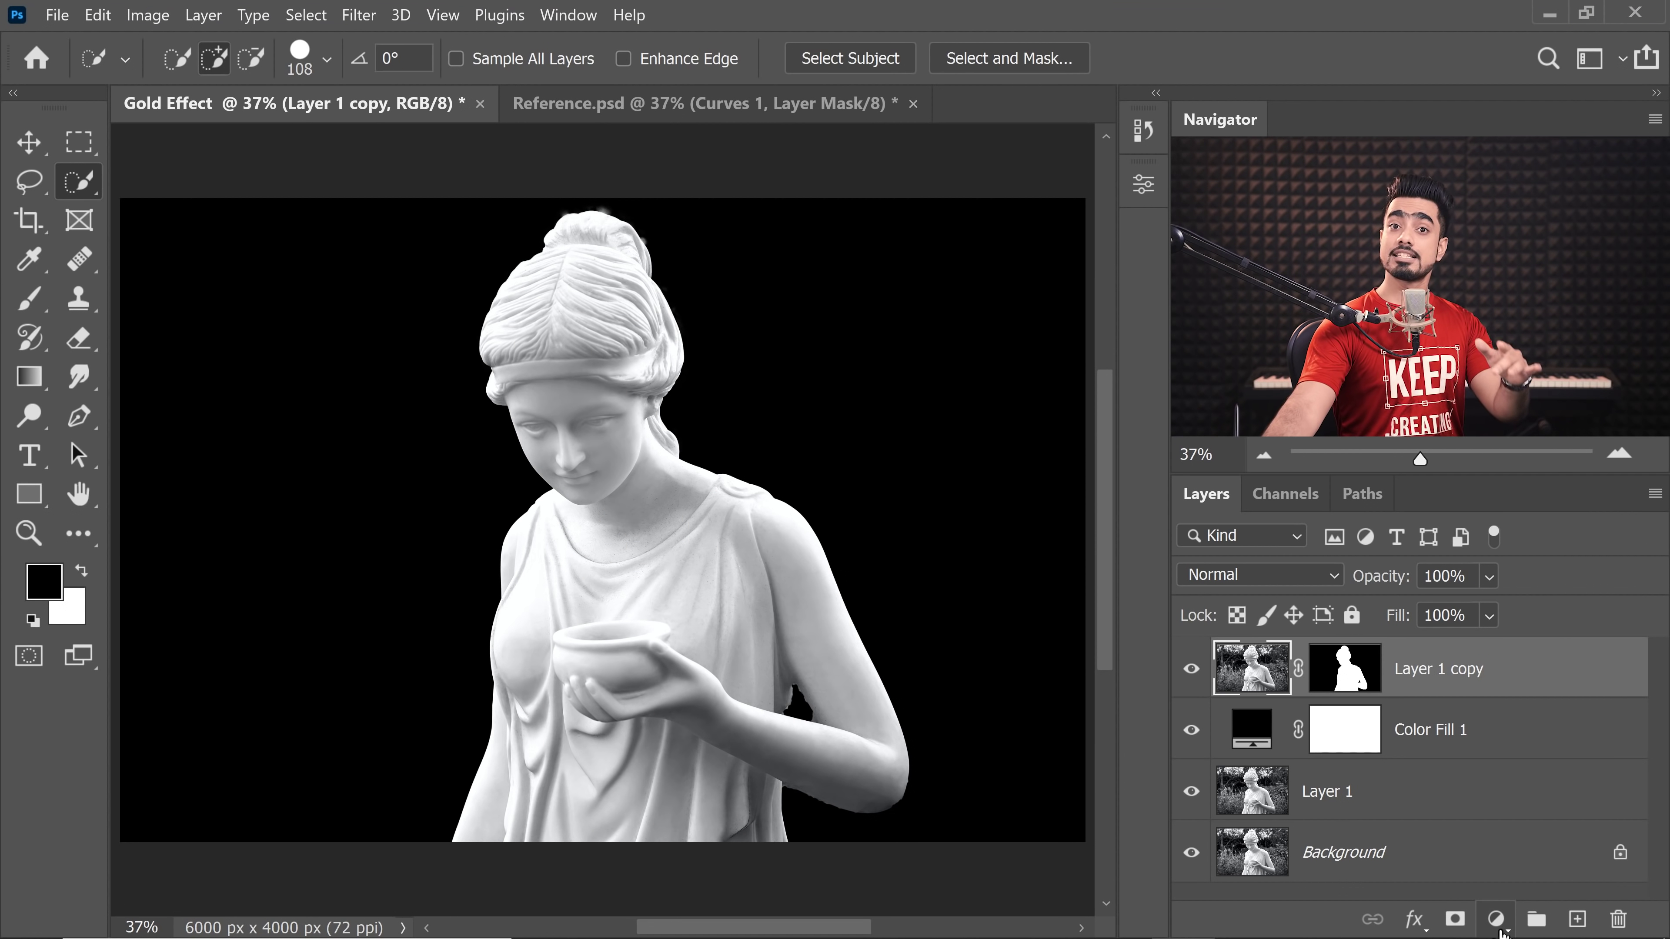
Add a Hue/Saturation adjustment with saturation -100 above Layer 1 copy and clip it to that layer
left_click(1498, 921)
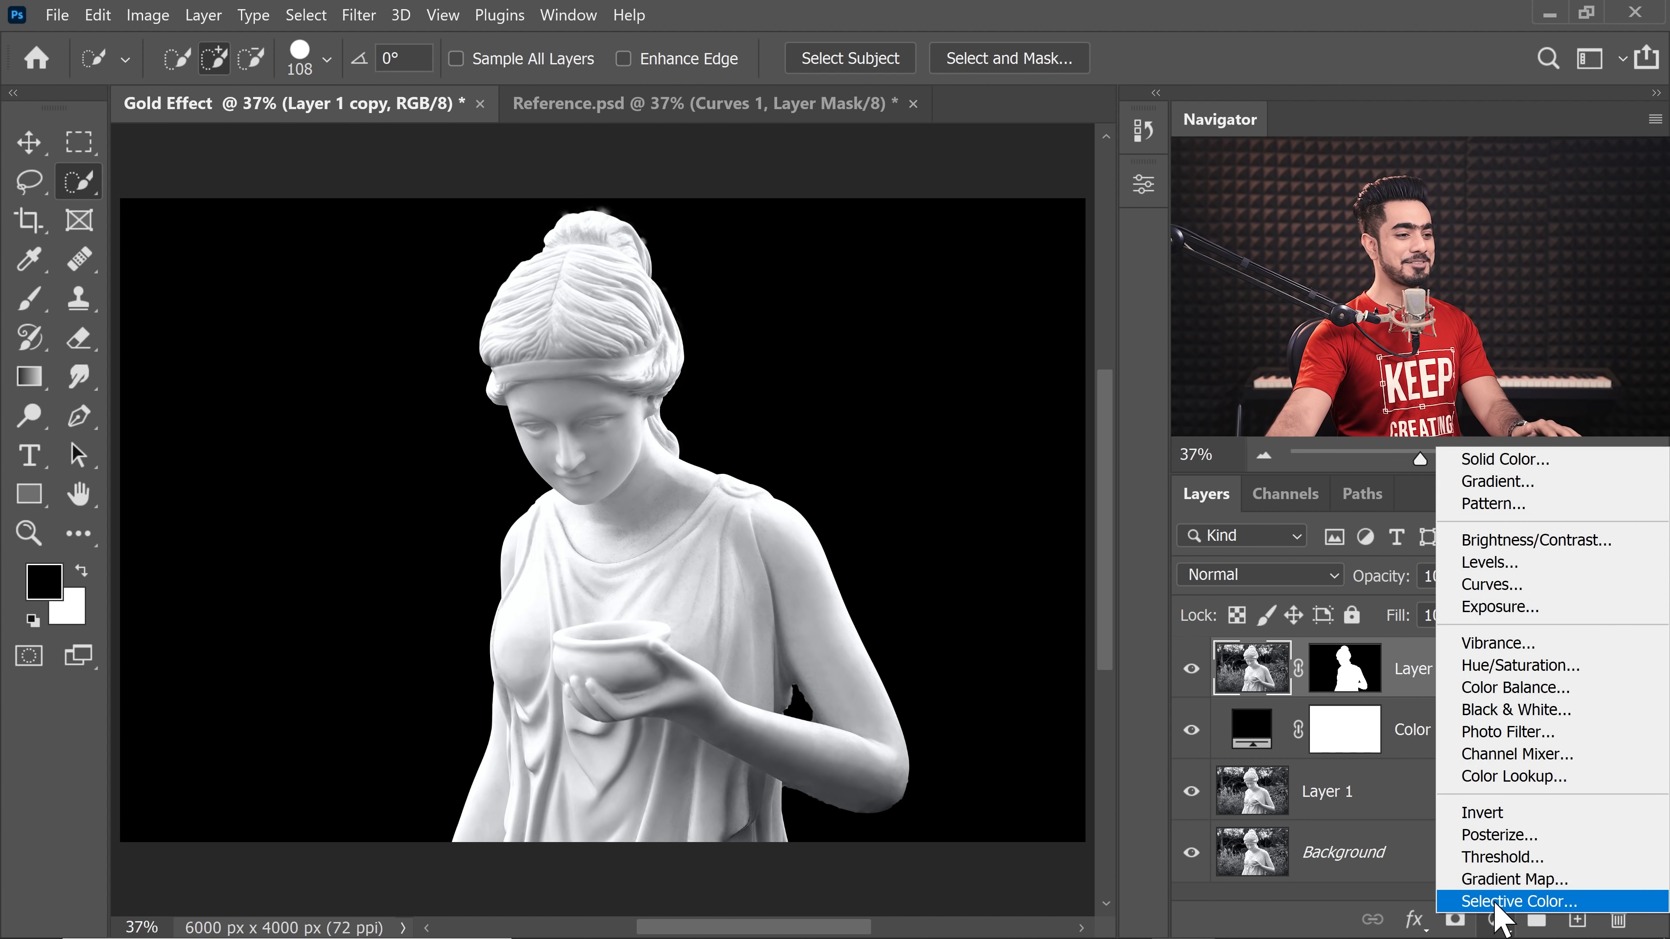
left_click(1511, 664)
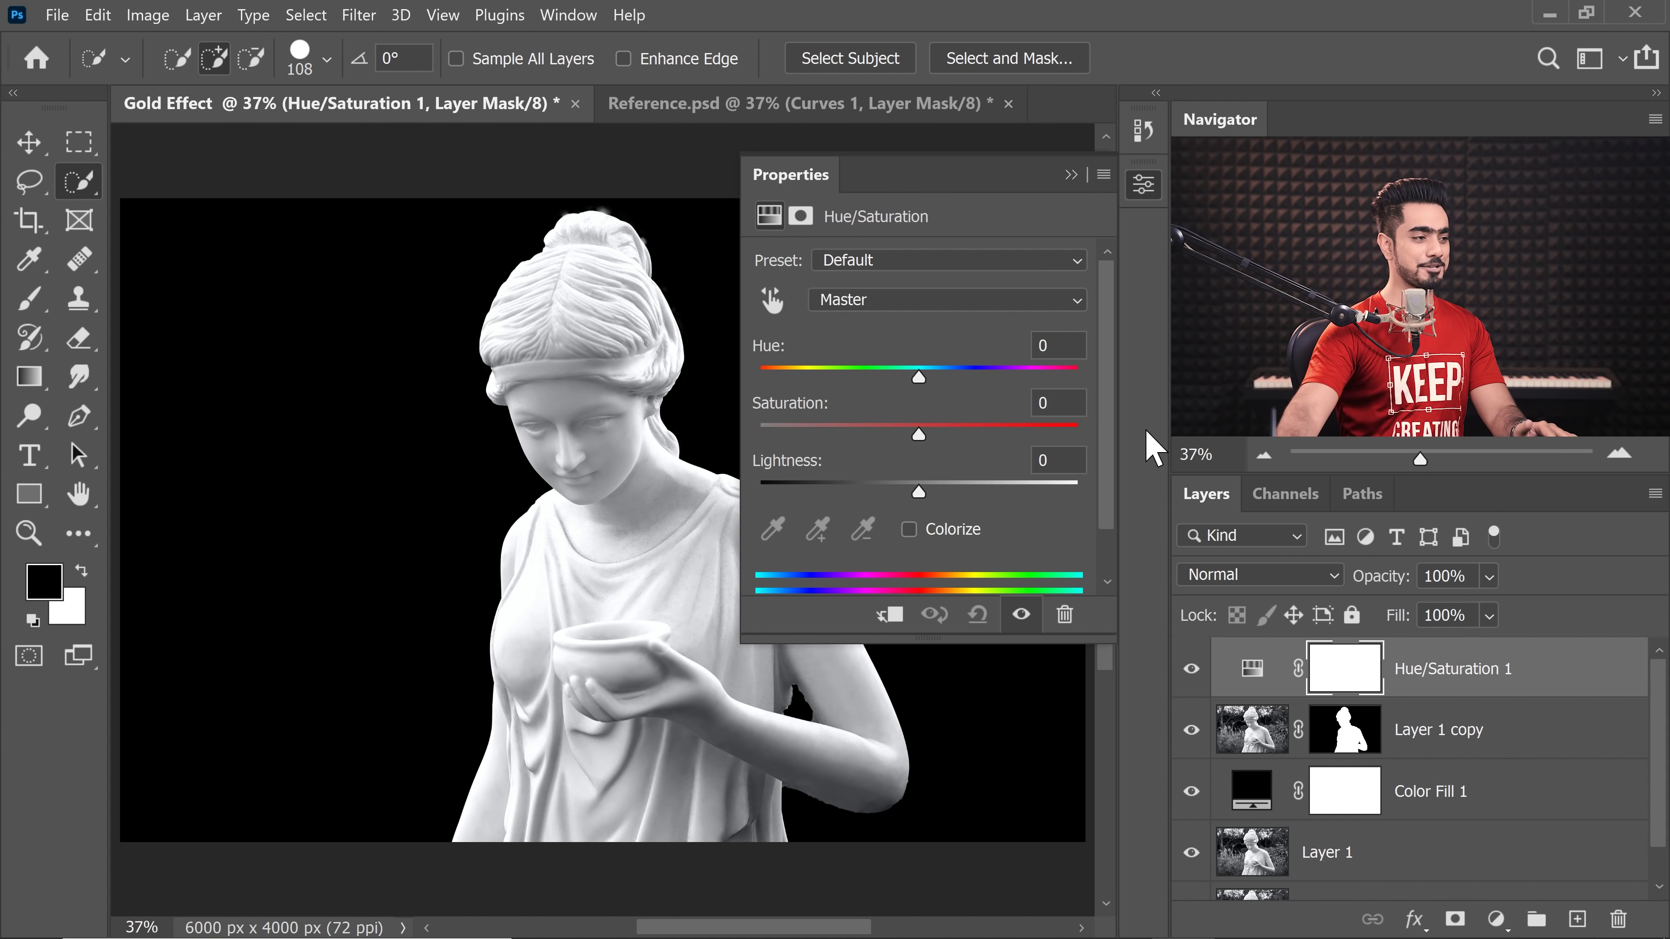
left_click_drag(919, 435, 687, 424)
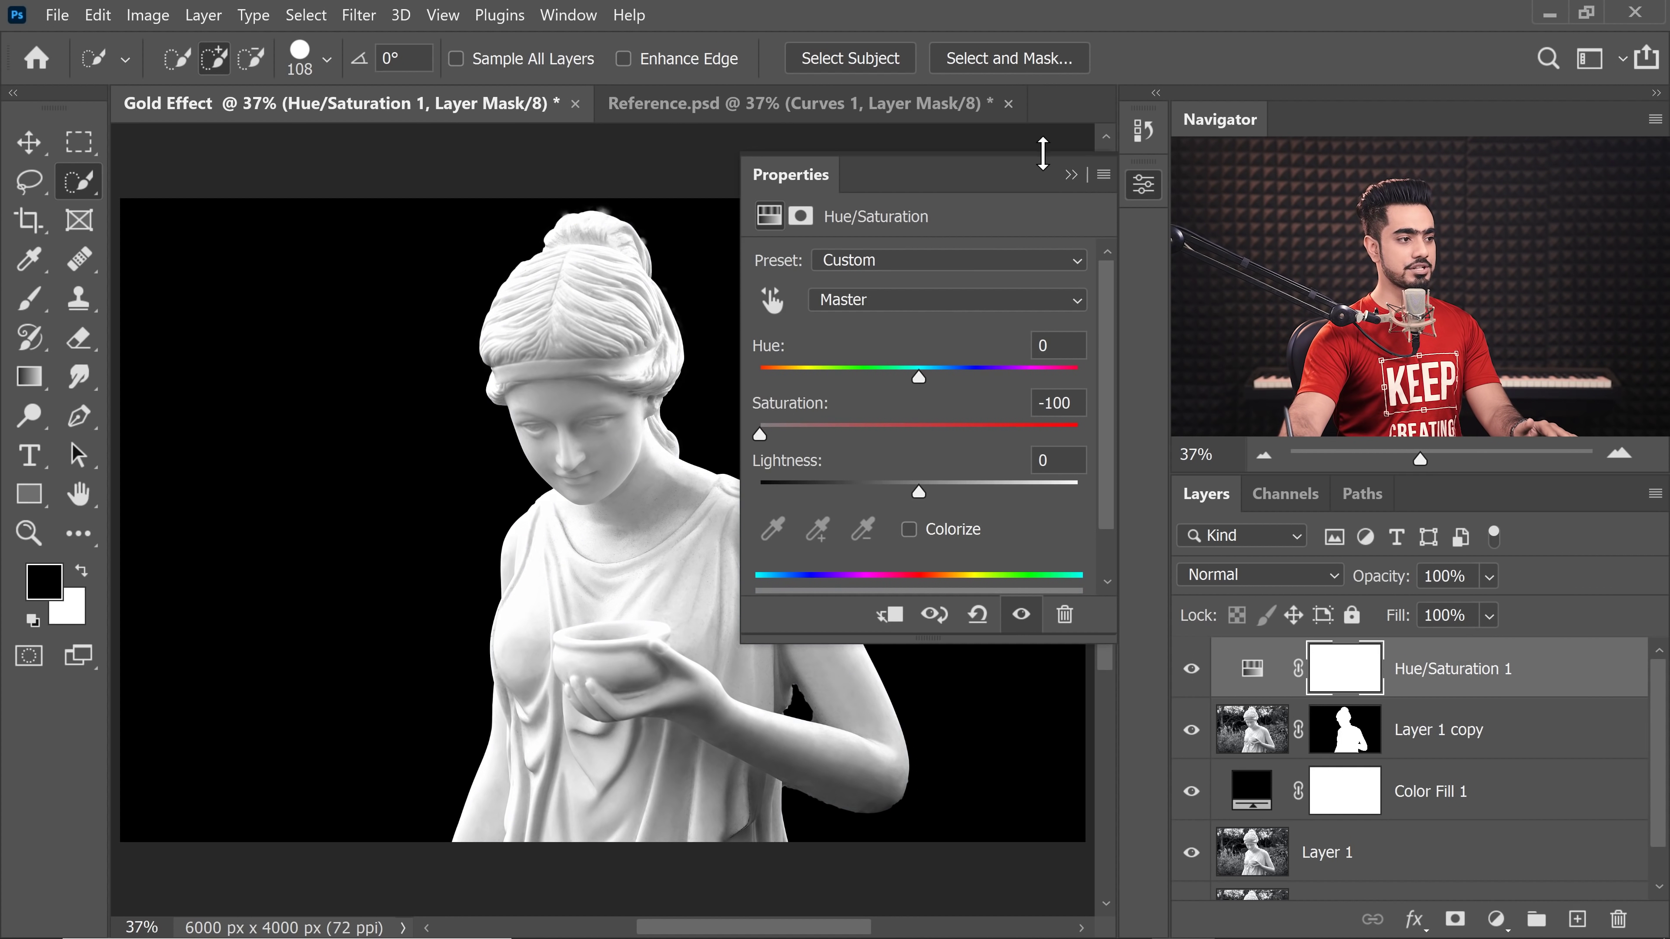
left_click(1070, 175)
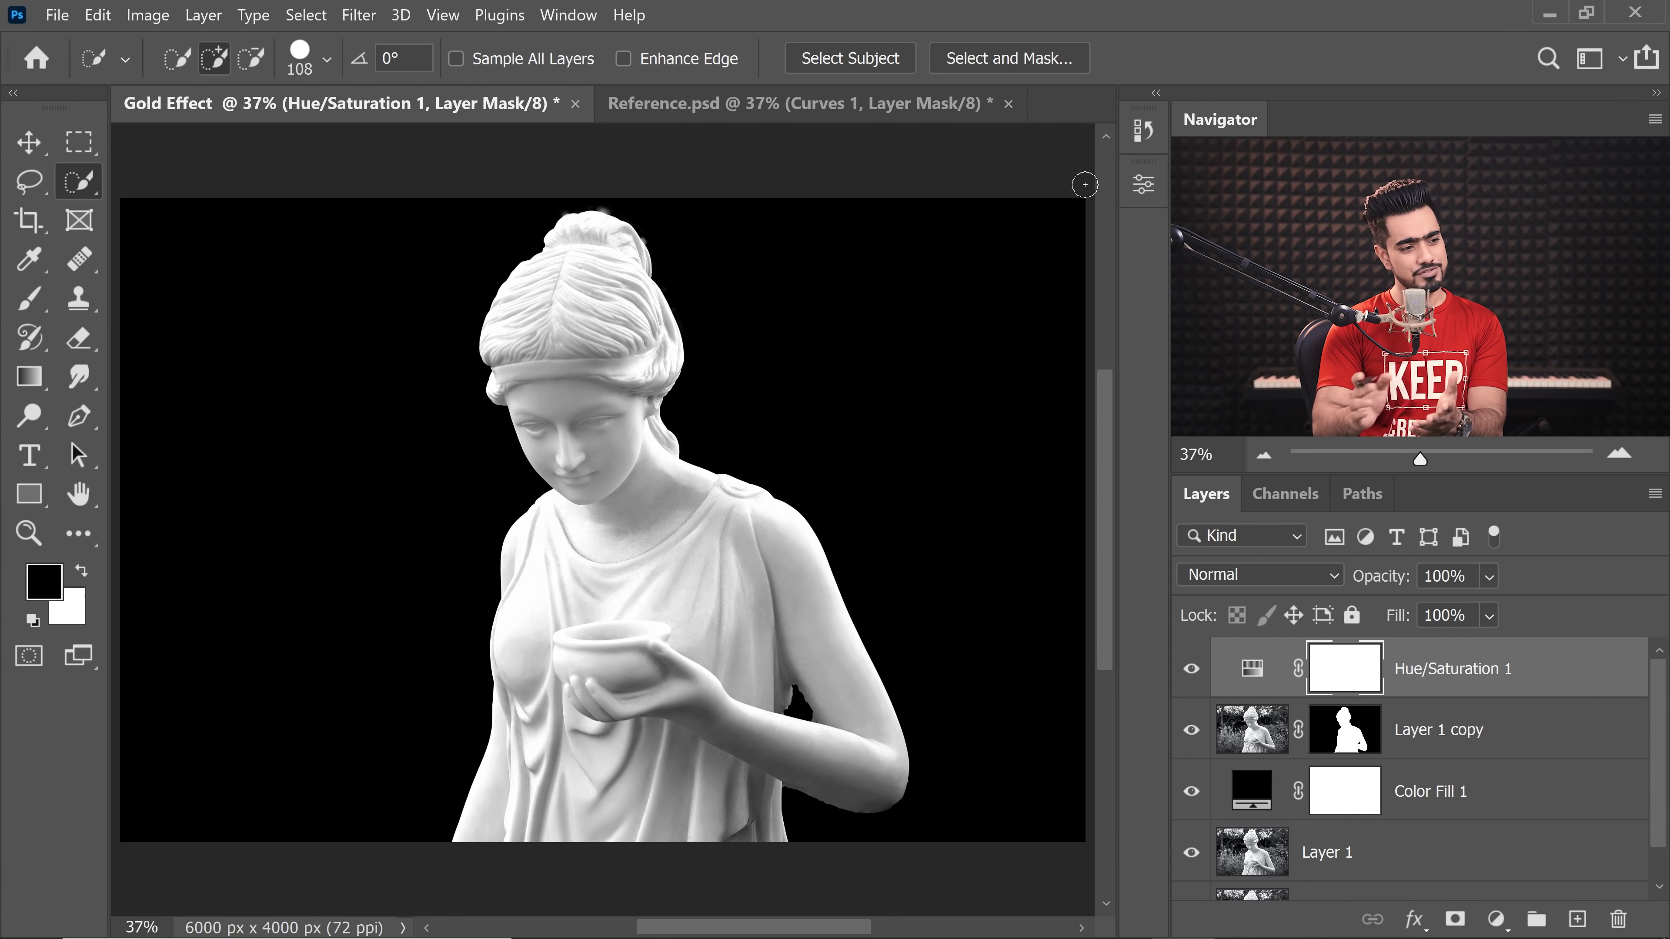
left_click(1476, 694, "alt")
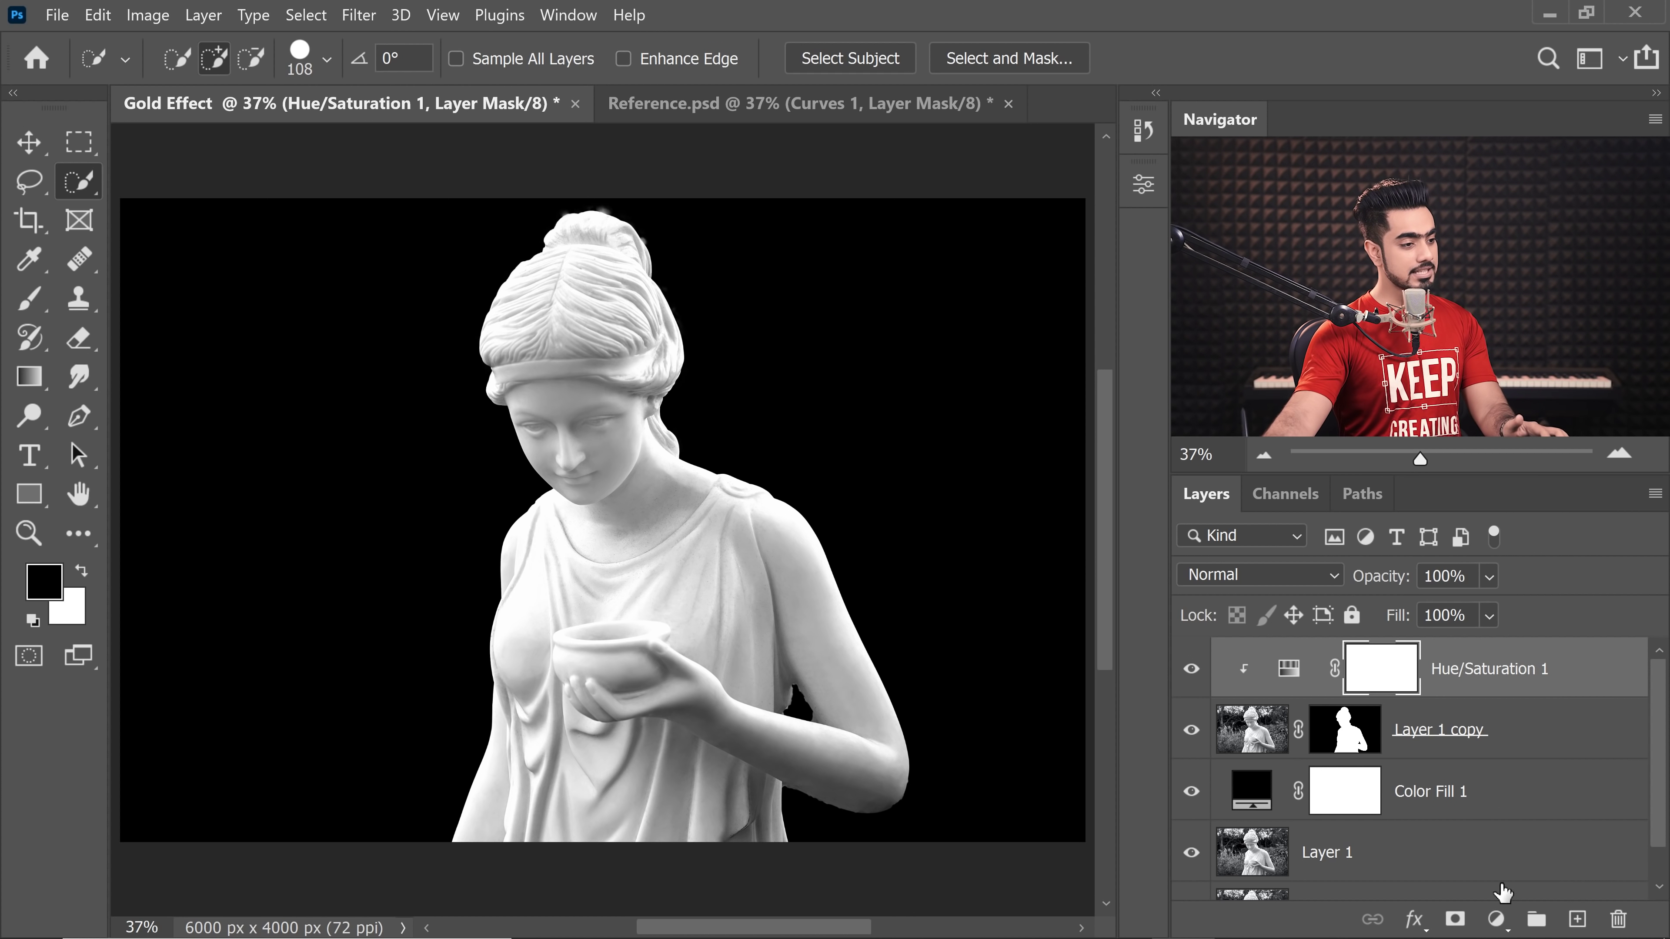
Add a Curves adjustment above Hue/Saturation 1 and clip it to the masked statue layer
left_click(1498, 921)
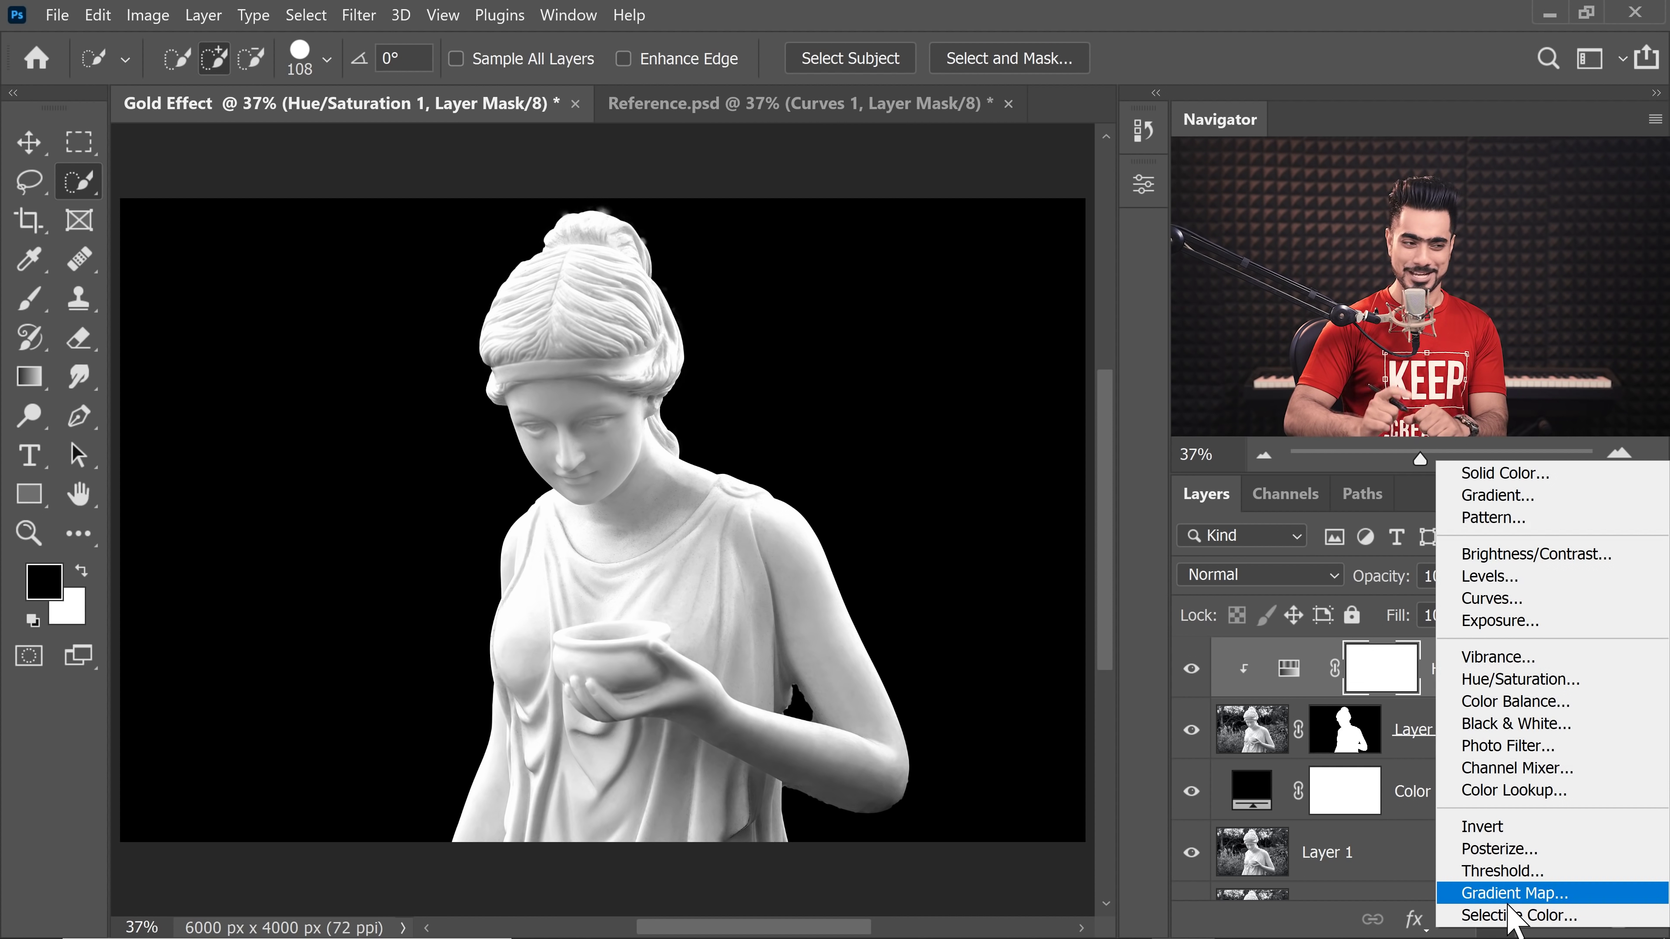
left_click(1479, 599)
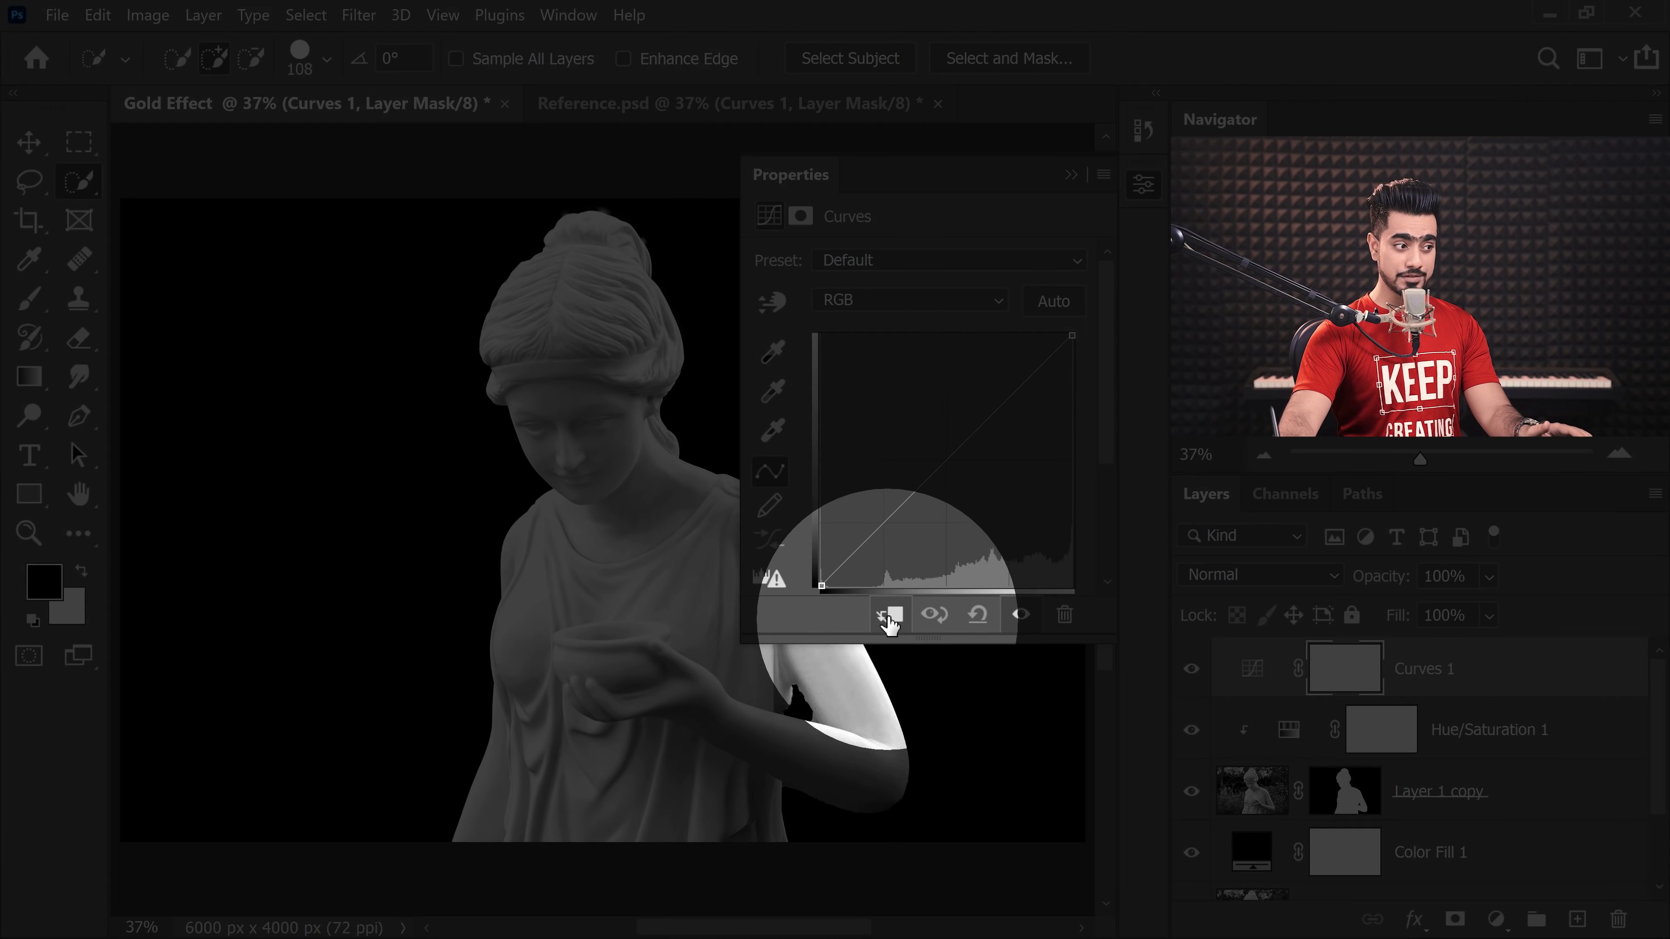
left_click(892, 619)
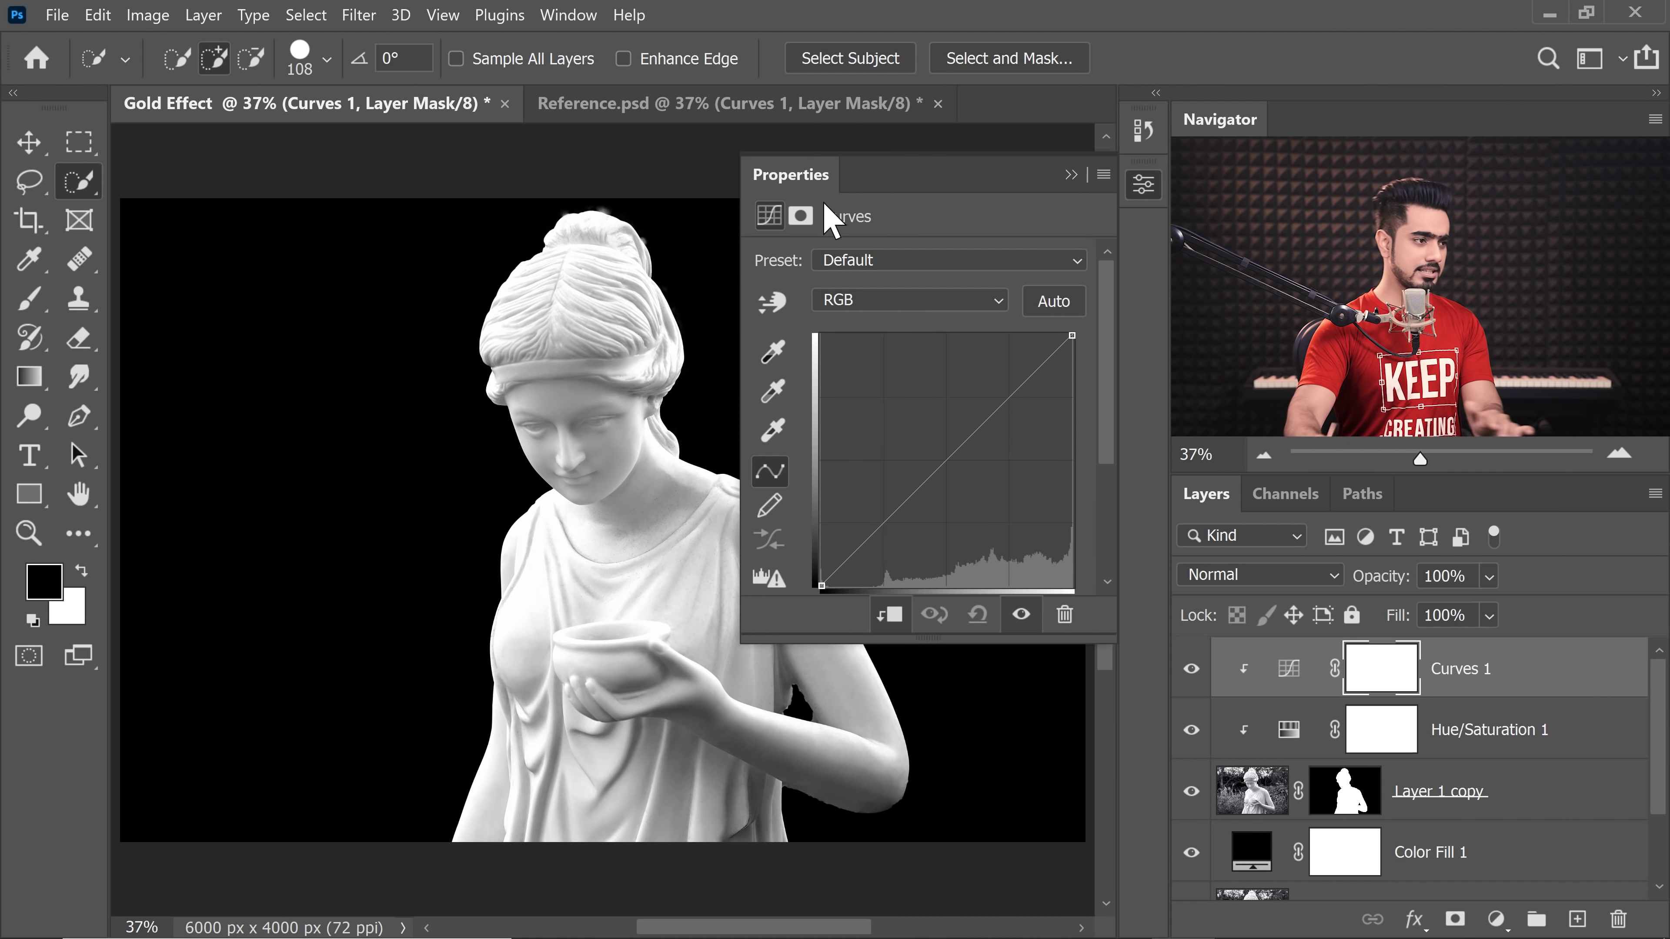
Shape the RGB curve into a wave of alternating peaks and valleys to give the statue a chrome look
left_click_drag(1014, 392, 966, 485)
left_click_drag(979, 395, 993, 390)
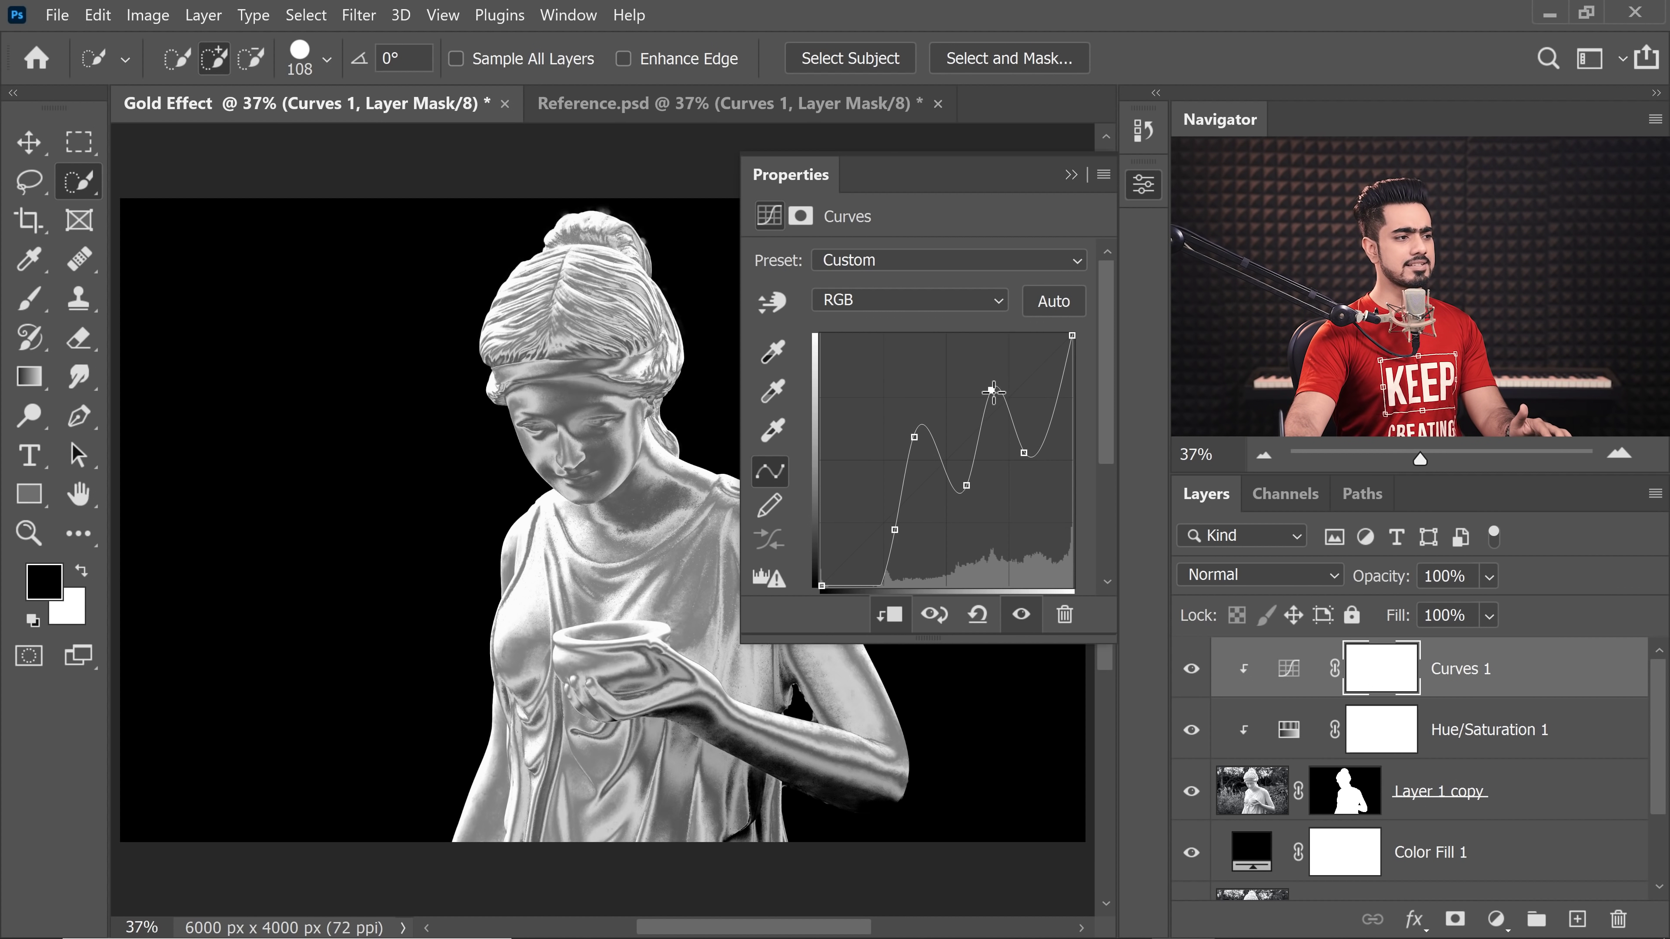
left_click_drag(966, 485, 965, 491)
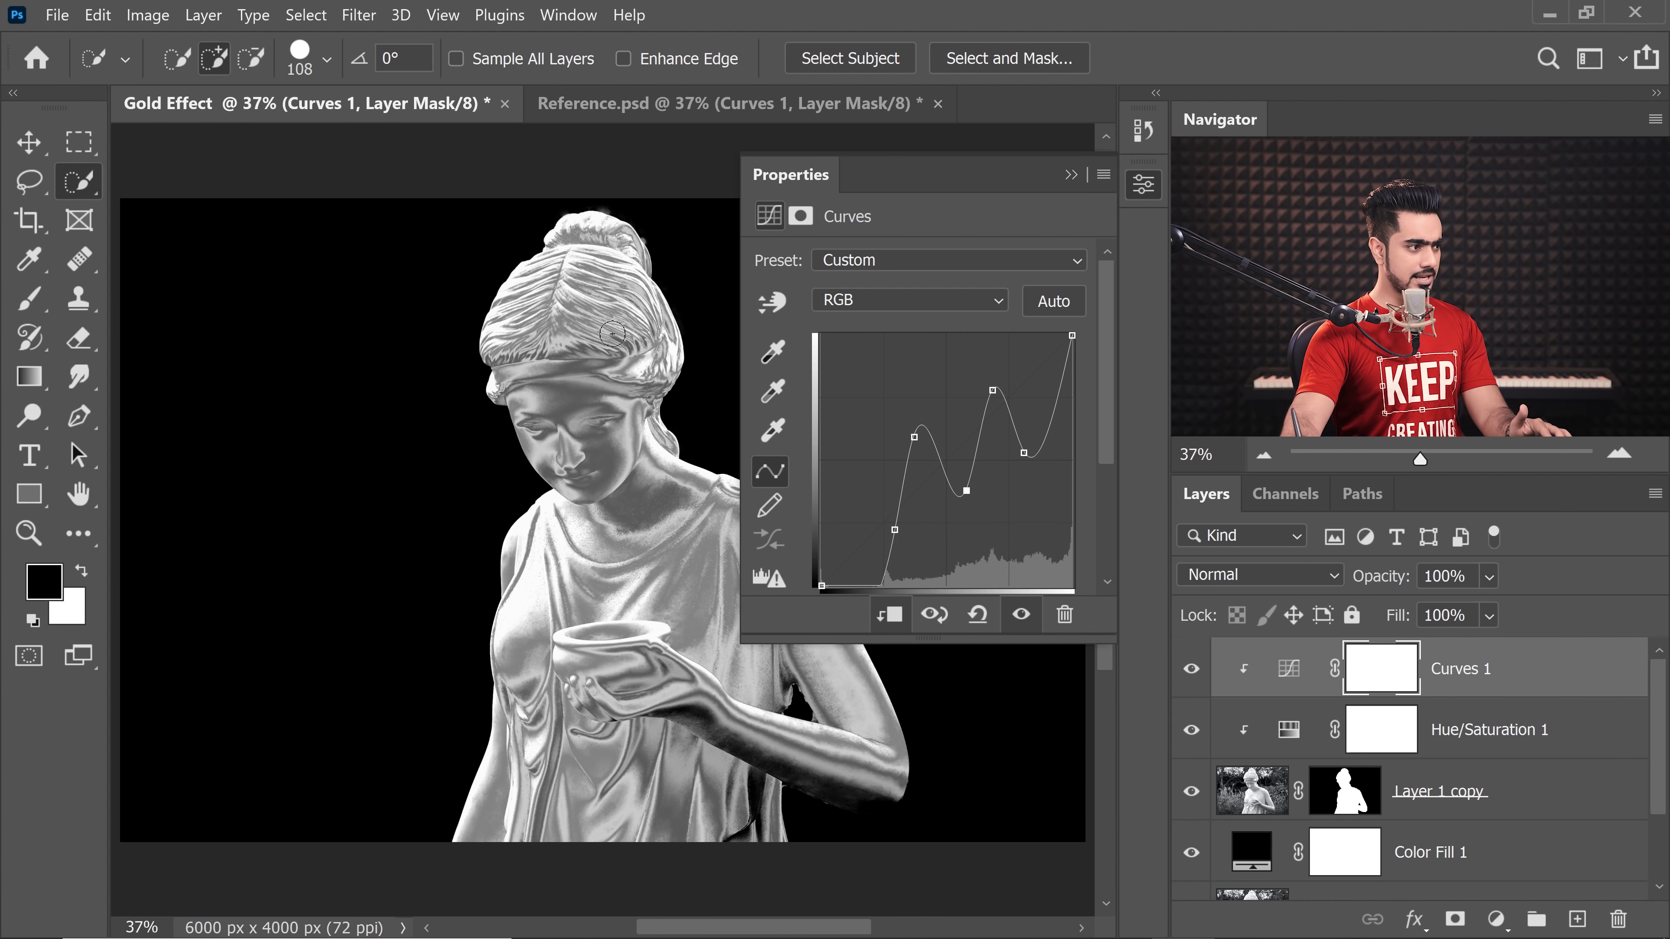
left_click_drag(913, 433, 933, 416)
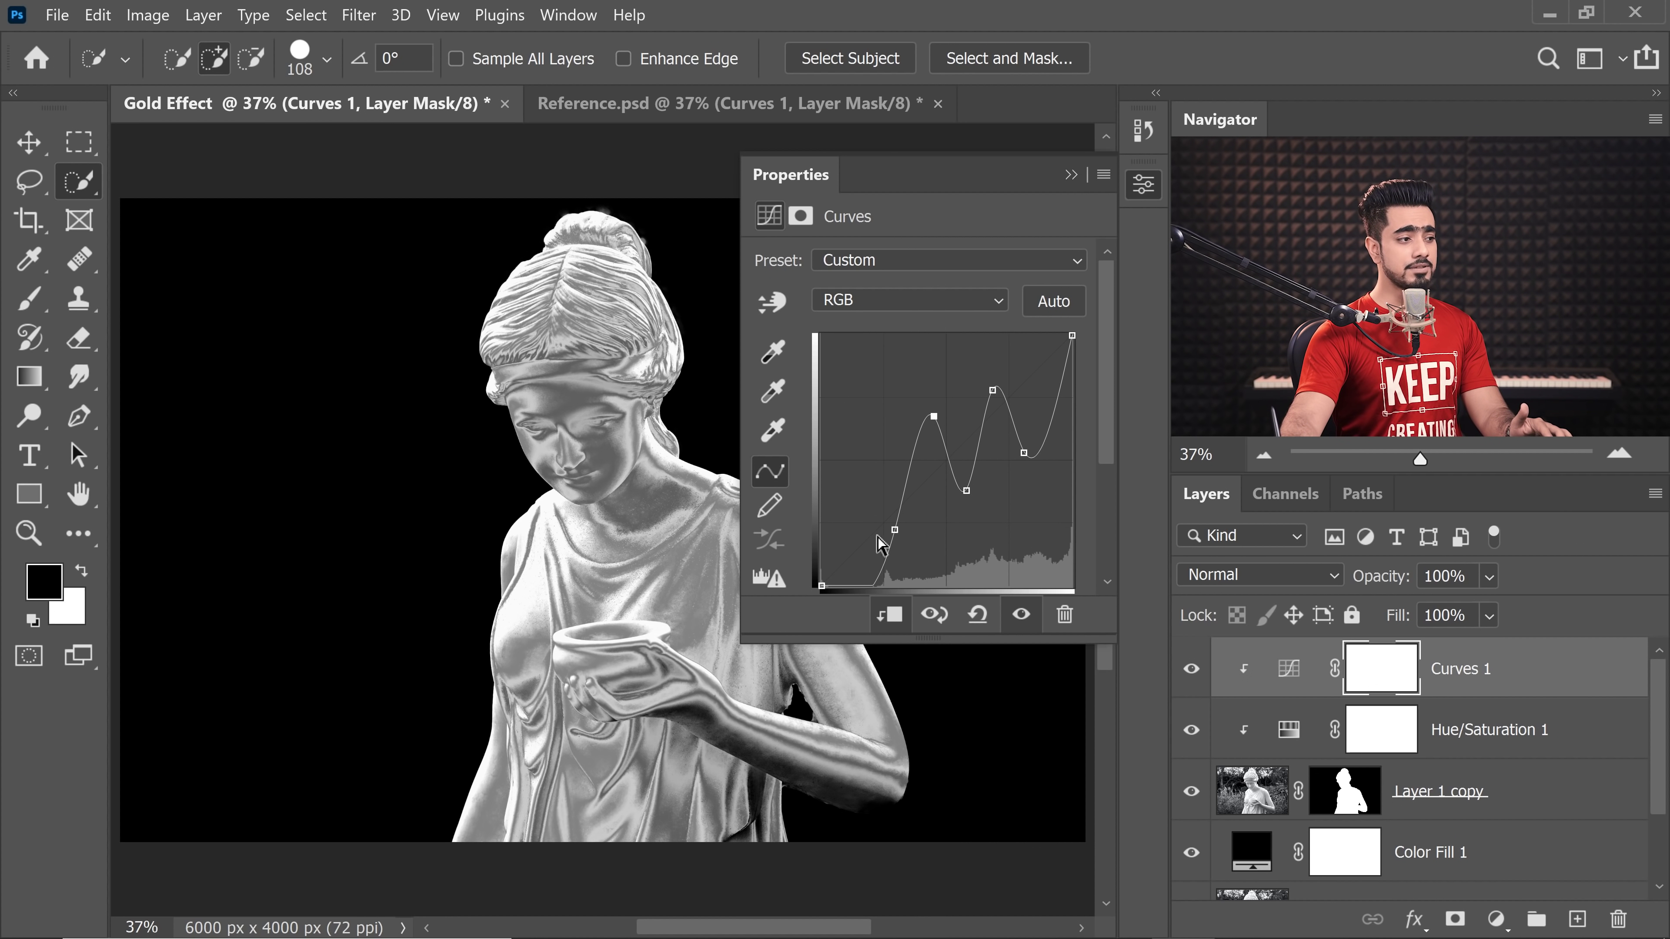
left_click_drag(898, 526, 855, 519)
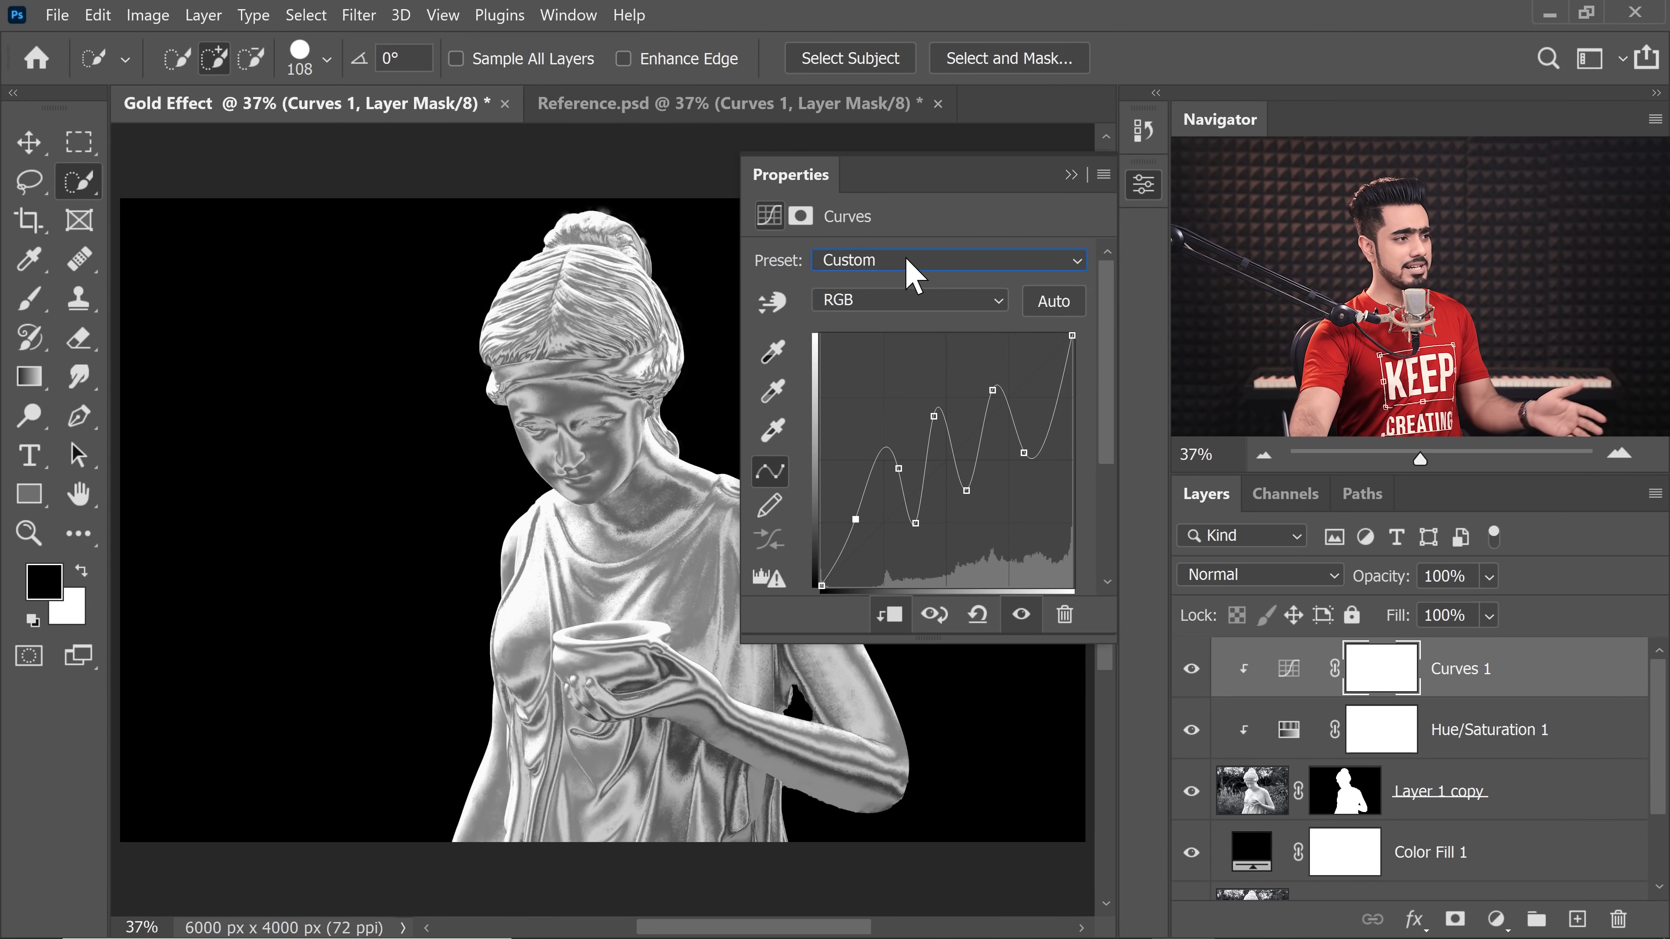
left_click(904, 263)
left_click(887, 608)
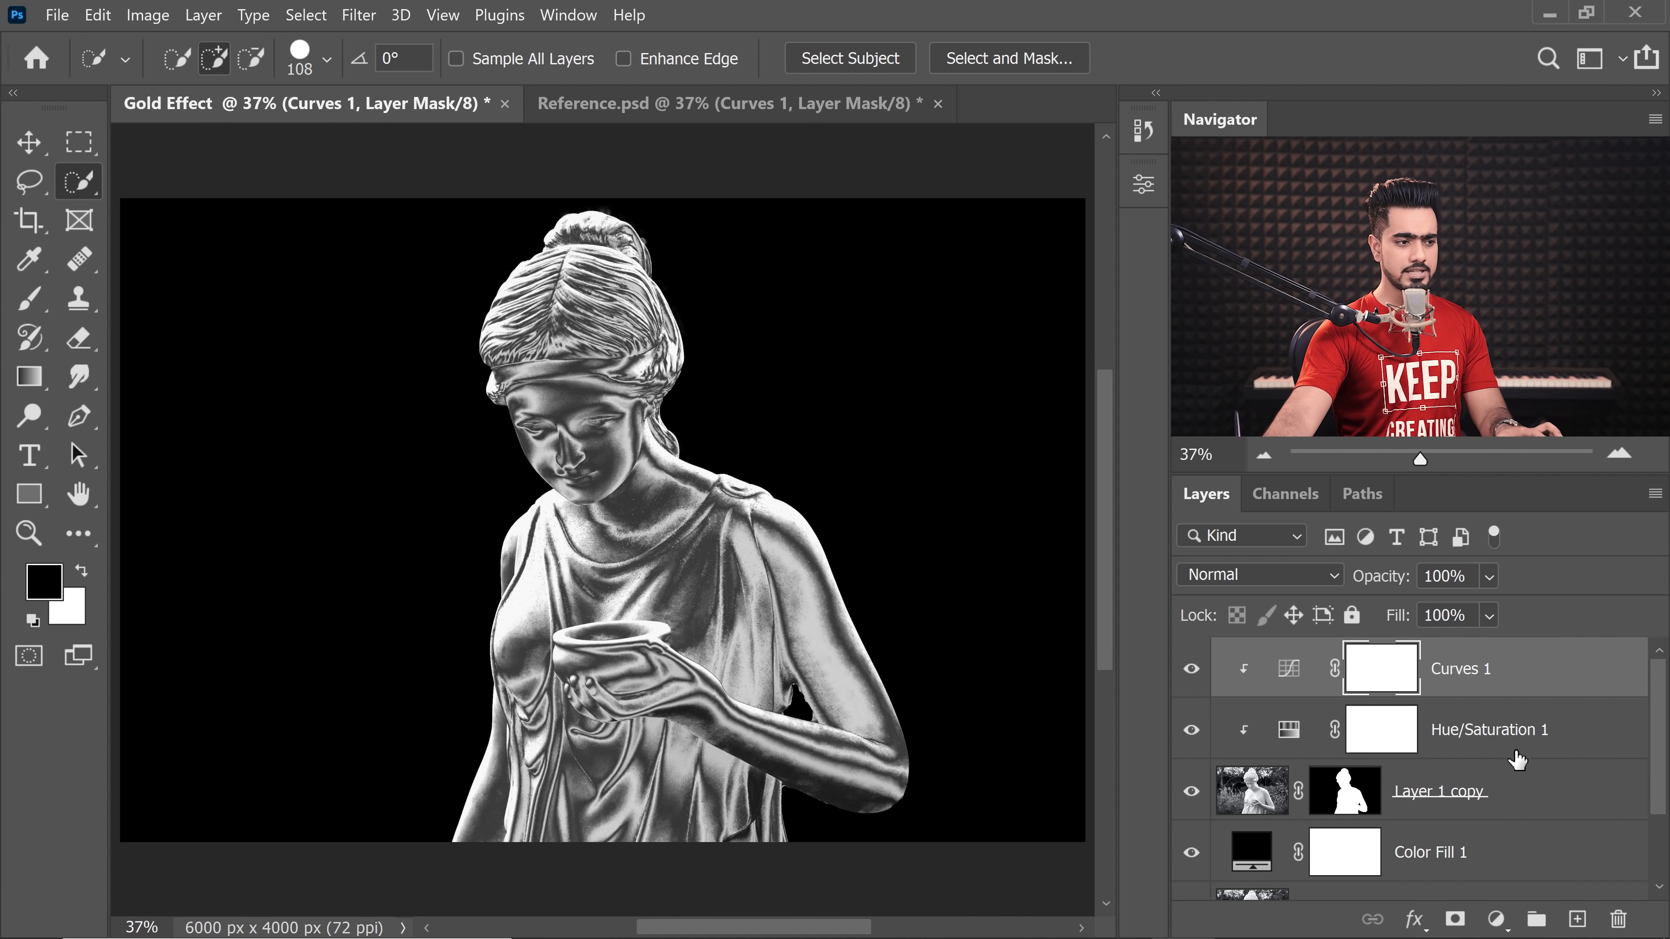
Group Curves 1, Hue/Saturation 1 and Layer 1 copy, and name the group Chroming
left_click(1526, 790, "shift")
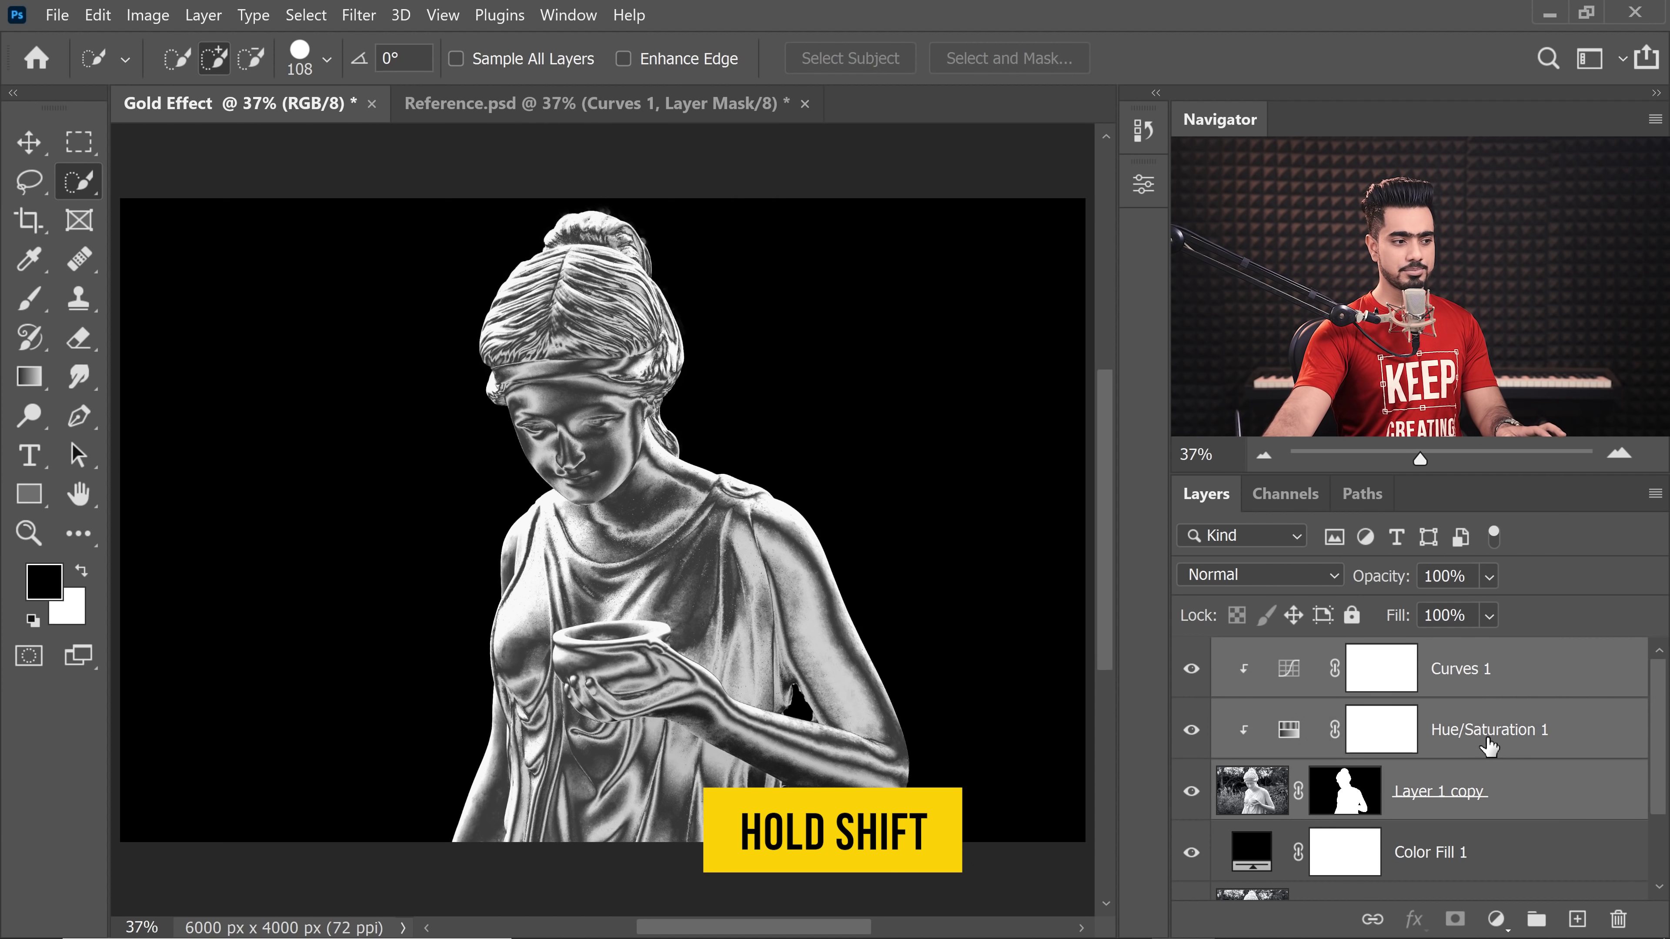
key("ctrl+g")
double_click(1295, 654)
type("Chroming")
key("Return")
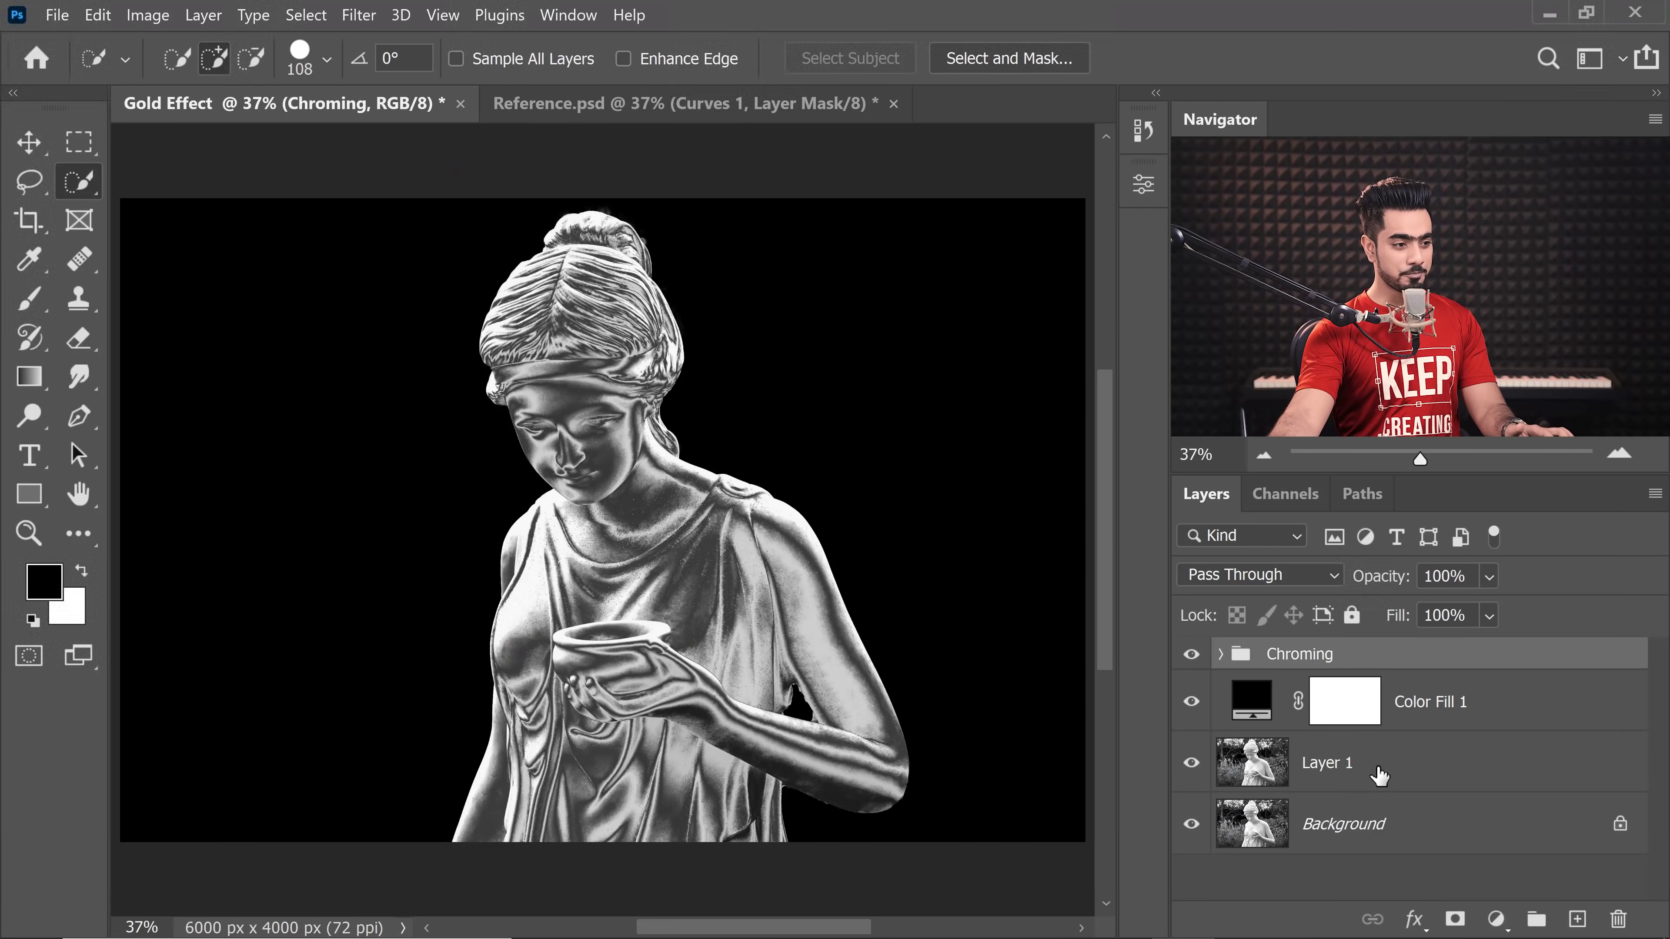
Move Layer 1 above the Chroming group and set its blend mode to Multiply
left_click(1356, 771)
left_click_drag(1379, 761, 1367, 653)
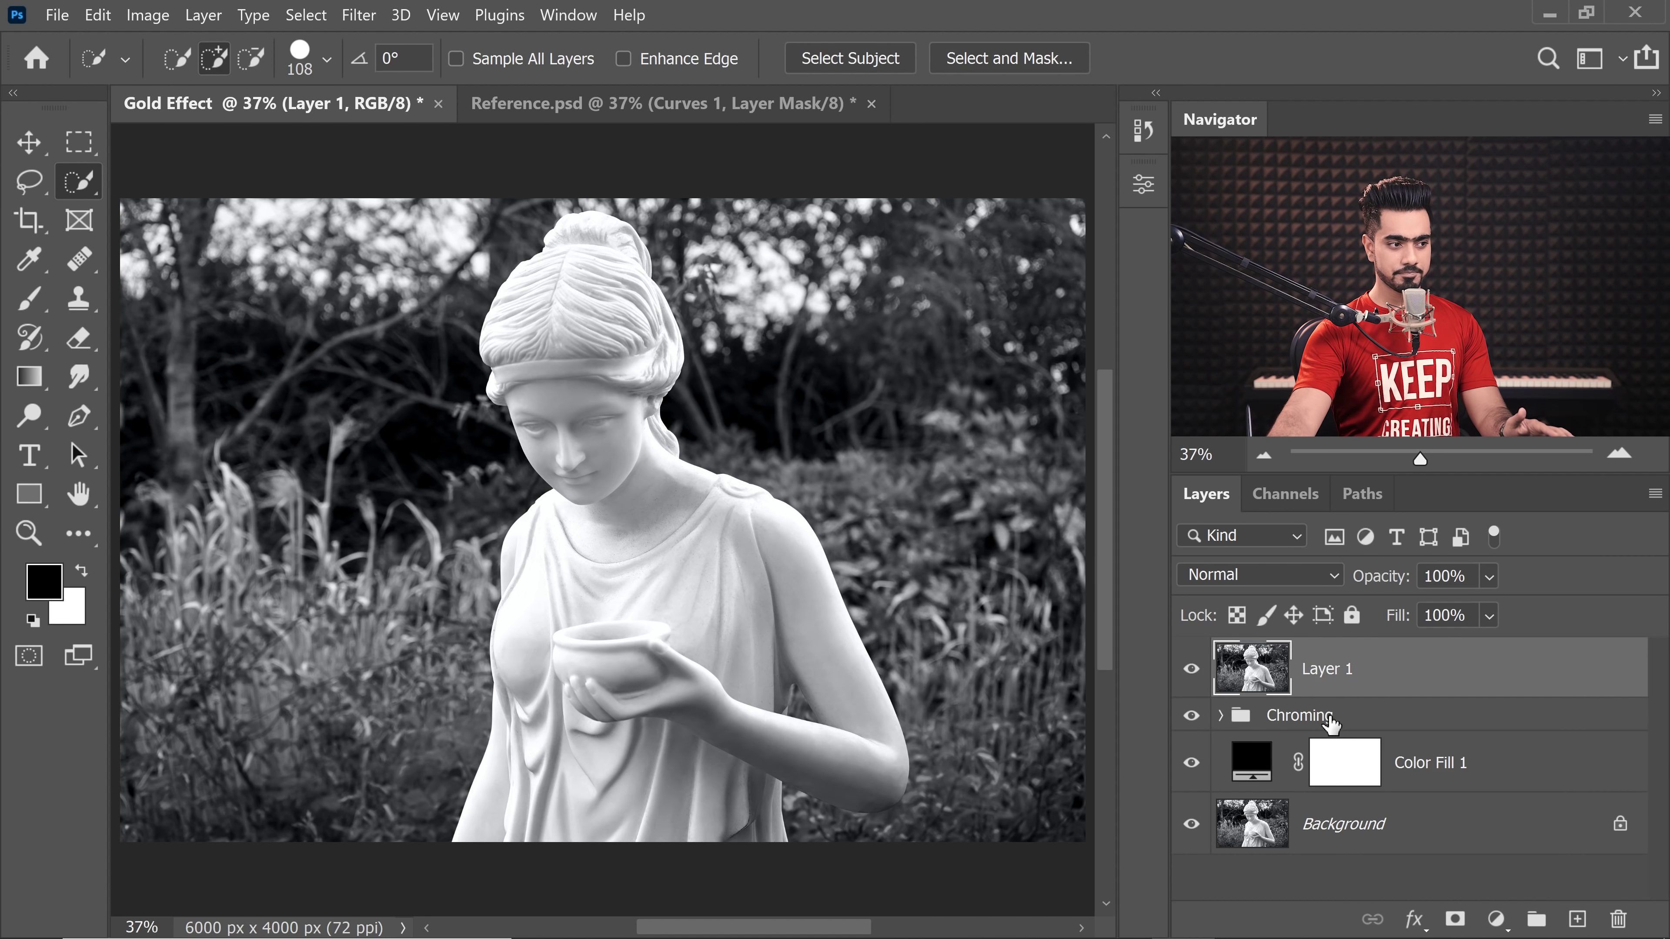
left_click(1238, 587)
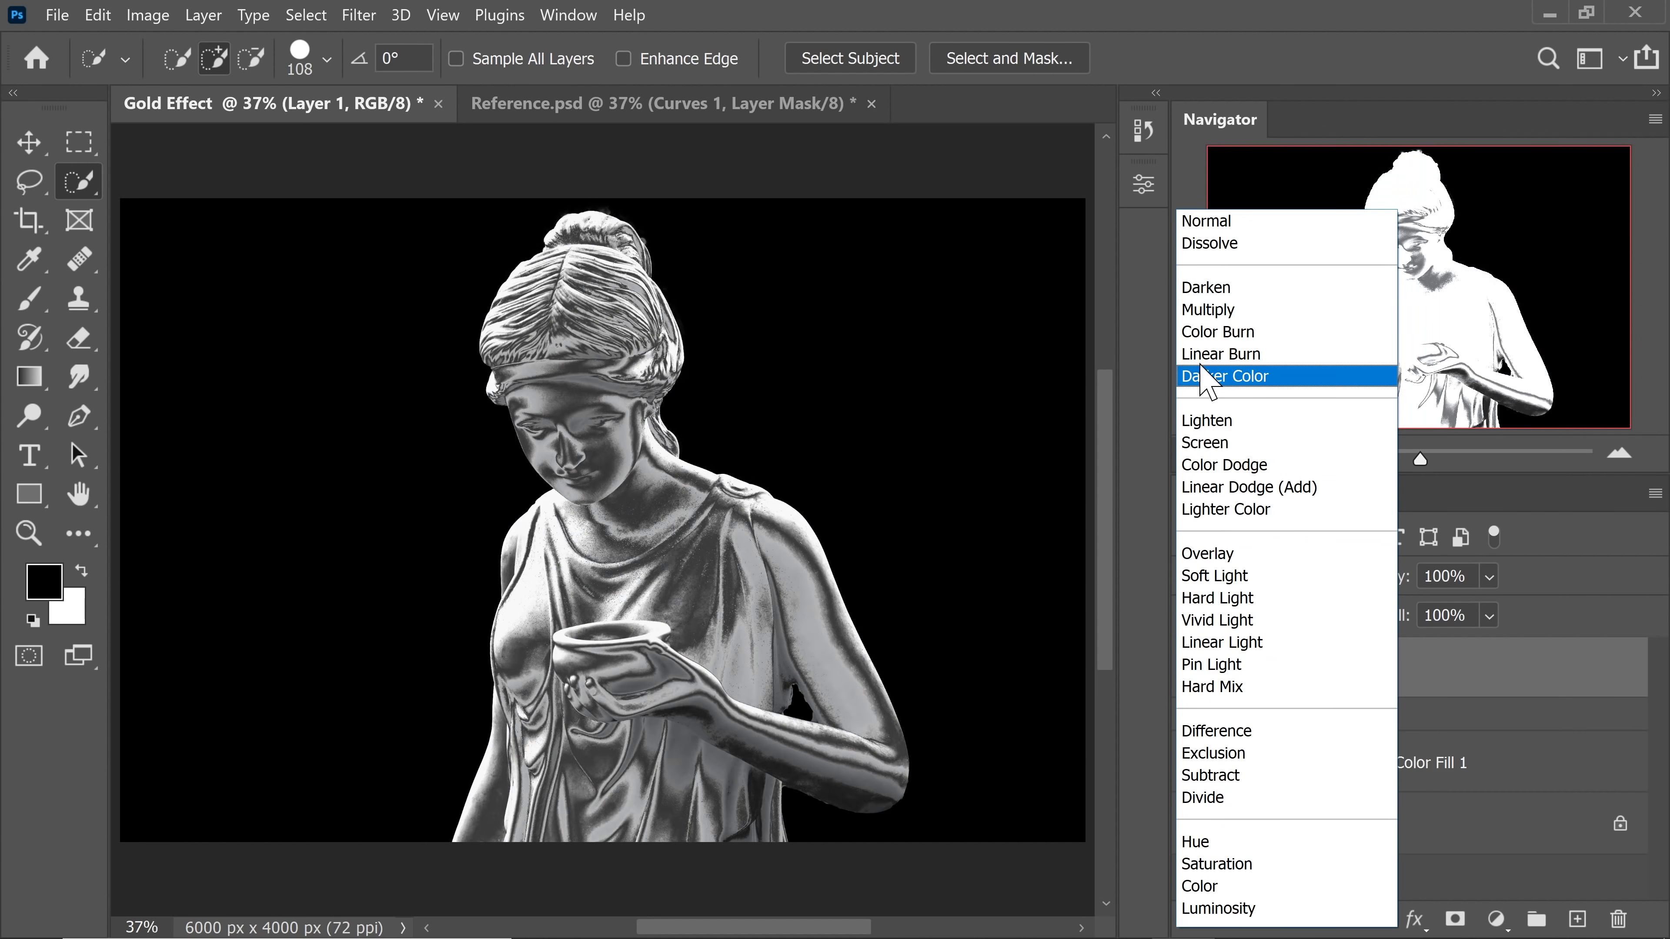
left_click(1203, 310)
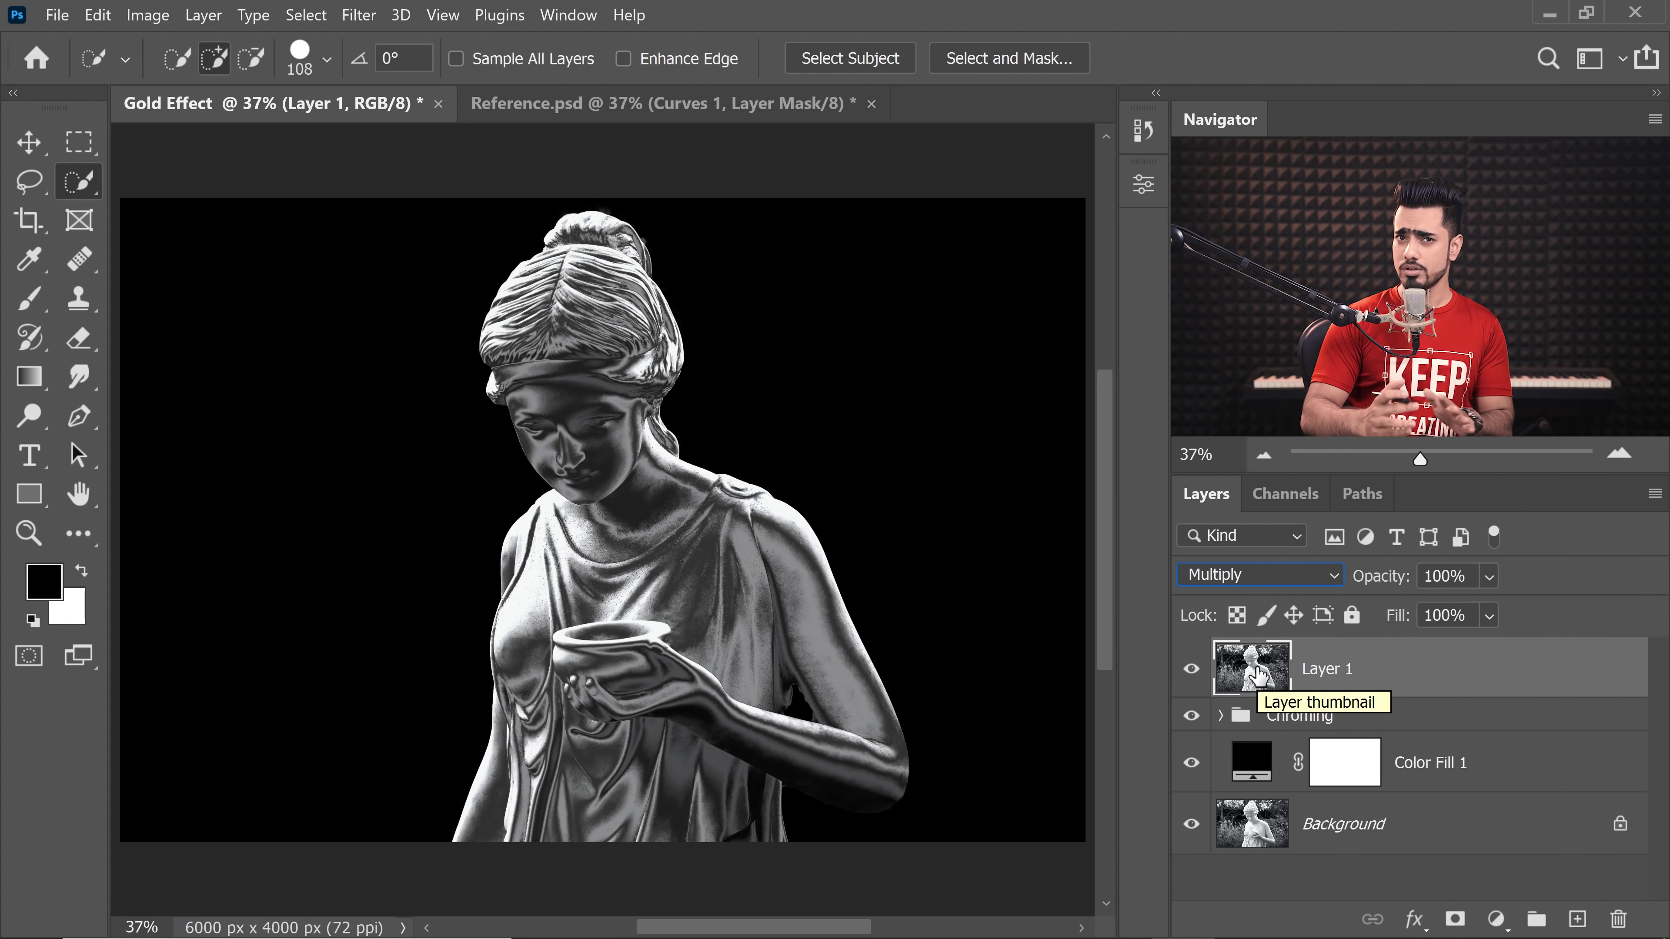
Try muted red 8b5050 as the colour of Color Fill 1 to check the background, and discard it
double_click(1252, 775)
left_click(1116, 484)
left_click(747, 282)
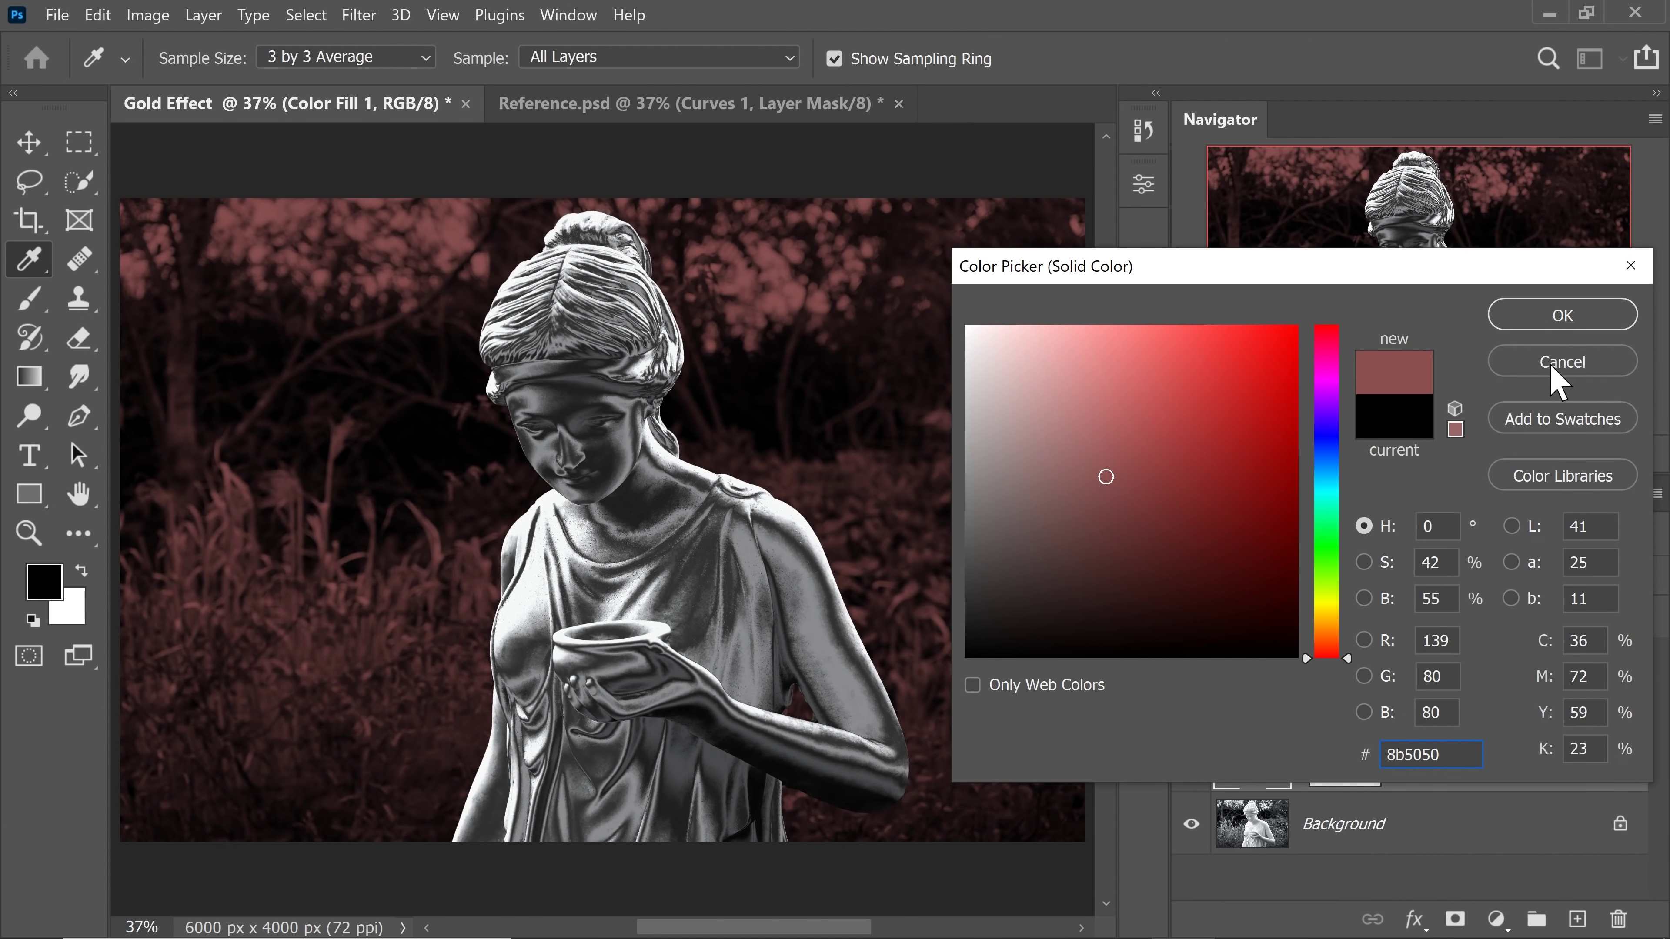
left_click(1559, 378)
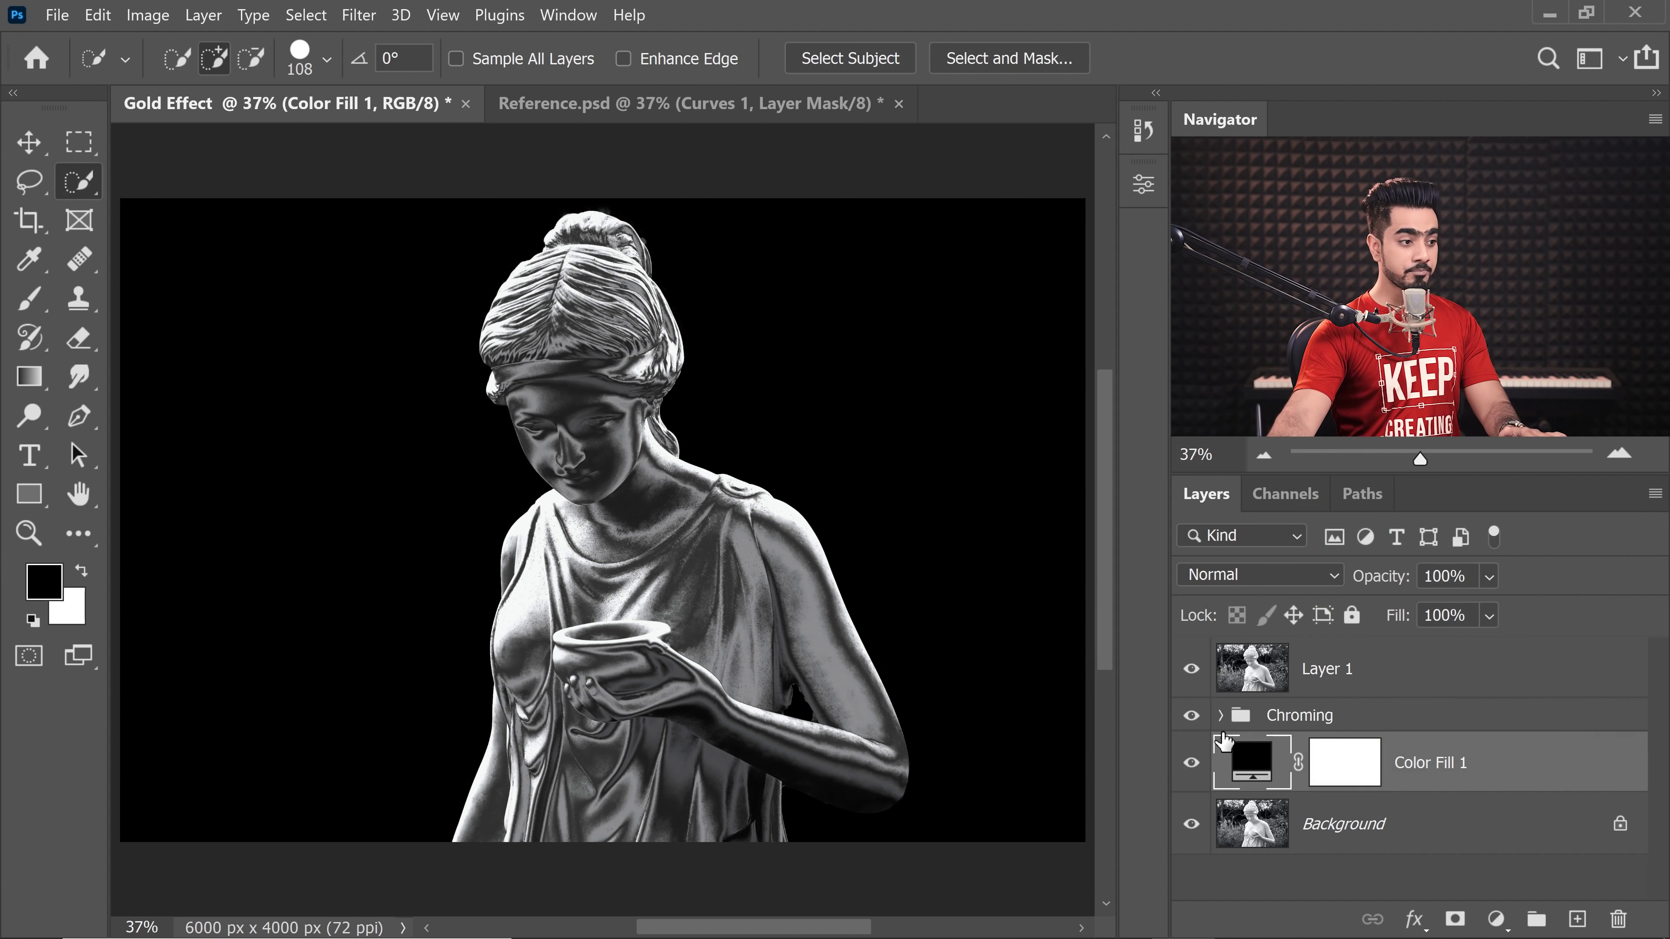
Copy the statue mask from Layer 1 copy in the Chroming group onto Layer 1, and collapse the group
left_click(1221, 717)
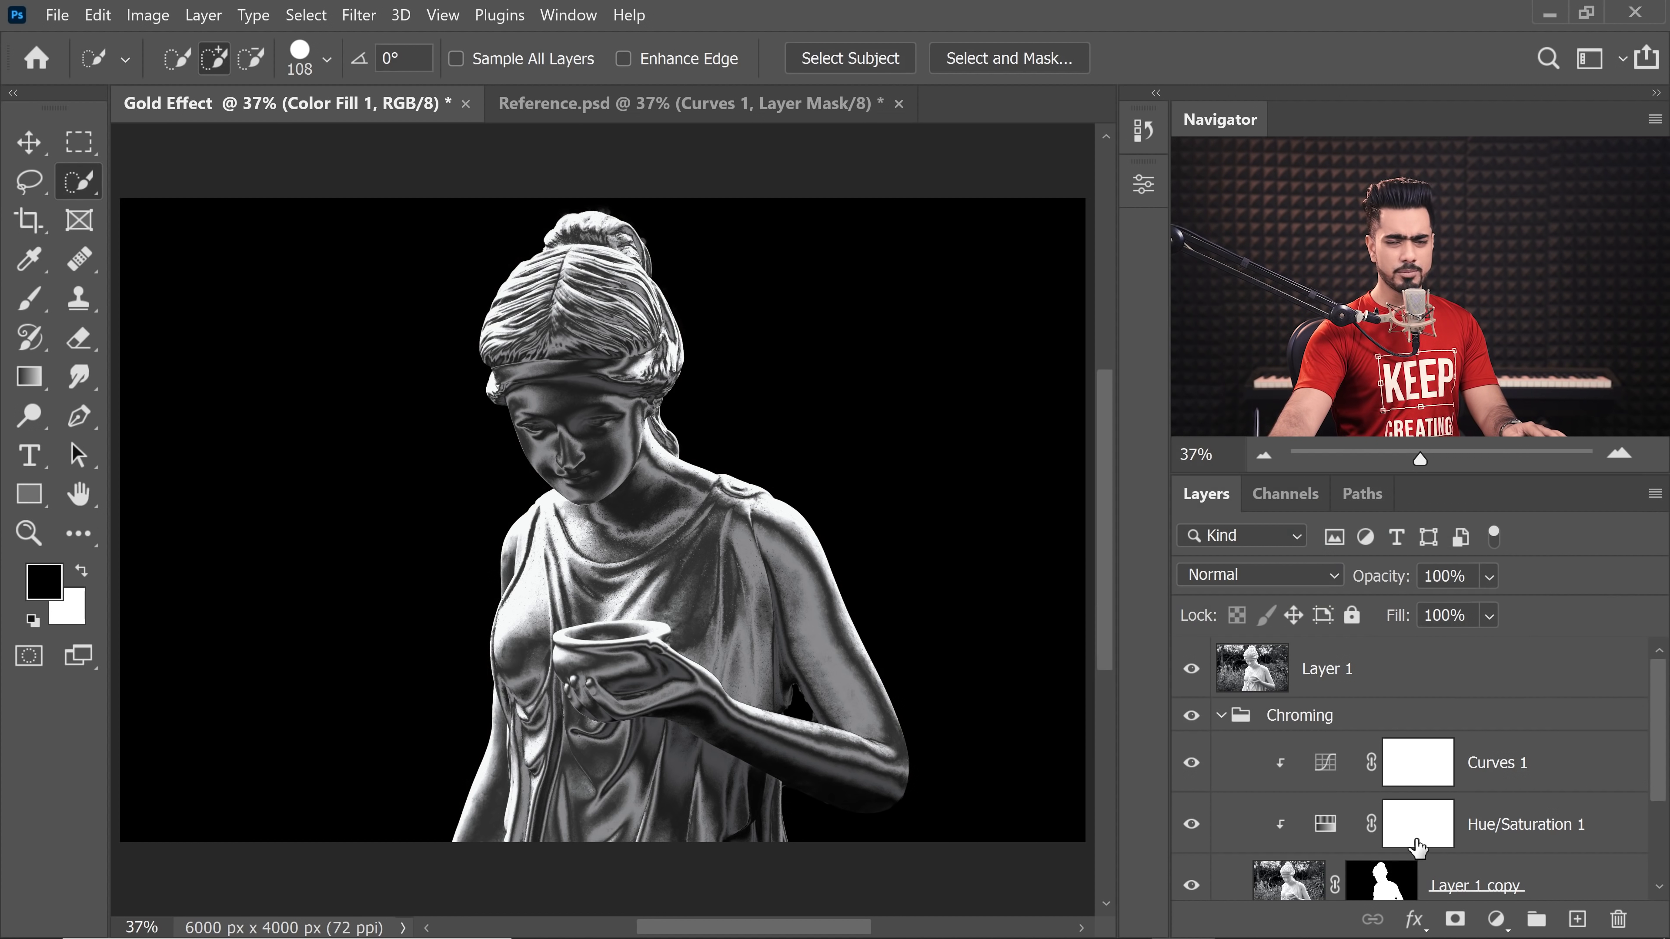
key("alt")
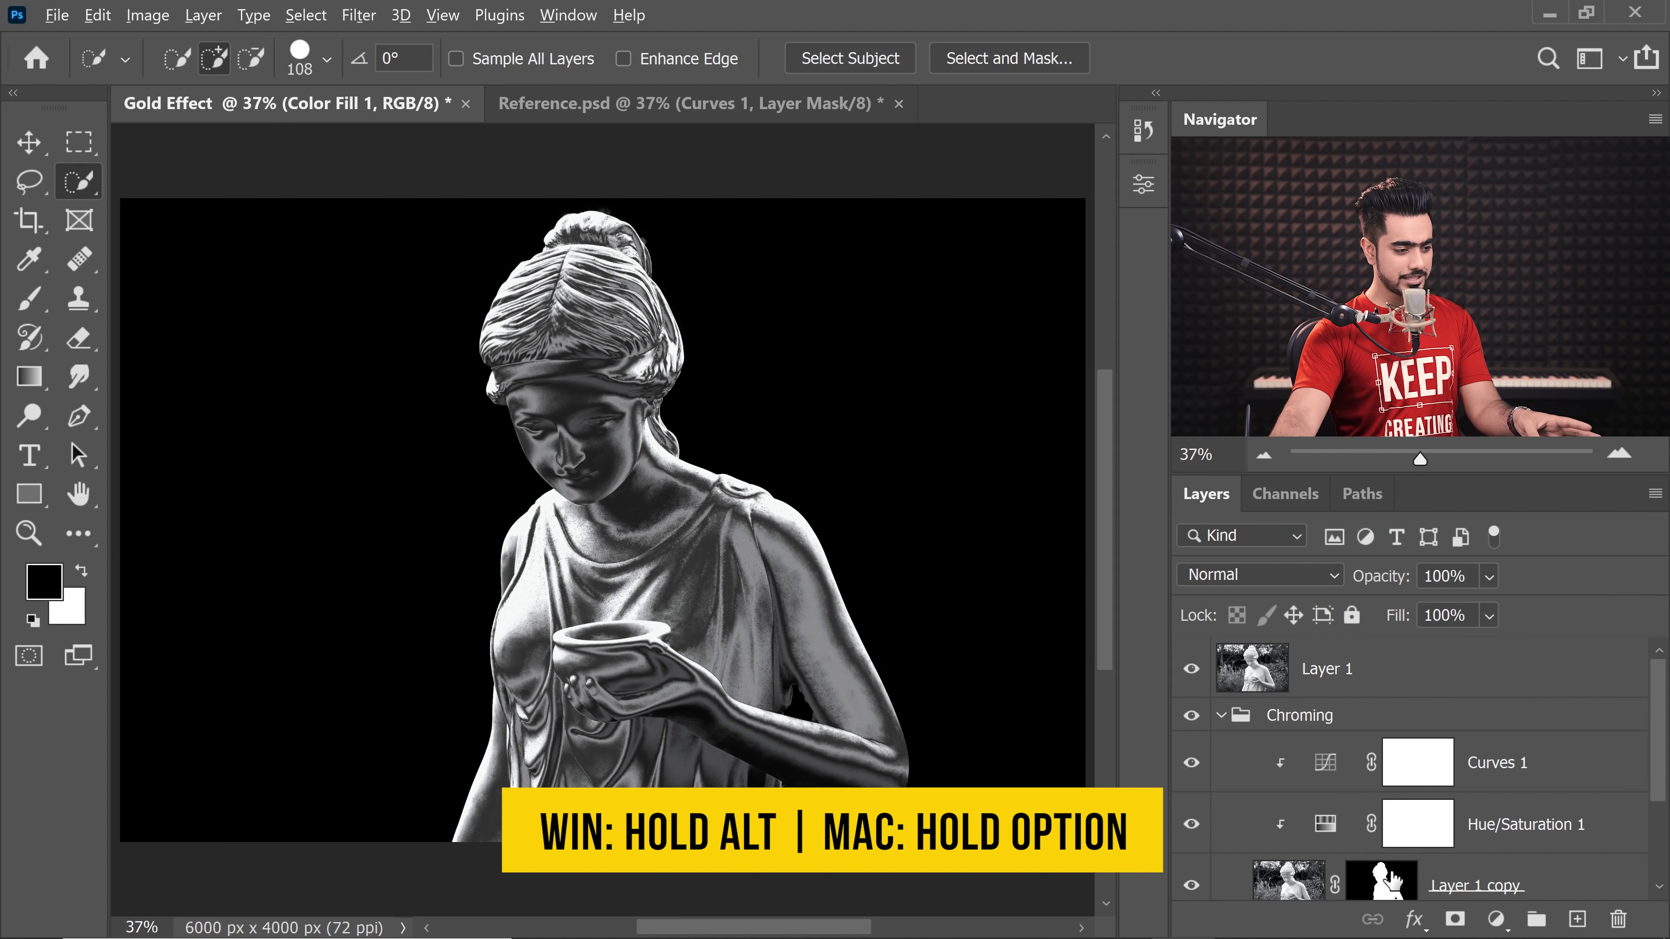
left_click_drag(1392, 893, 1315, 671)
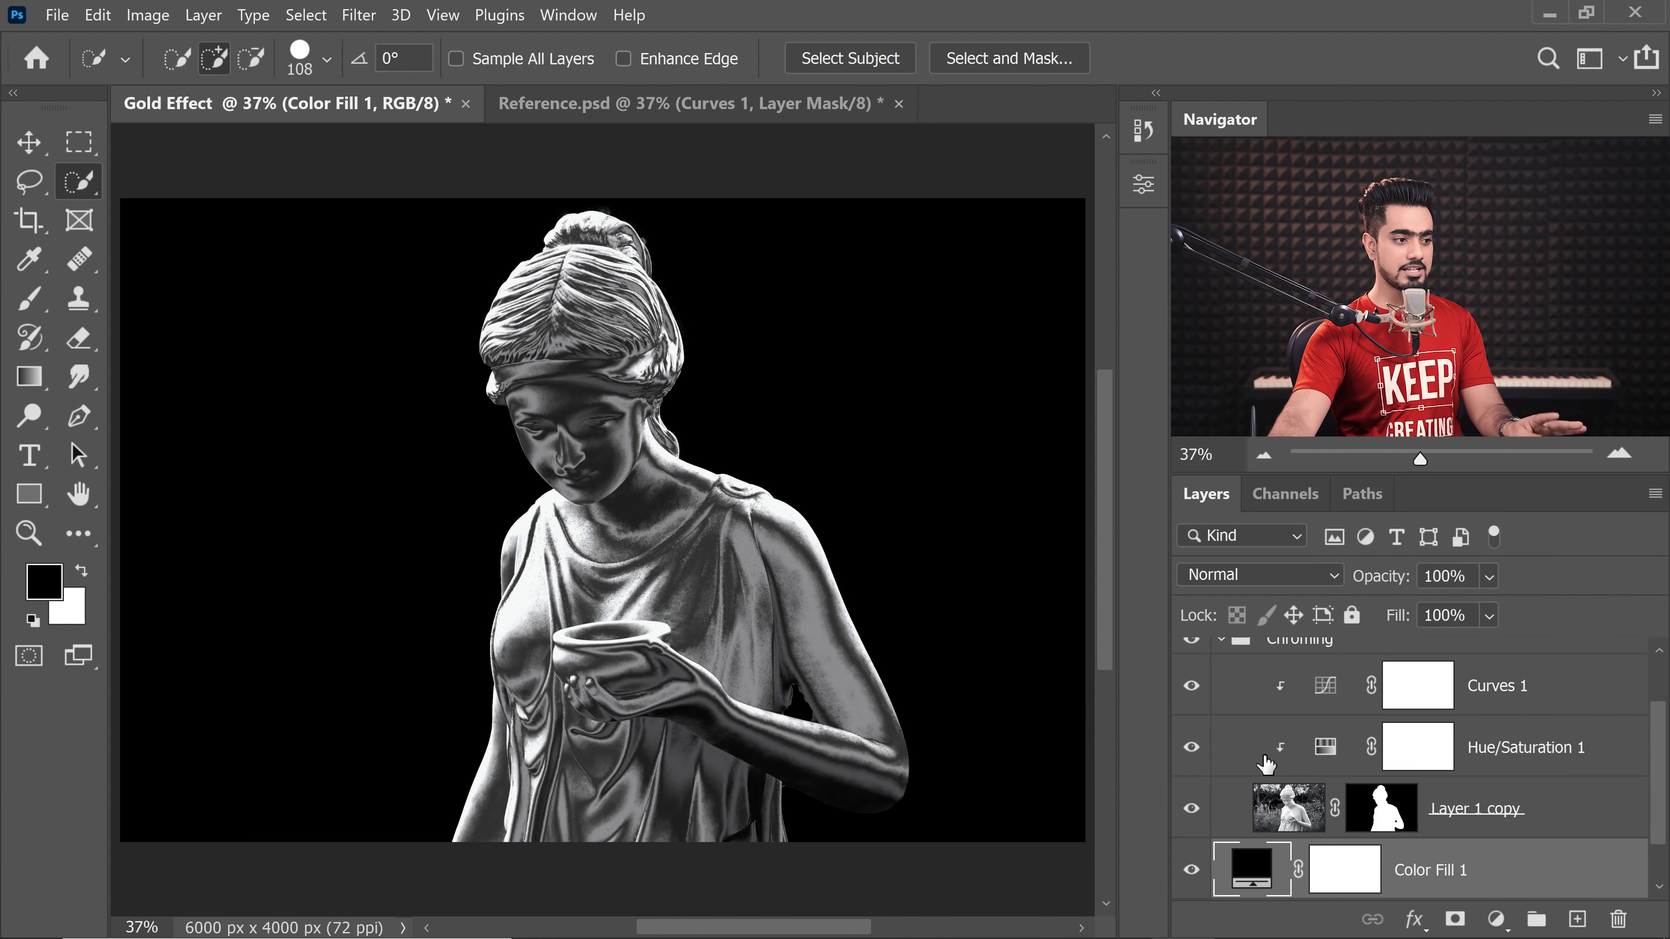
scroll(1392, 664, "up", 2)
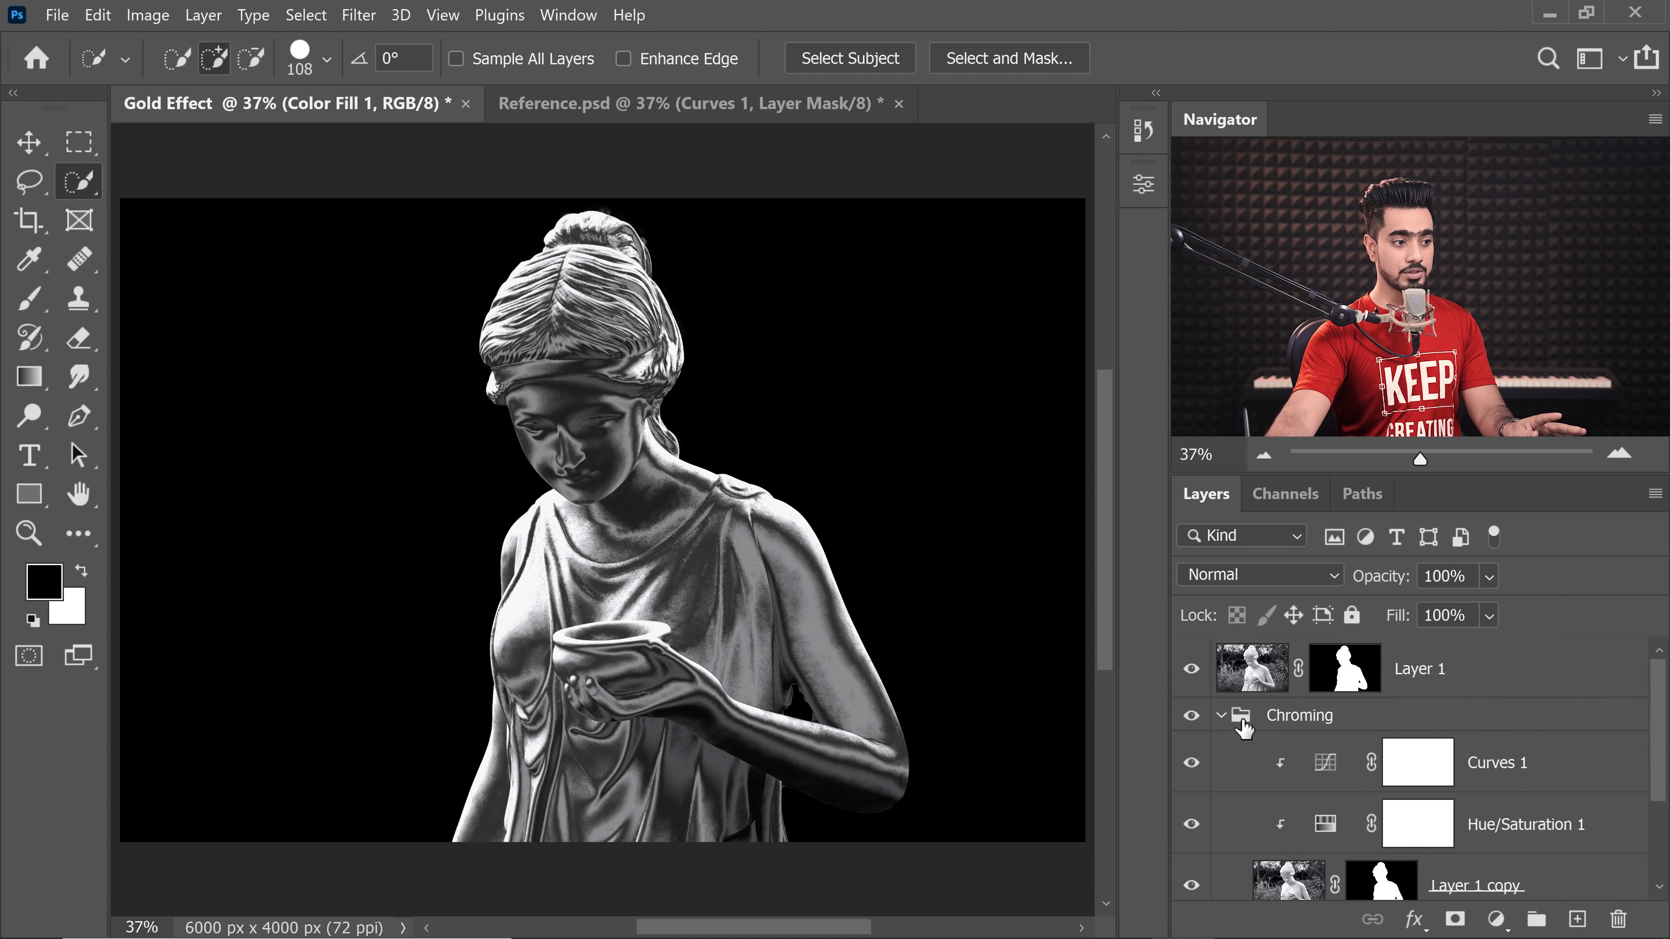
left_click(1221, 716)
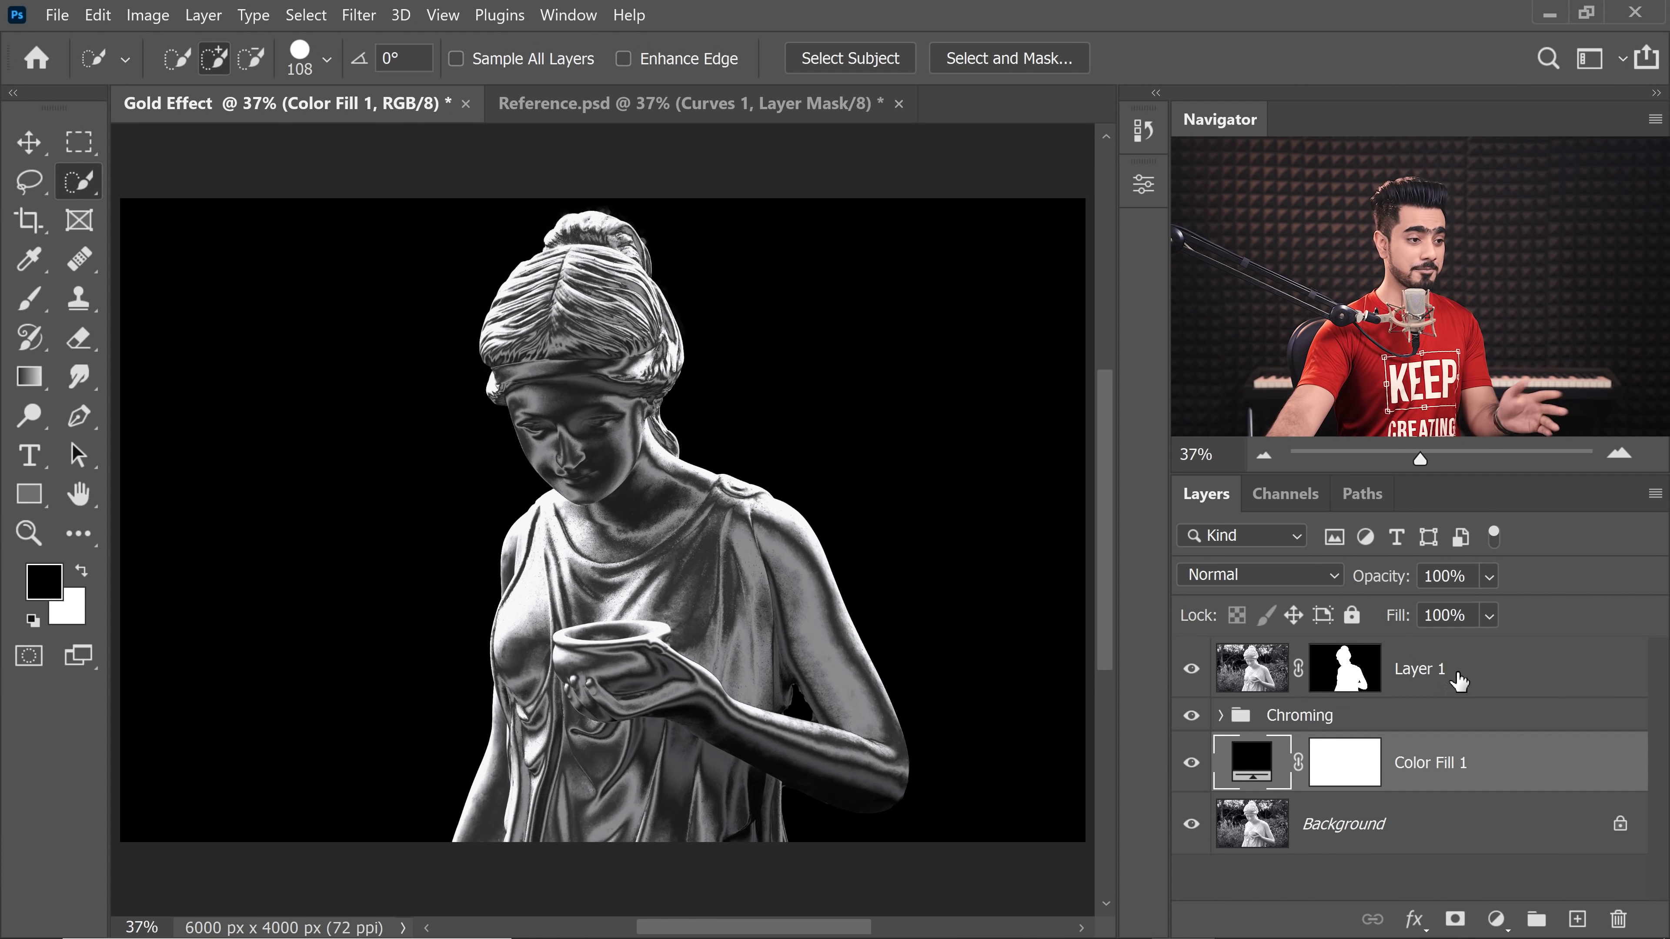
Try dark red 573b3b as the colour of Color Fill 1 to check the masked background, and discard it
left_click(1232, 665)
double_click(1256, 765)
mouse_move(1121, 523)
left_mouse_down()
mouse_move(1111, 511)
mouse_move(1074, 544)
left_mouse_up()
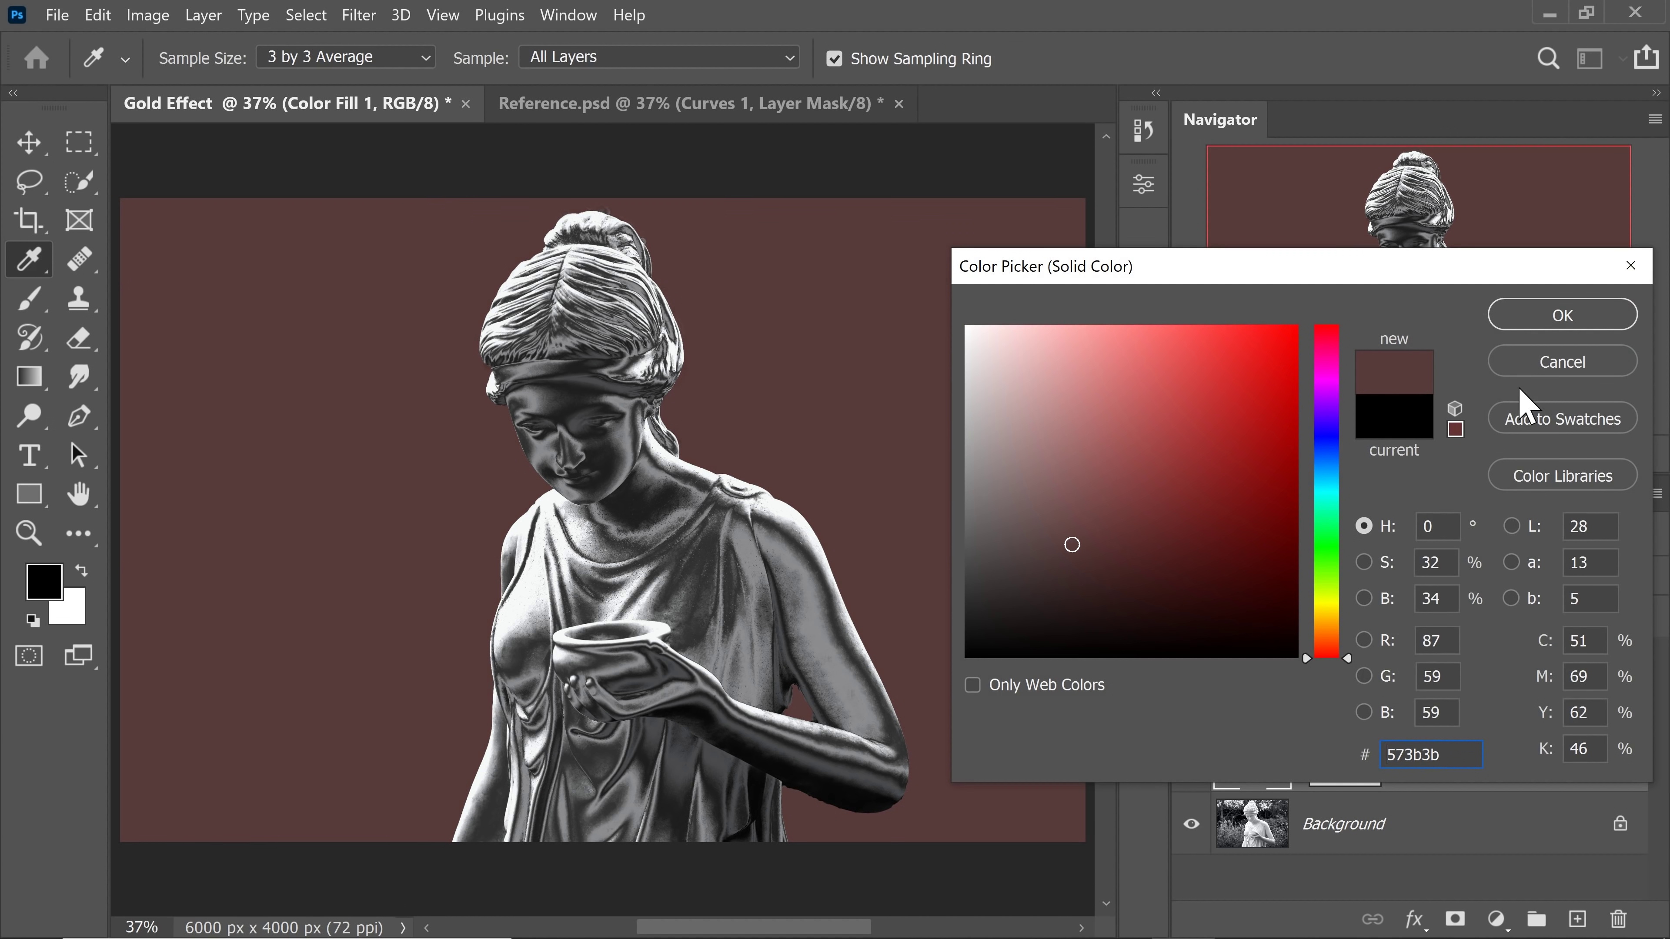
left_click(1563, 362)
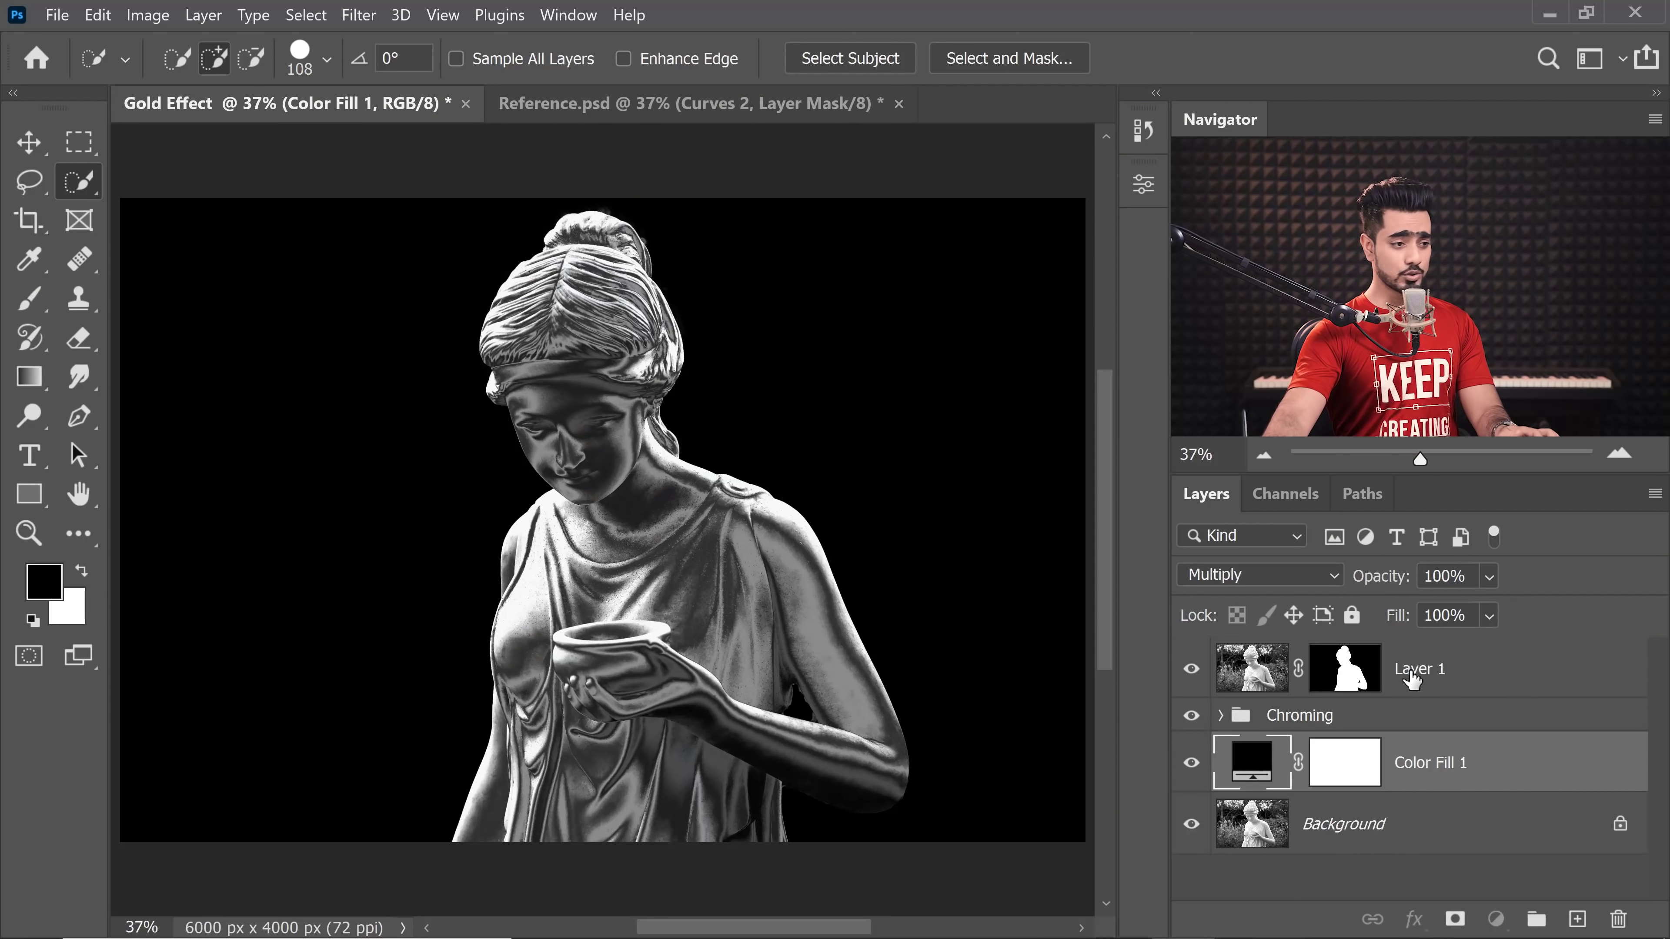
Rename Layer 1 as St. Shadowith
double_click(1446, 684)
type("St. S")
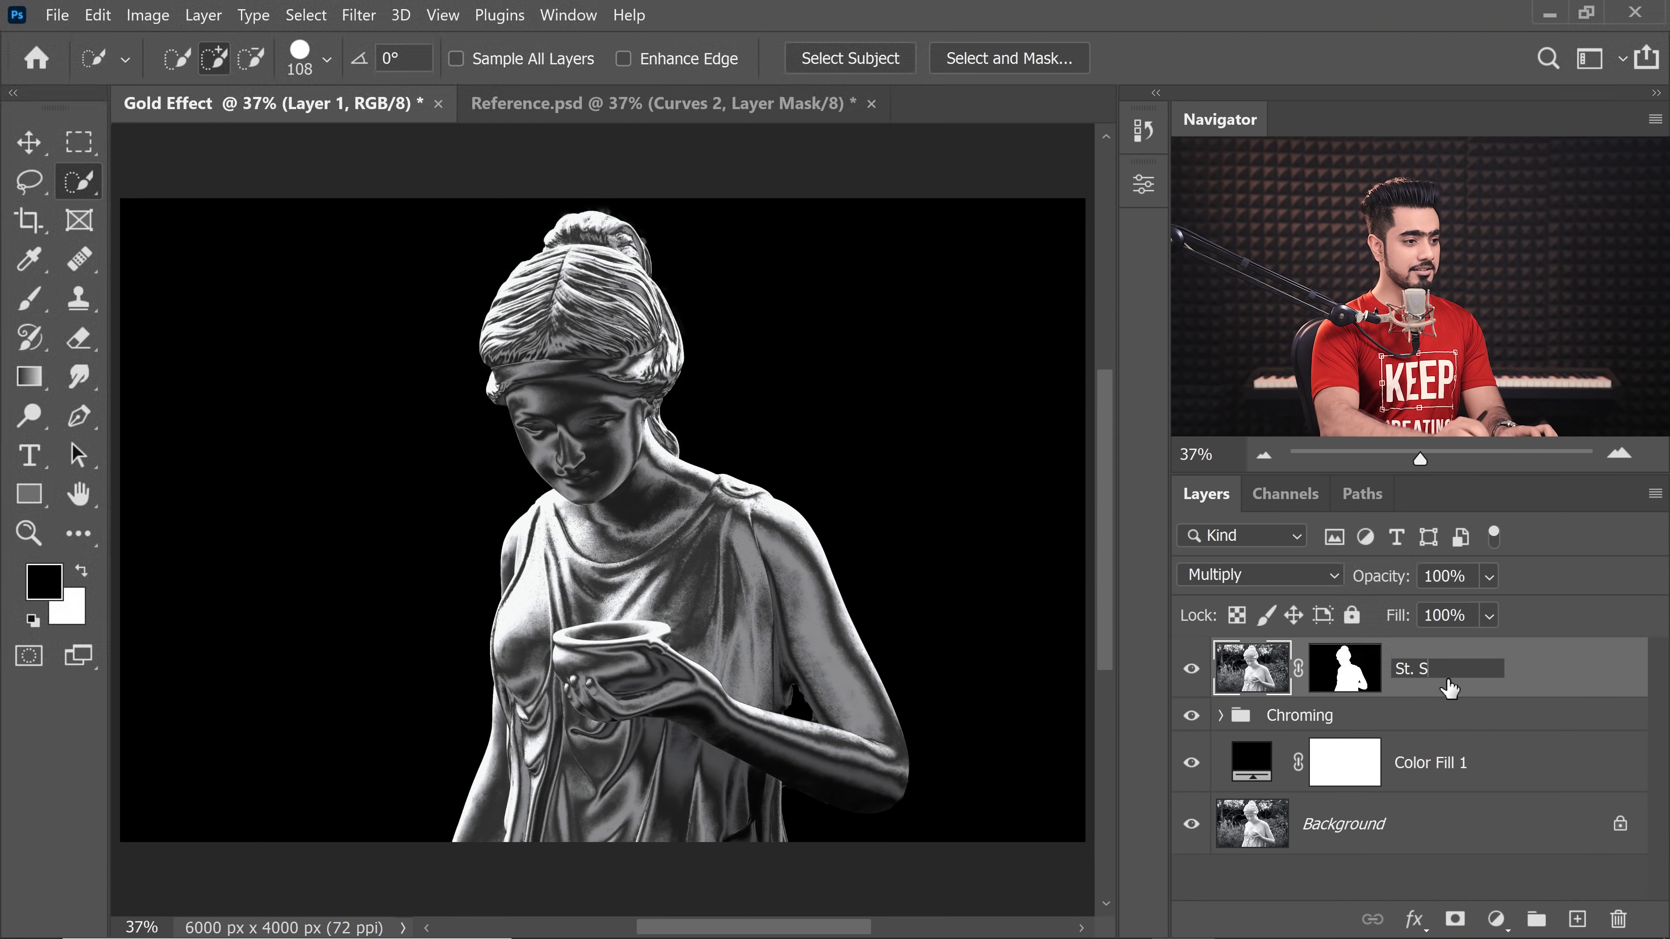
type("hadowith")
key("Return")
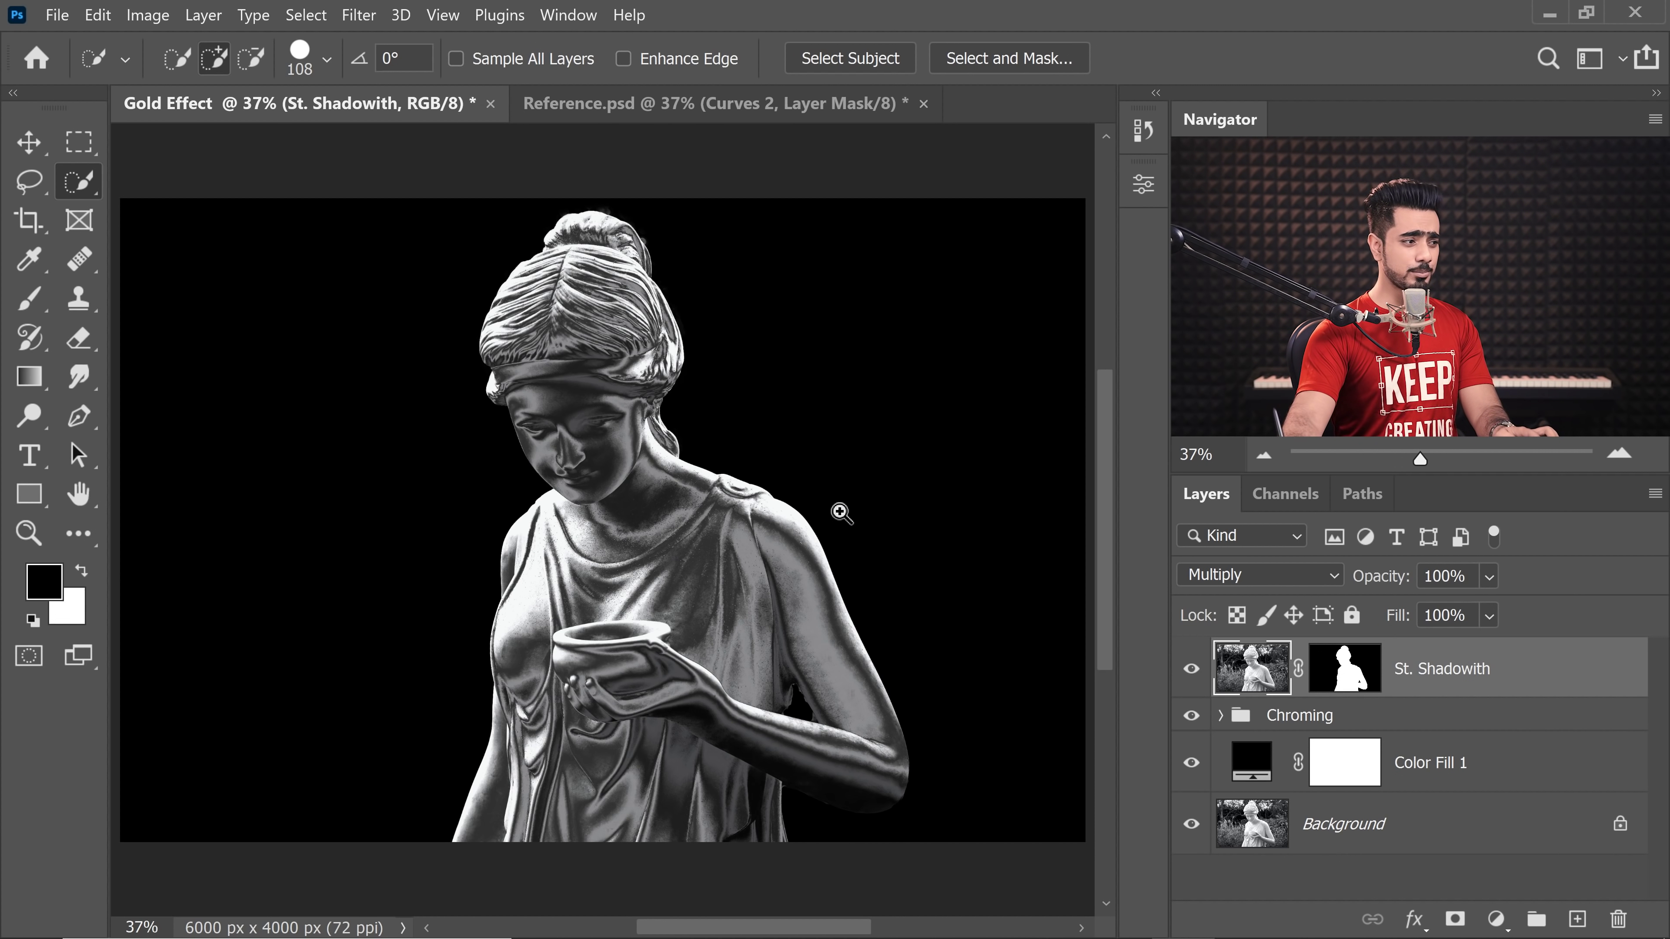
Hide and show the St. Shadowith layer to compare the statue with and without its shadows
scroll(840, 513, "down", 3)
left_click(1191, 671)
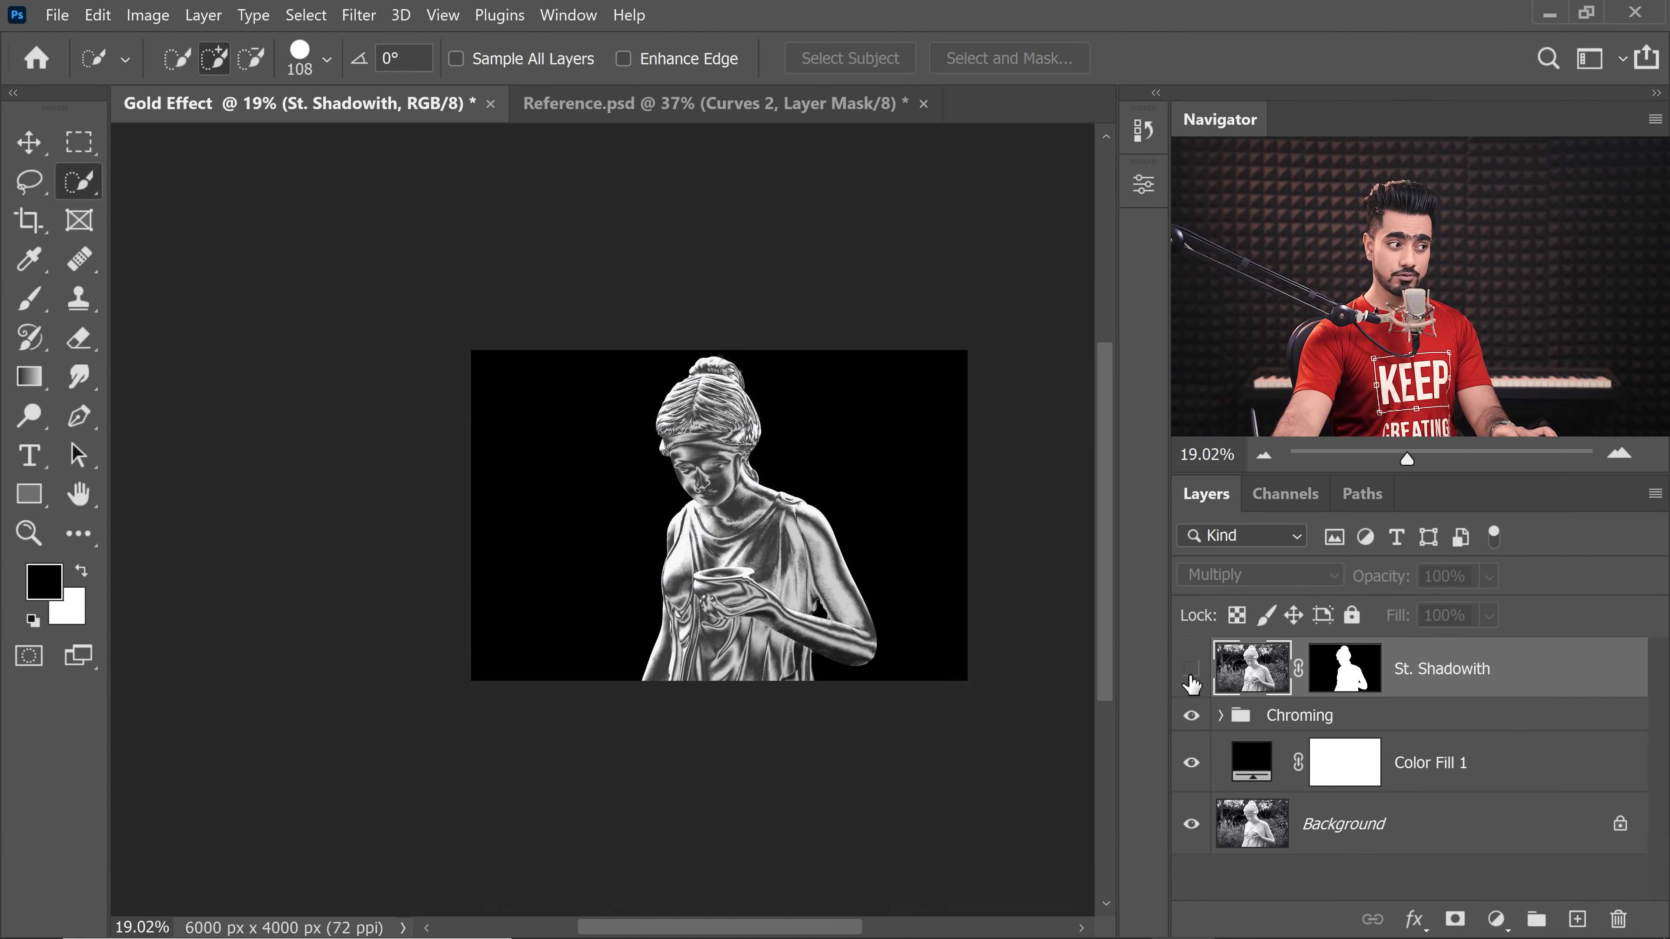
left_click(1191, 672)
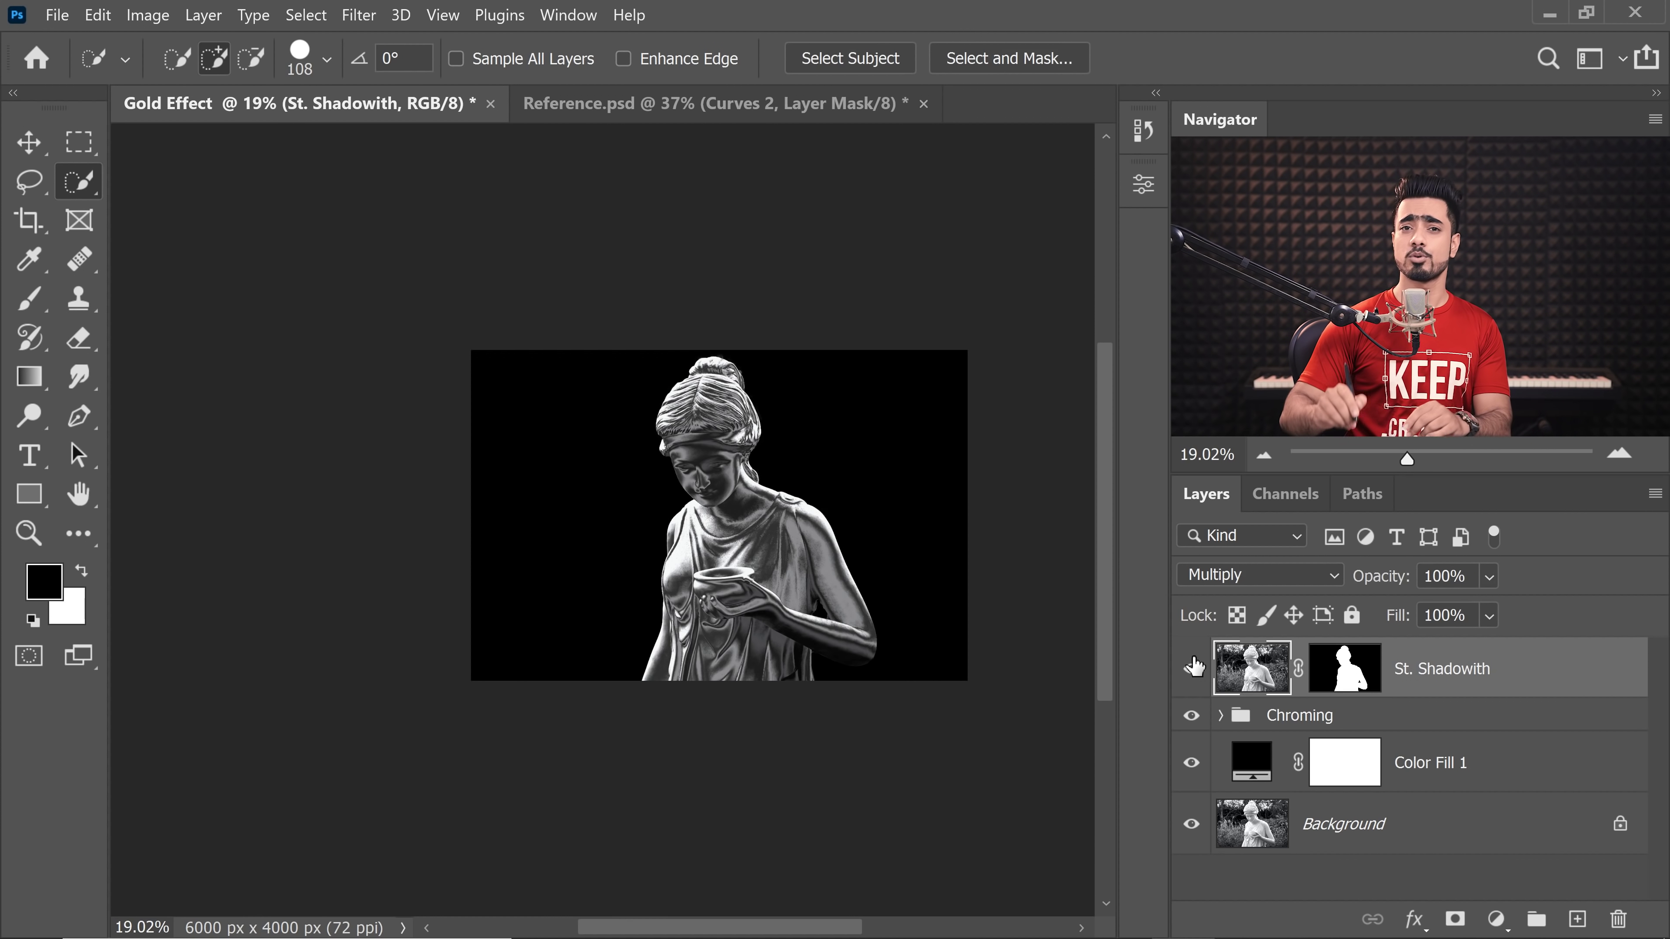
Add a Curves adjustment clipped to St. Shadowith and pull the RGB curve's midpoint down slightly to darken the statue's shadows
left_click(1495, 919)
left_click(1491, 589)
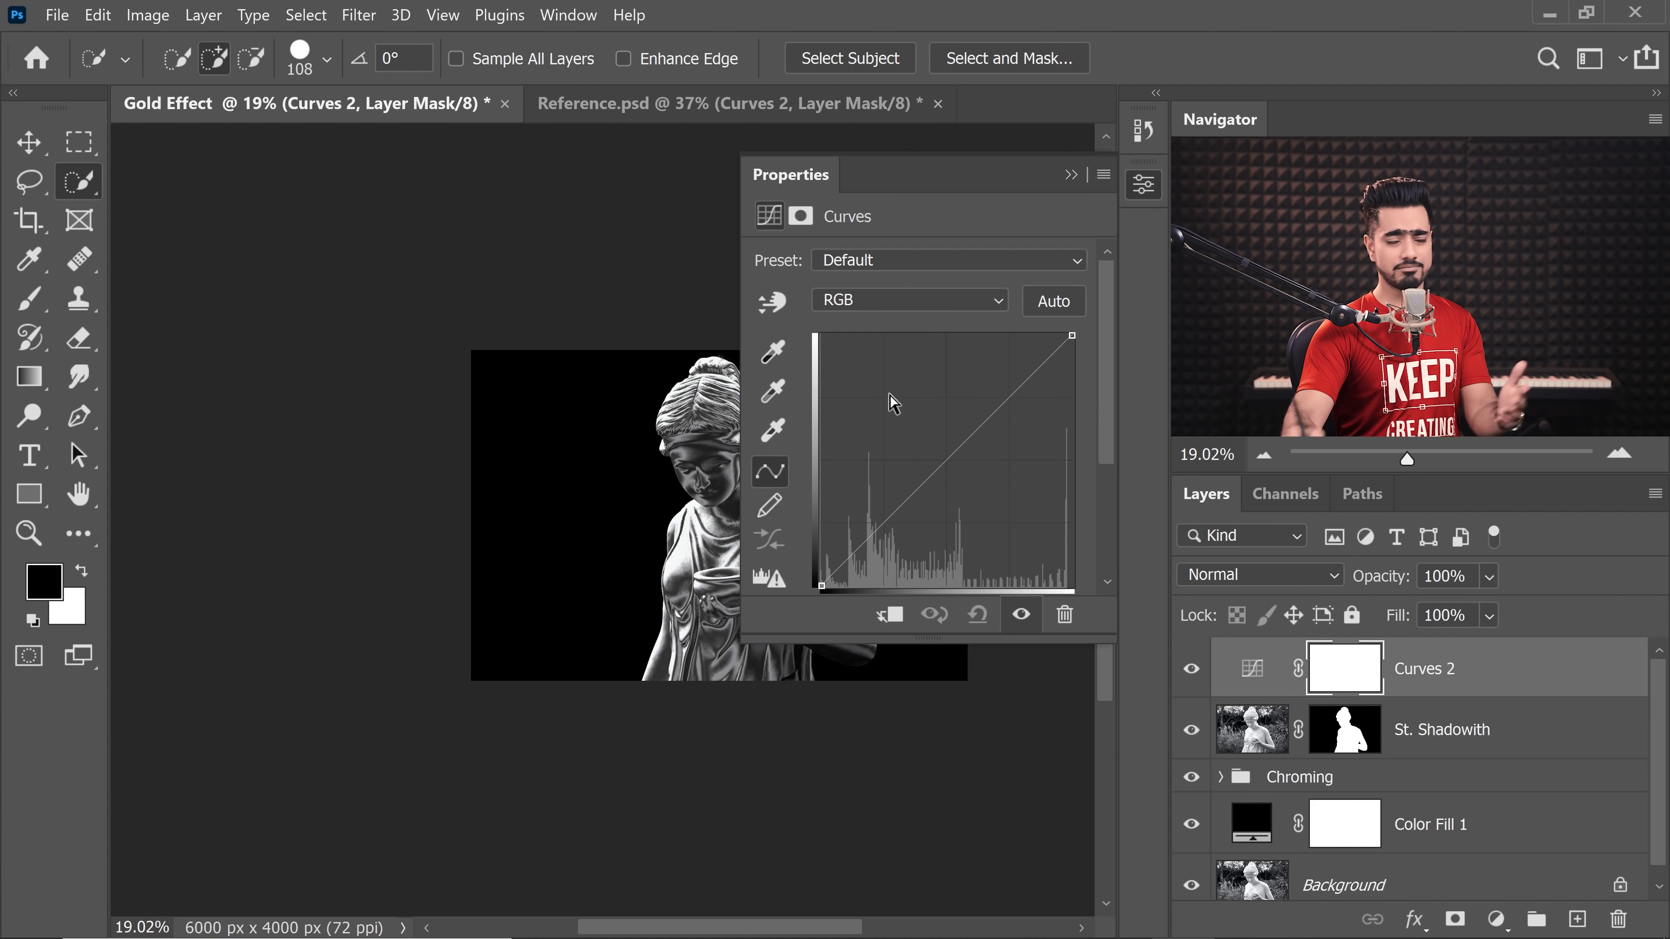
left_click(891, 616)
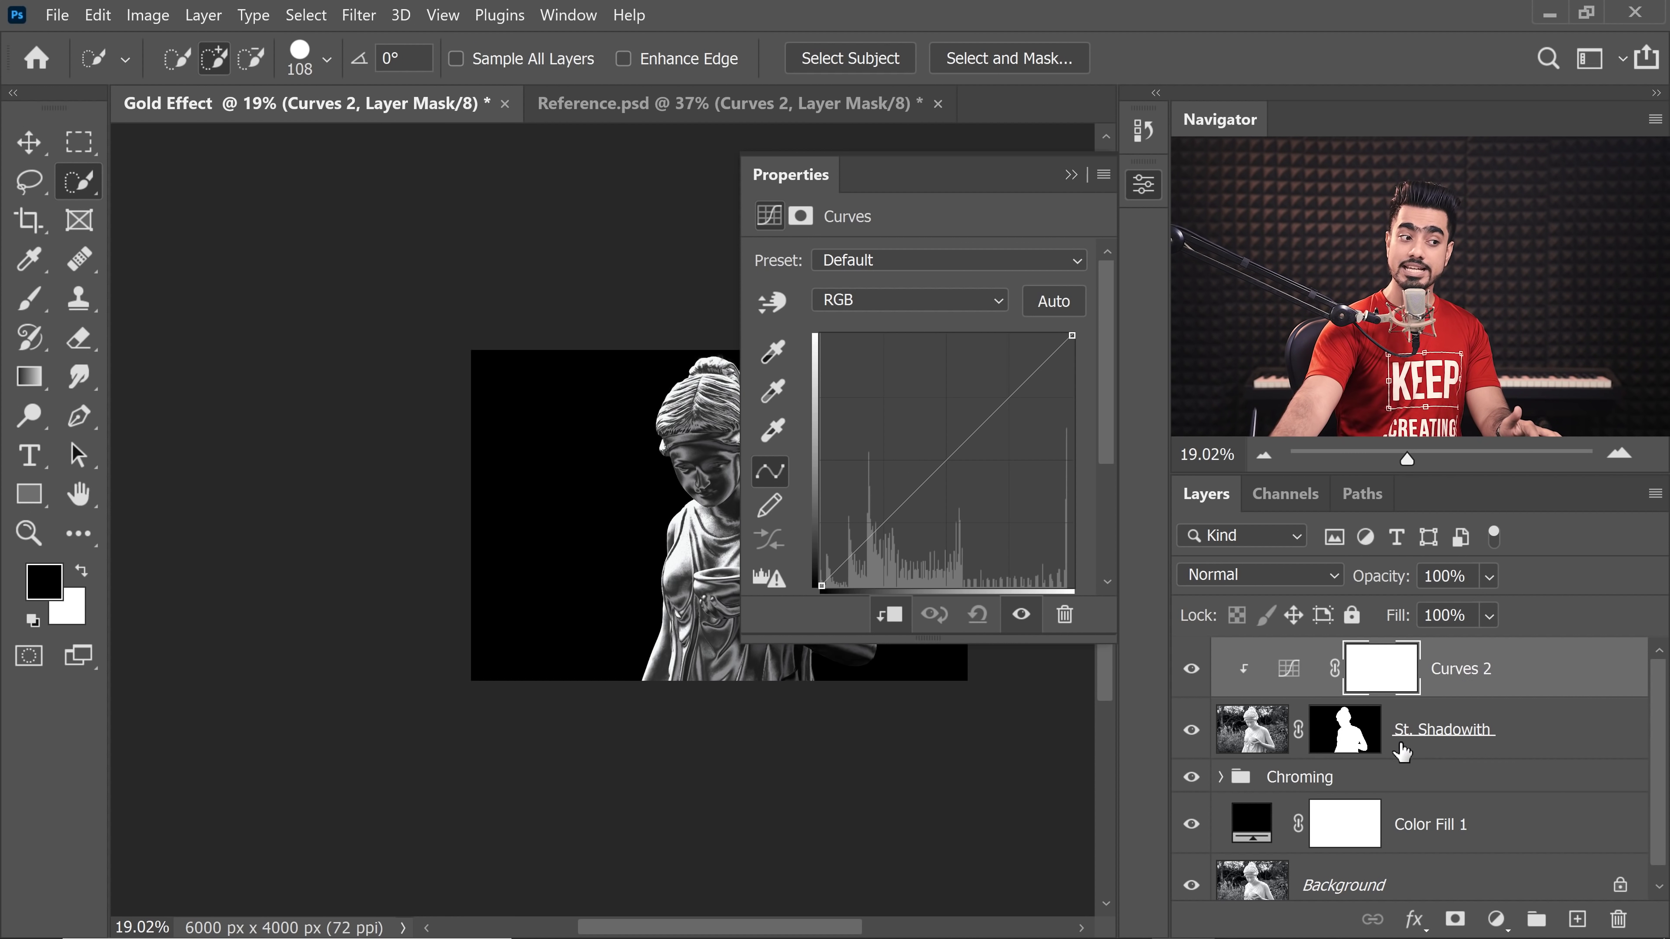
left_click_drag(578, 467, 419, 454)
left_click_drag(950, 461, 969, 479)
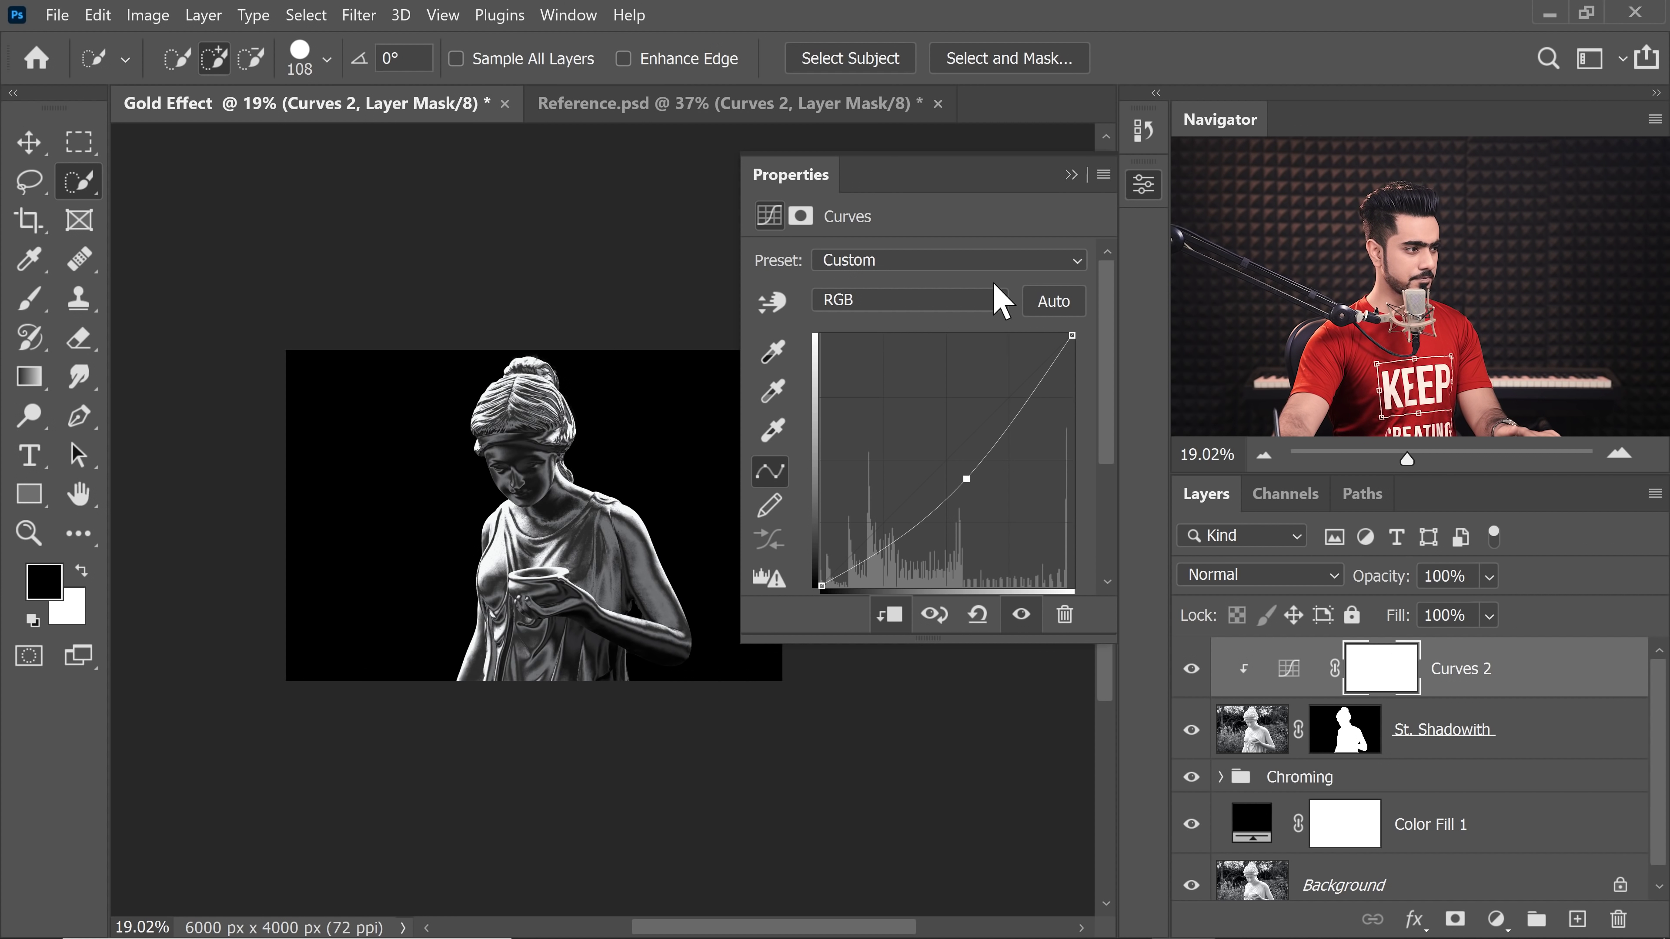
left_click(1071, 175)
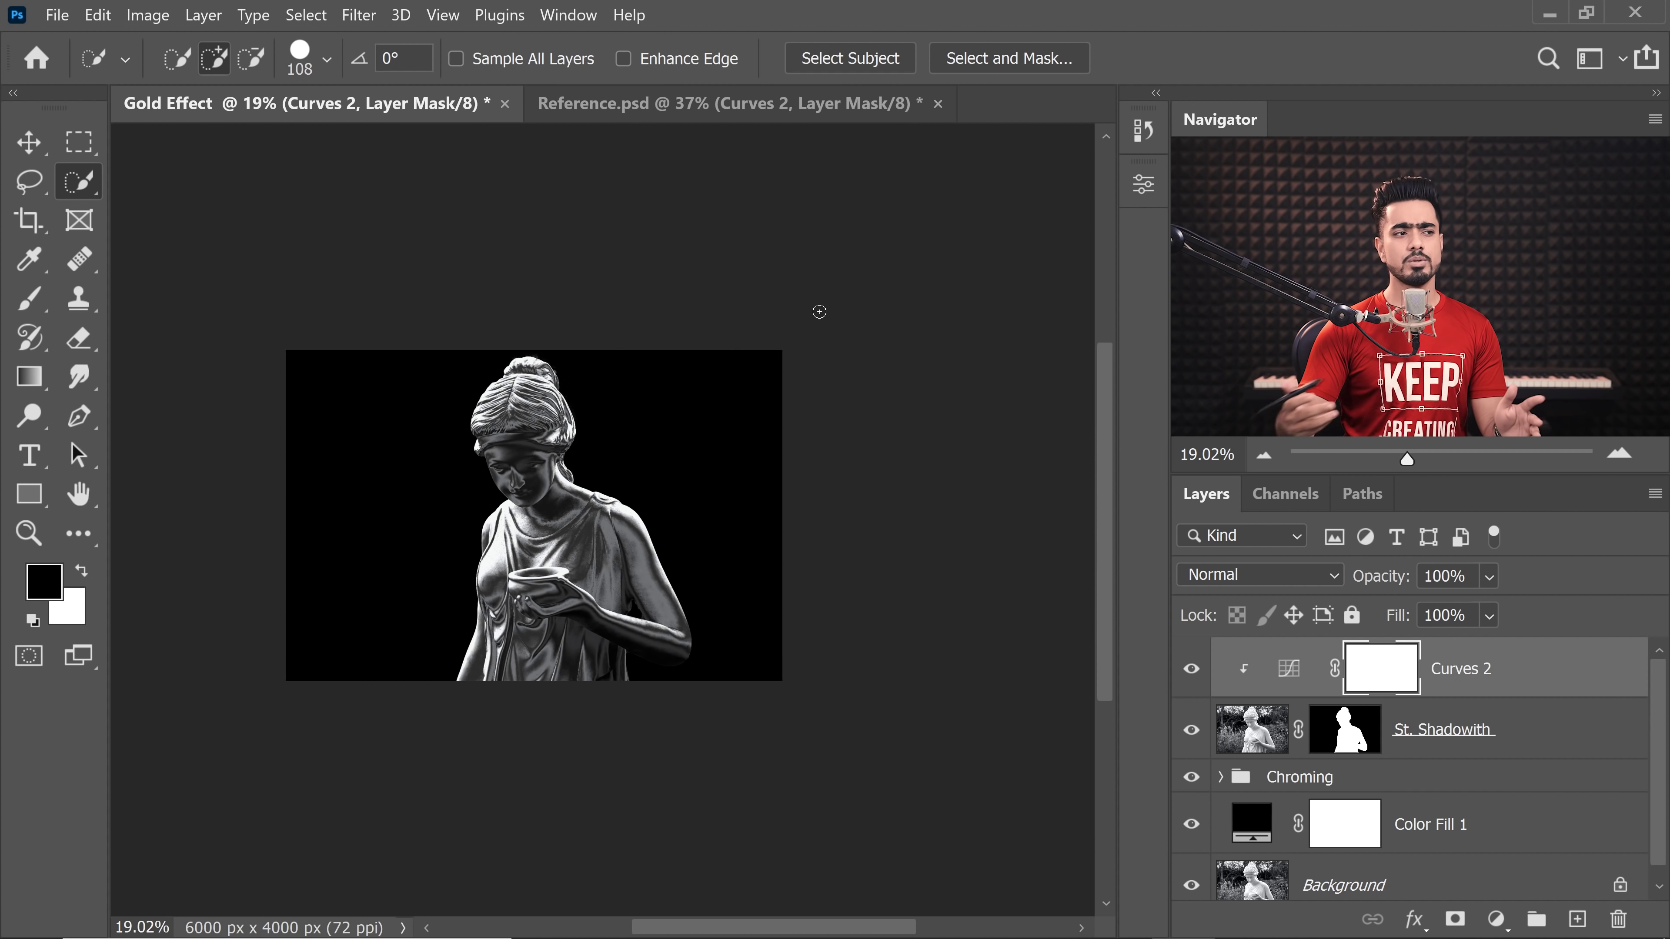
Set the opacity of the St. Shadowith layer to 60%
left_click(1545, 734)
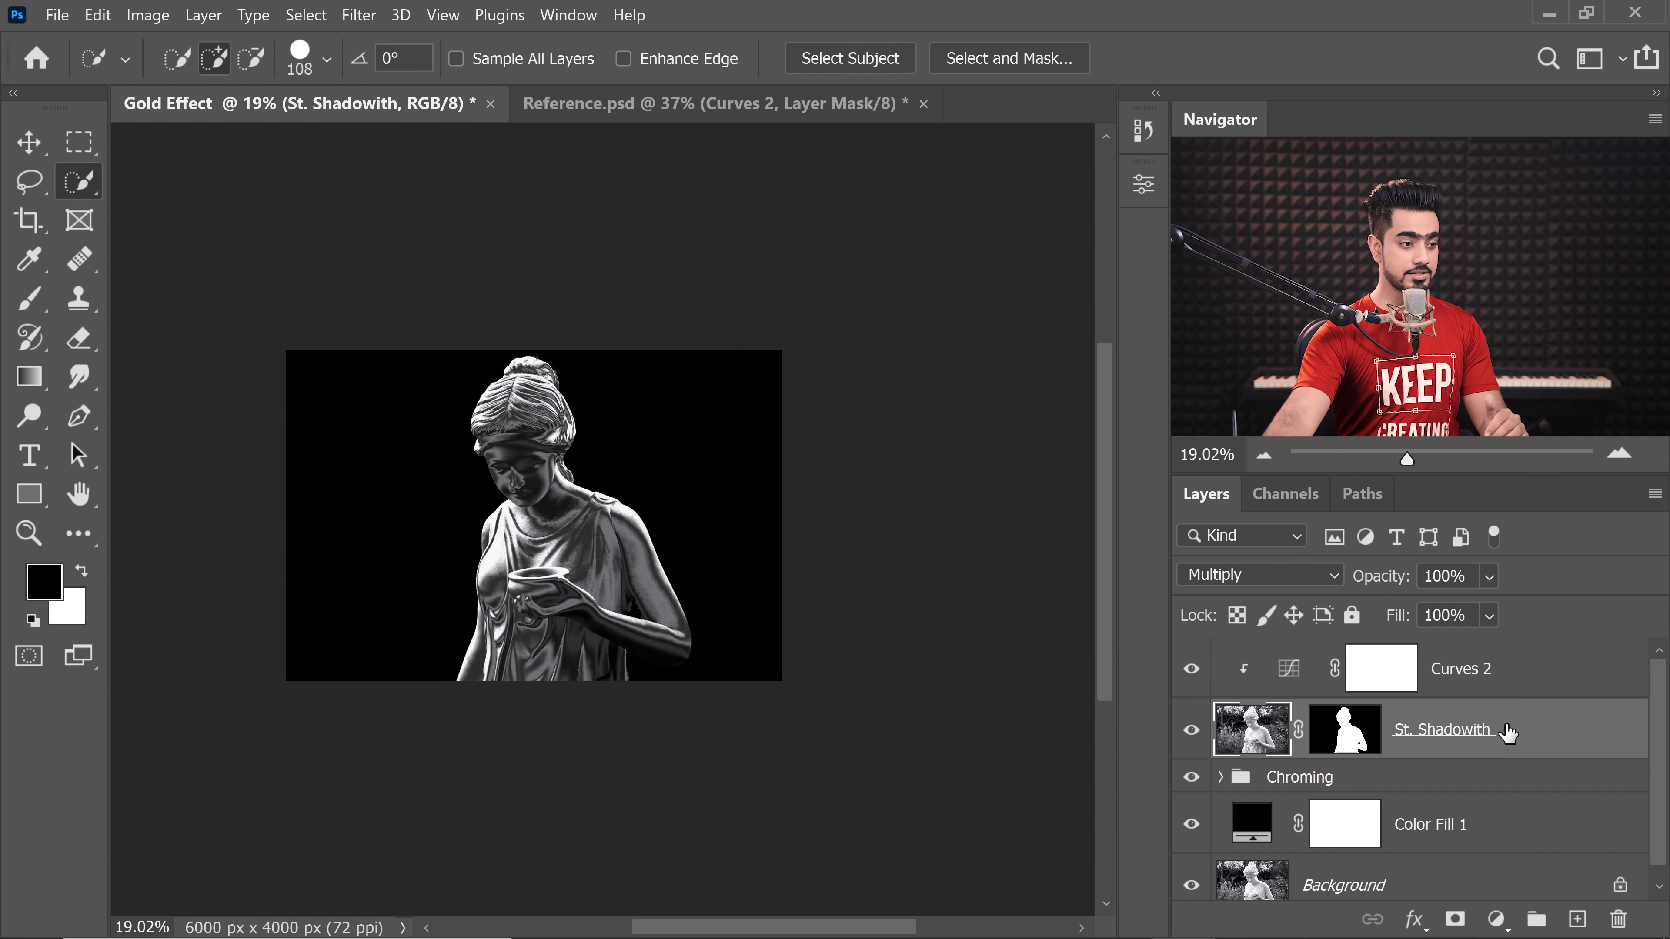
left_click_drag(1450, 576, 1376, 612)
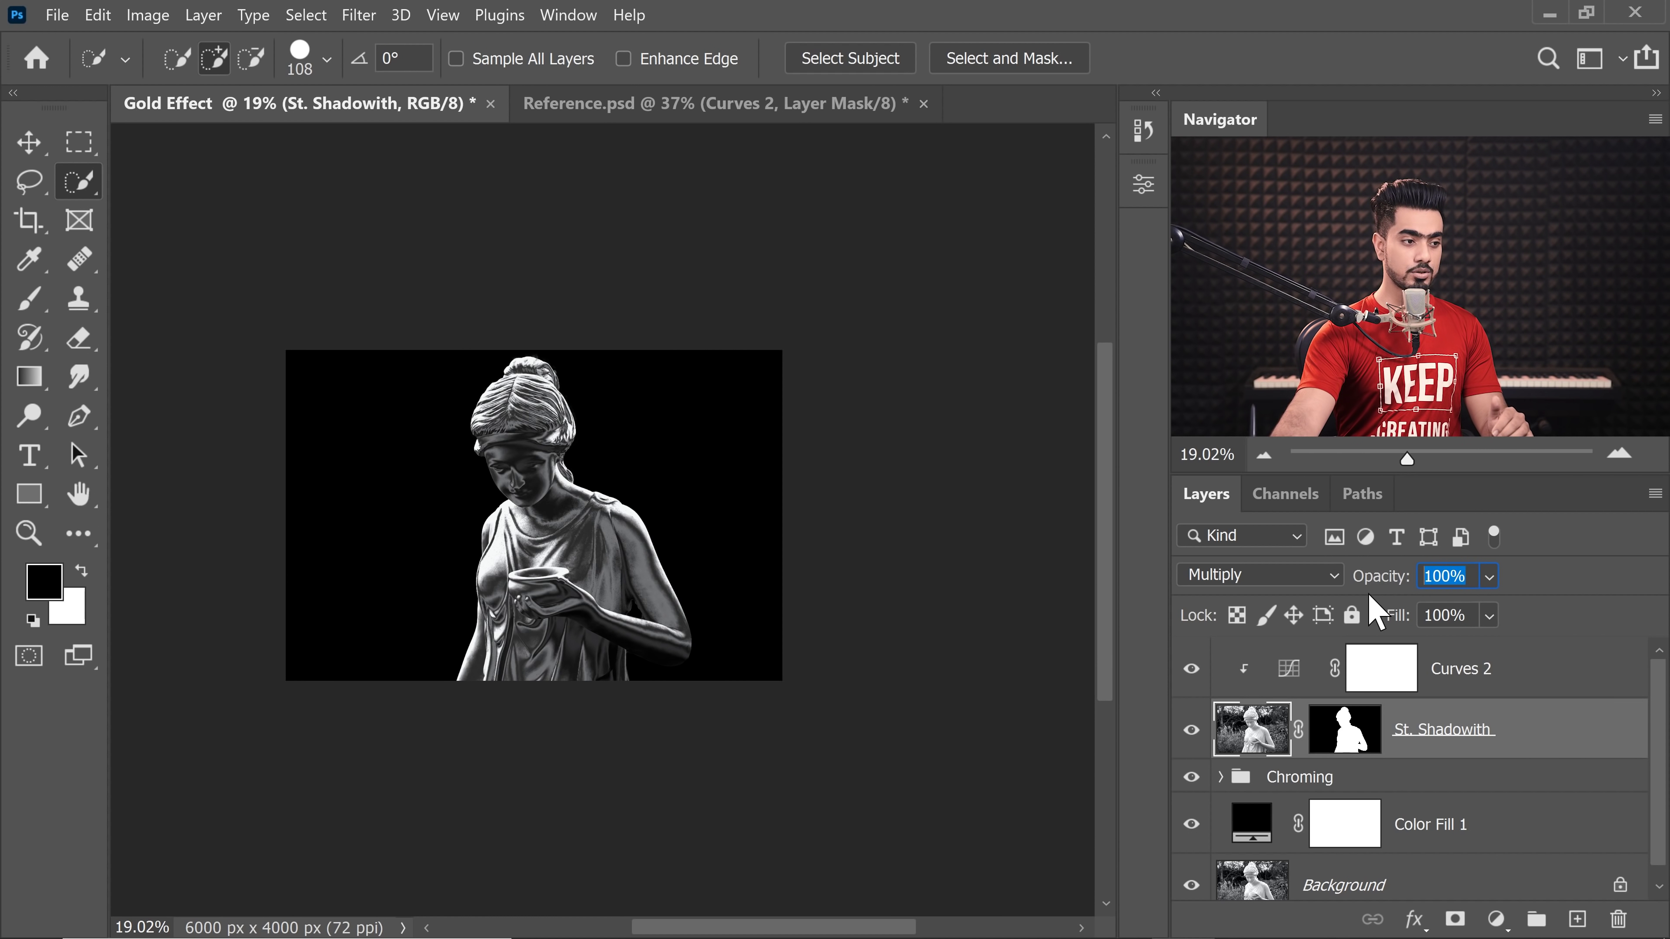
type("60")
key("Return")
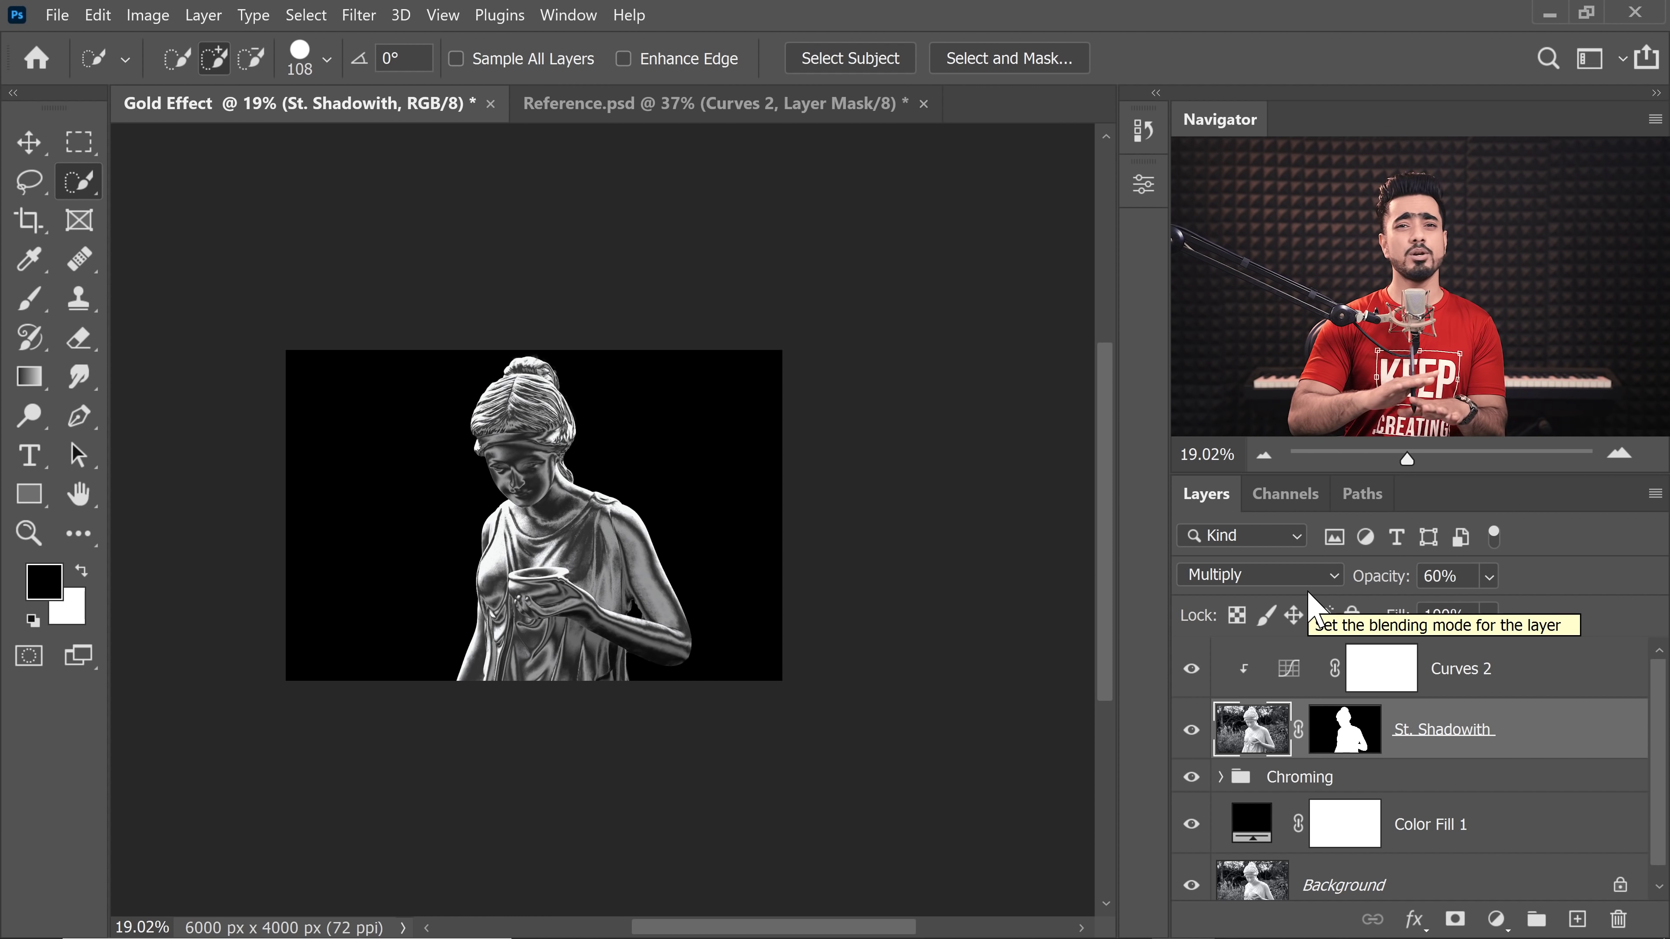
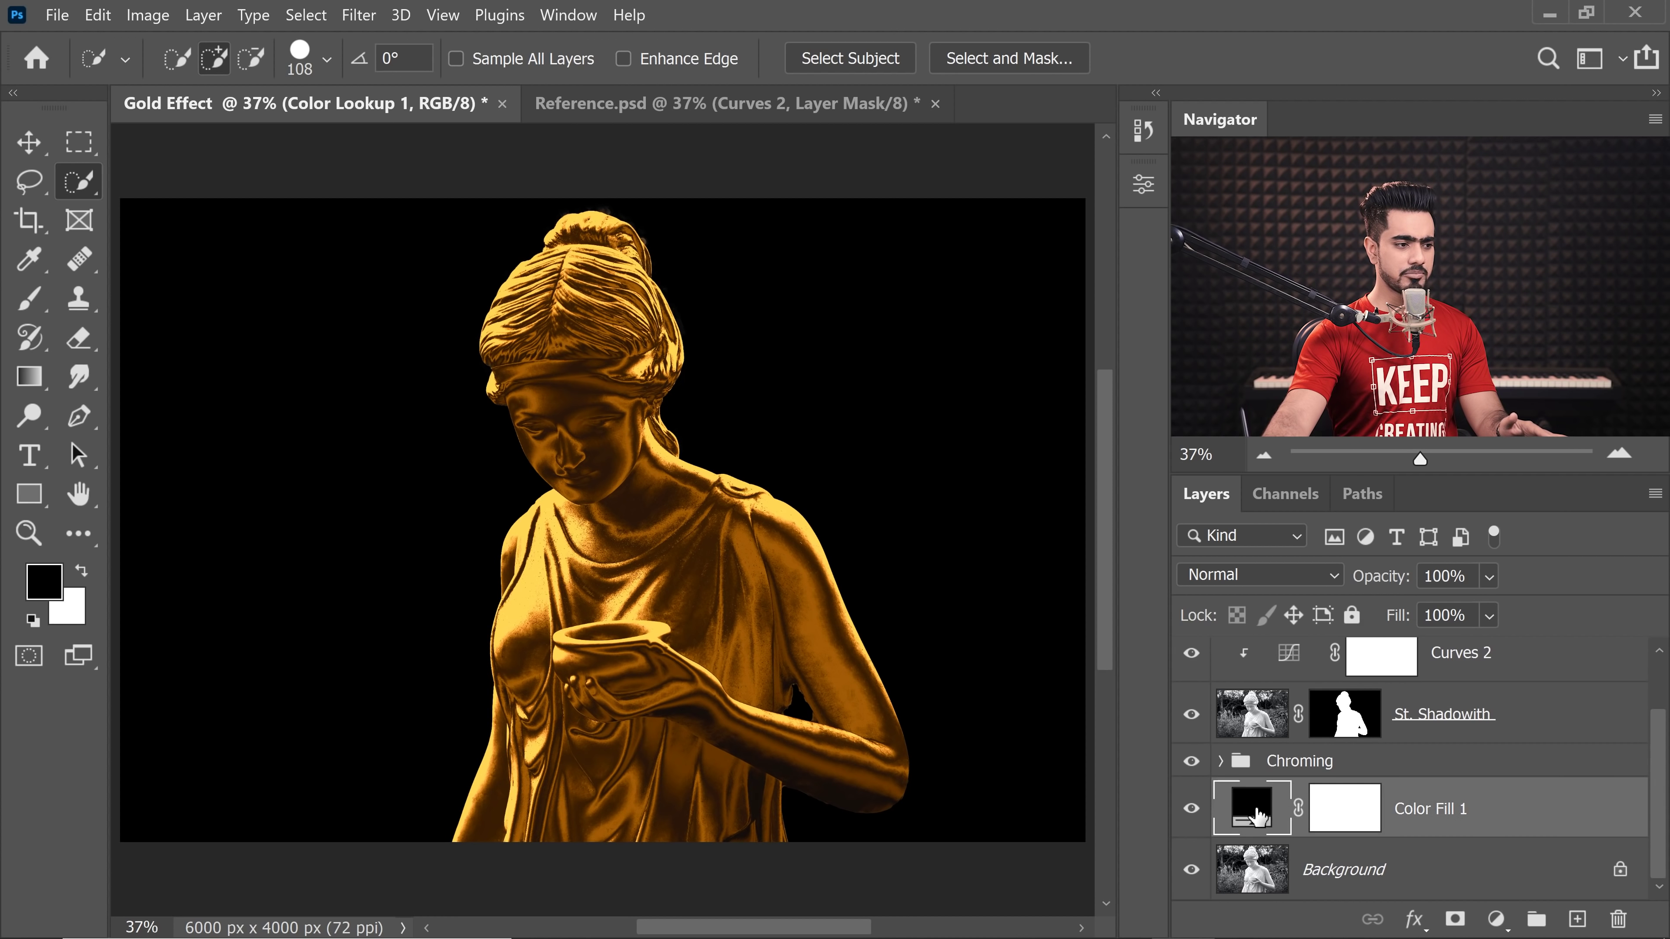
Change the colour of Color Fill 1 to a very dark navy blue
left_click(1249, 556)
left_click_drag(1326, 650, 1353, 457)
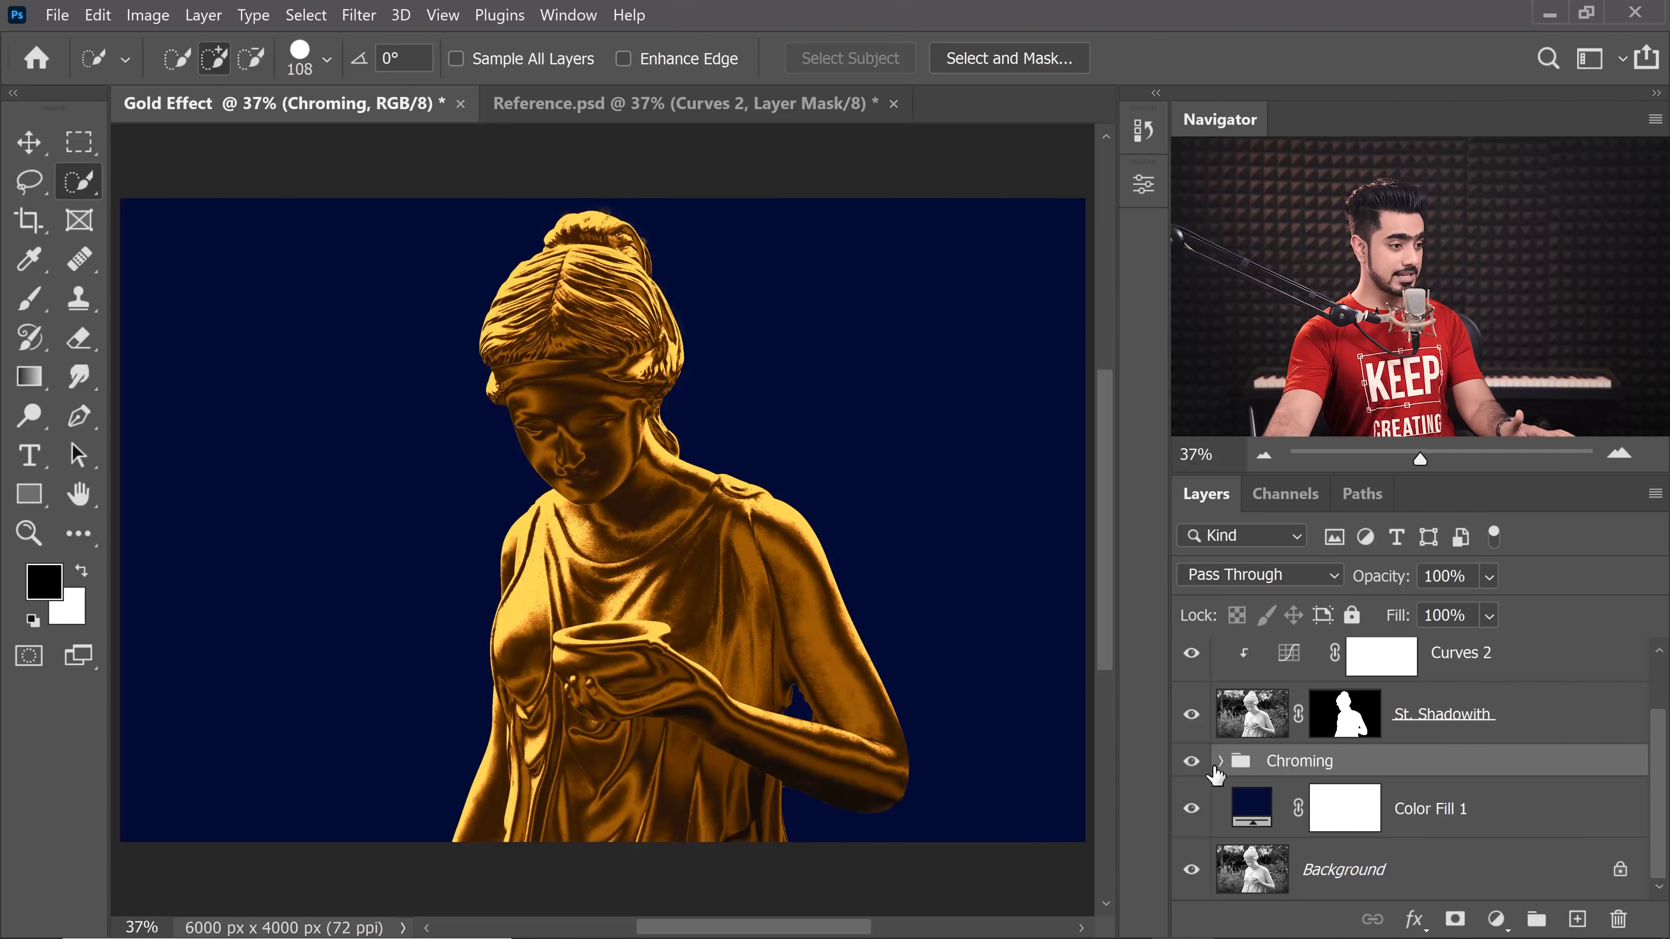
Expand the Chroming group and rename Layer 1 copy as Subject
left_click(1220, 762)
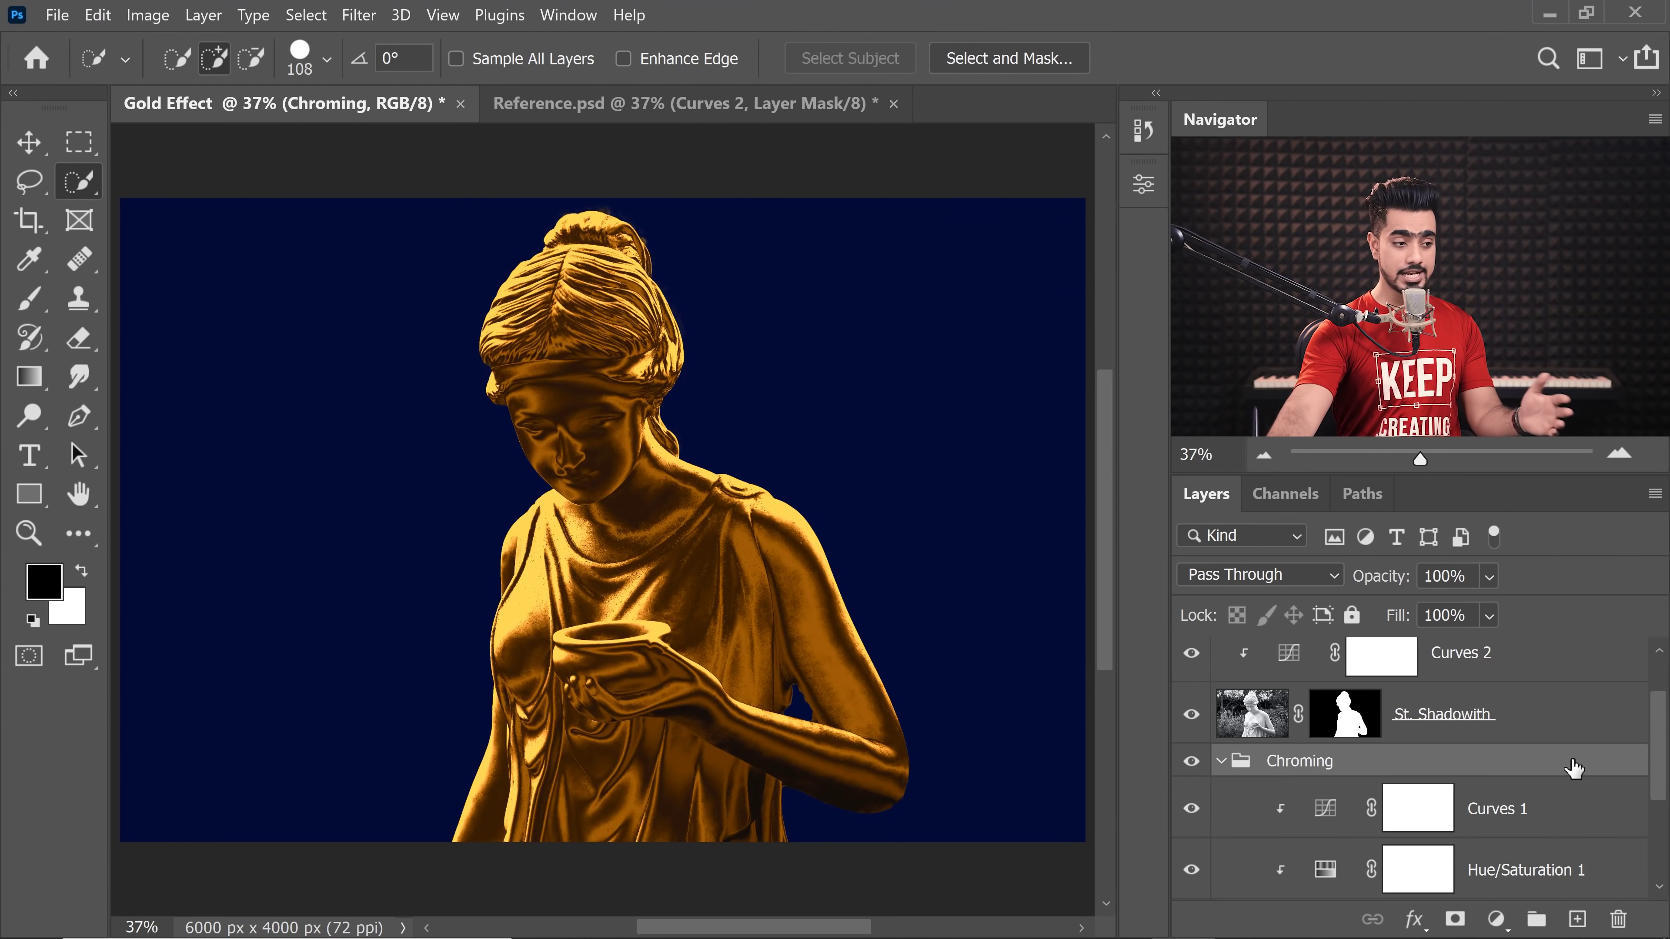
left_click_drag(1655, 773, 1658, 815)
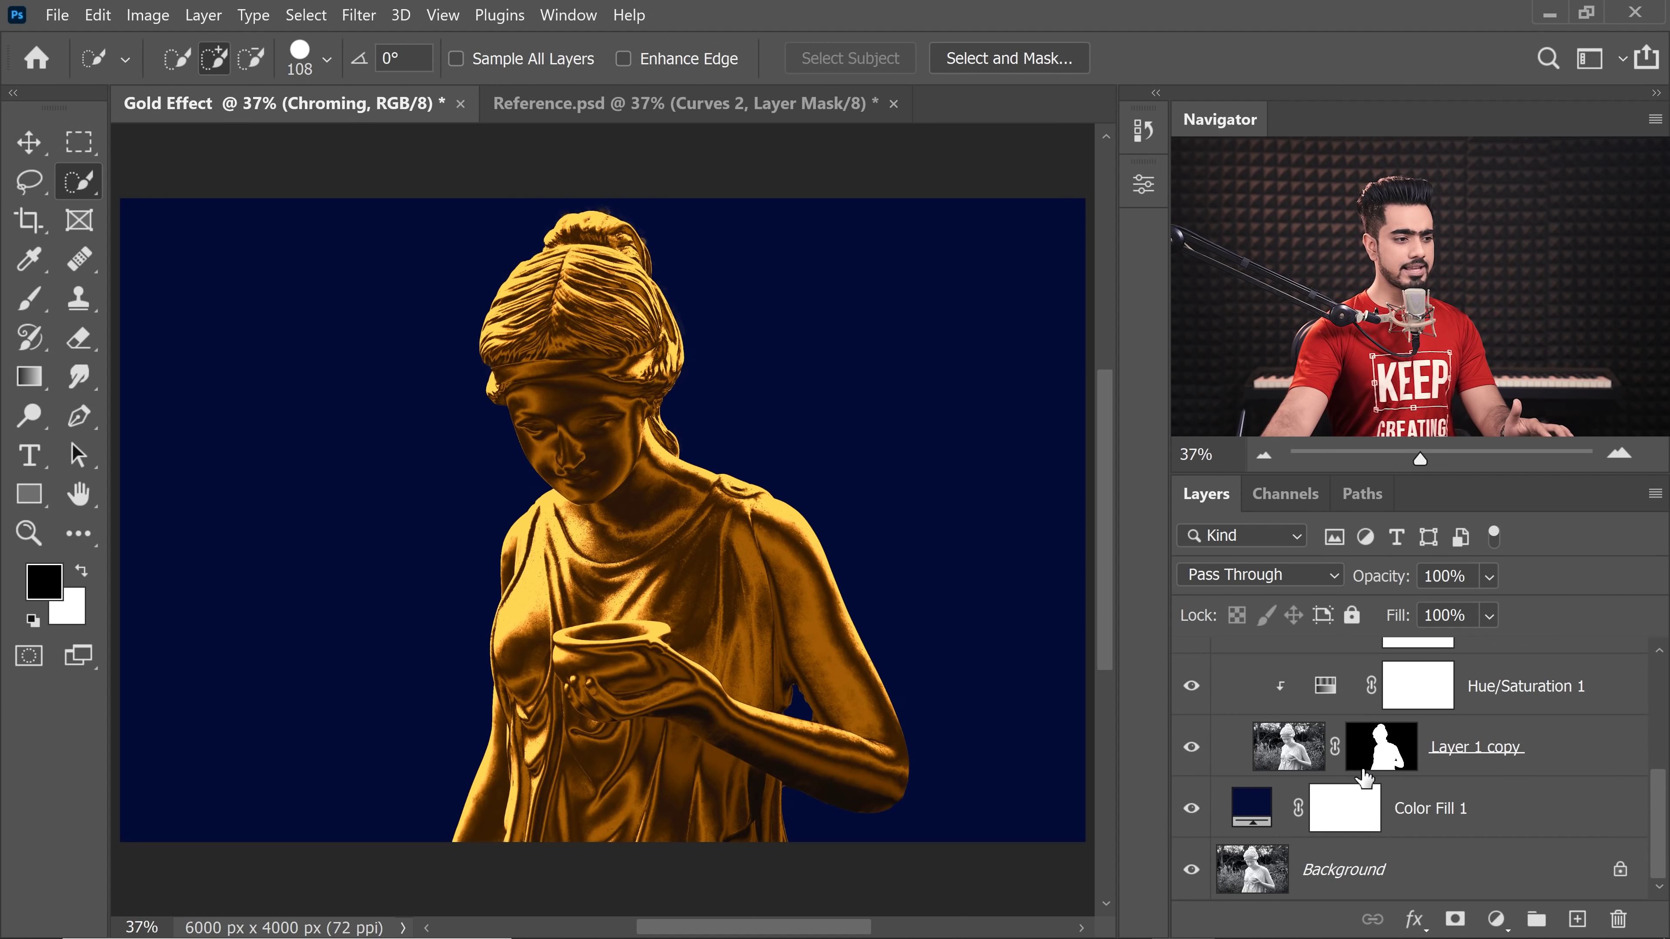
left_click(1514, 770)
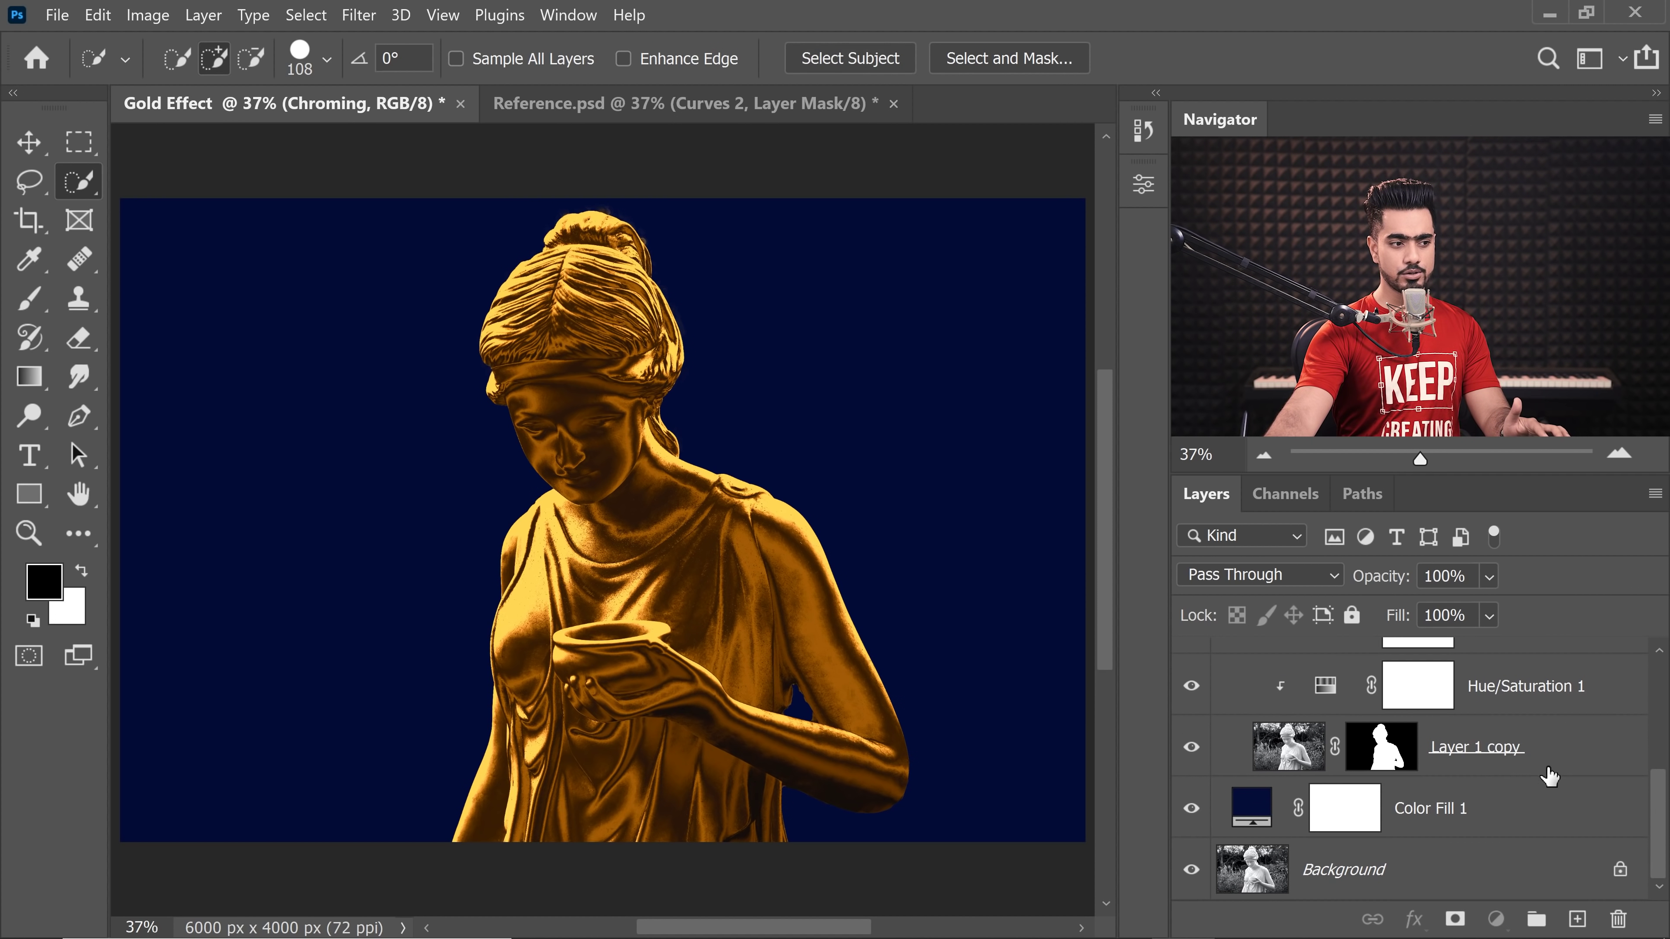
double_click(1475, 750)
type("Subject")
key("Return")
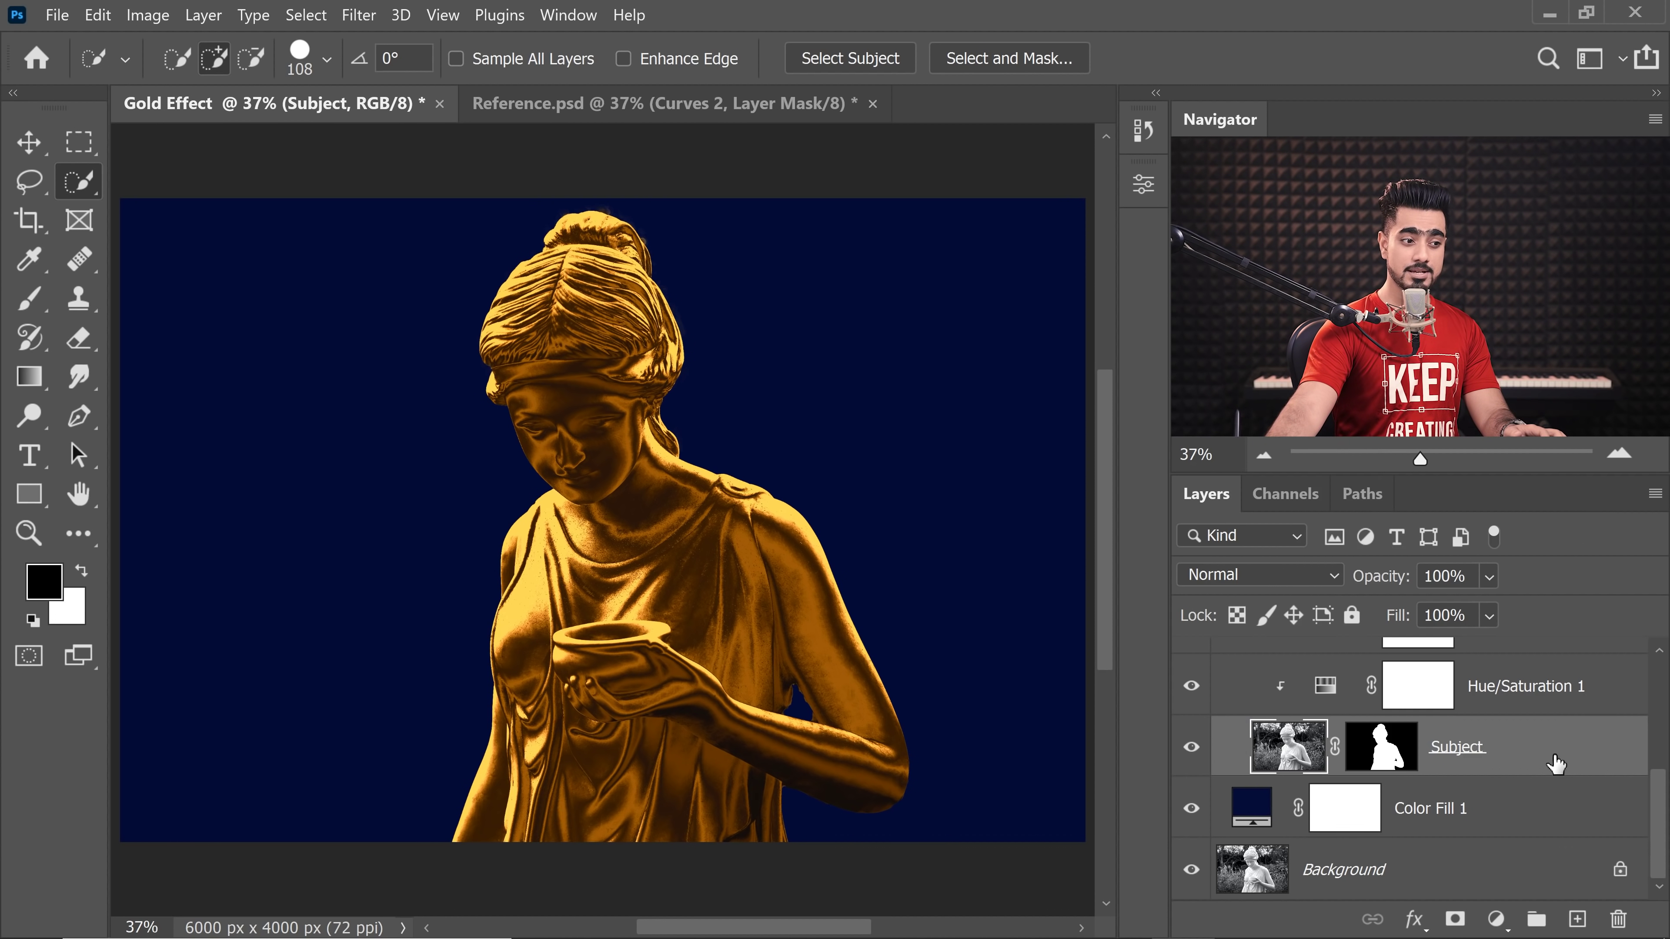
Enable a Drop Shadow in the layer style of the Subject layer and show its settings
double_click(1463, 765)
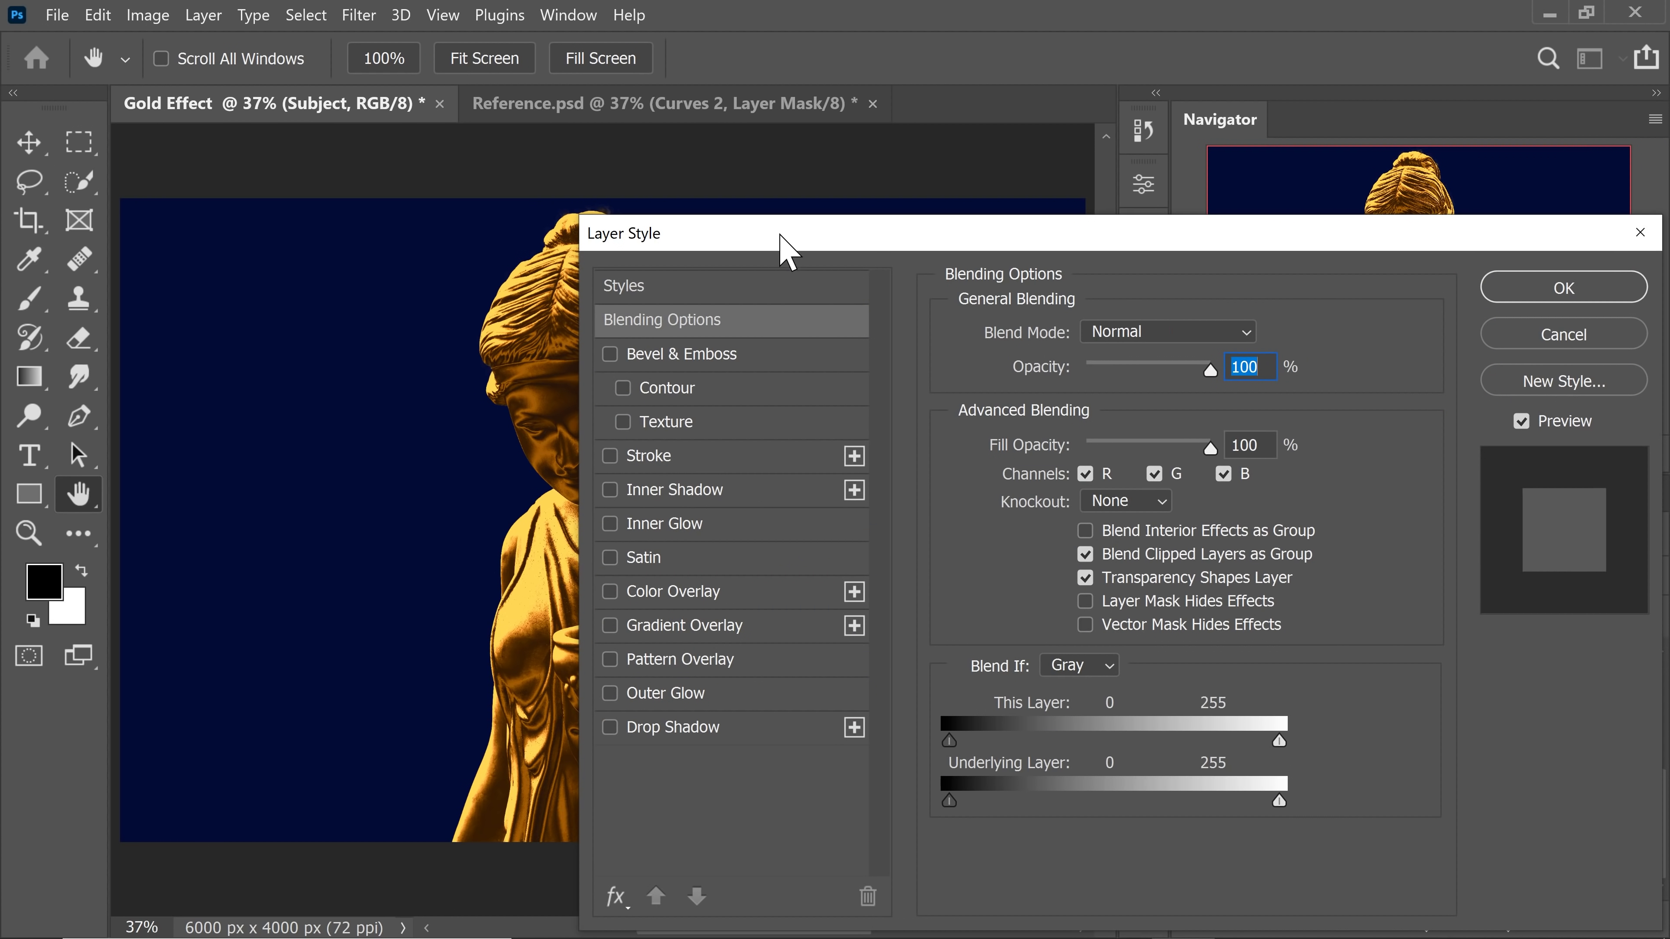
left_click_drag(783, 249, 1099, 163)
left_click(919, 647)
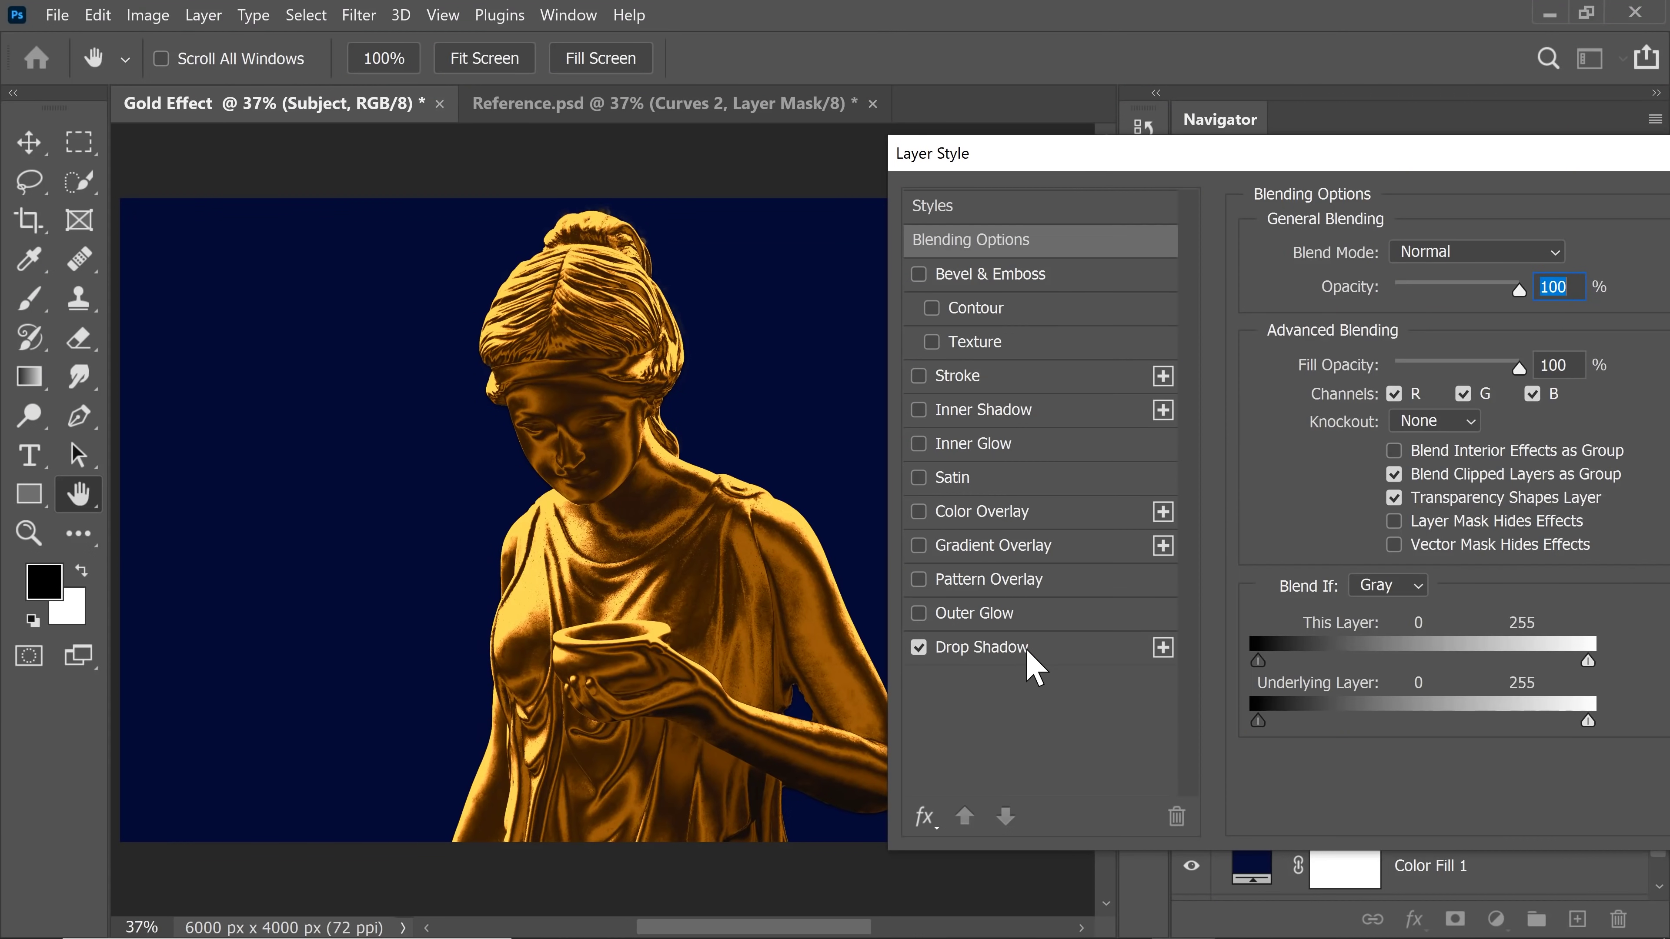
left_click(1031, 651)
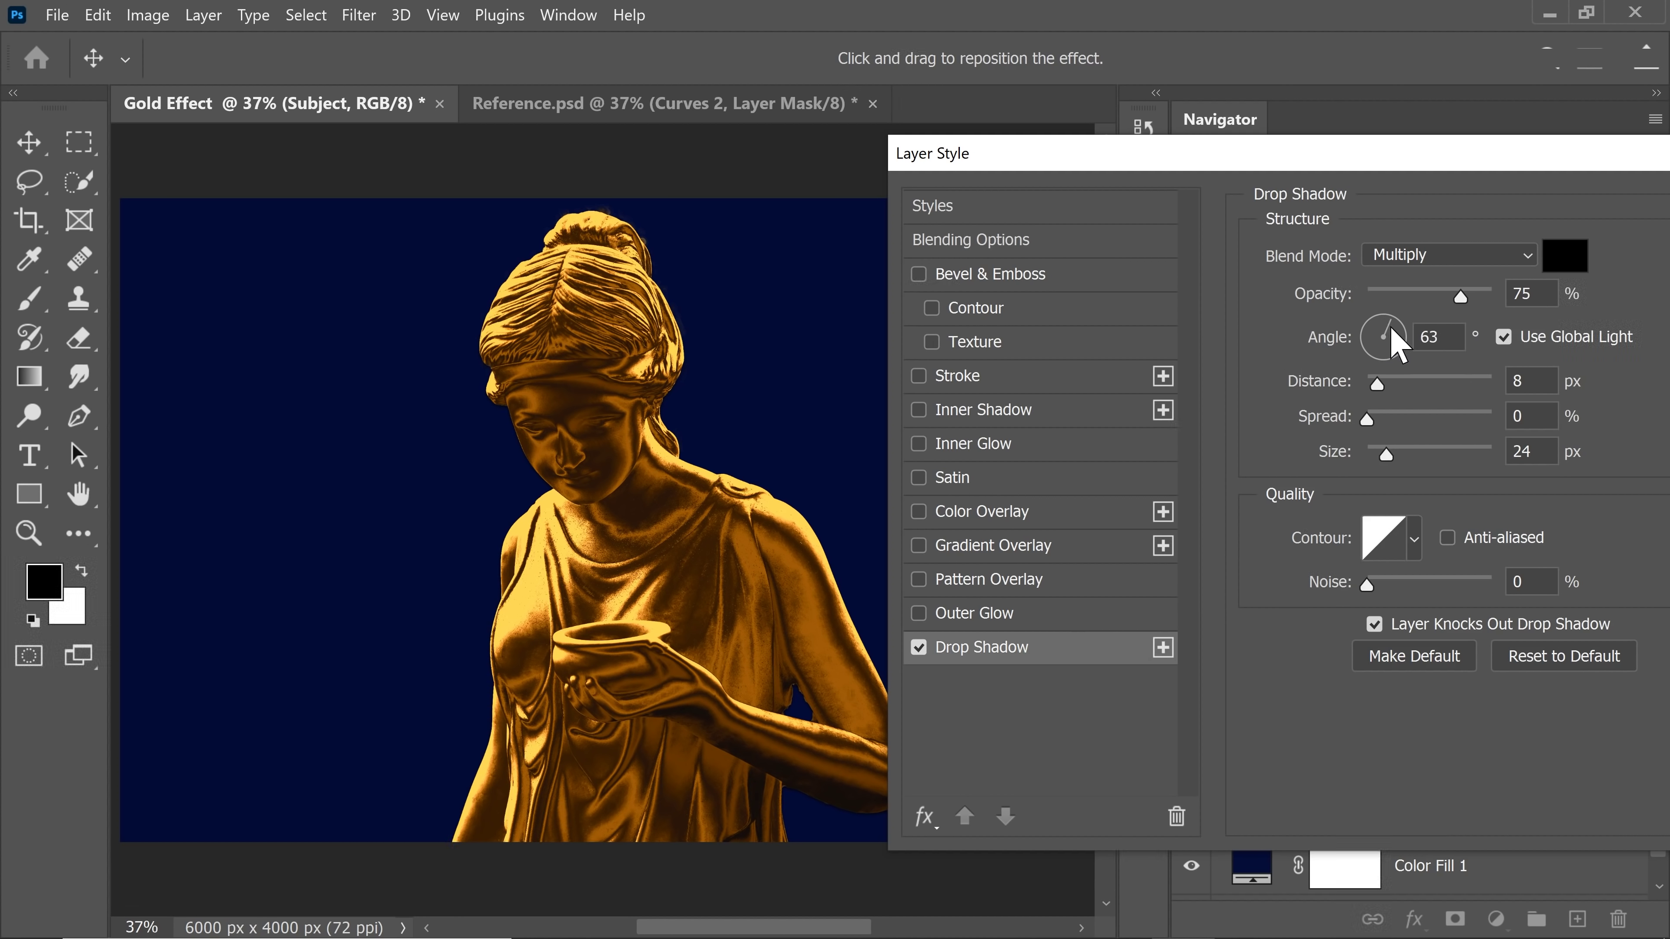
Offset the drop shadow to the left of the statue with angle 27° and distance 907 px, and apply the style
left_click_drag(1398, 342, 1400, 325)
left_click_drag(1378, 384, 1453, 385)
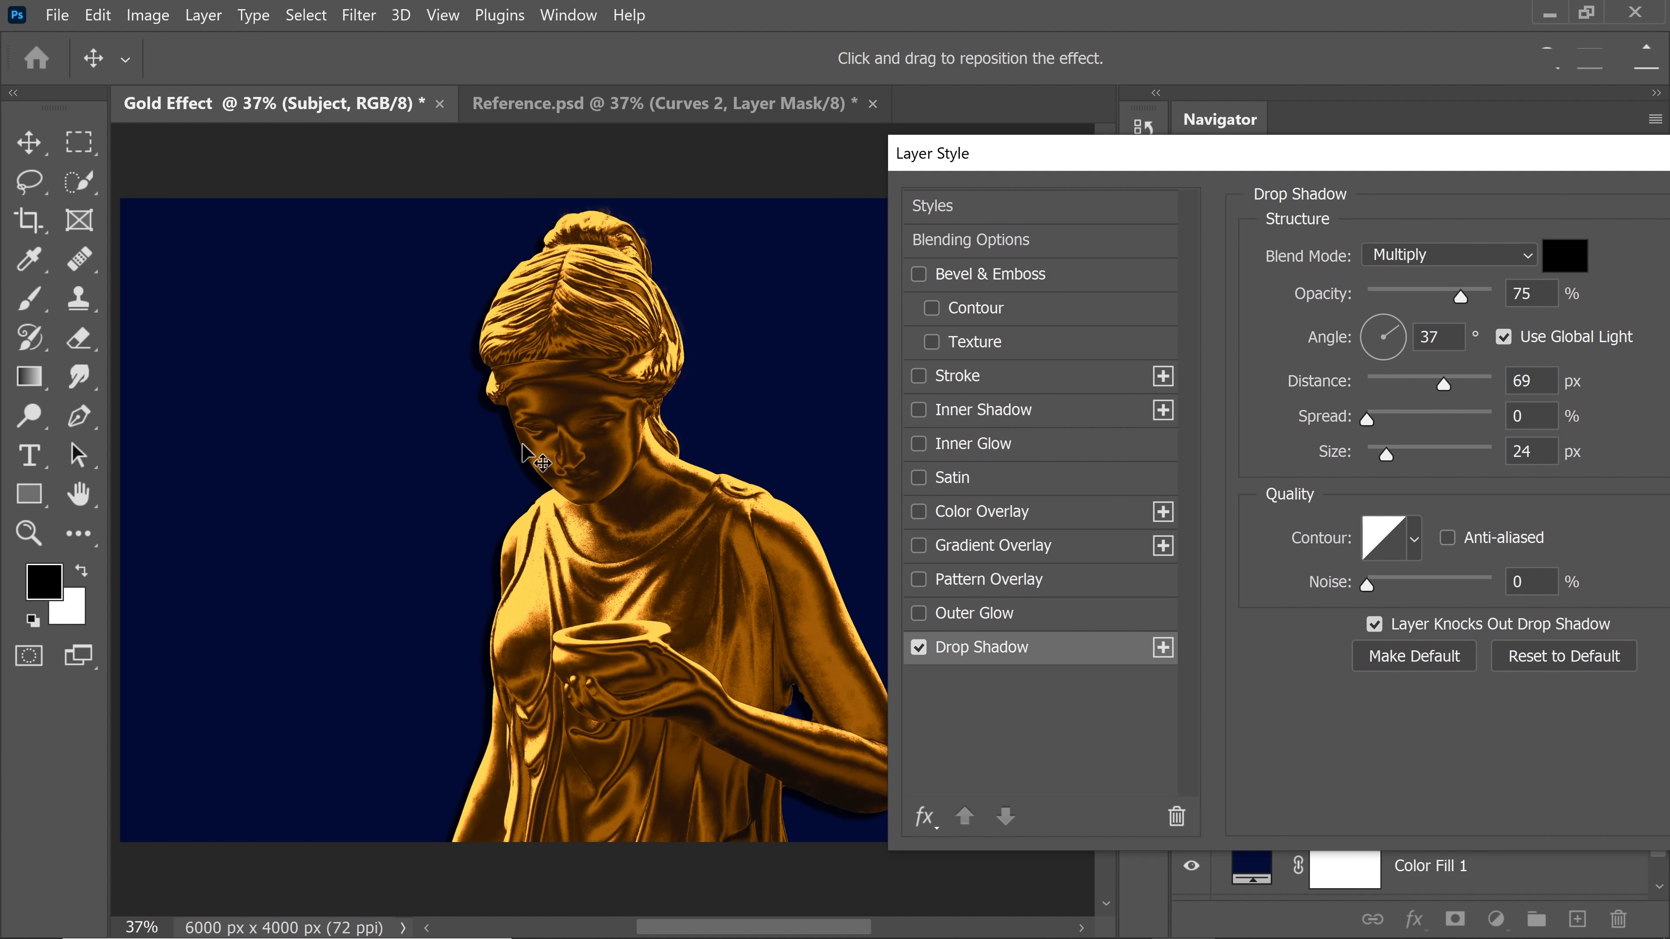
left_click_drag(523, 443, 398, 499)
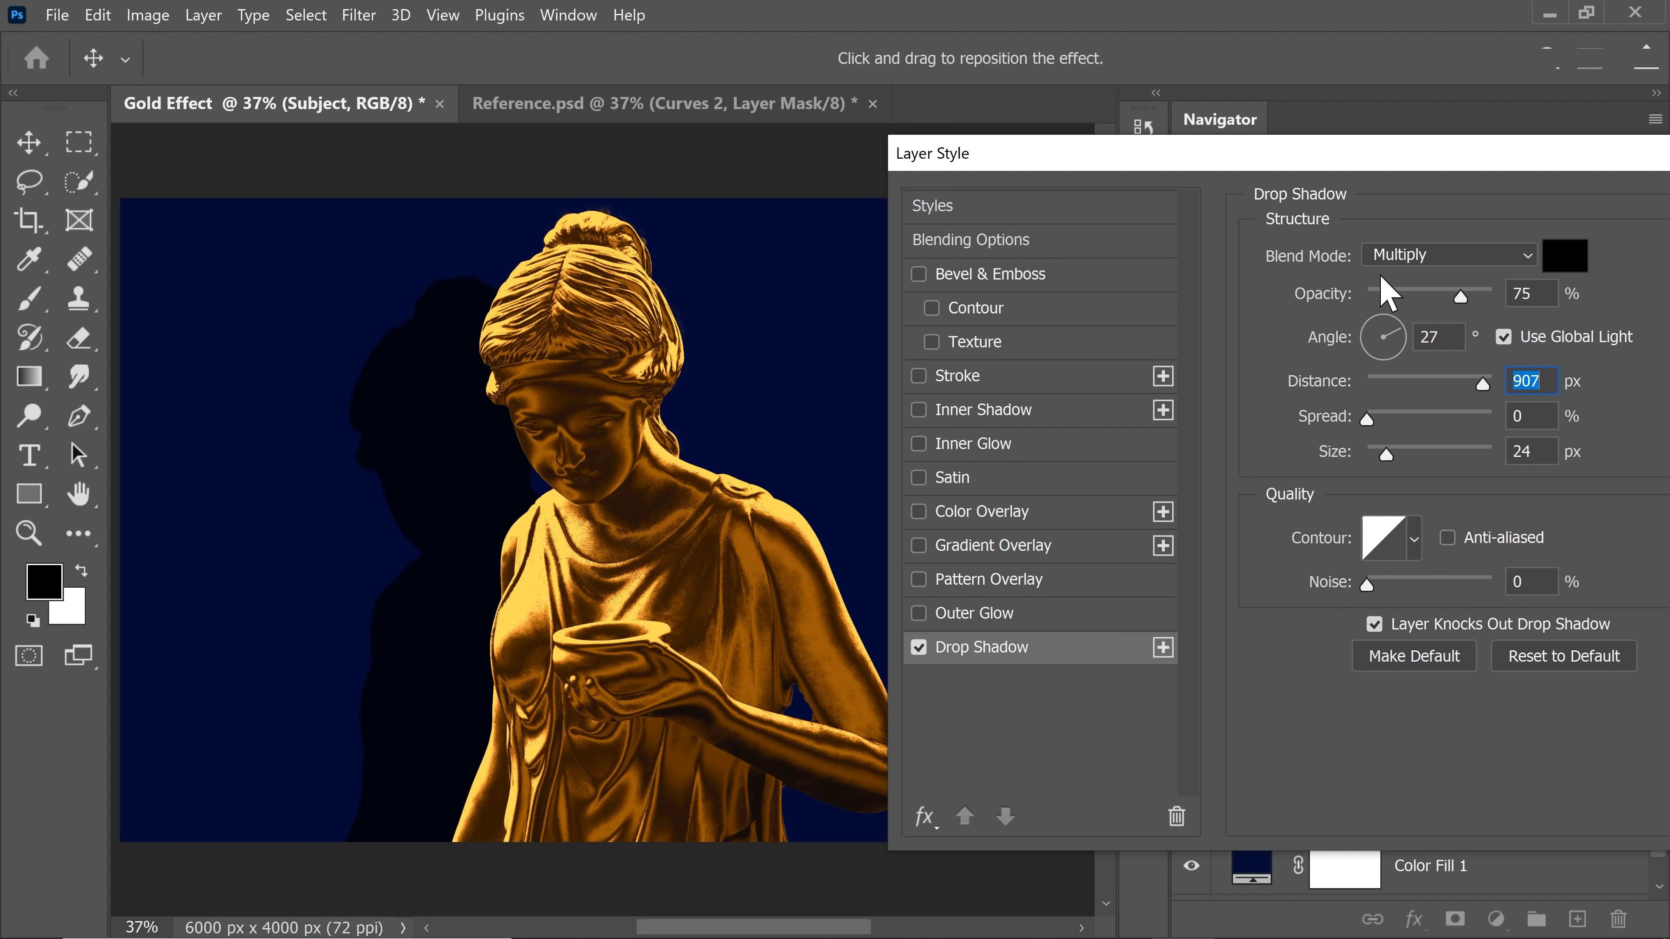
left_click_drag(1355, 164, 884, 190)
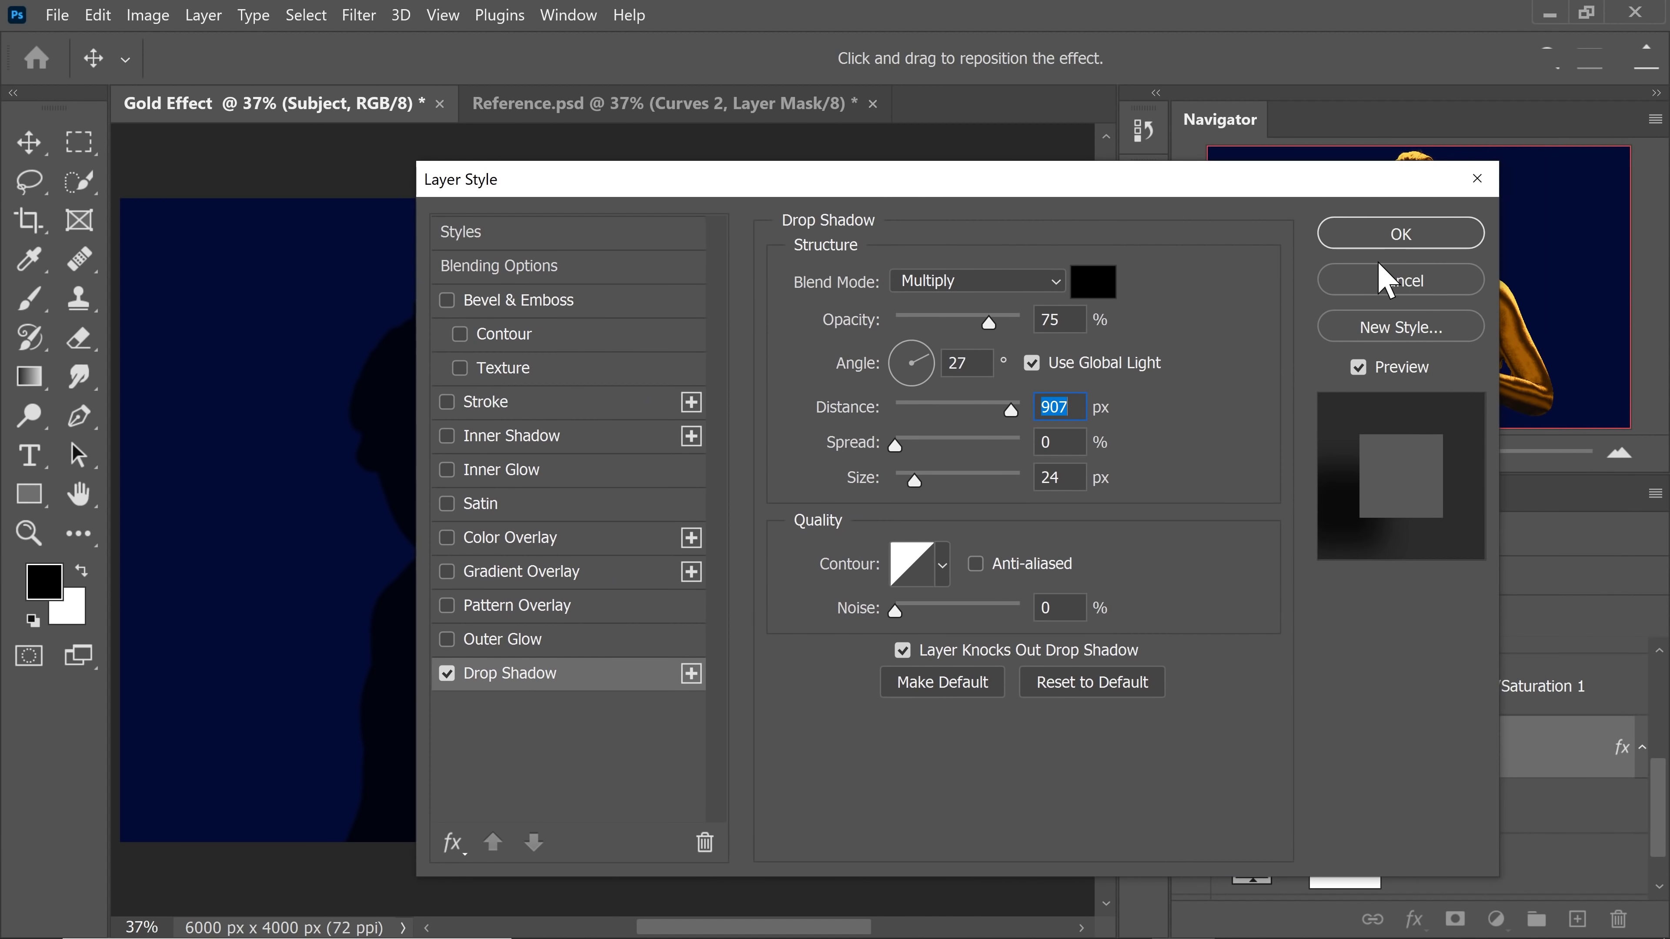
left_click(1398, 242)
key("w")
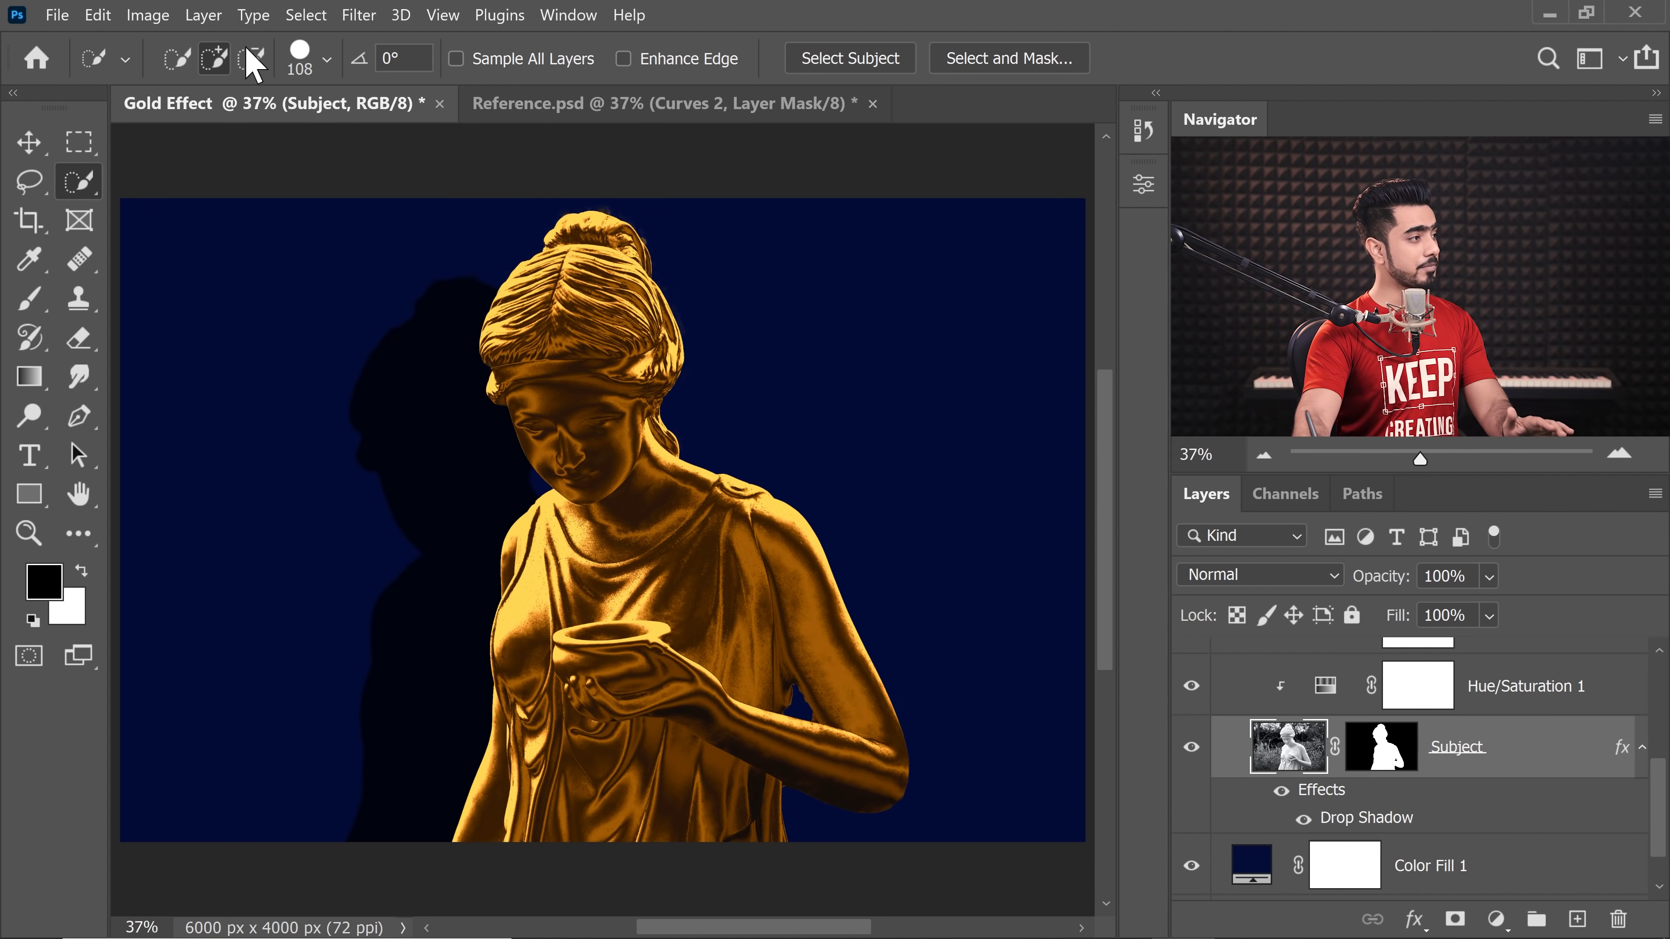
Split the Subject layer's drop shadow into its own layer and select that layer
left_click(204, 14)
mouse_move(362, 250)
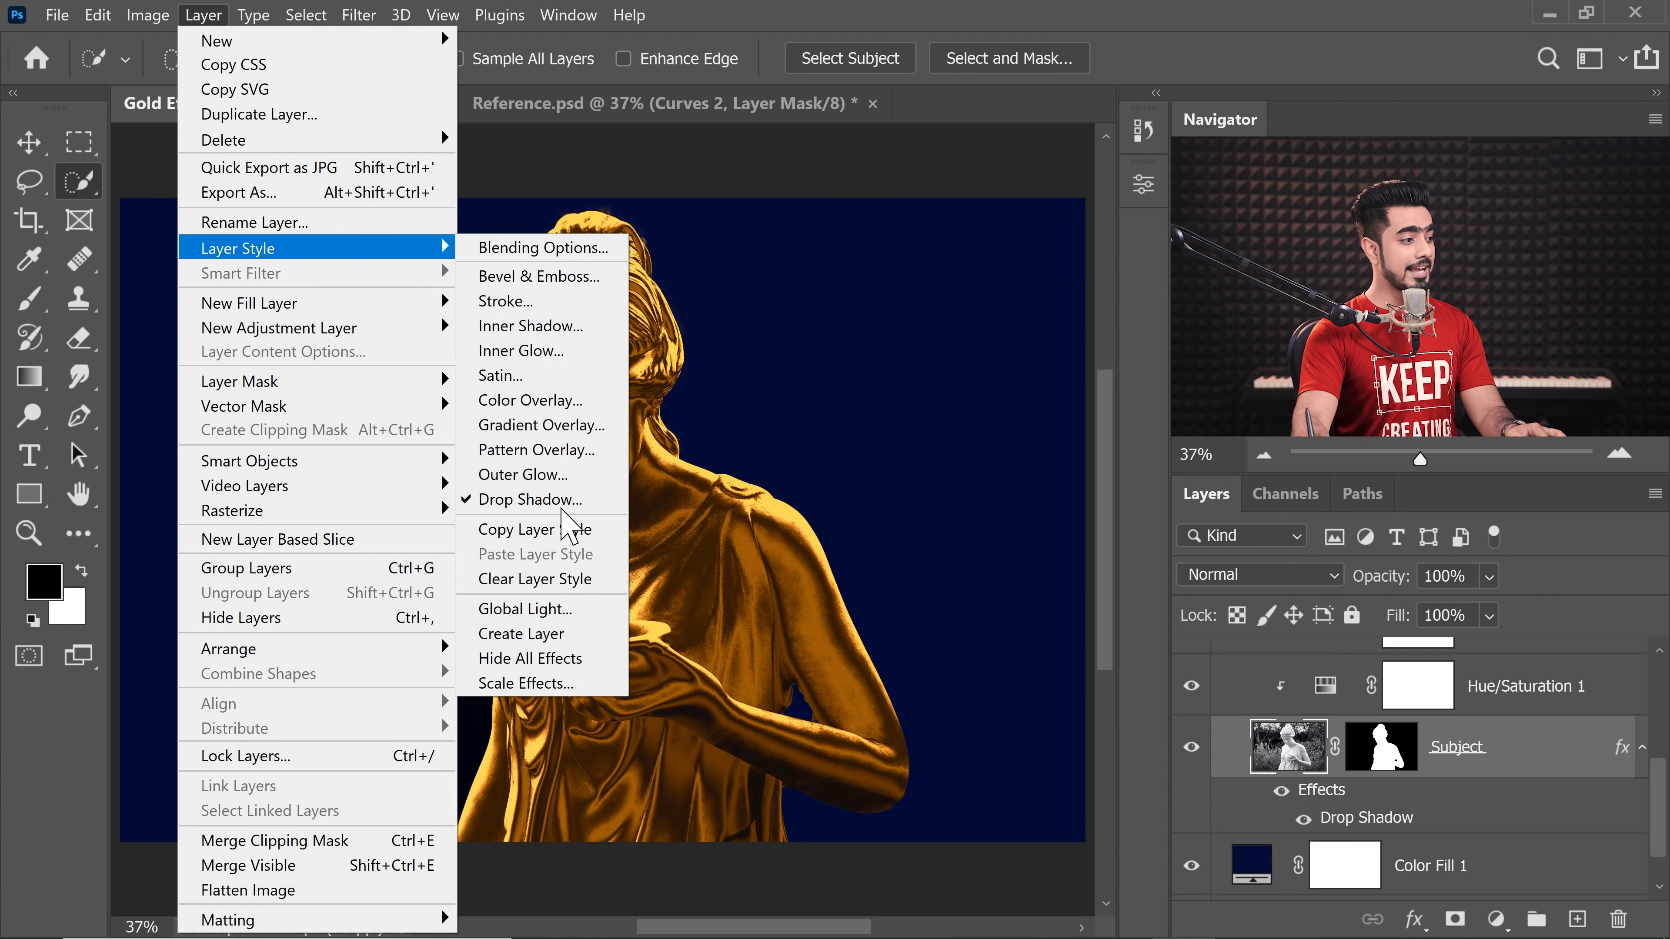
left_click(554, 641)
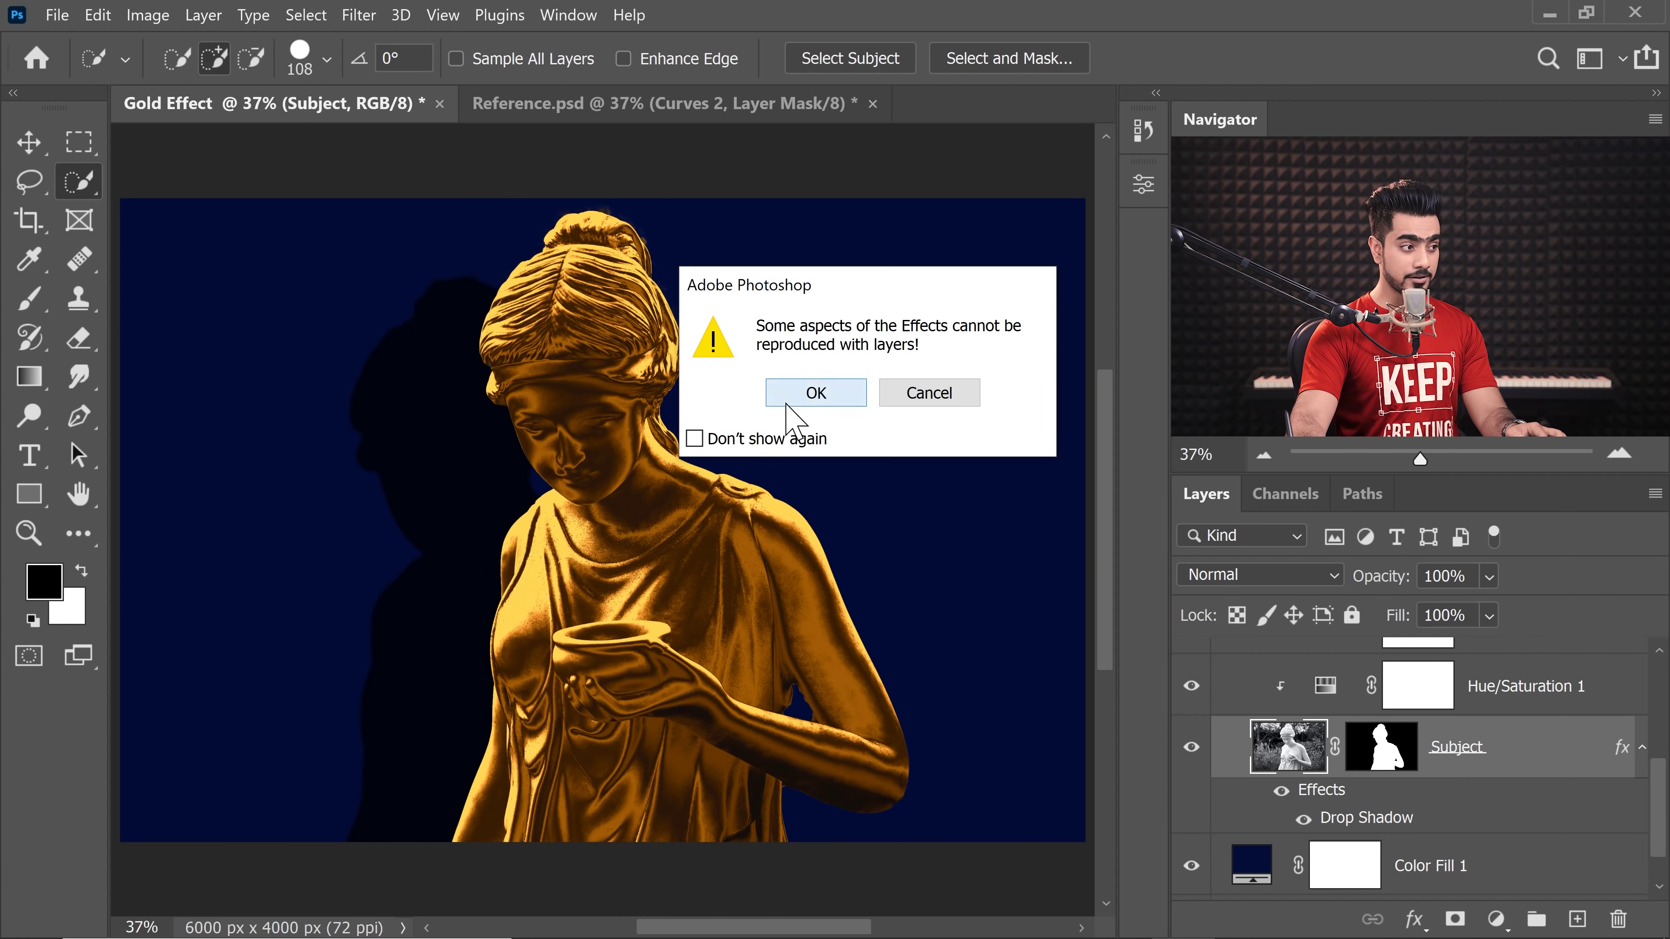
left_click(799, 389)
left_click(1381, 818)
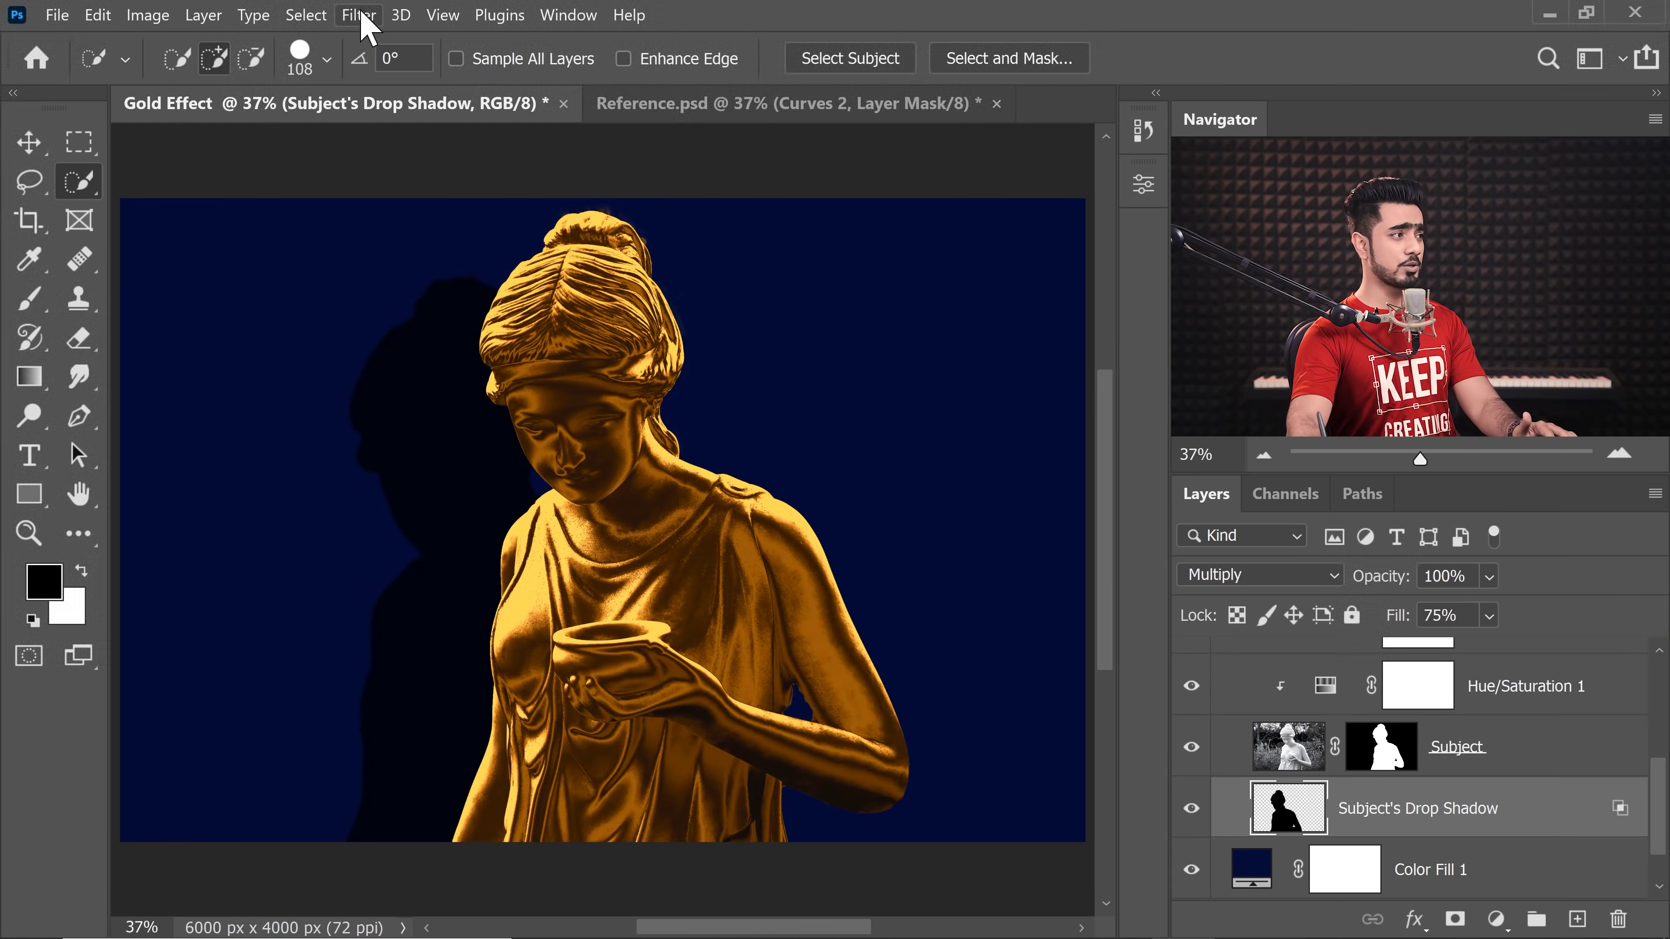
Convert the Subject's Drop Shadow layer for smart filters
left_click(362, 16)
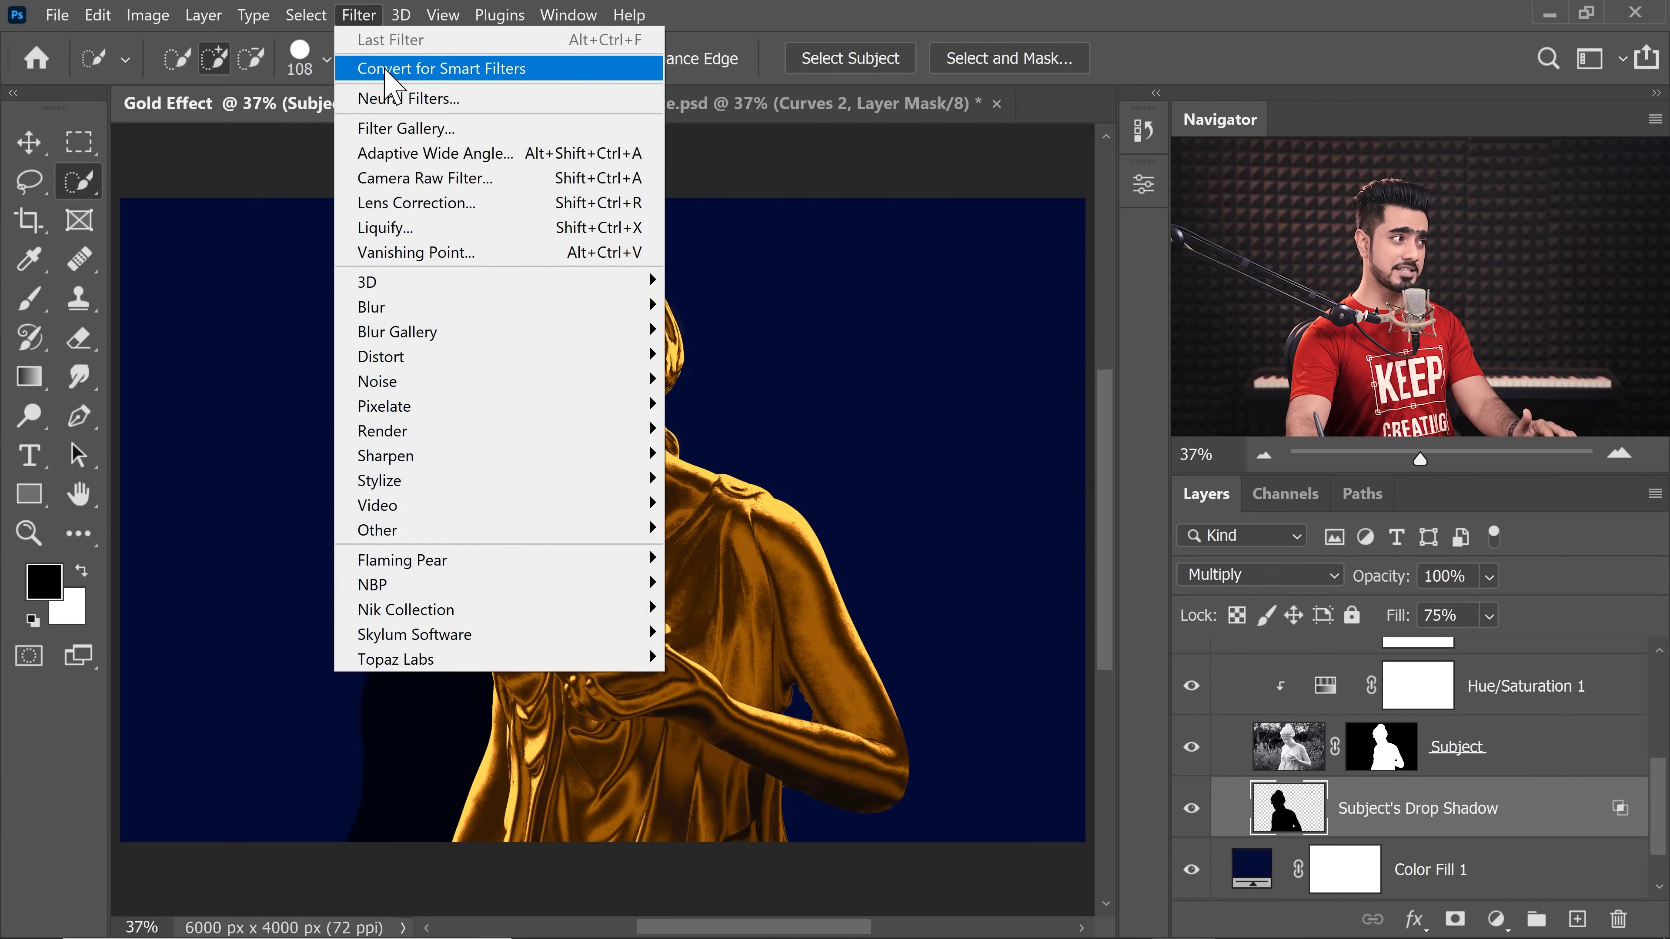
left_click(399, 68)
left_click(923, 403)
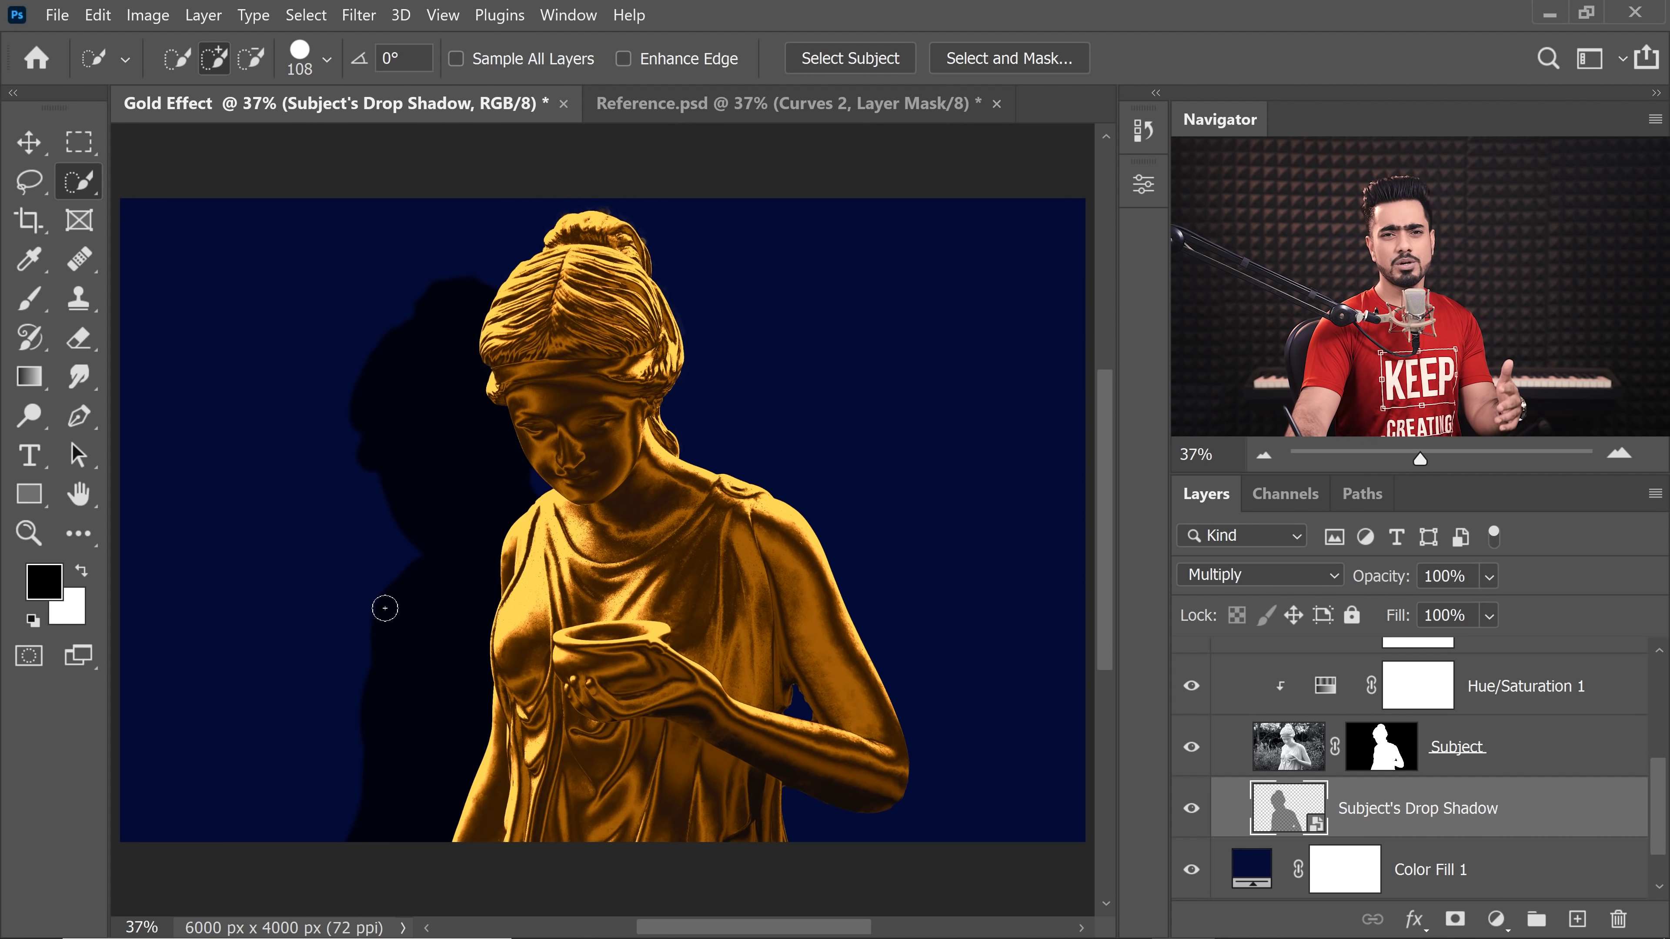
Apply a Gaussian Blur with a radius of 600 pixels to the Subject's Drop Shadow layer
left_click(358, 15)
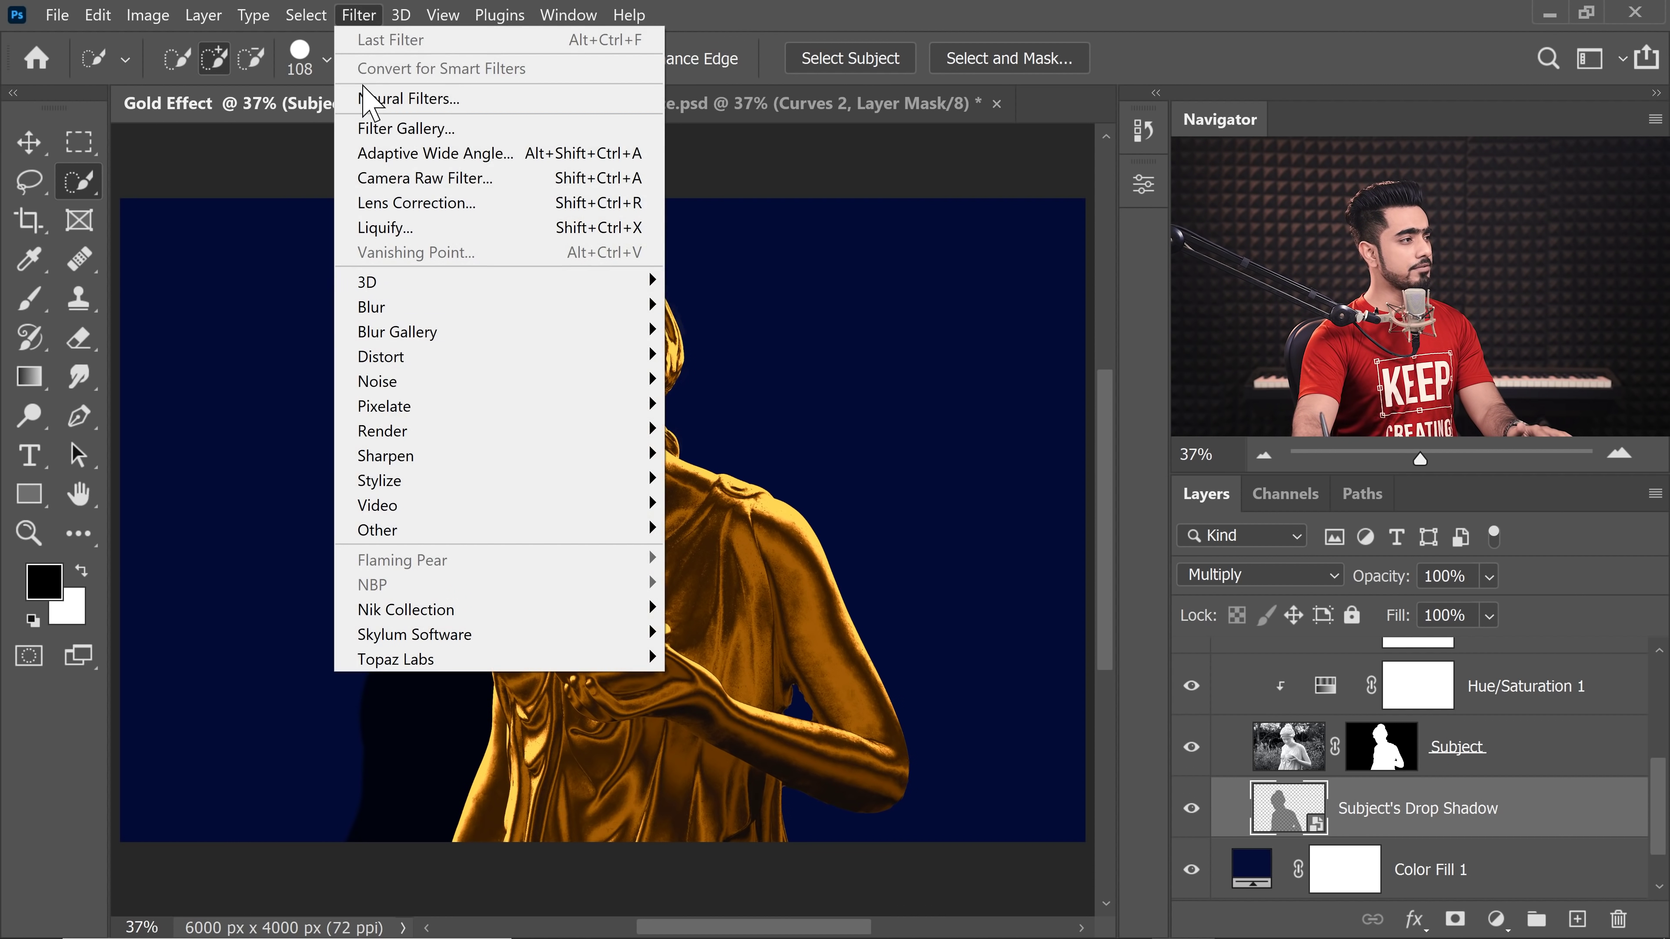
mouse_move(570, 311)
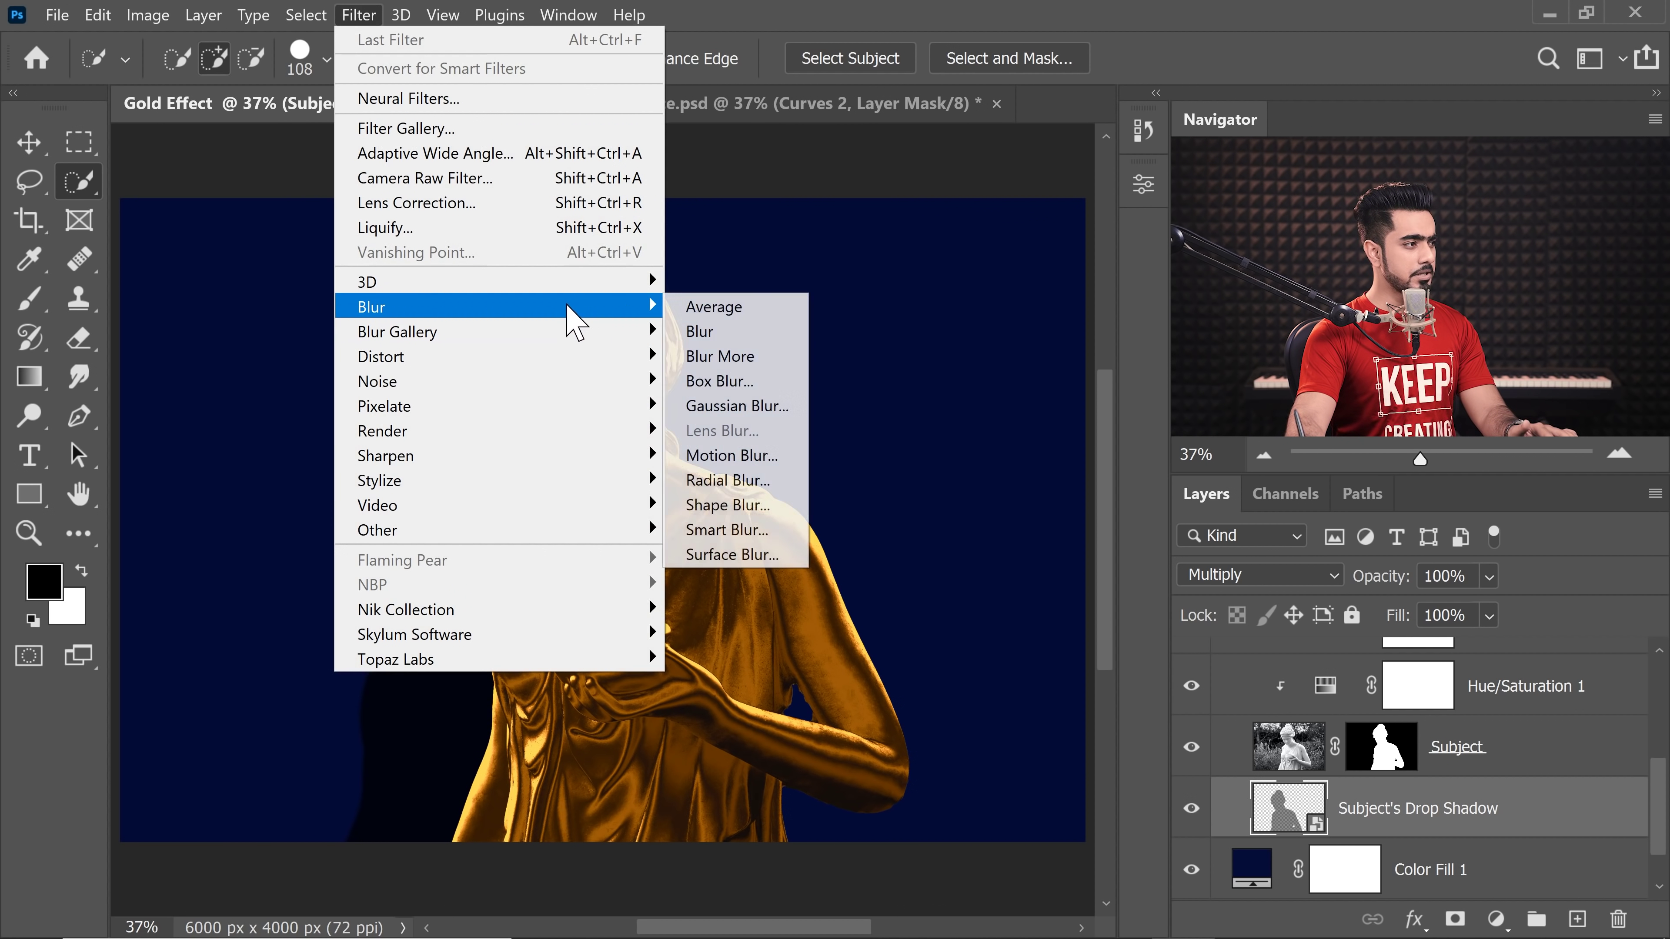
left_click(757, 407)
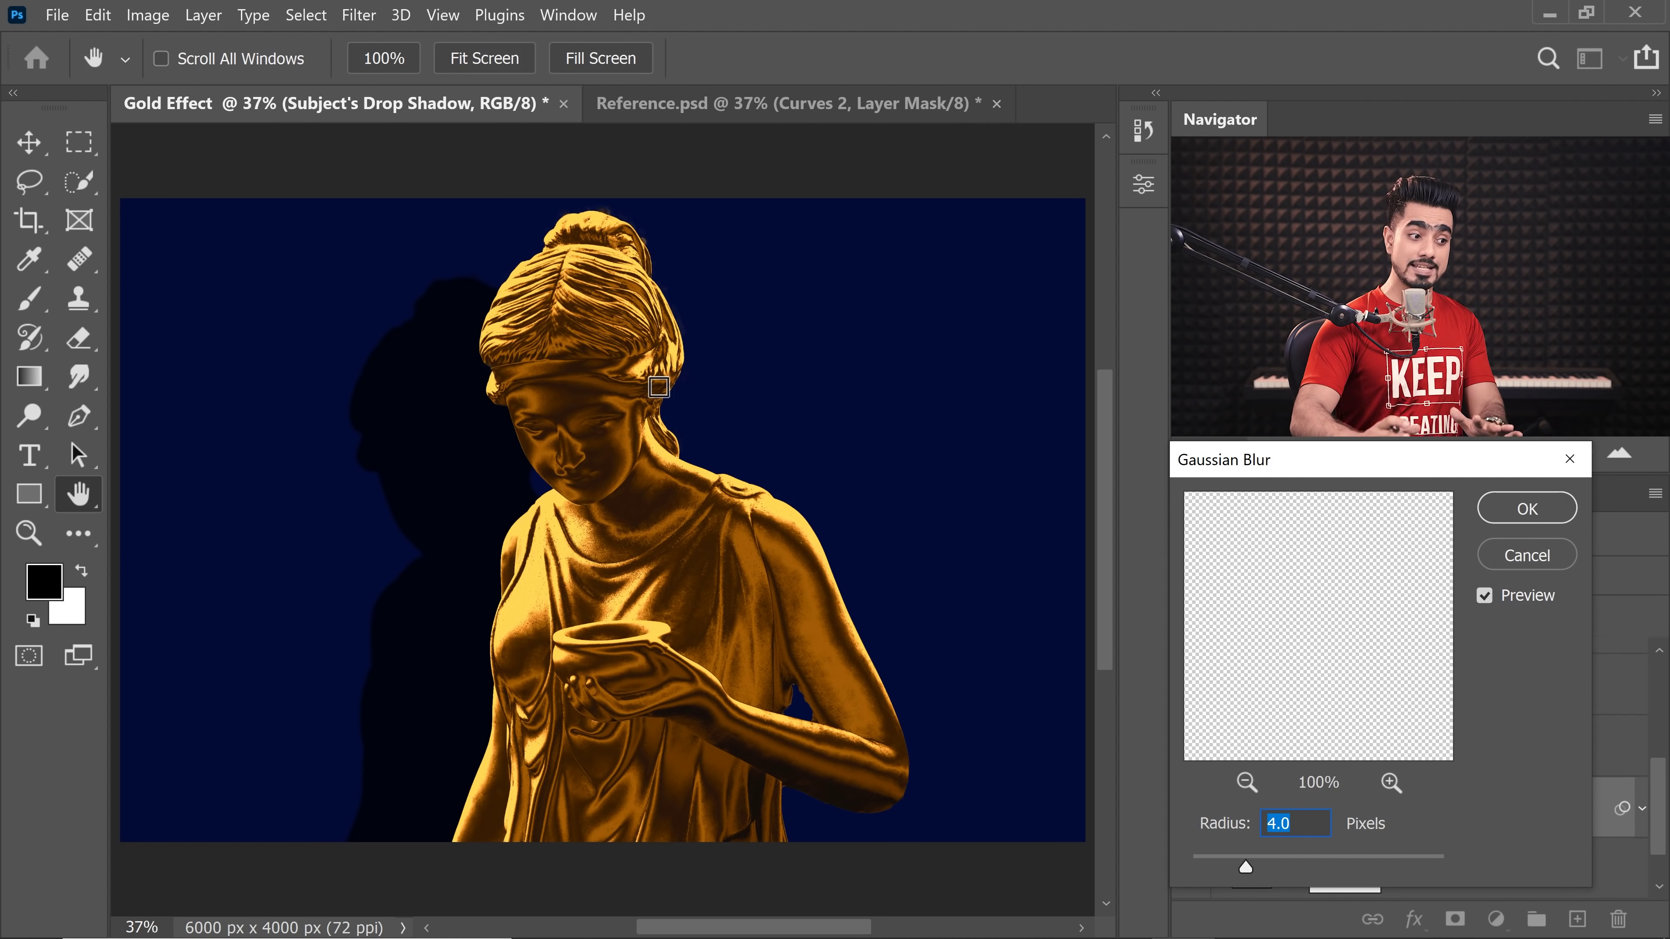
left_click(1368, 859)
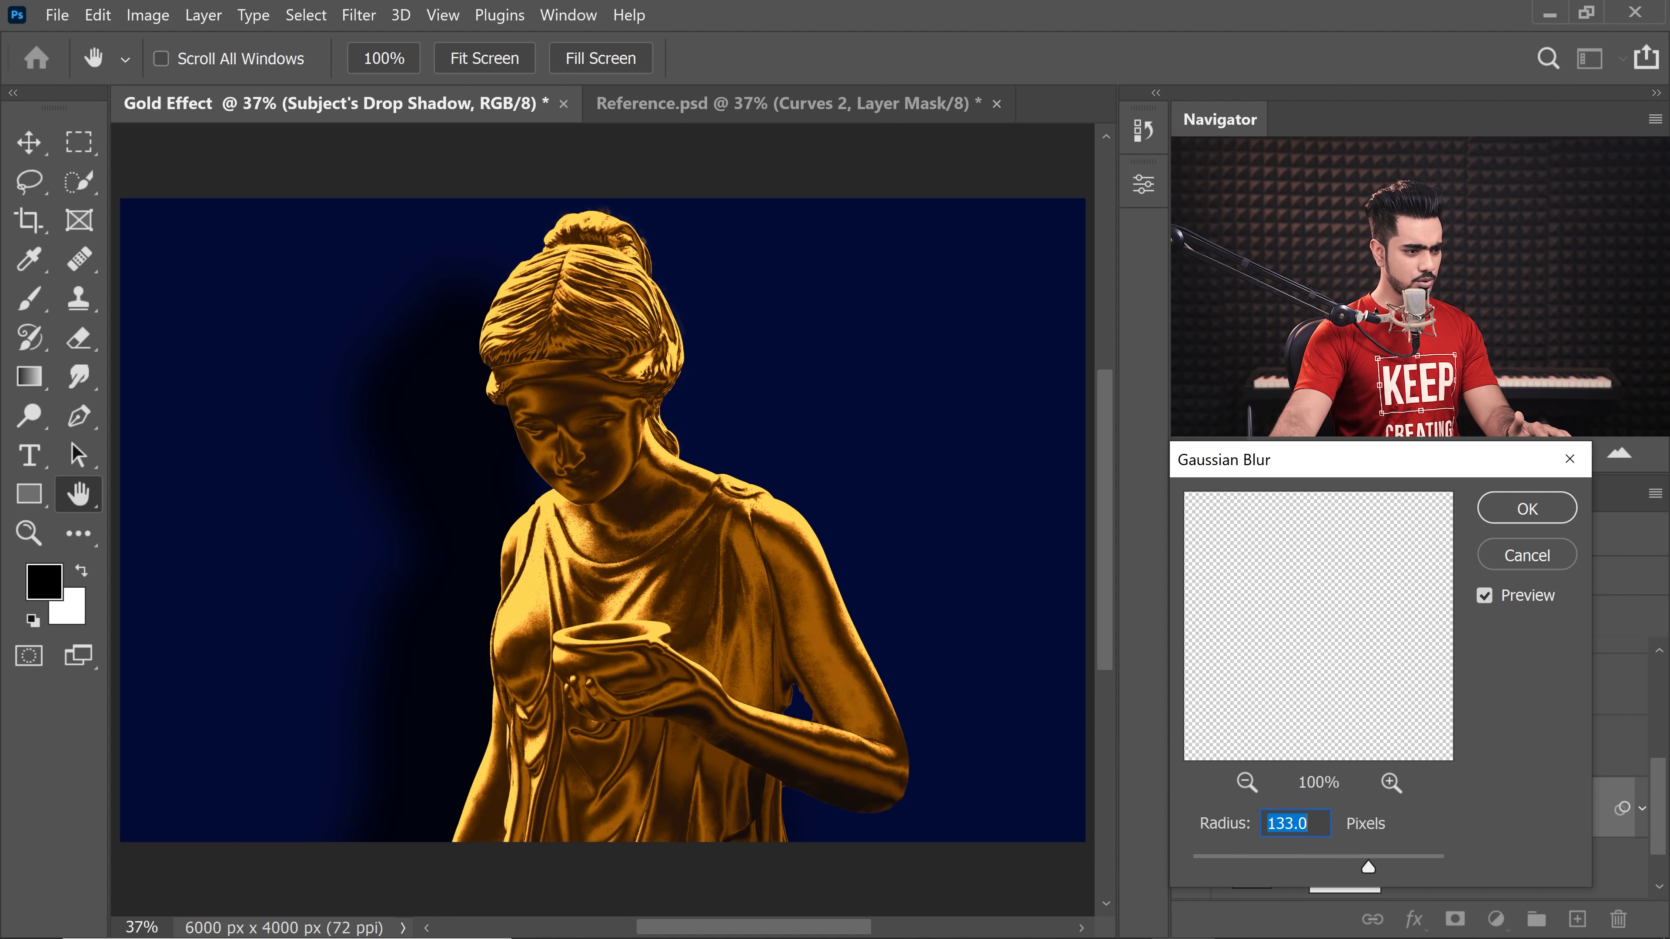
type("600")
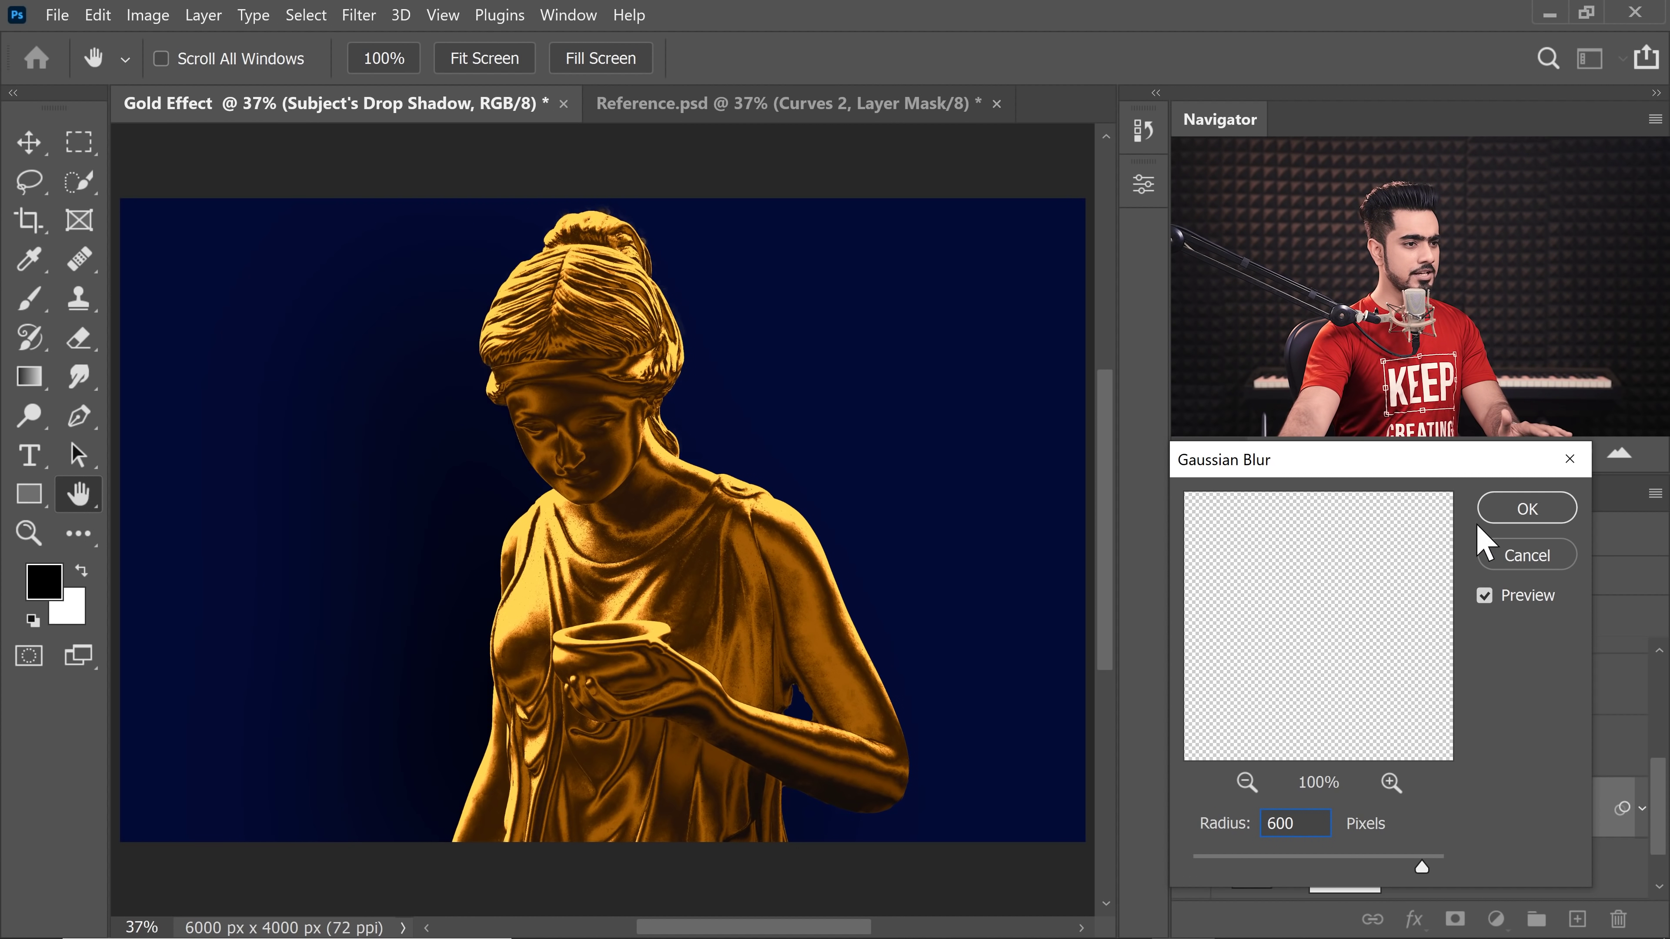
left_click(1528, 516)
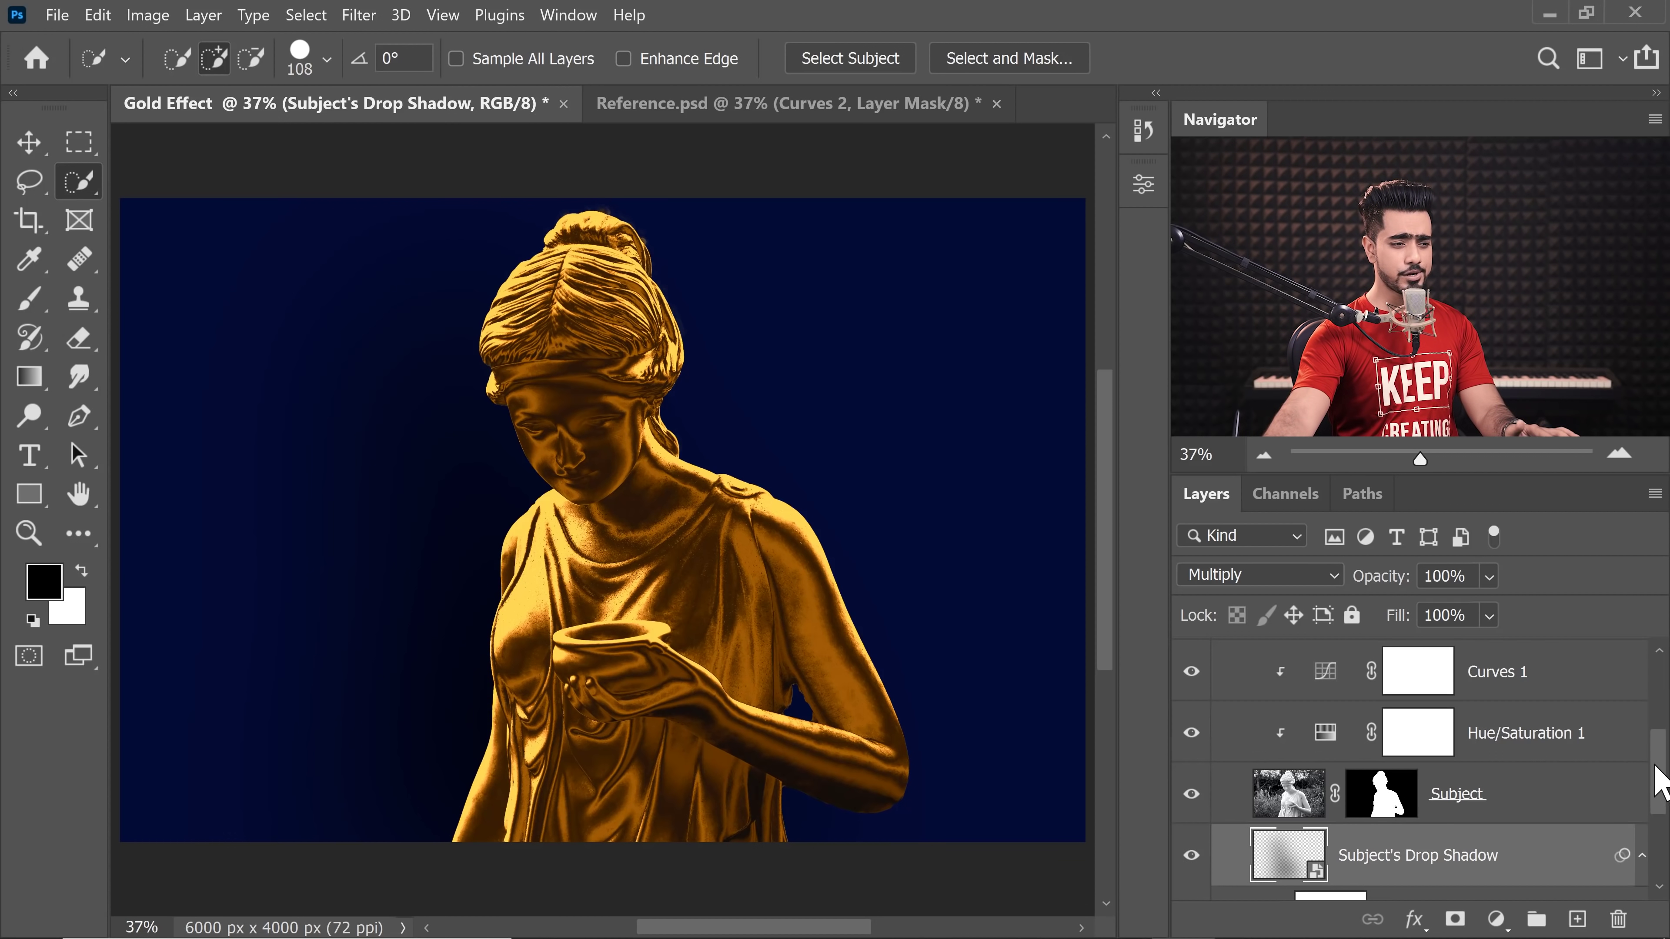
Move the Subject's Drop Shadow layer out of the Chroming group to just below it and collapse the group
scroll(1660, 783, "up", 1)
scroll(1652, 787, "down", 3)
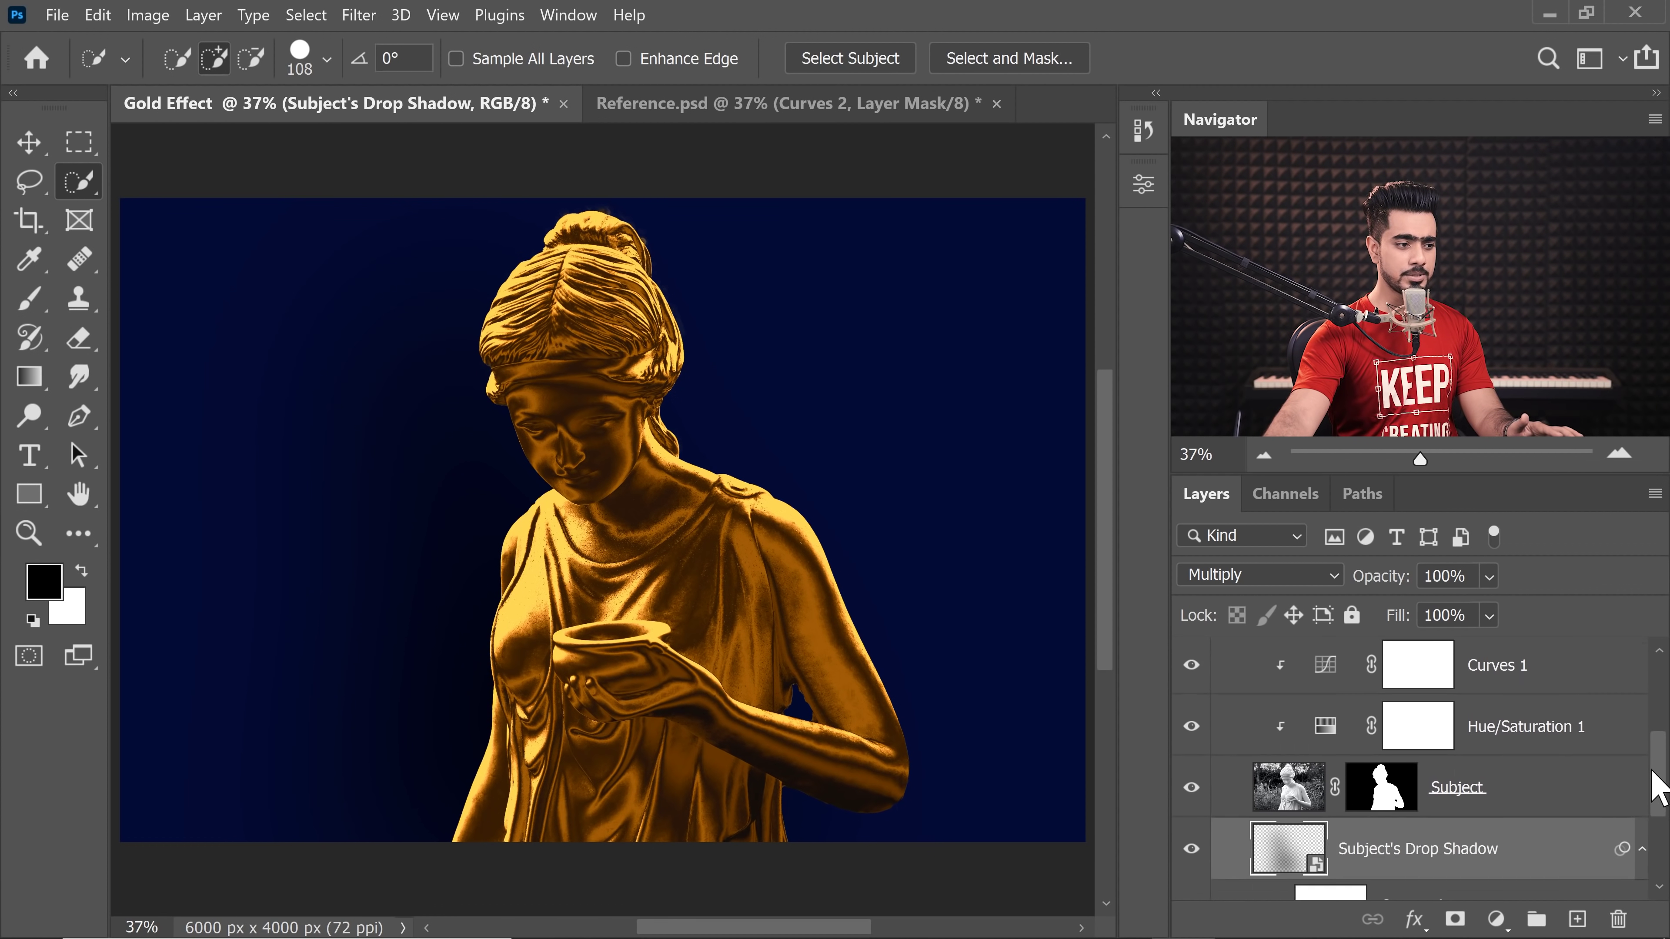
left_click_drag(1407, 748, 1387, 880)
scroll(1656, 786, "up", 3)
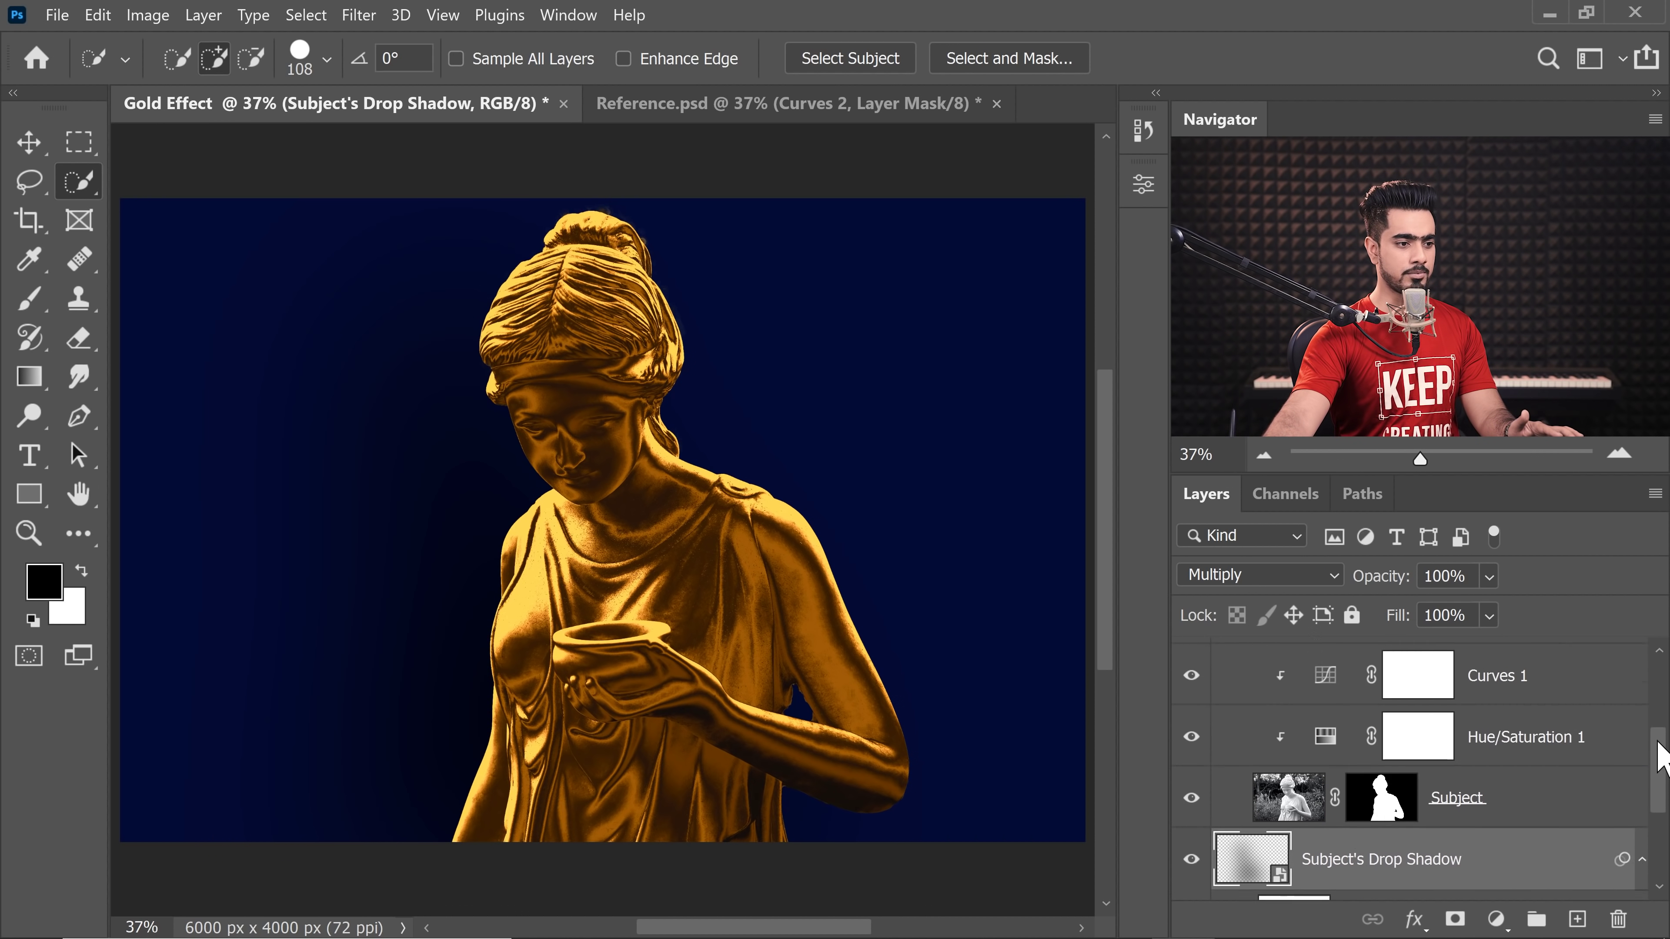
left_click(1220, 712)
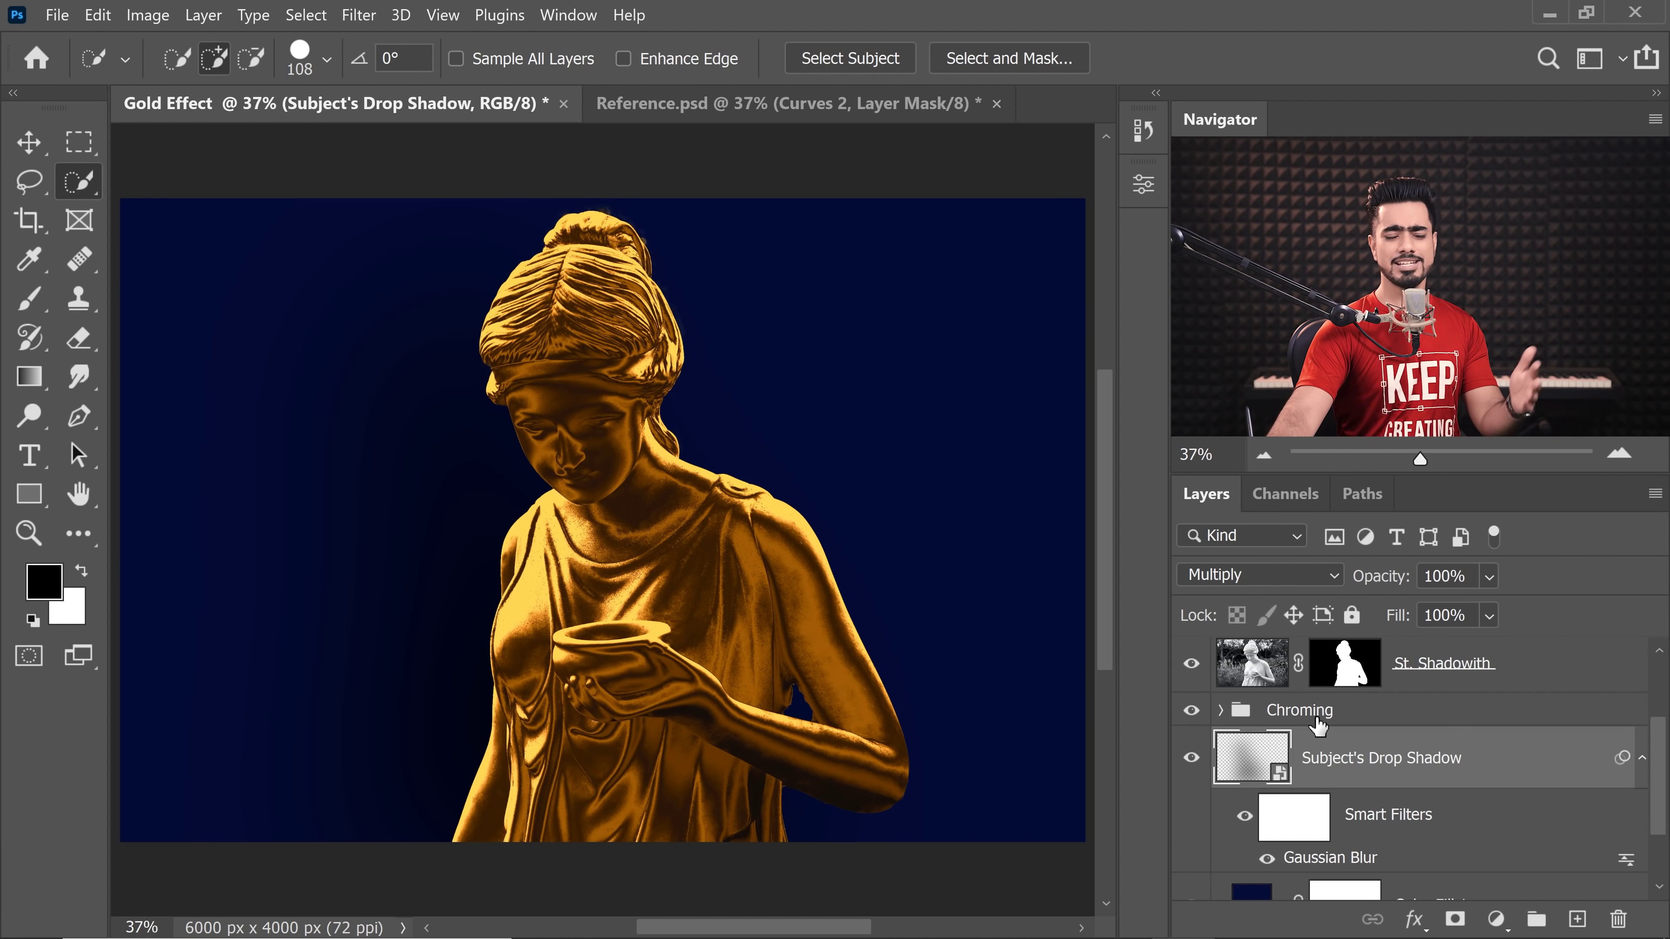
Add a Gradient fill layer directly above the Color Fill 1 layer
scroll(1662, 769, "down", 3)
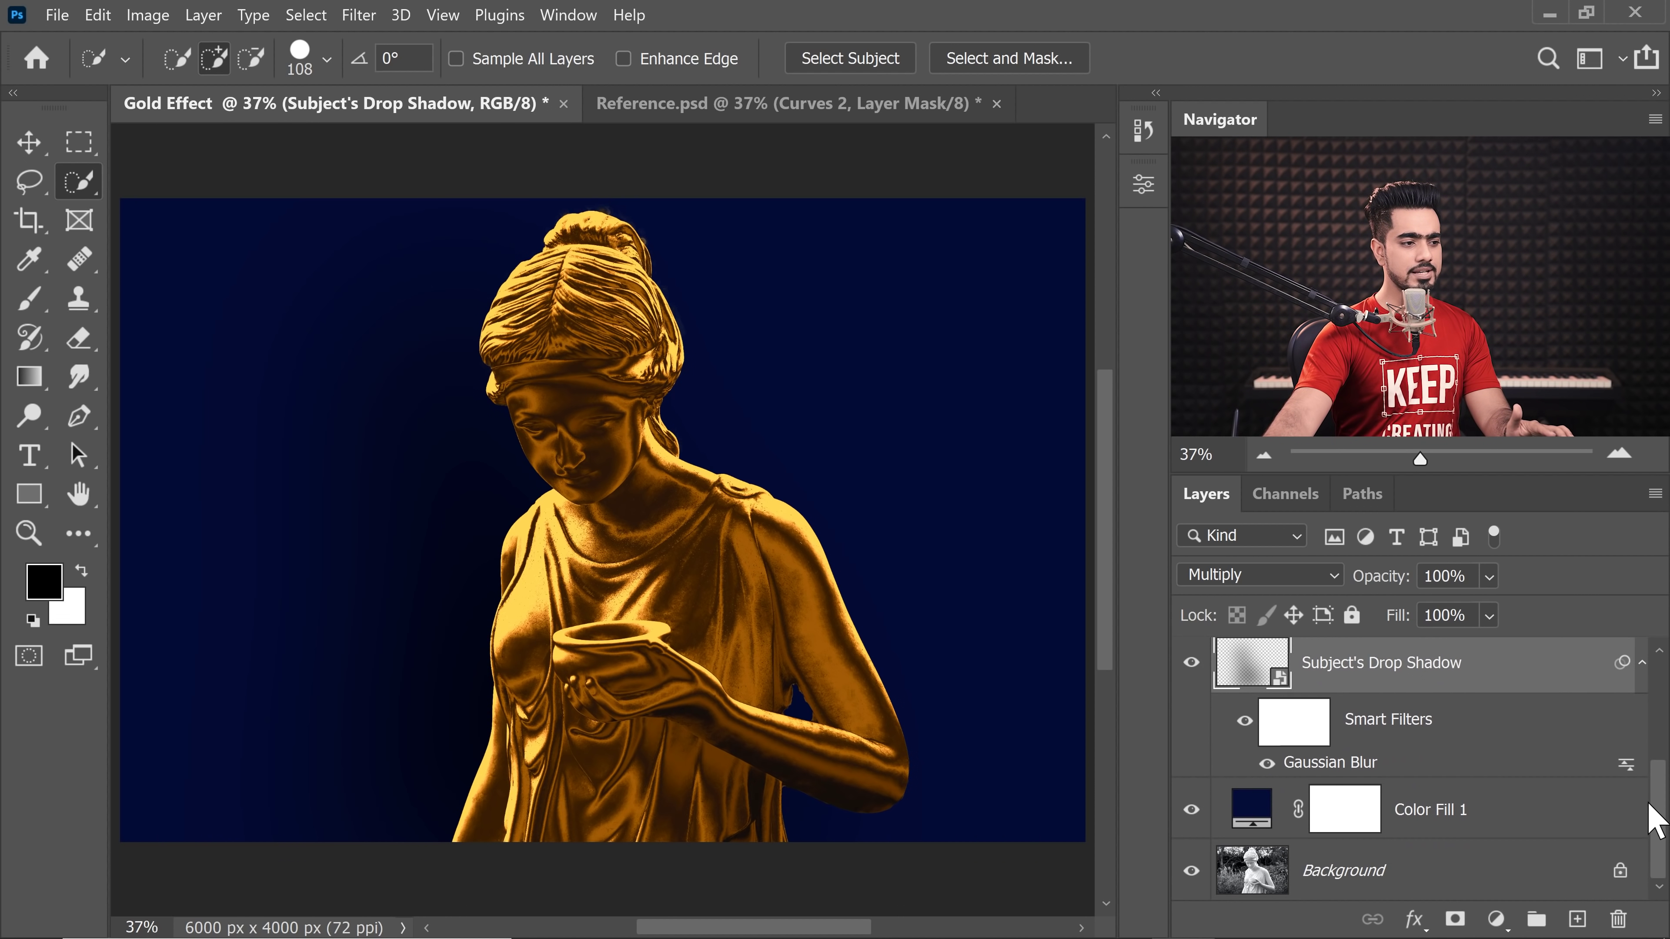
left_click(1498, 817)
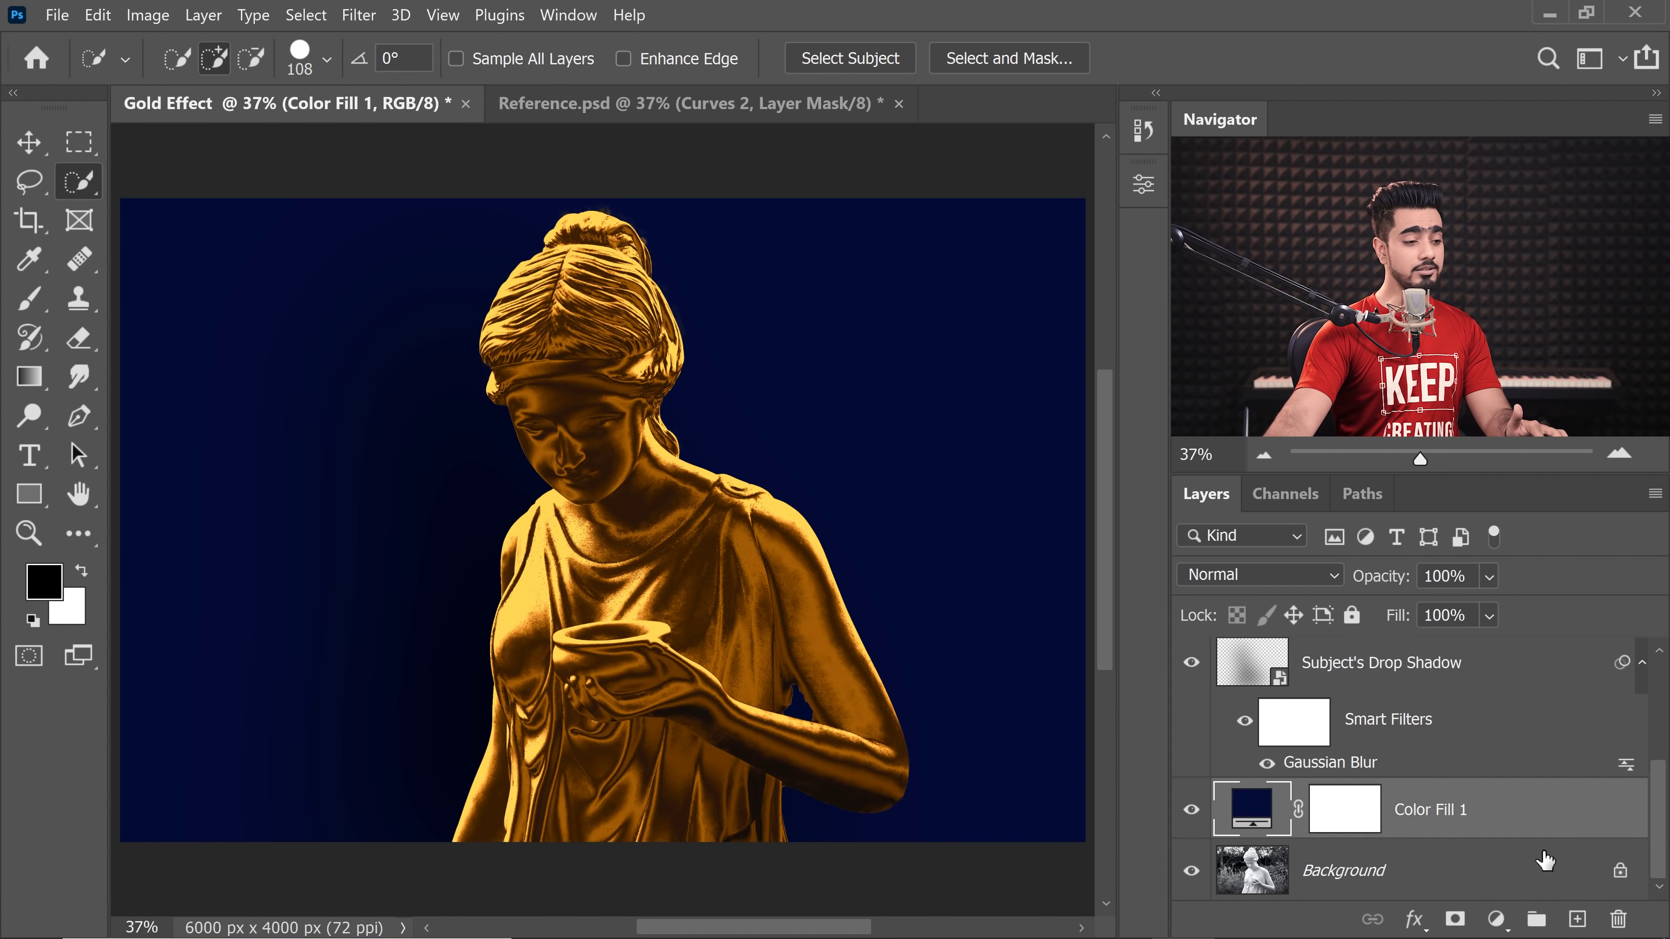
left_click(1497, 919)
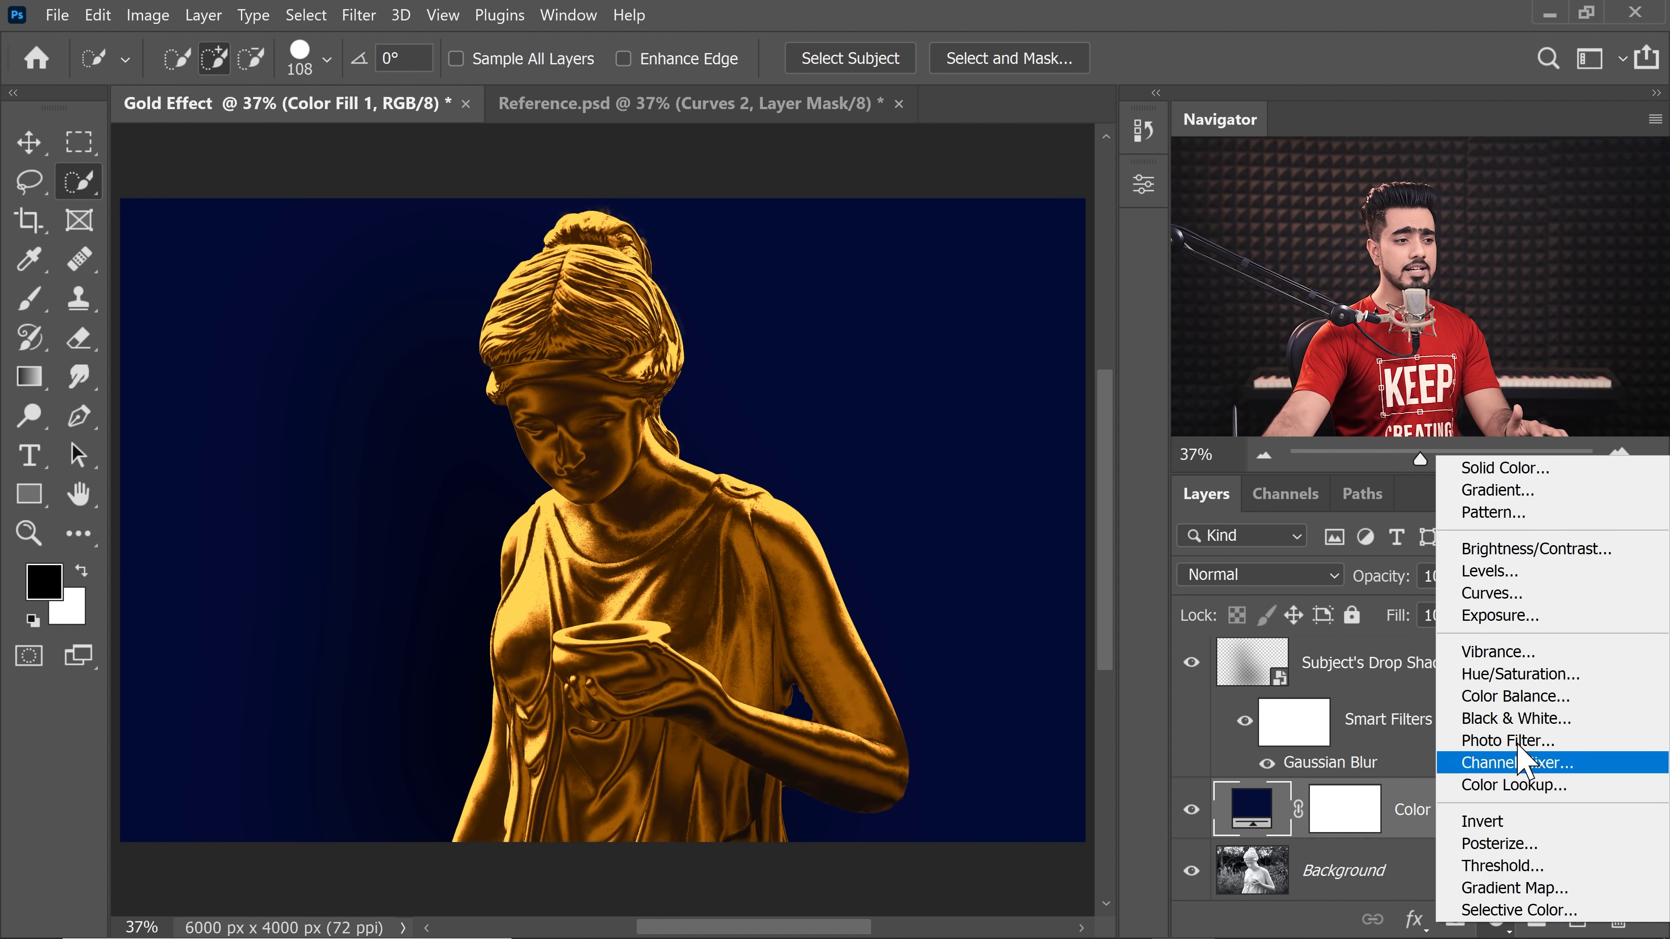
left_click(1502, 498)
Open the fill's gradient for editing and set its starting color stop to white (ffffff)
left_click(1144, 391)
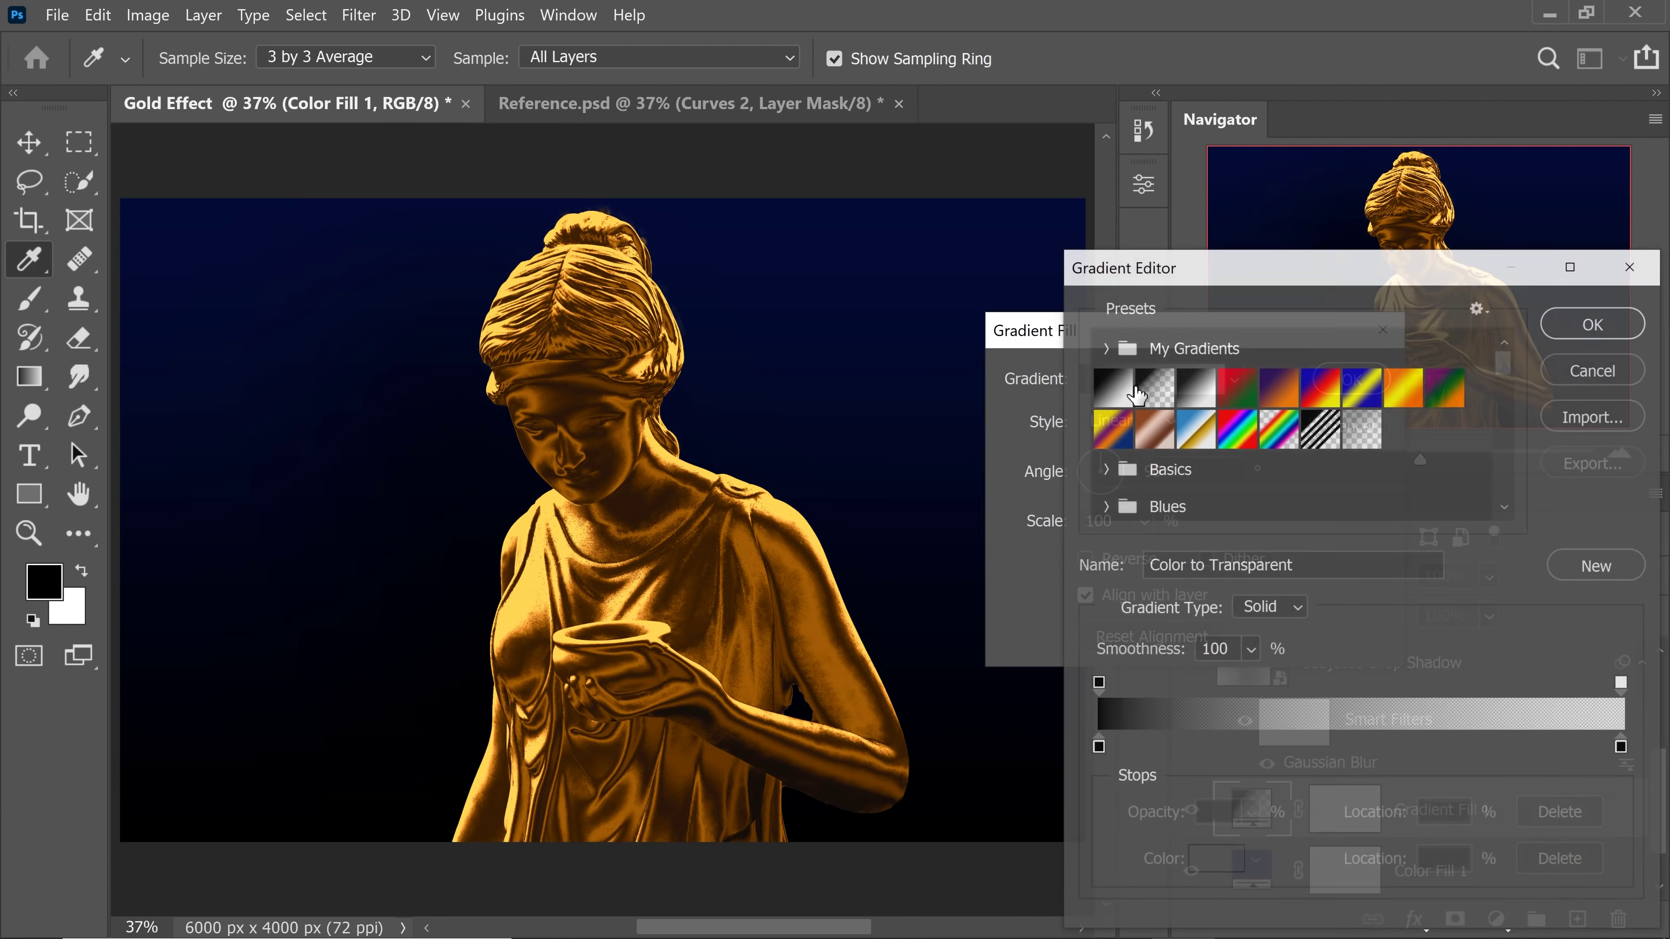
left_click(1096, 748)
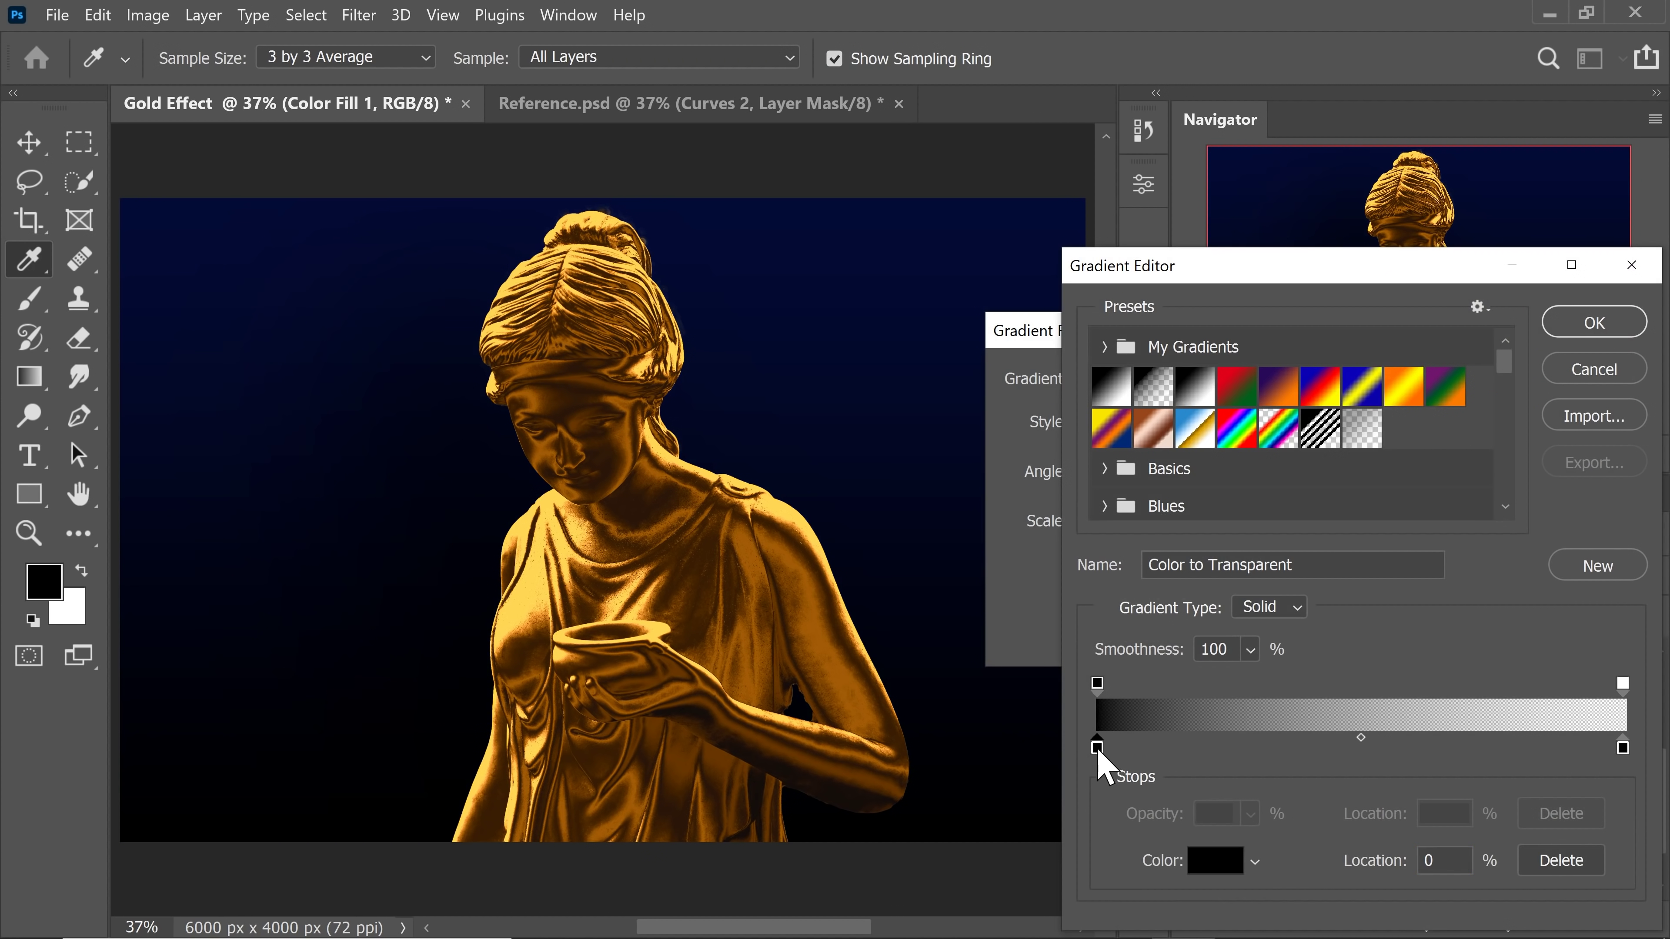
left_click(1210, 860)
type("ffffff")
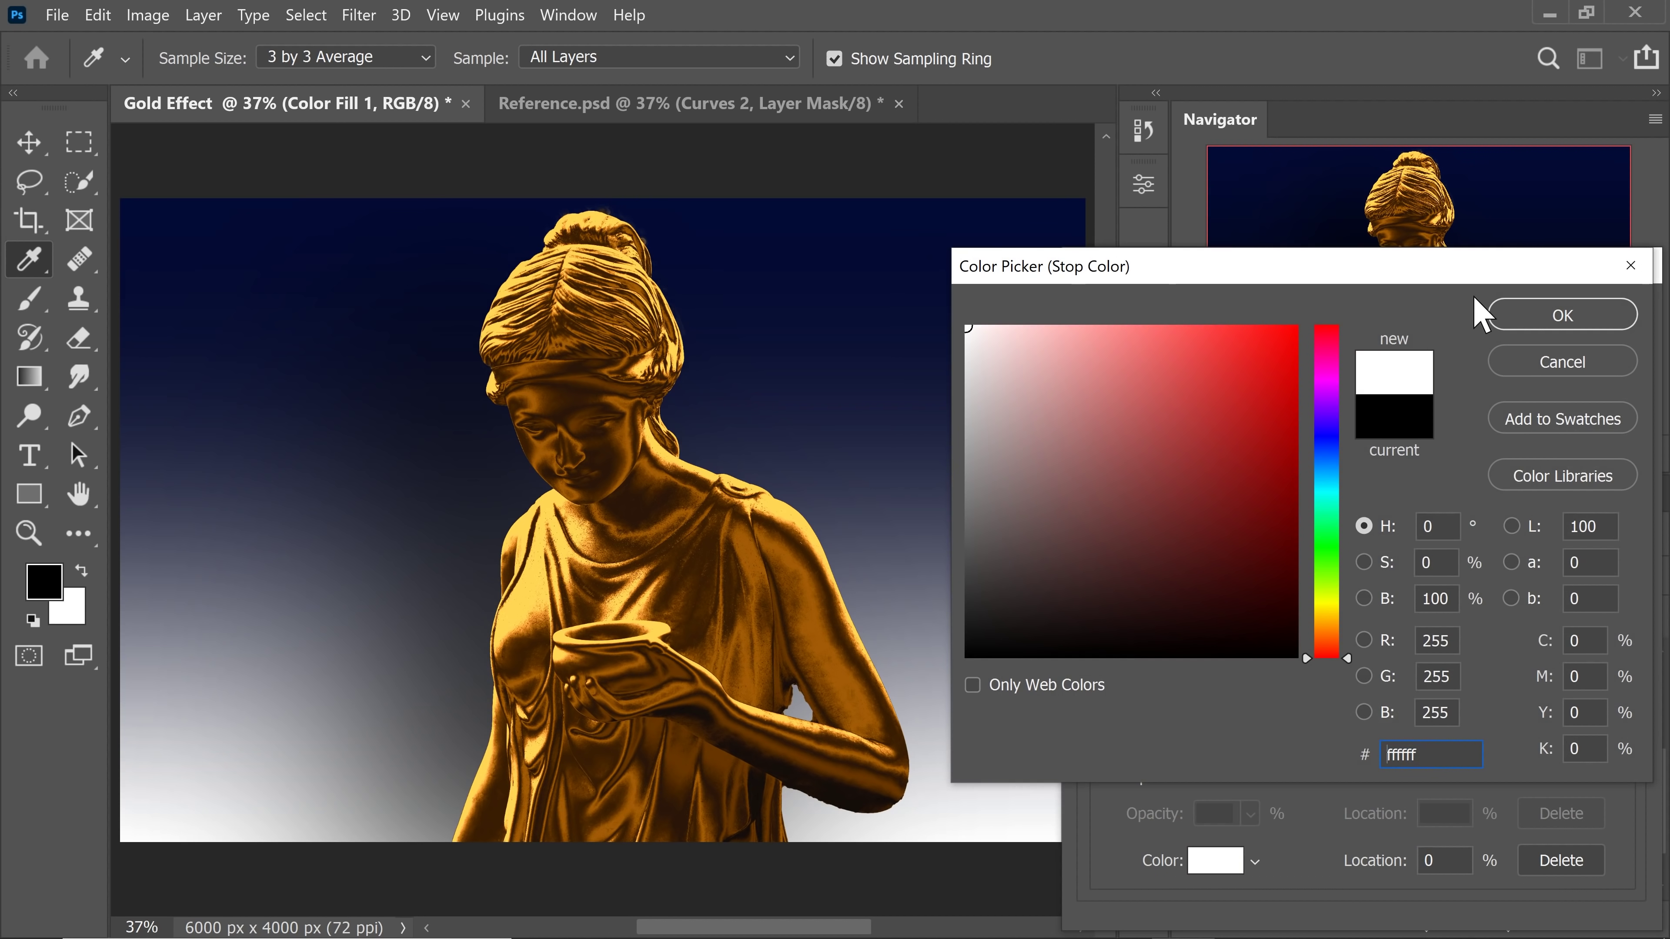
left_click(1559, 316)
Remove the gradient's ending color stop, check the opacity stops at both ends, and accept the gradient
left_click(1623, 748)
left_click_drag(1627, 775, 1629, 887)
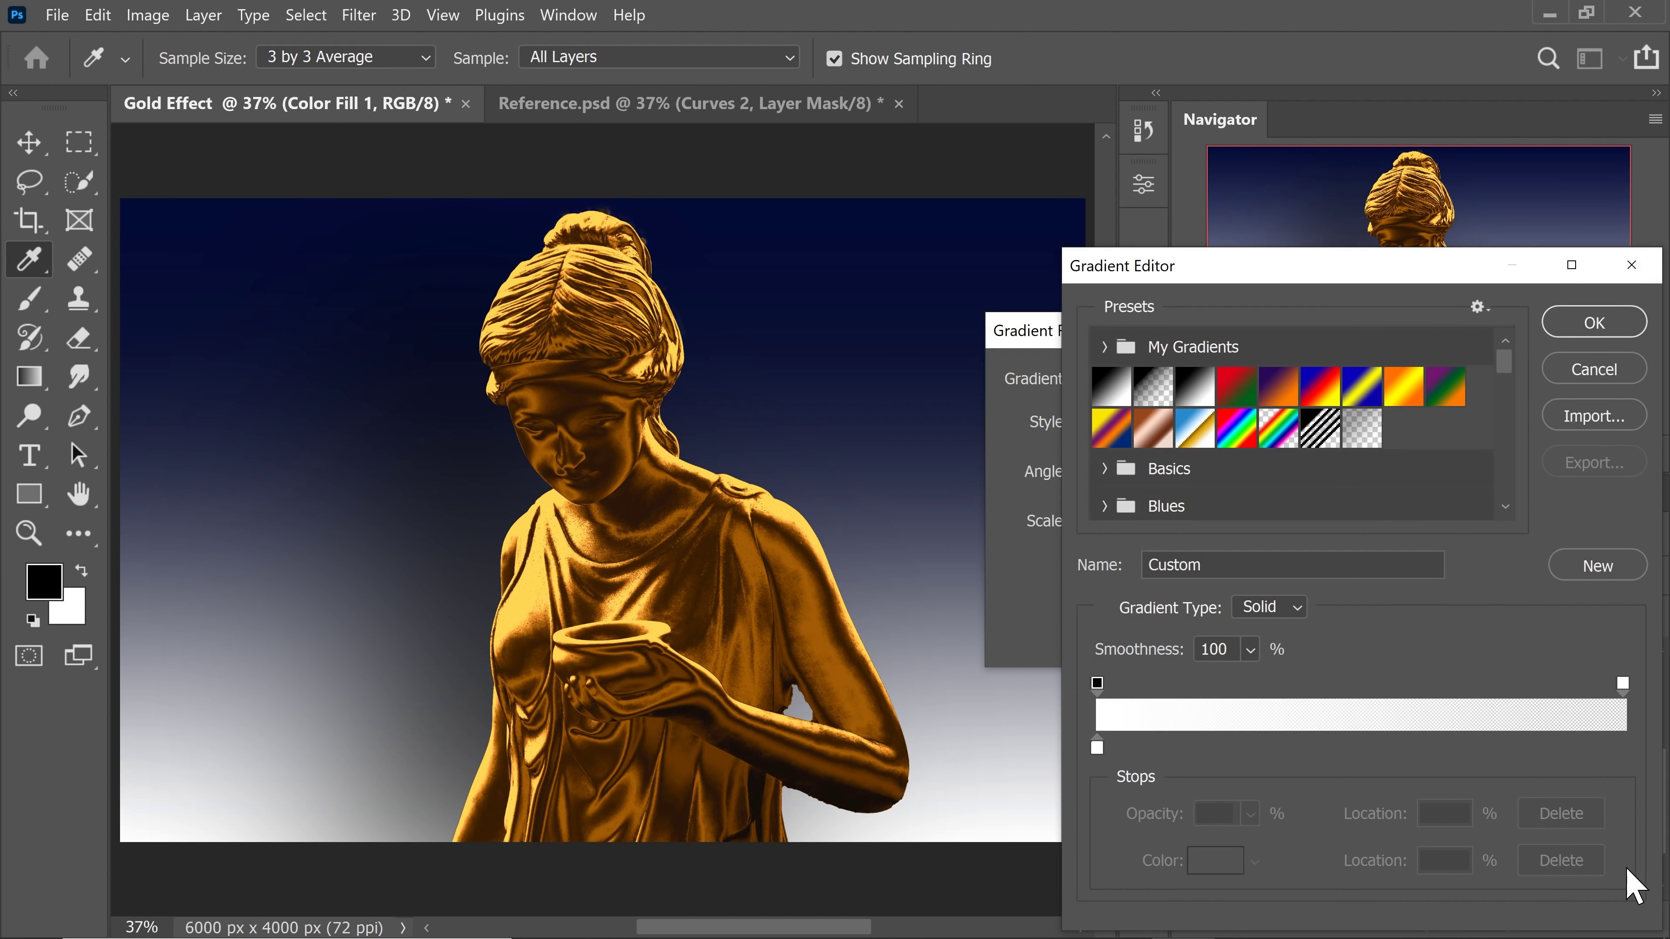
left_click(1623, 686)
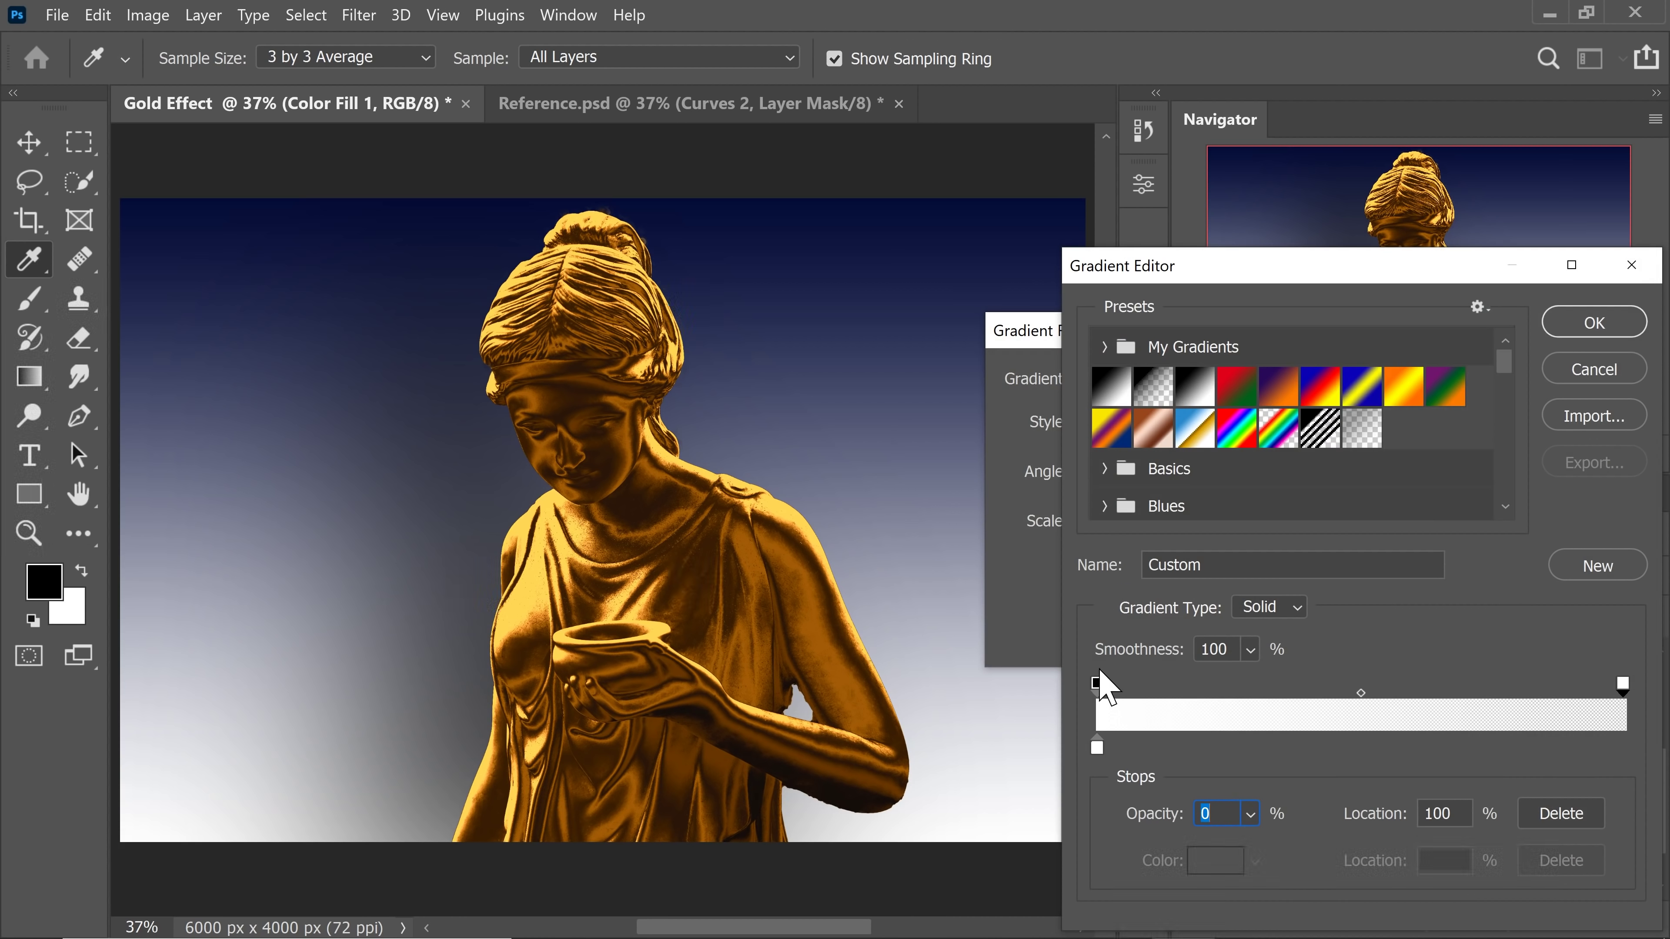
left_click(1096, 684)
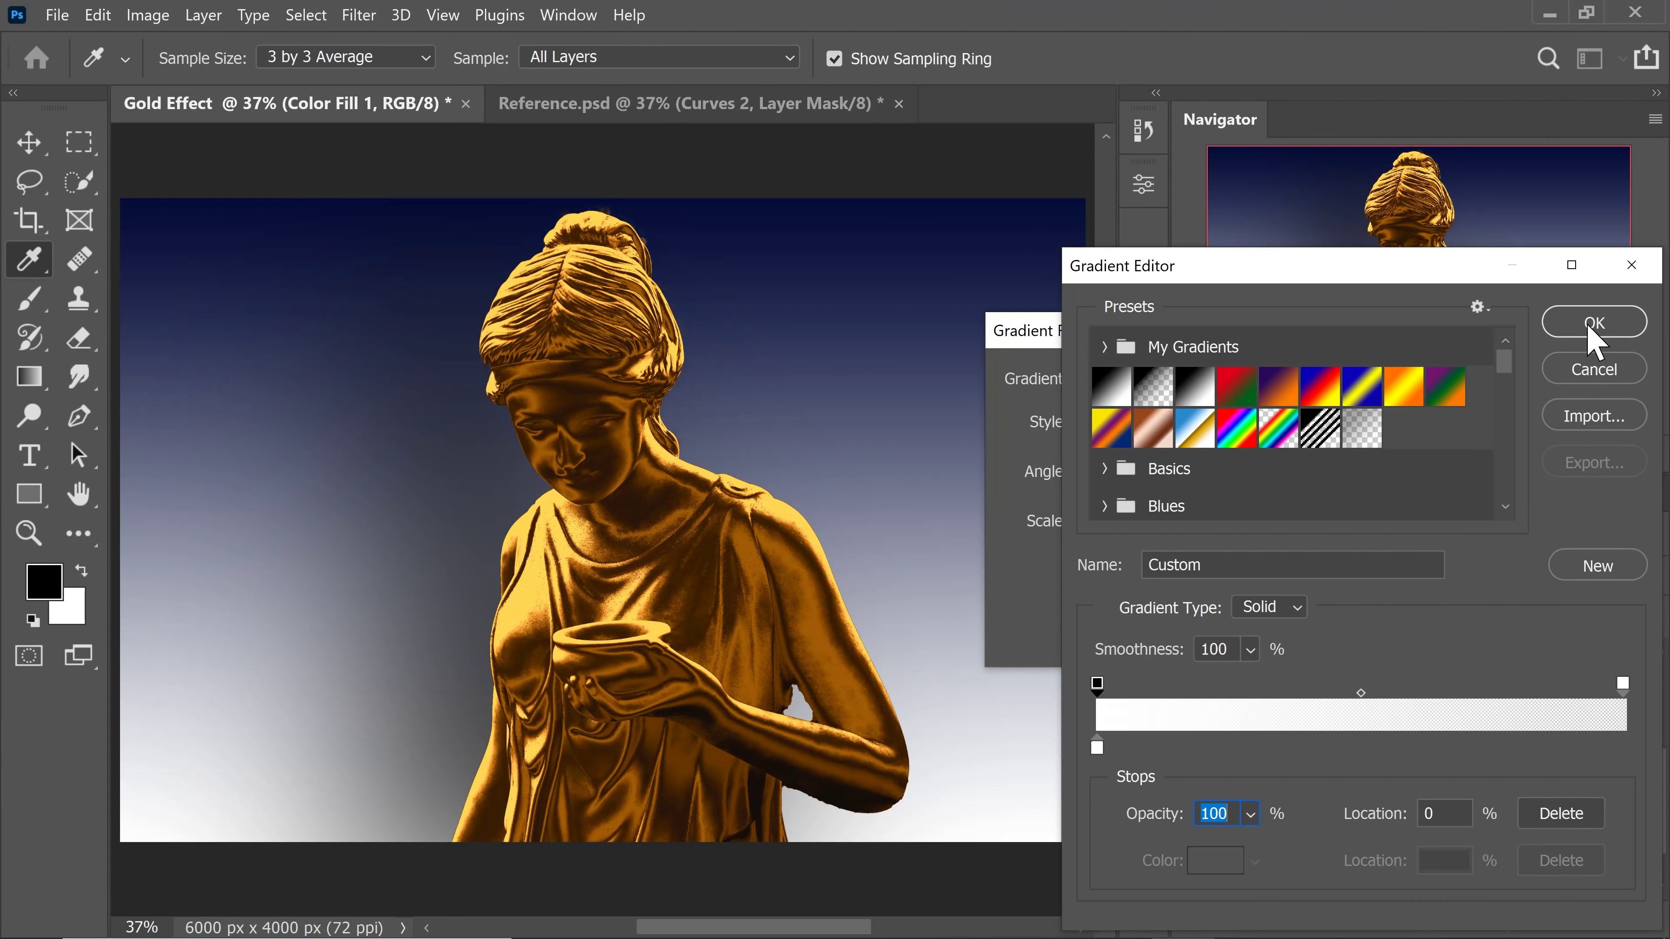
left_click(1596, 322)
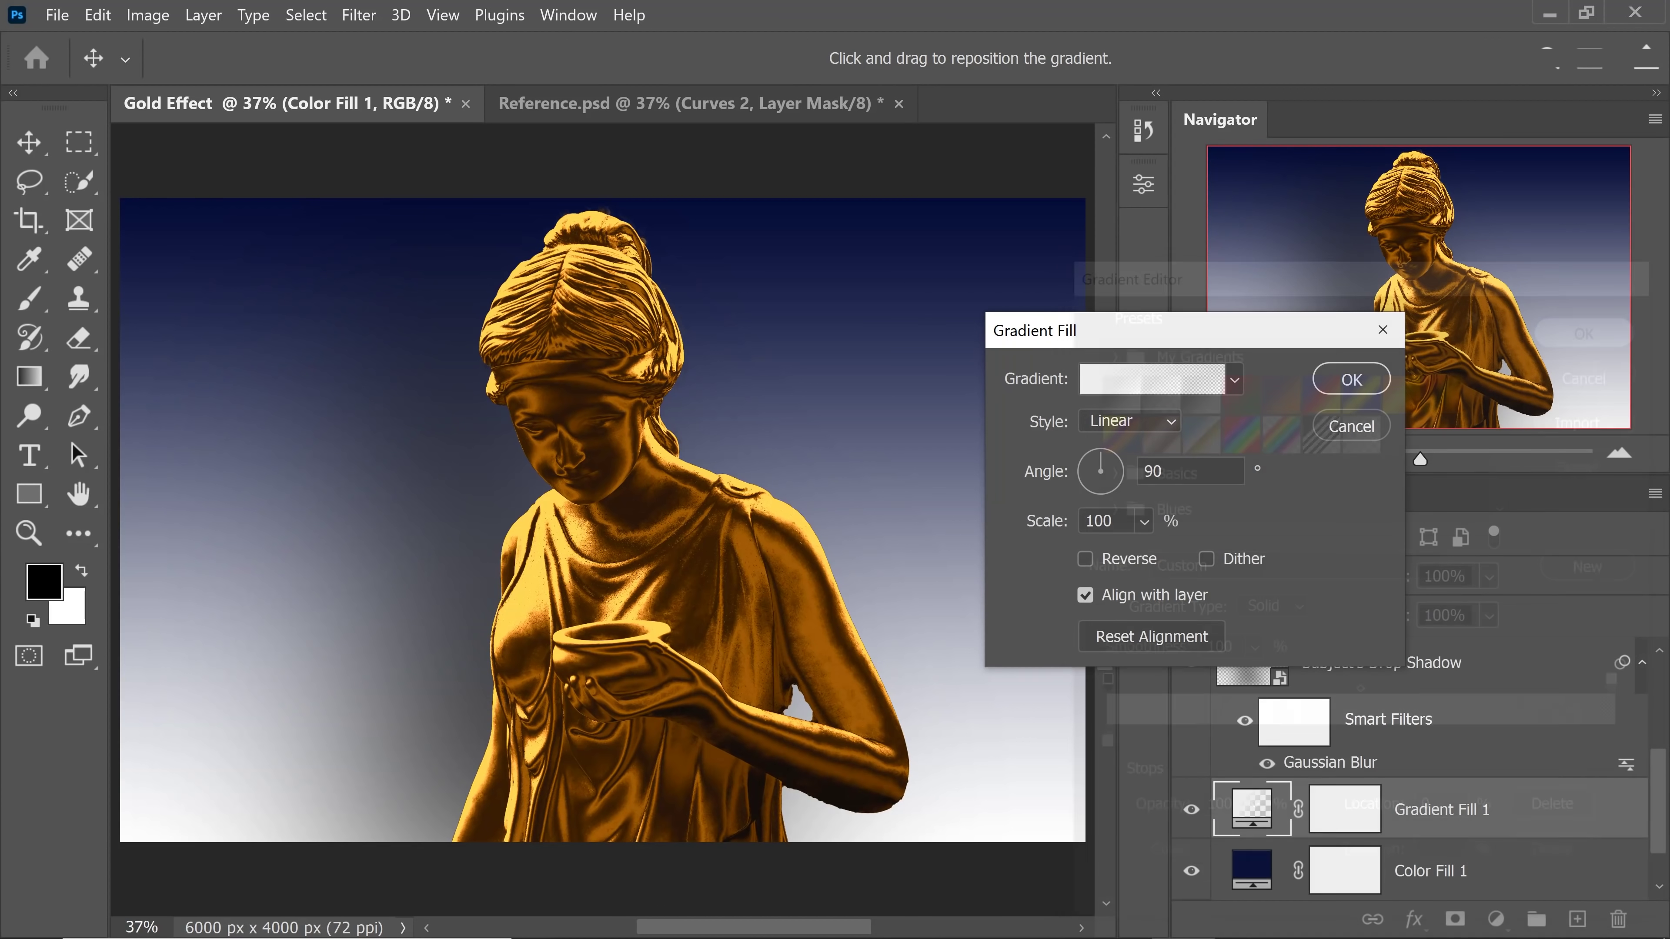
Set the gradient fill's style to Radial and its scale to 500%
left_click(1130, 421)
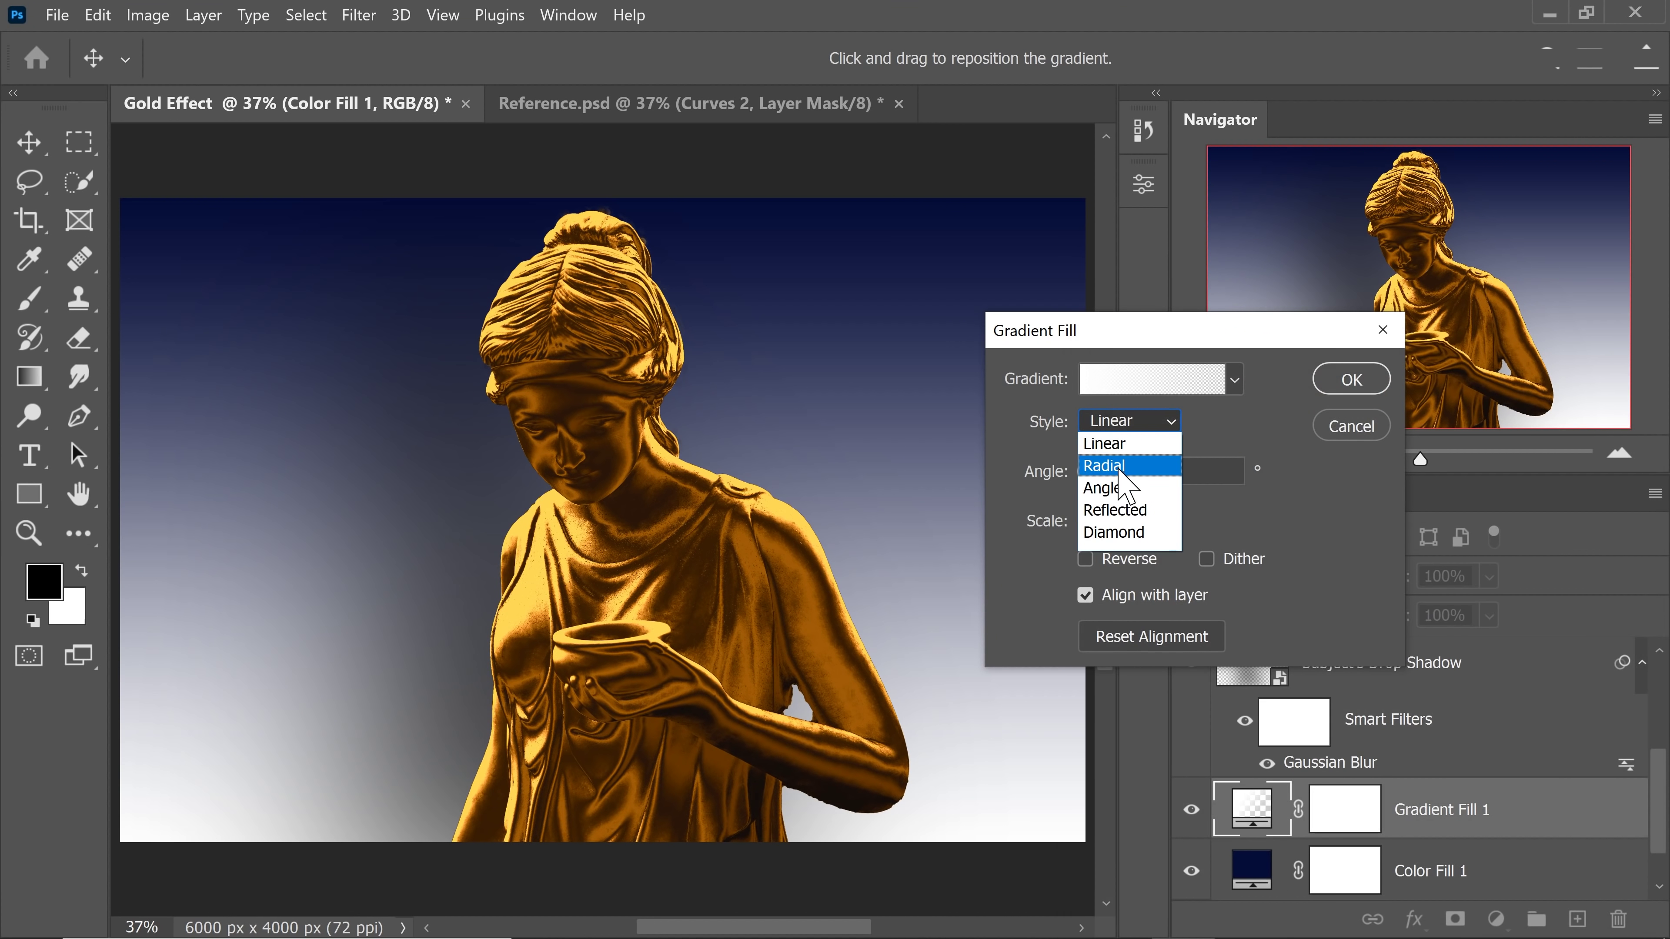
left_click(1128, 452)
left_click(1145, 521)
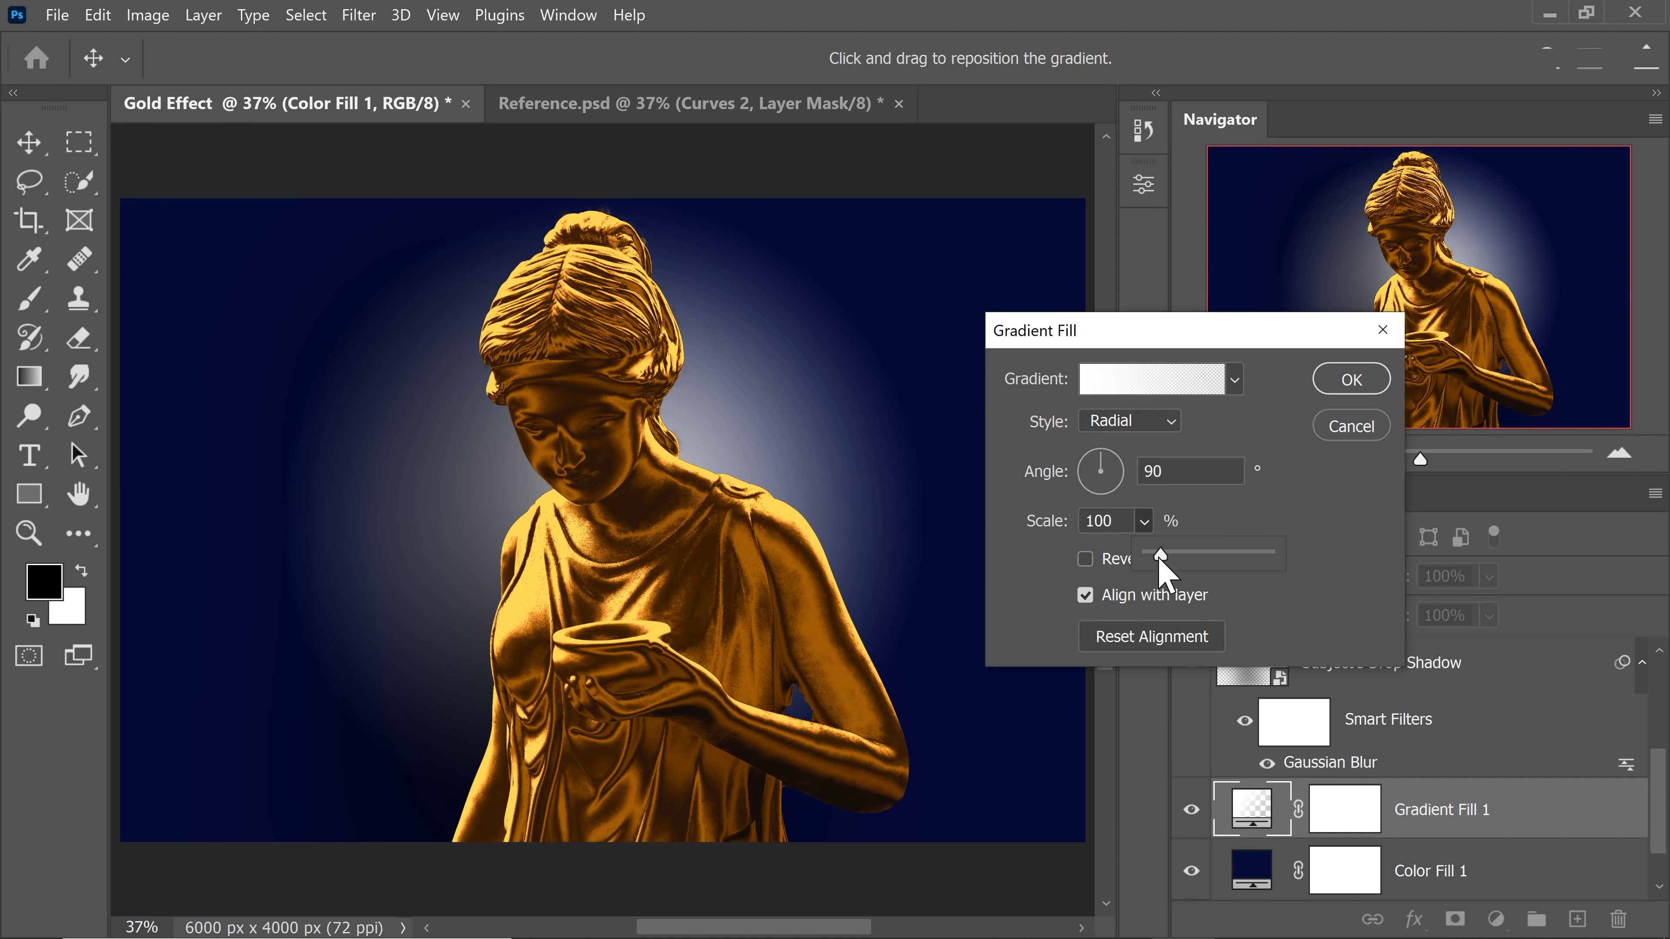
double_click(1100, 521)
type("232")
key("BackSpace")
key("BackSpace")
key("BackSpace")
type("500")
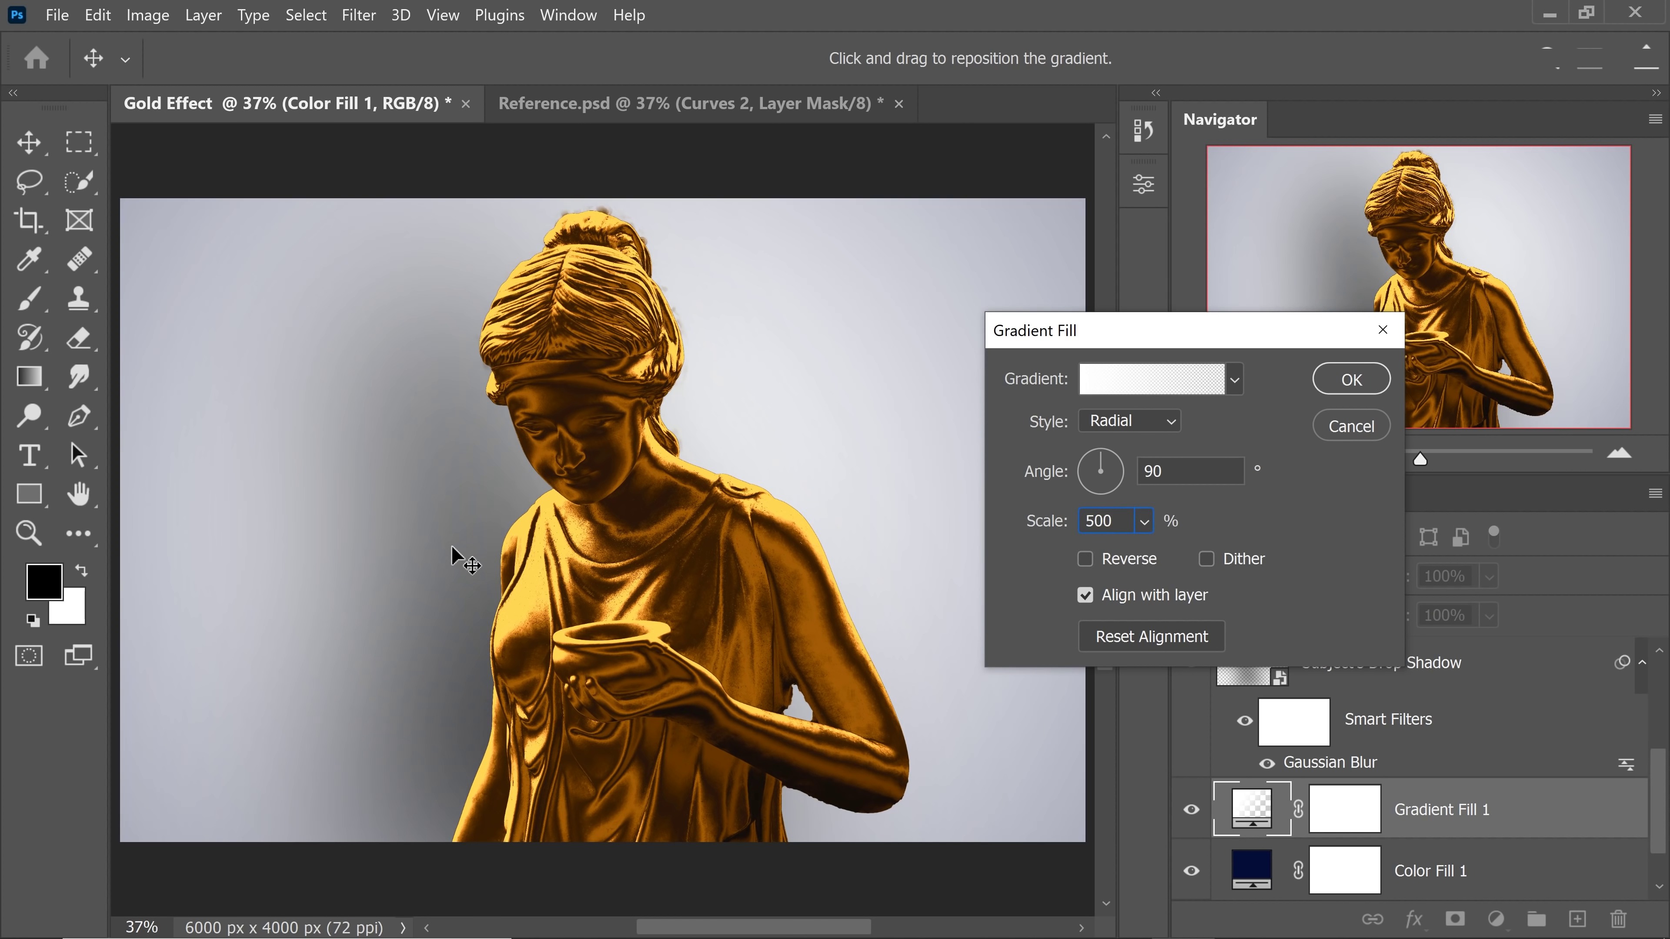
Reposition the white radial glow beyond the canvas's upper-right corner and apply the gradient fill
left_click_drag(1007, 210, 876, 399)
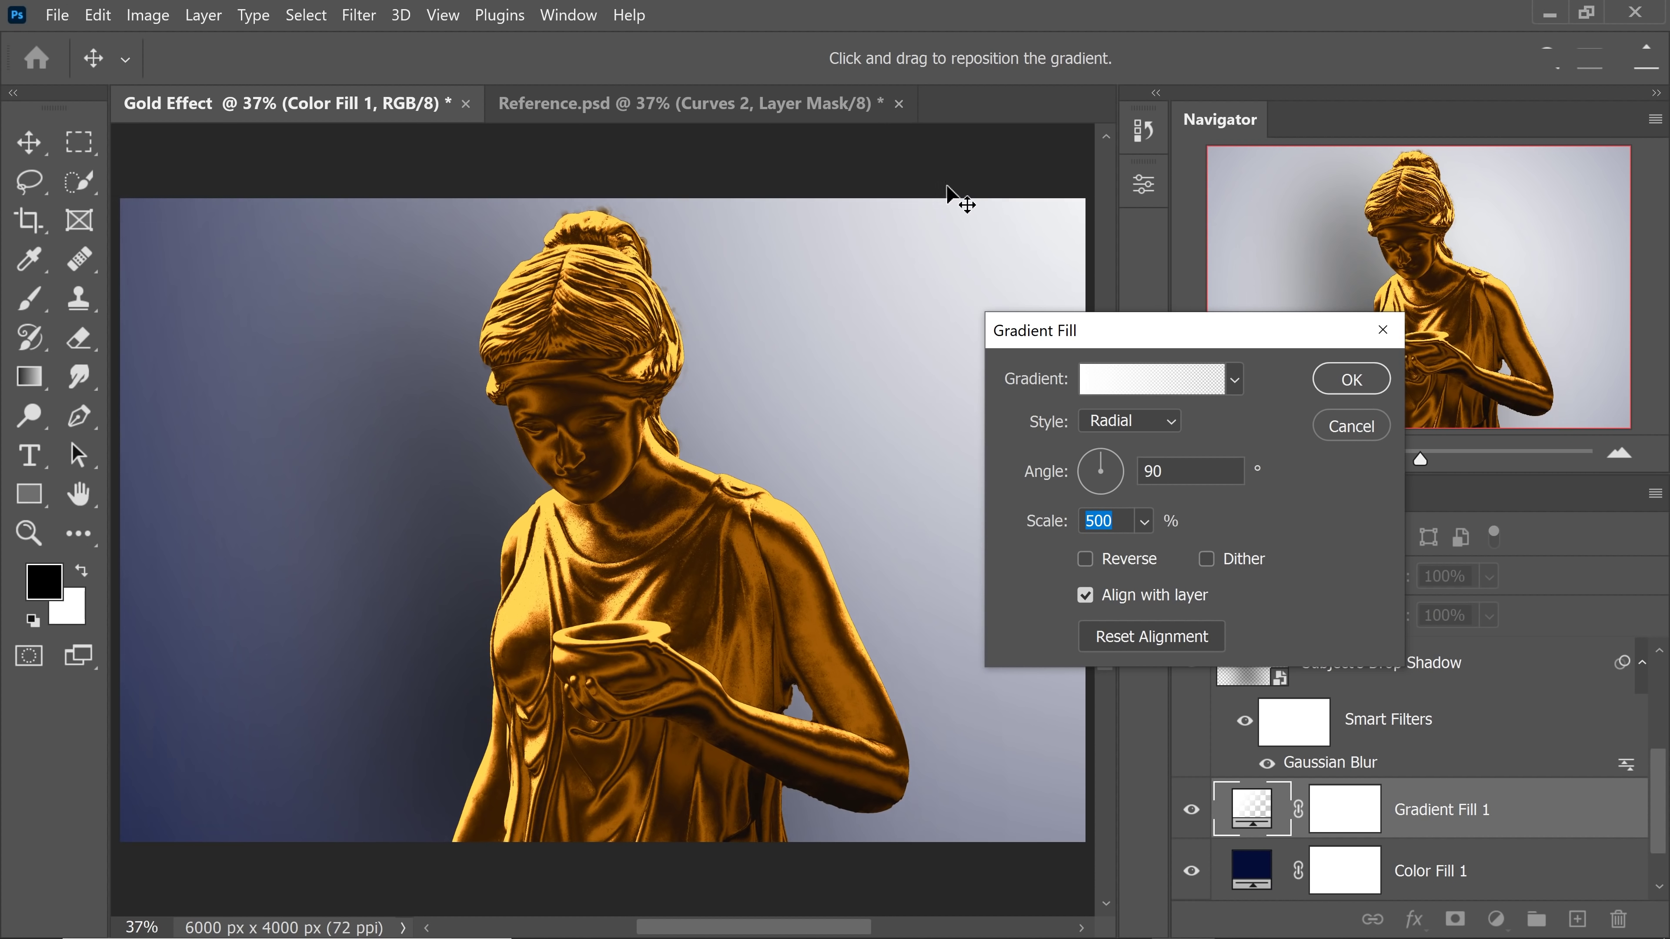
left_click_drag(948, 191, 963, 224)
left_click_drag(1021, 122, 900, 275)
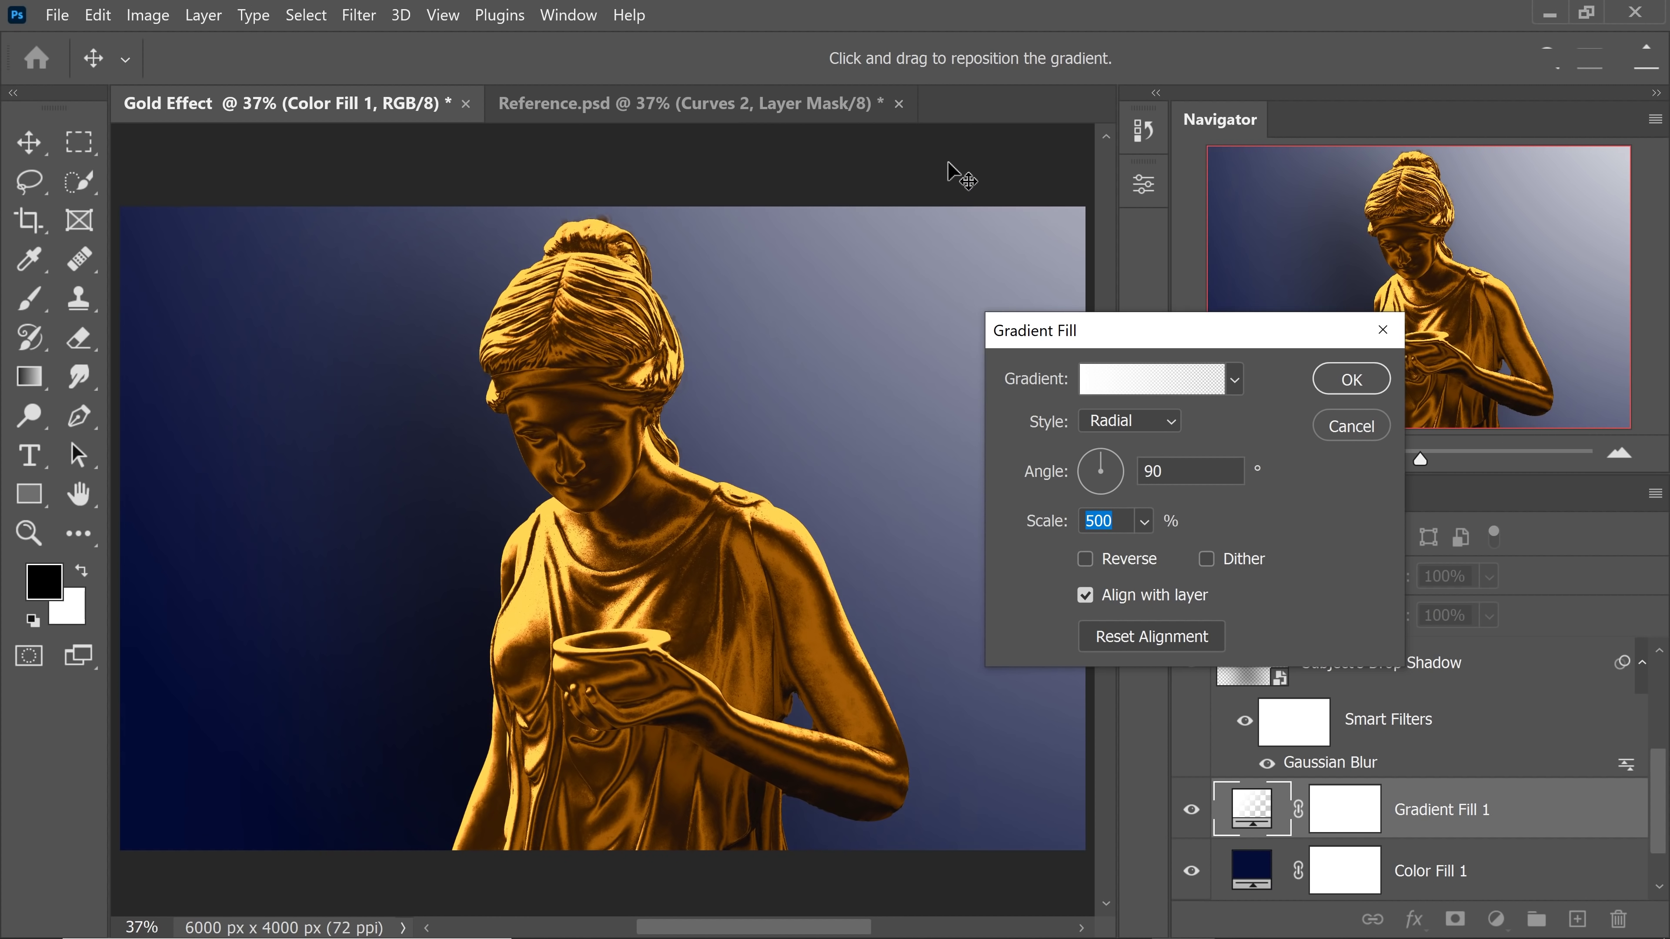
left_click(1351, 380)
key("w")
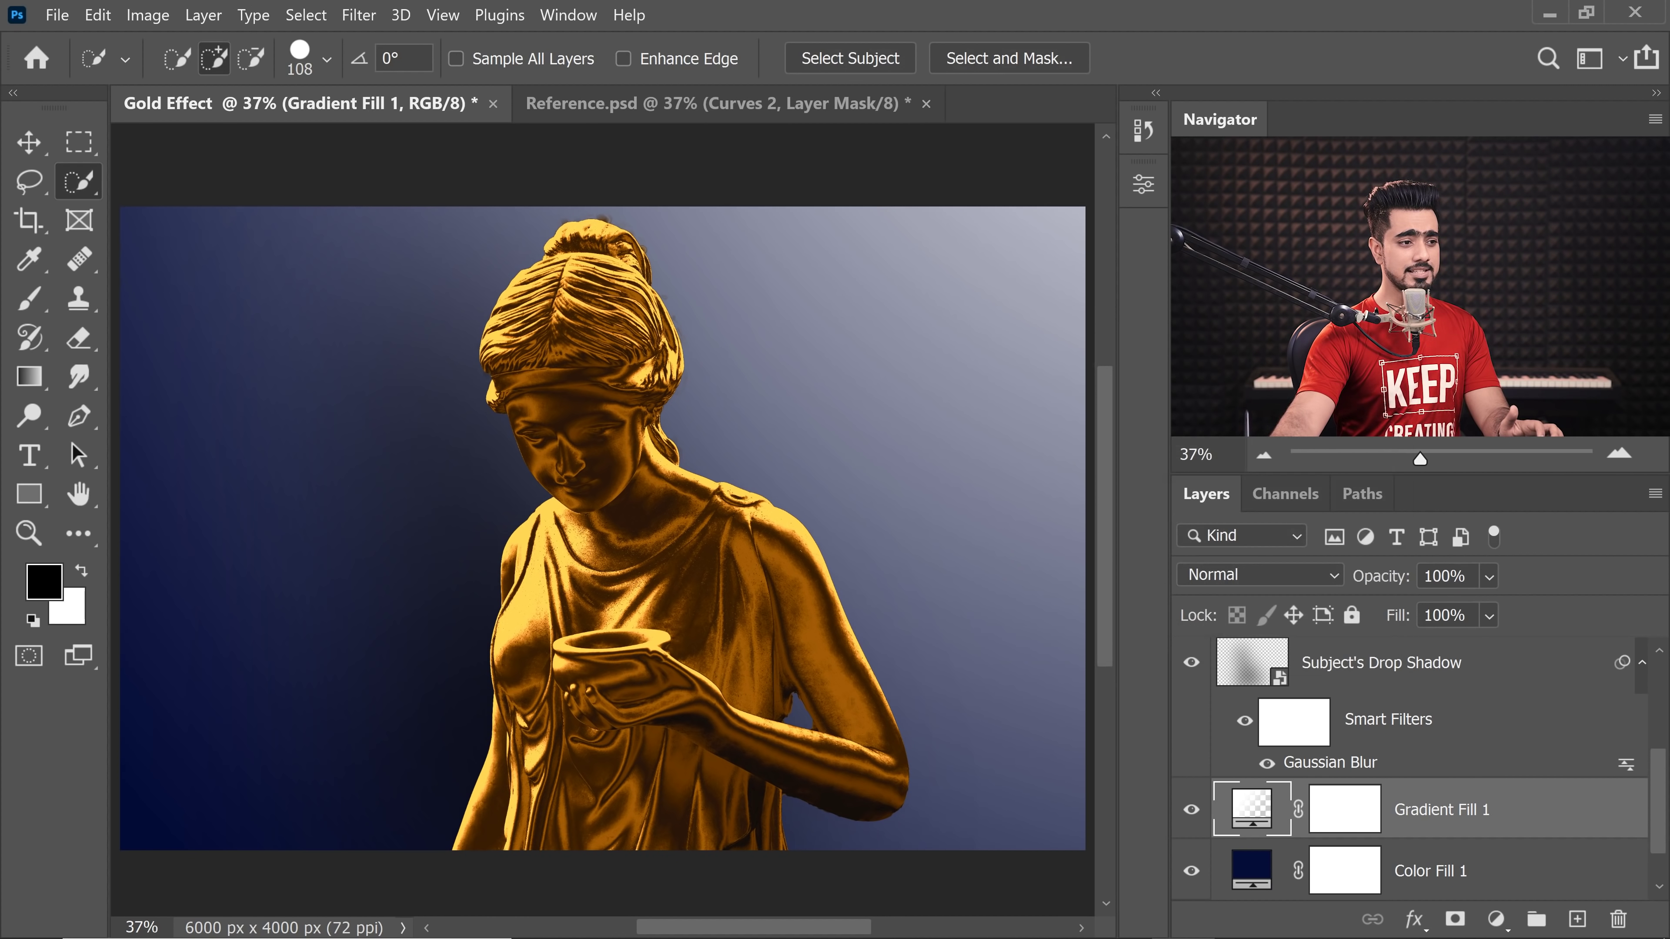
Set the Gradient Fill 1 layer's opacity to 50%
left_click(1447, 576)
type("50")
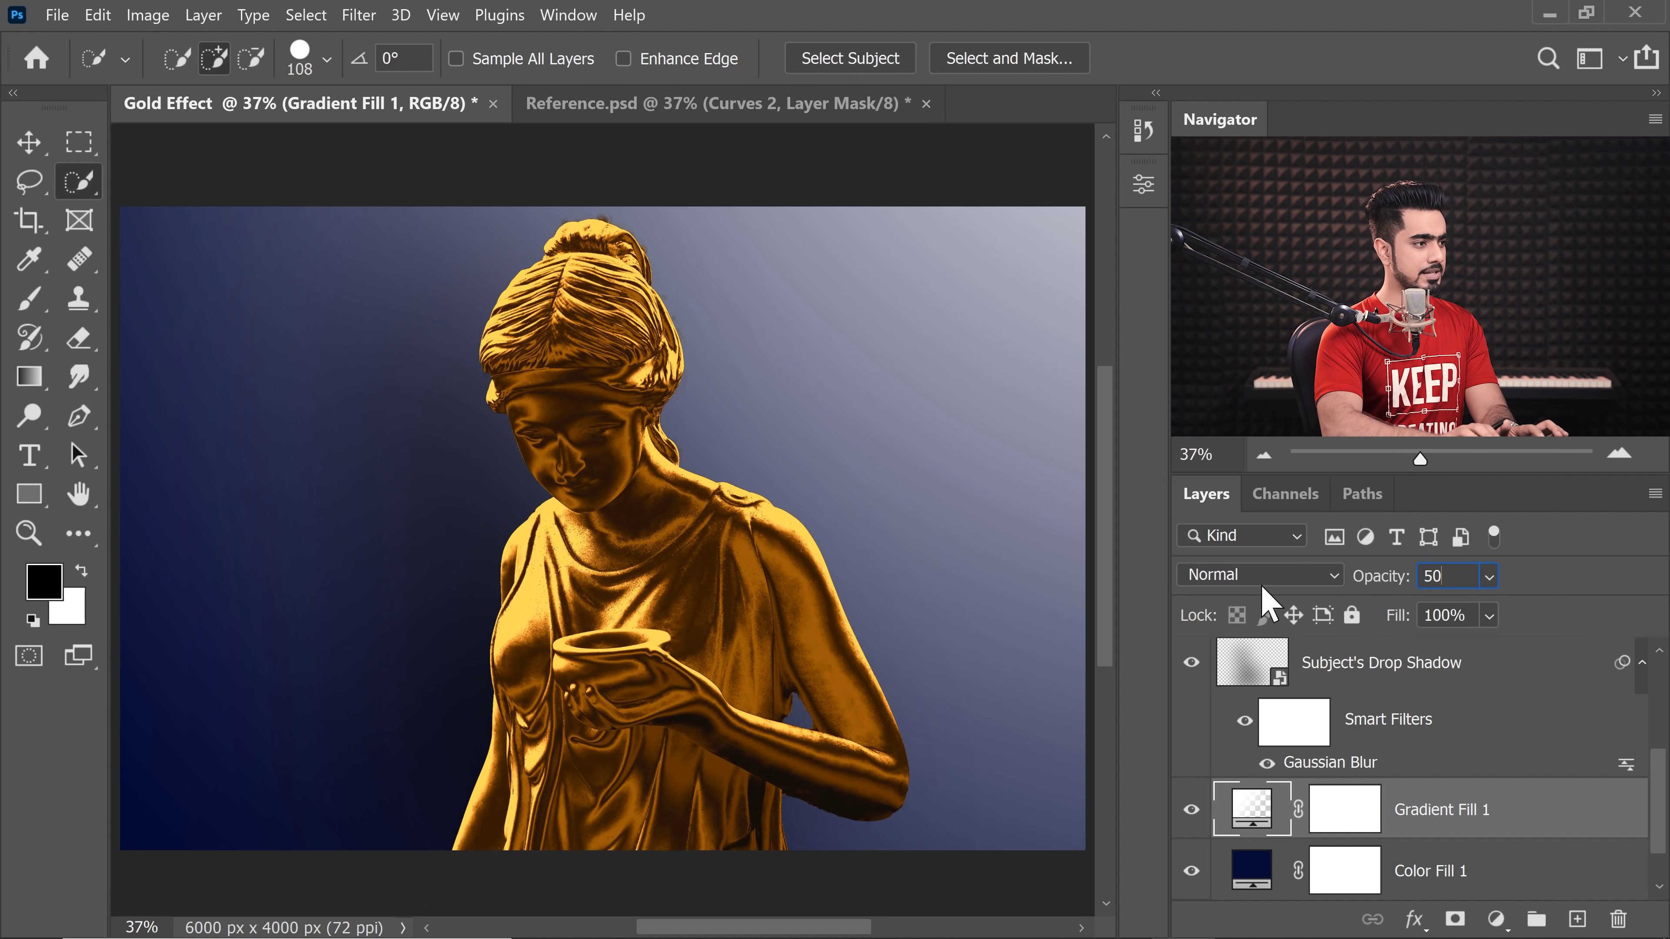
key("Return")
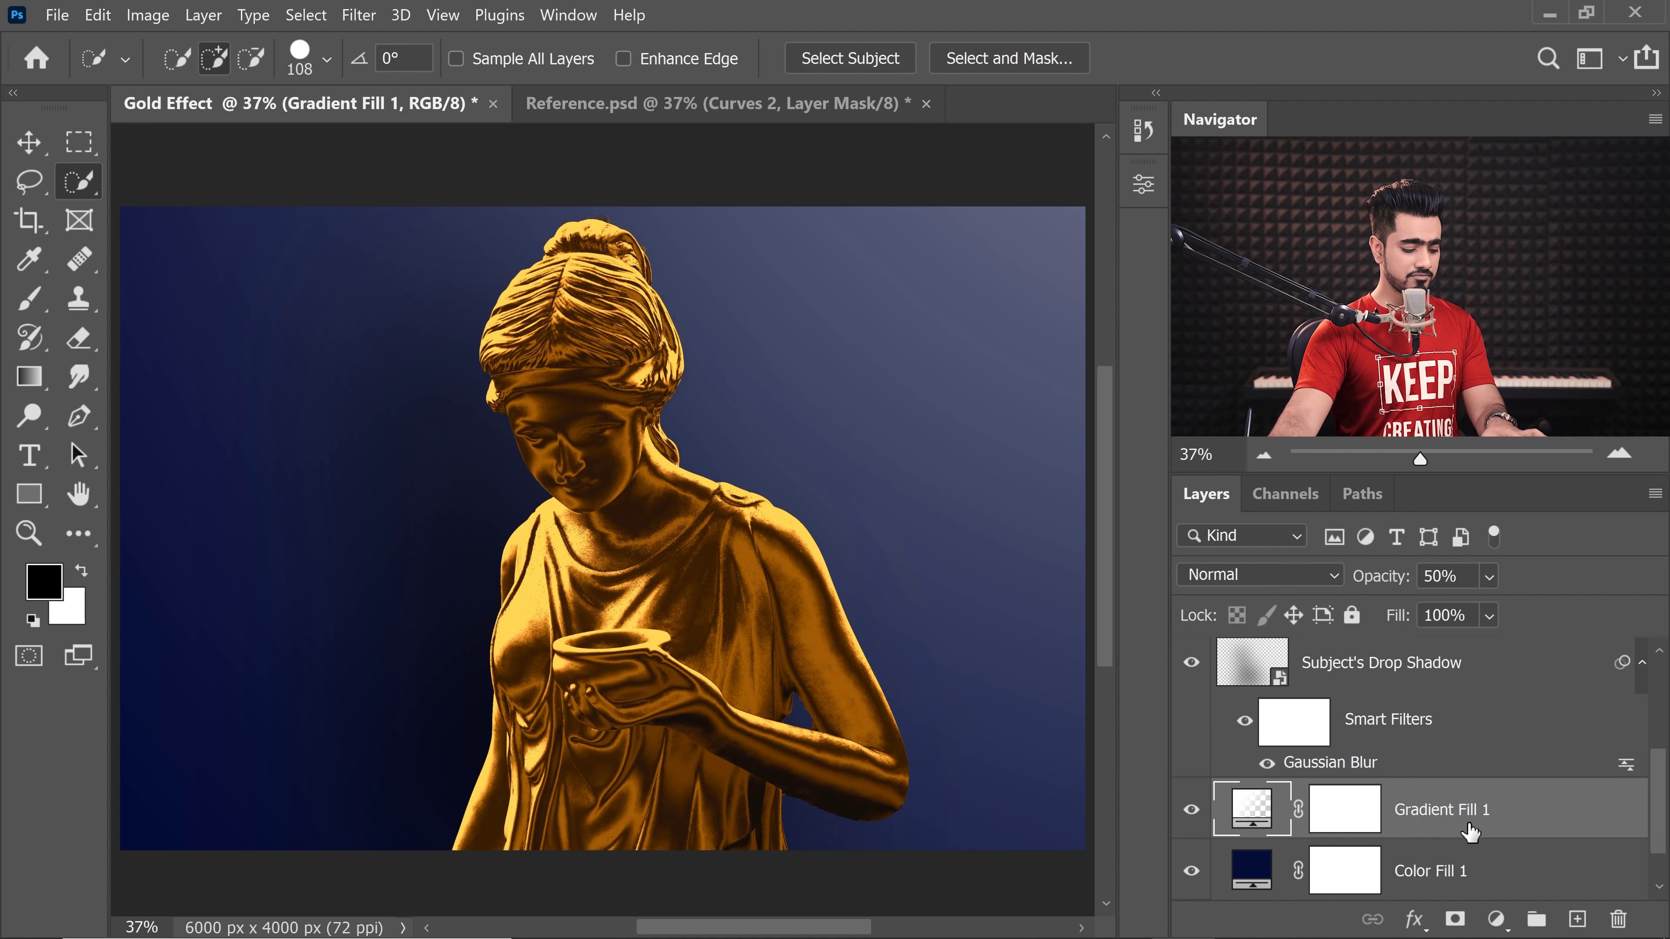
Duplicate the Gradient Fill 1 layer and set the copy's opacity to 25%
key("ctrl+j")
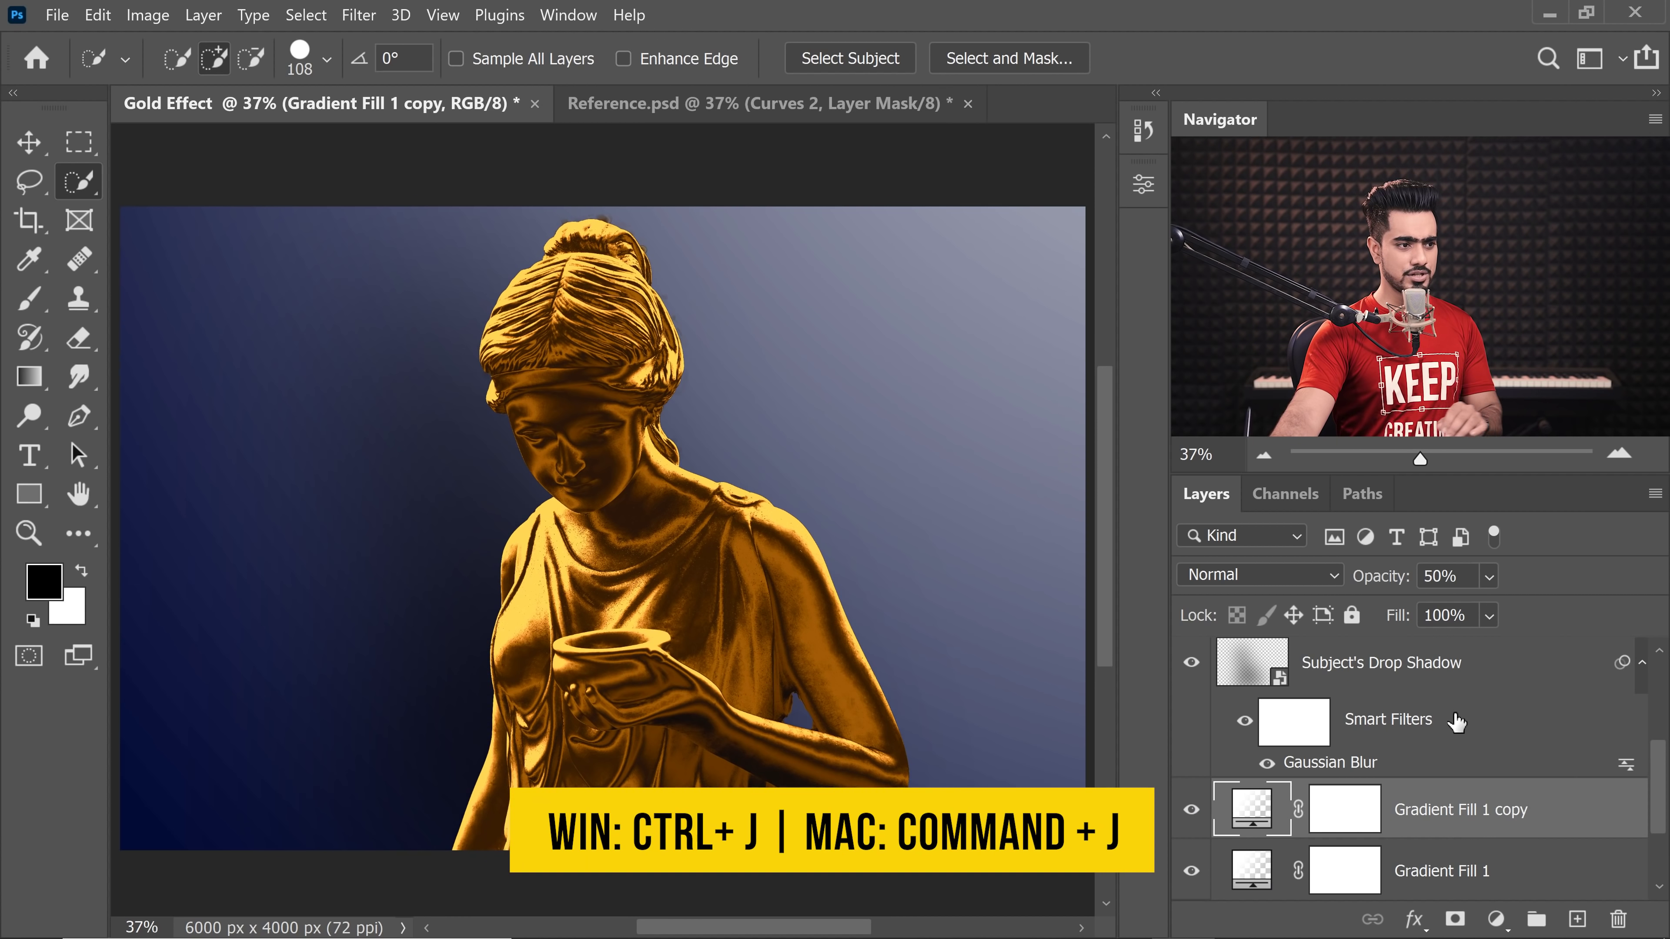
left_click(1446, 576)
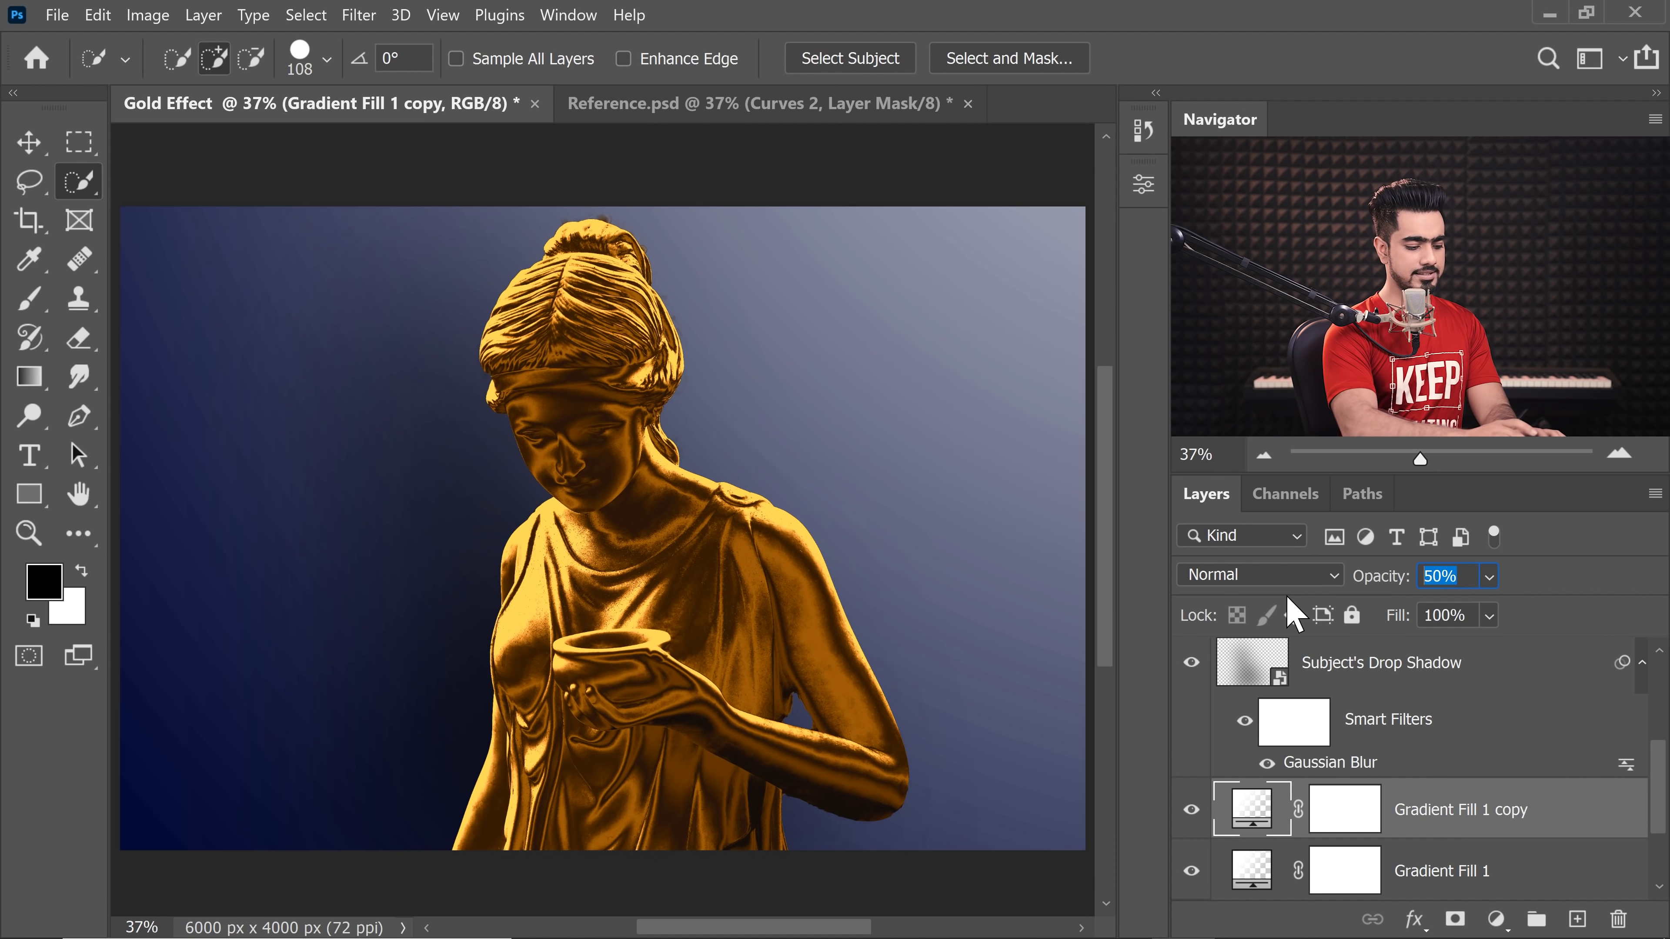
type("25")
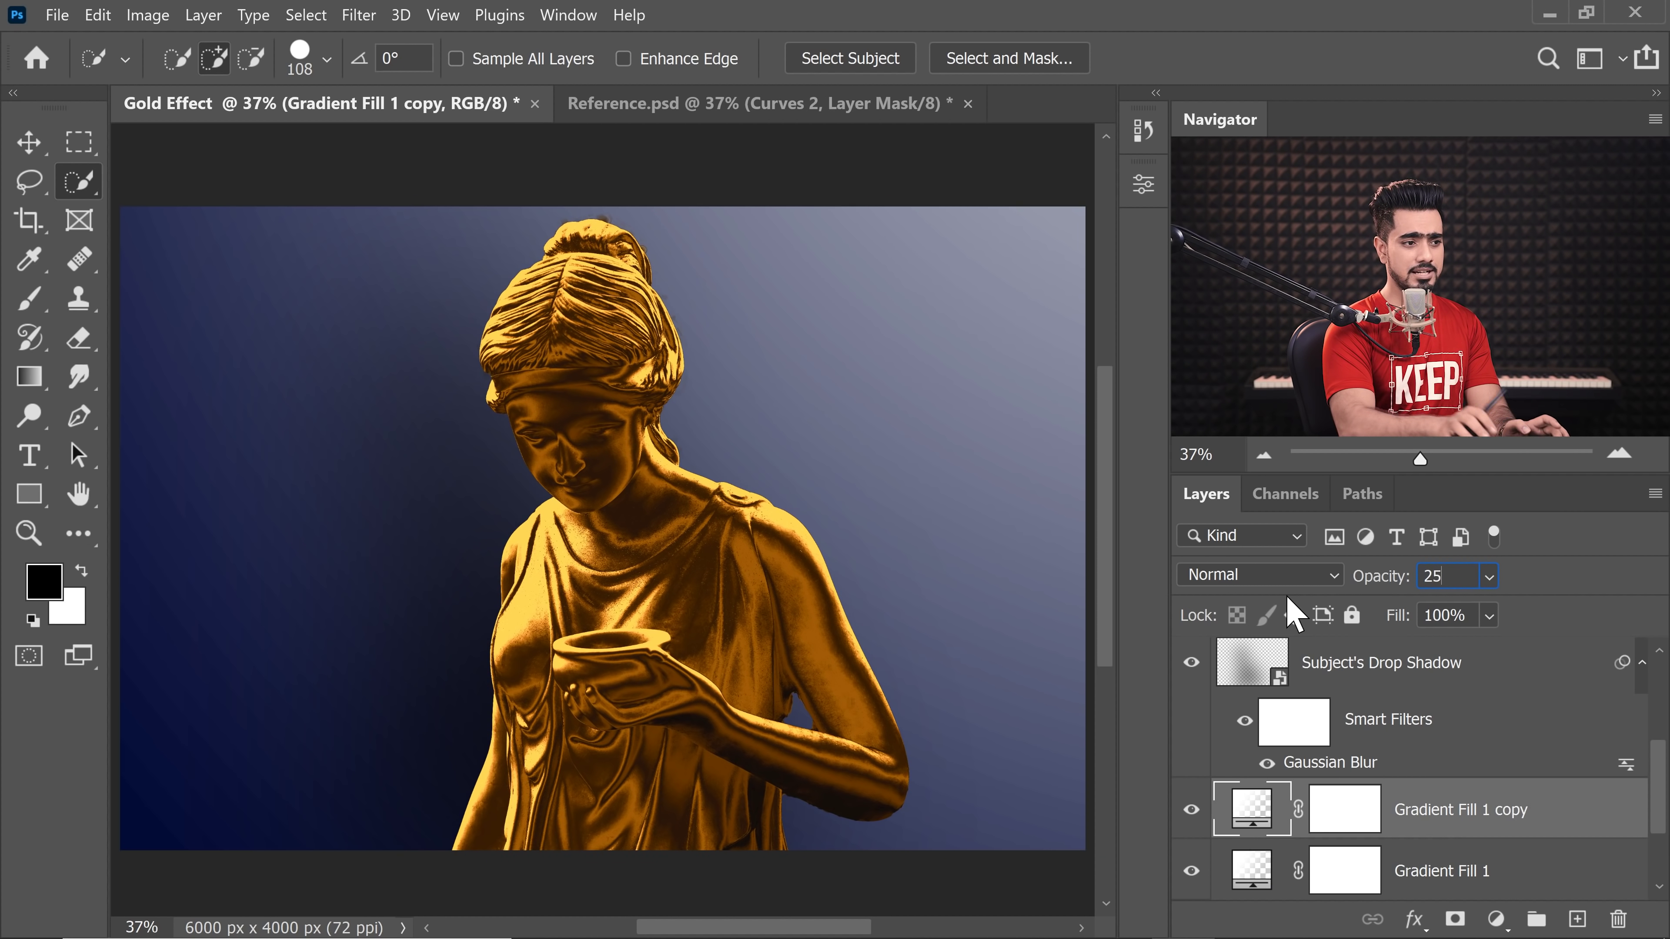
key("Return")
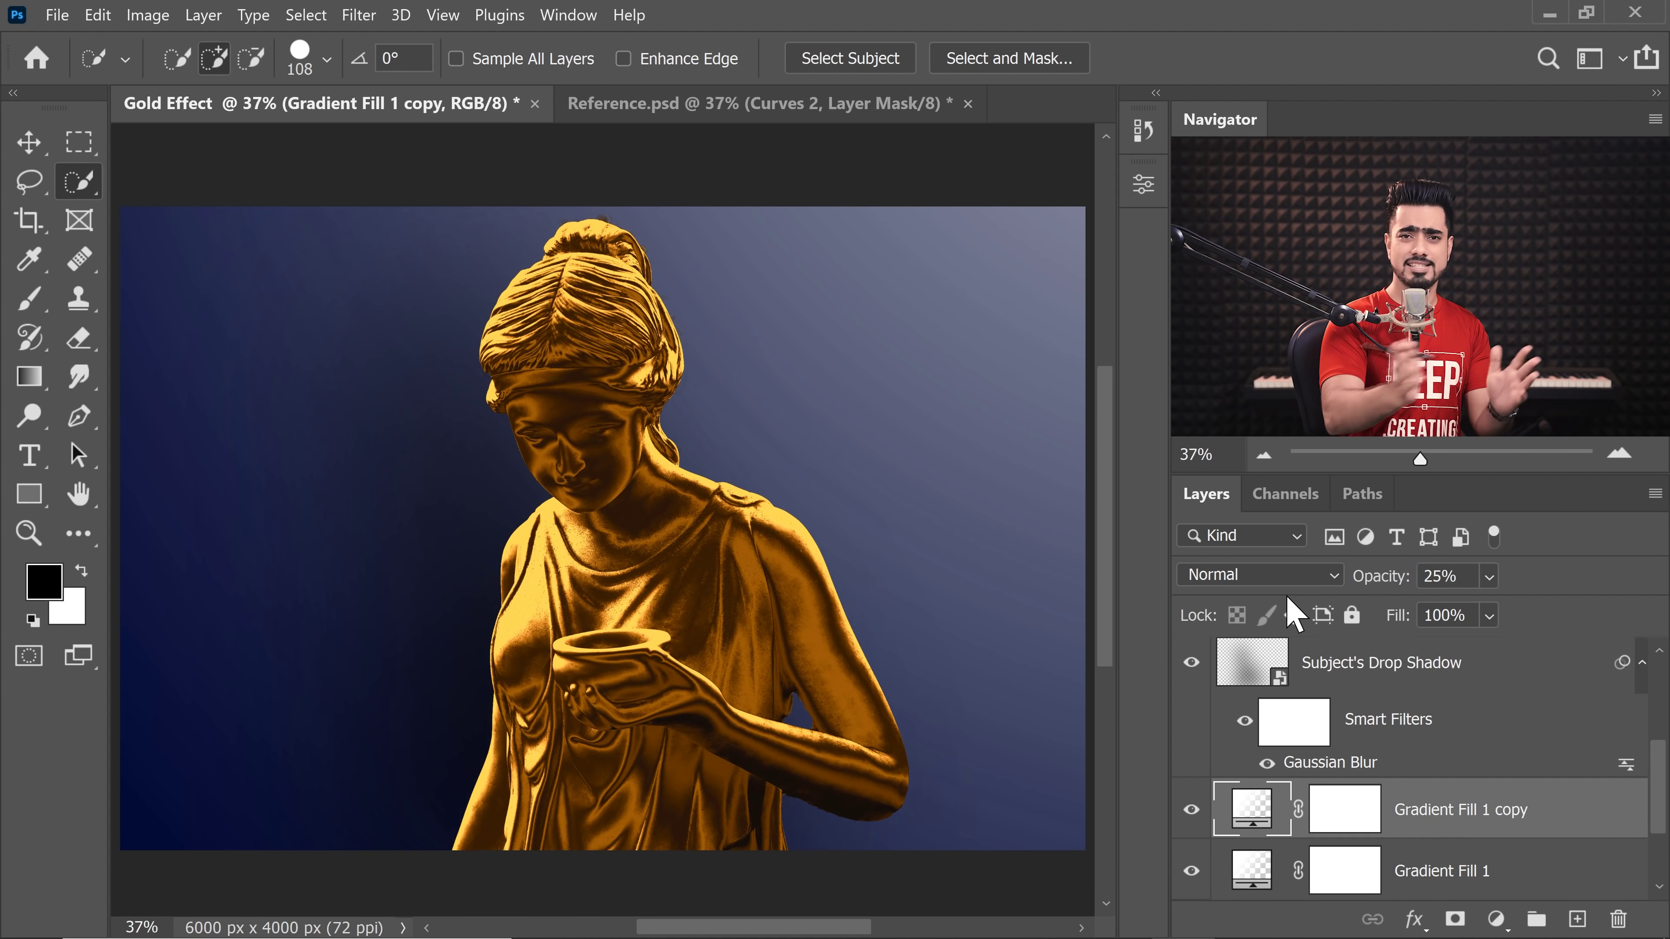
Shift the radial glow of Gradient Fill 1 copy leftward across the canvas and apply the change
double_click(1251, 820)
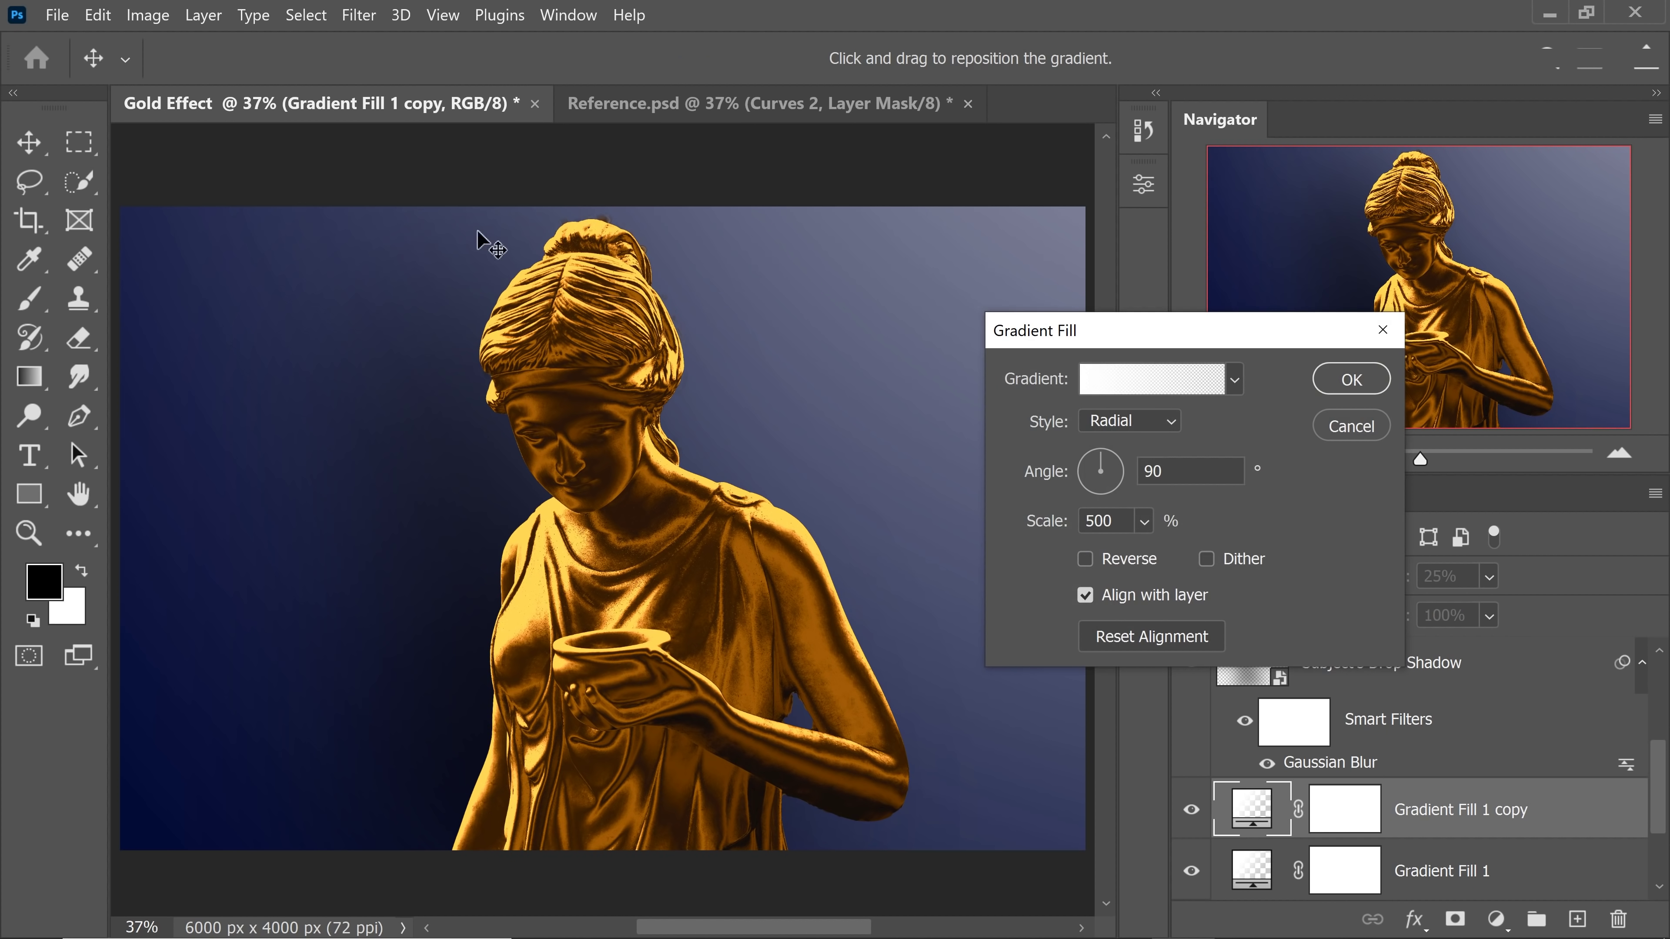
left_click_drag(477, 230, 102, 258)
scroll(685, 480, "down", 3)
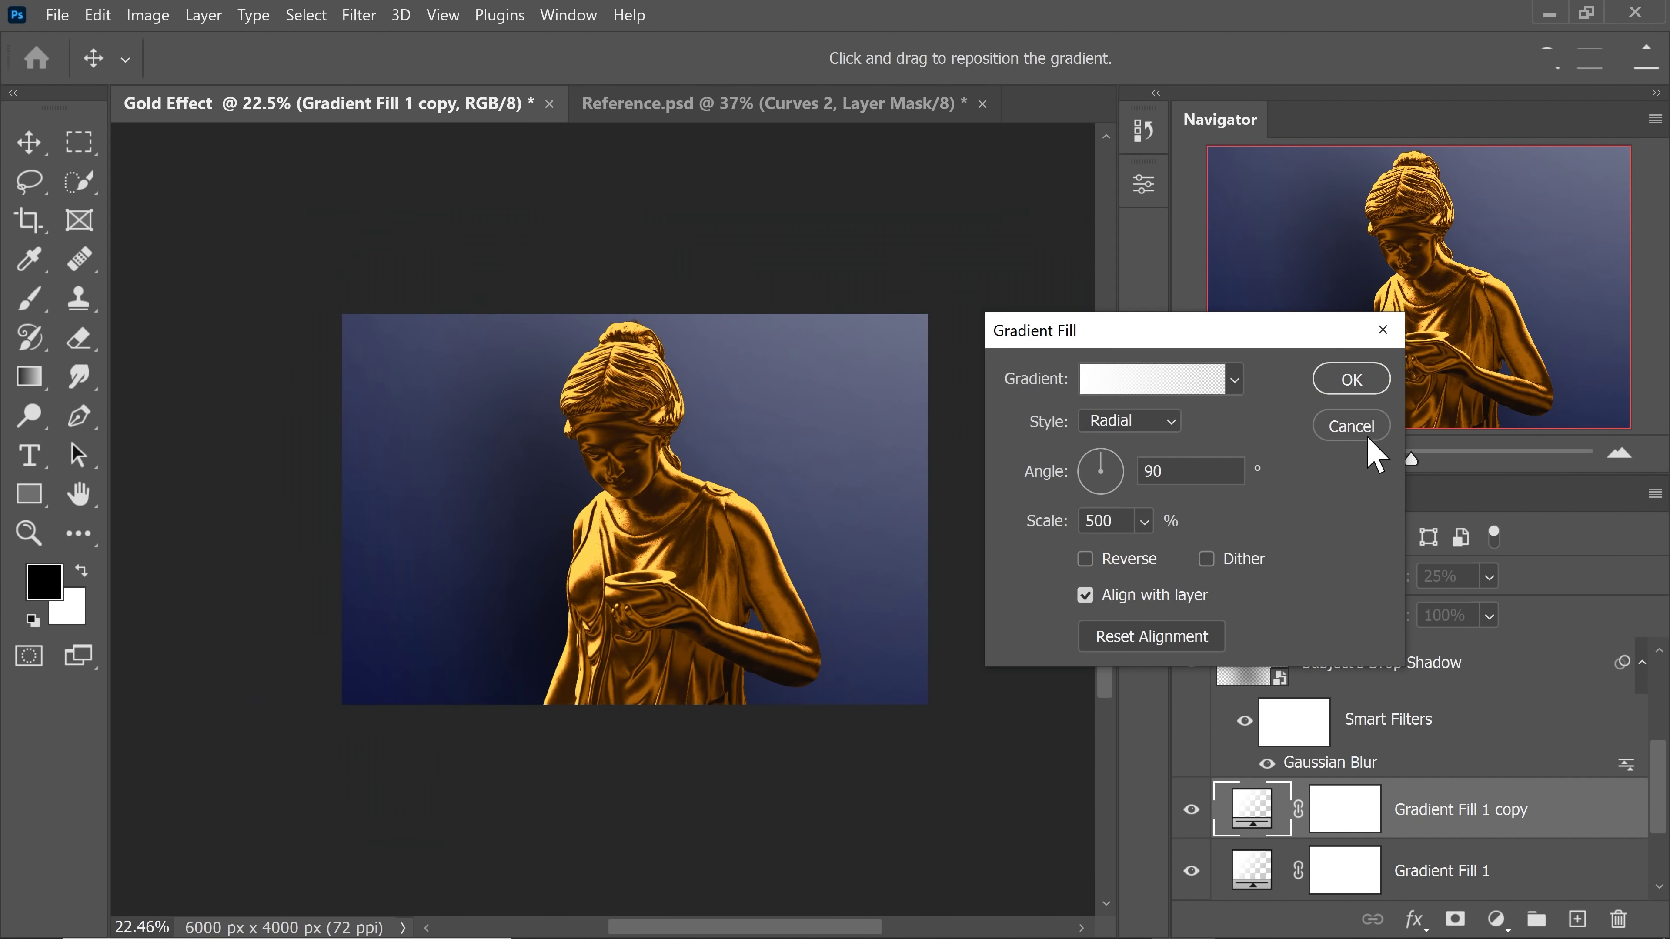
left_click(1352, 380)
key("w")
scroll(685, 493, "up", 3)
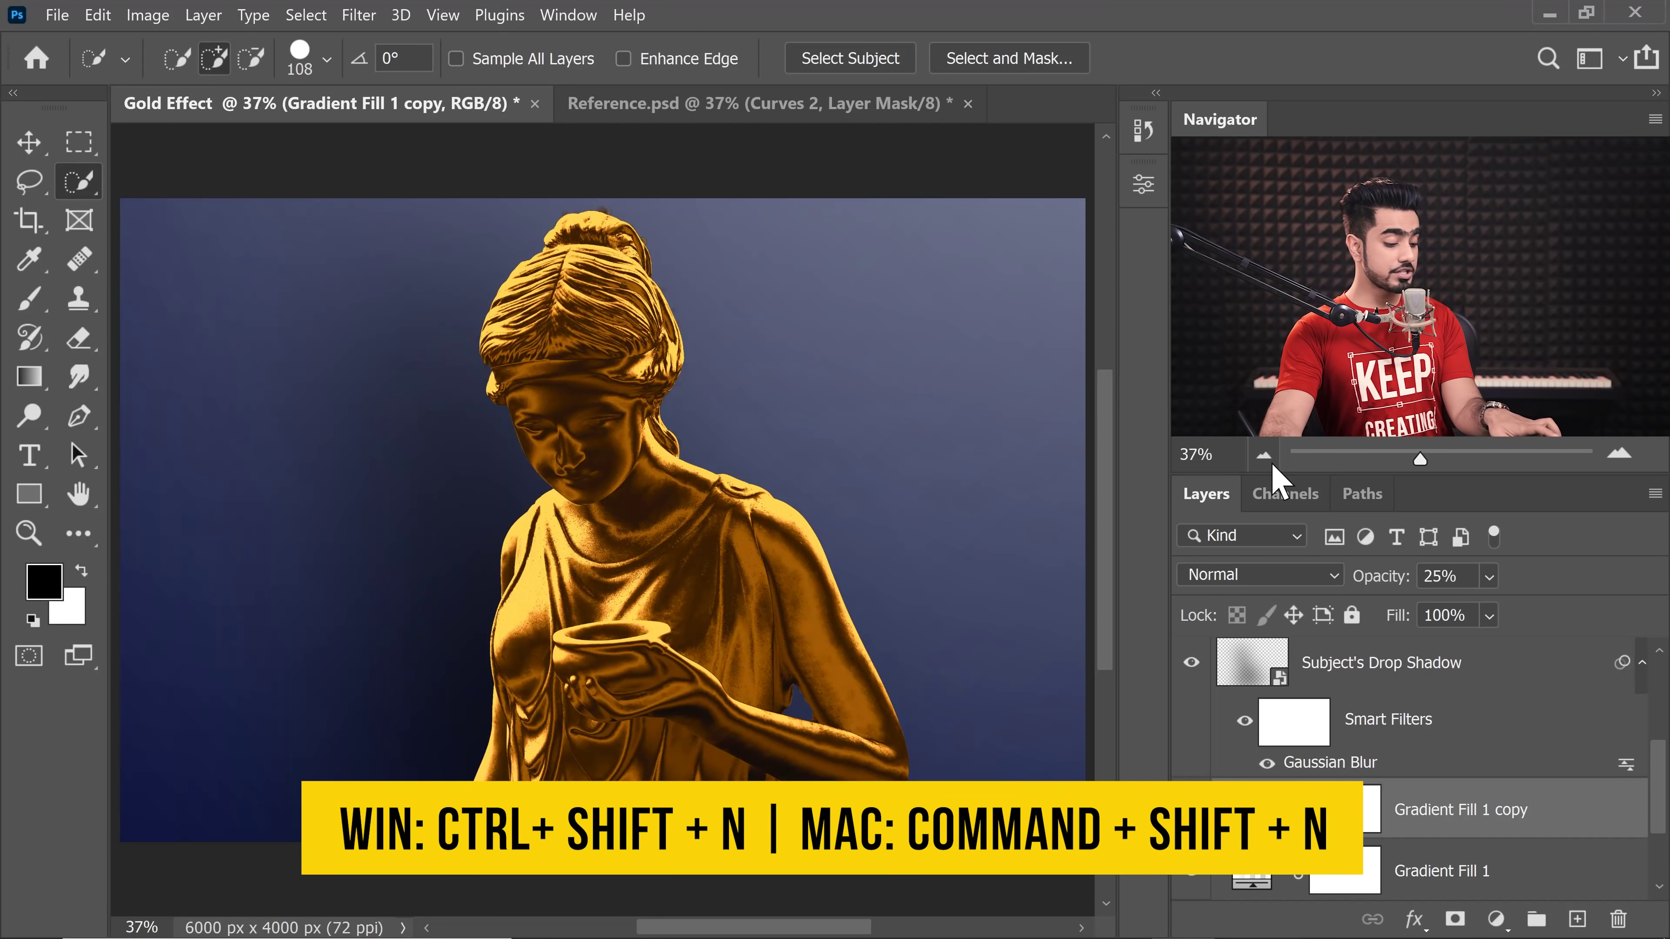
Create a new layer above Gradient Fill 1 copy in Overlay mode, filled with the overlay-neutral 50% gray
key("ctrl+shift+n")
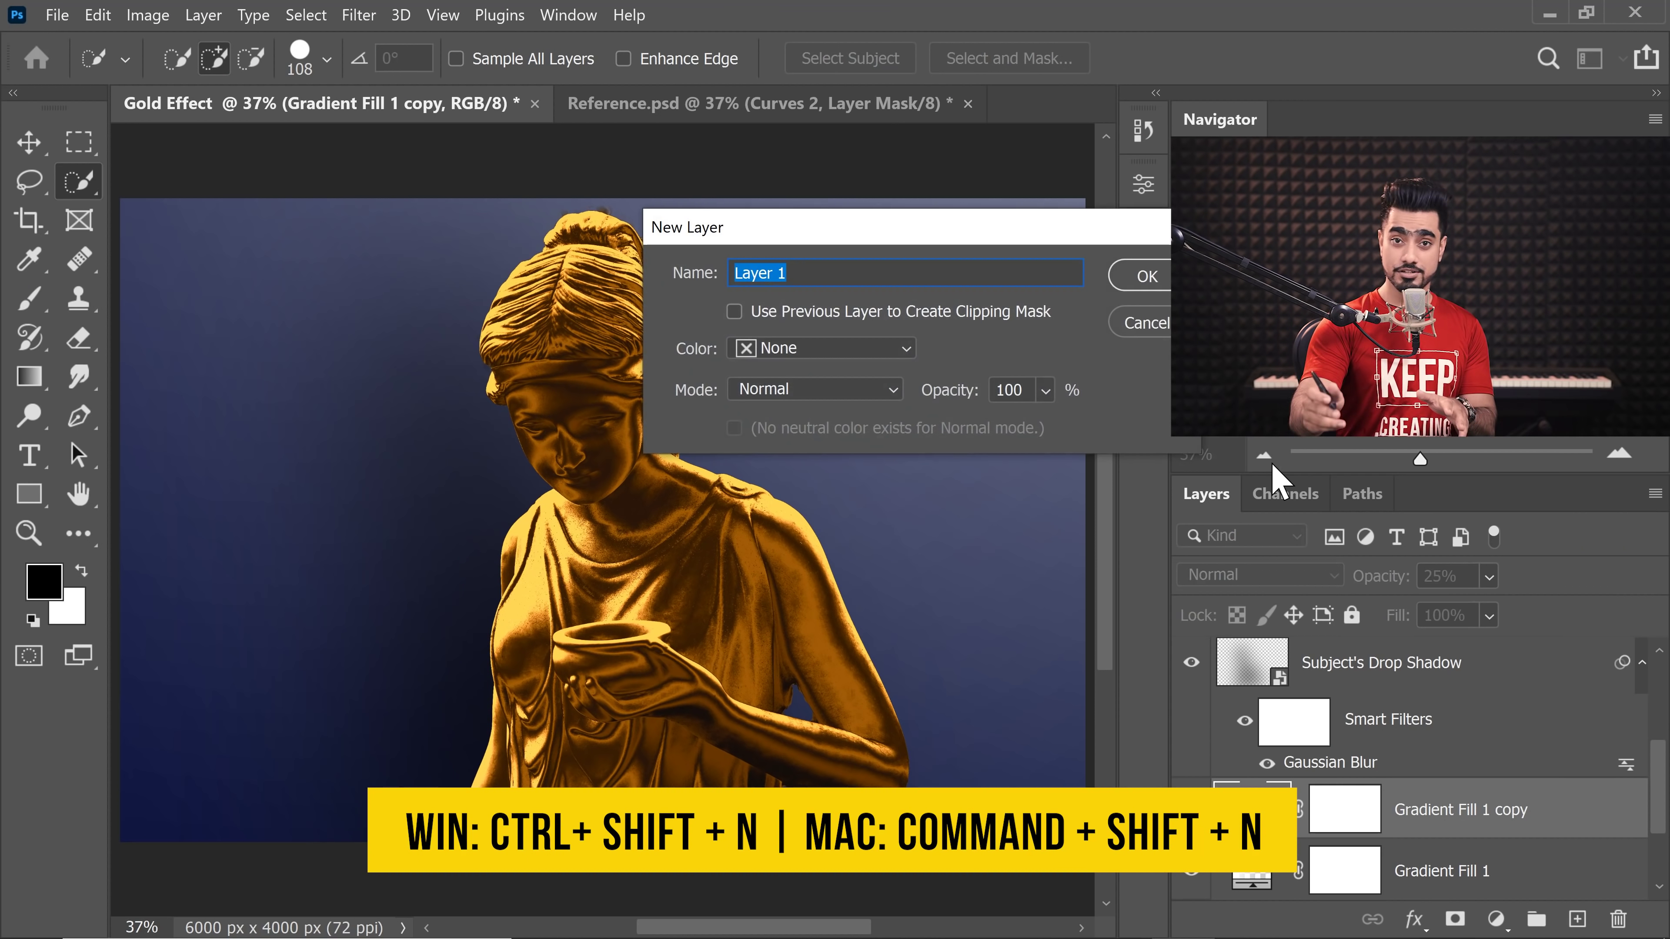
left_click(848, 391)
left_click(807, 554)
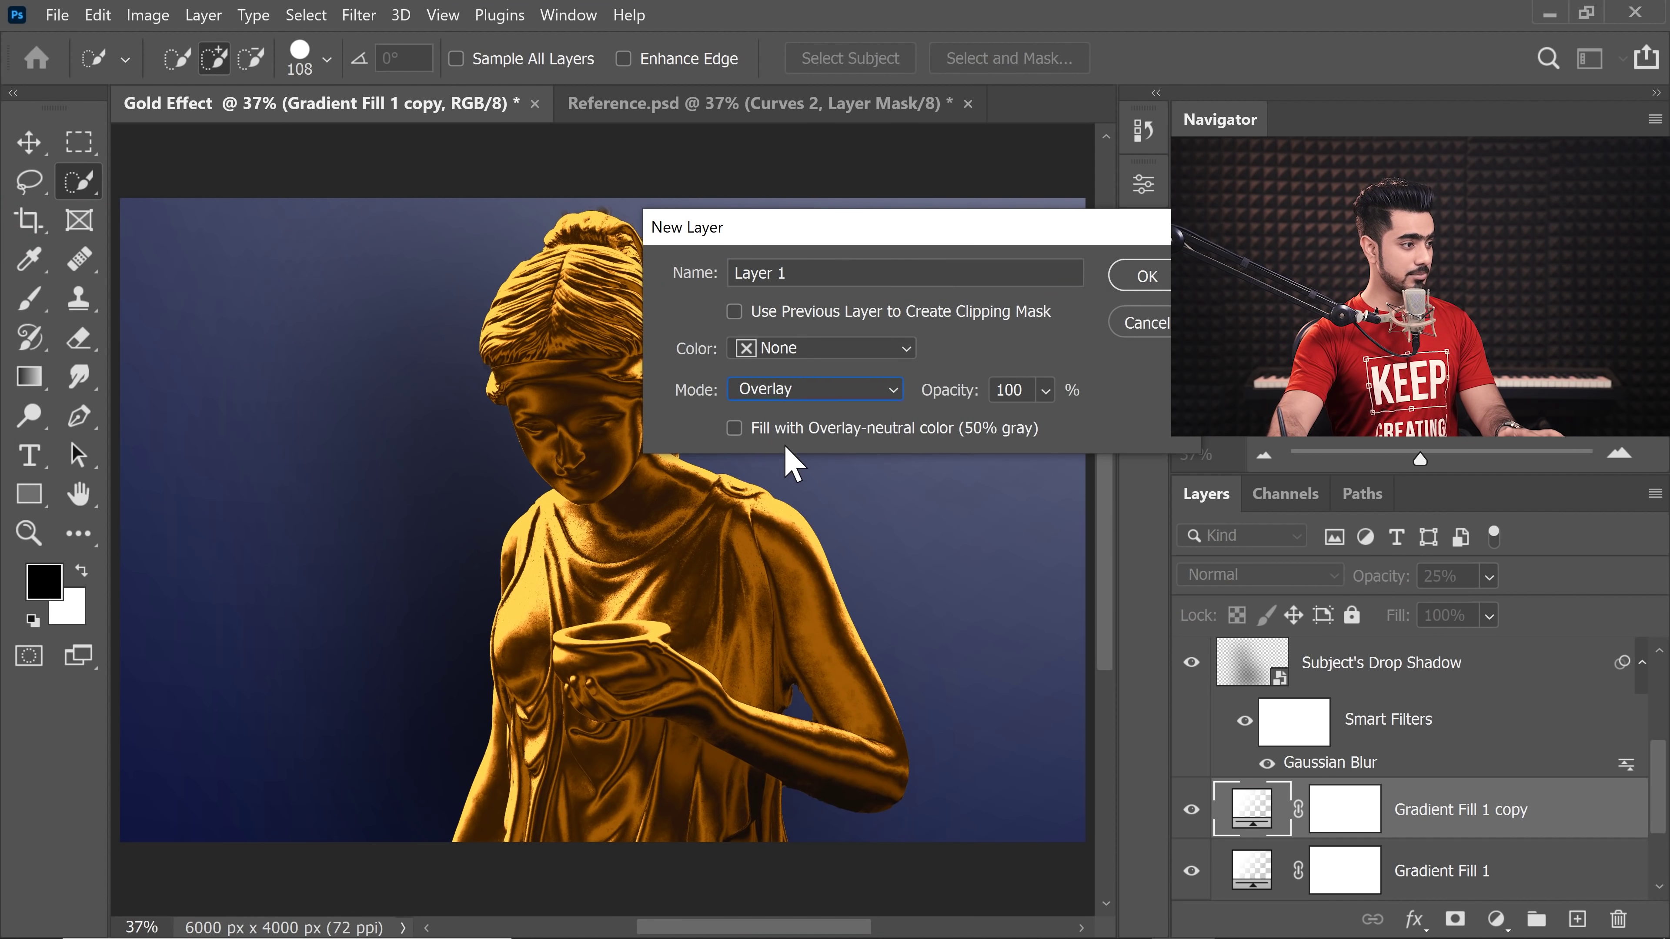
left_click(735, 428)
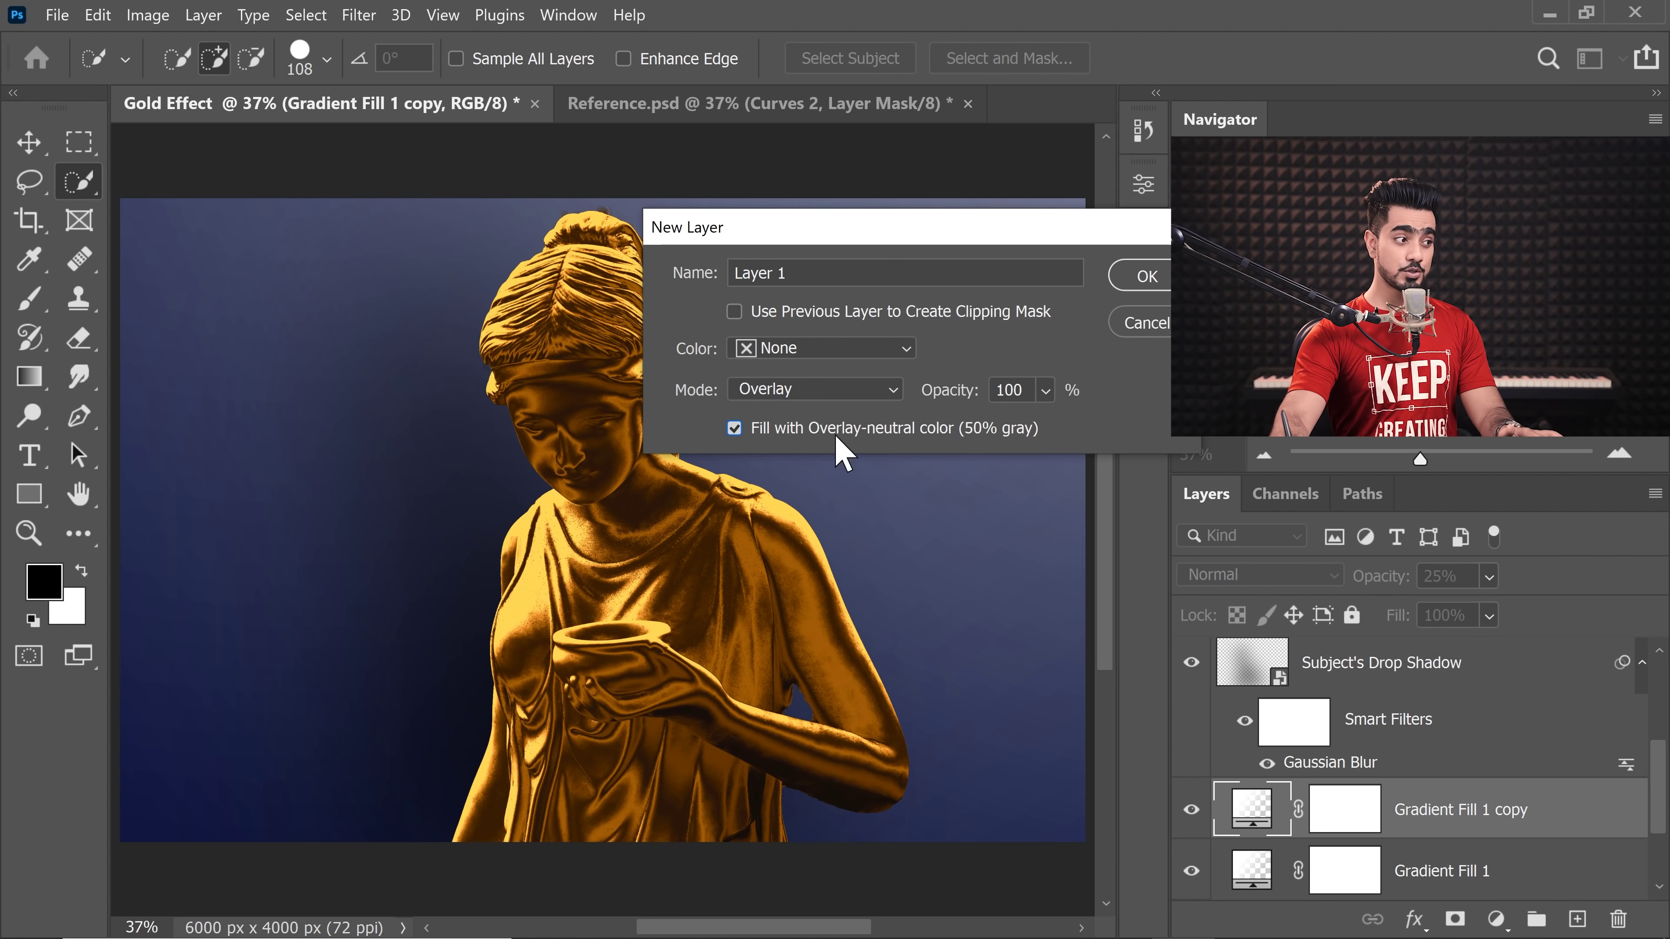
left_click(1140, 284)
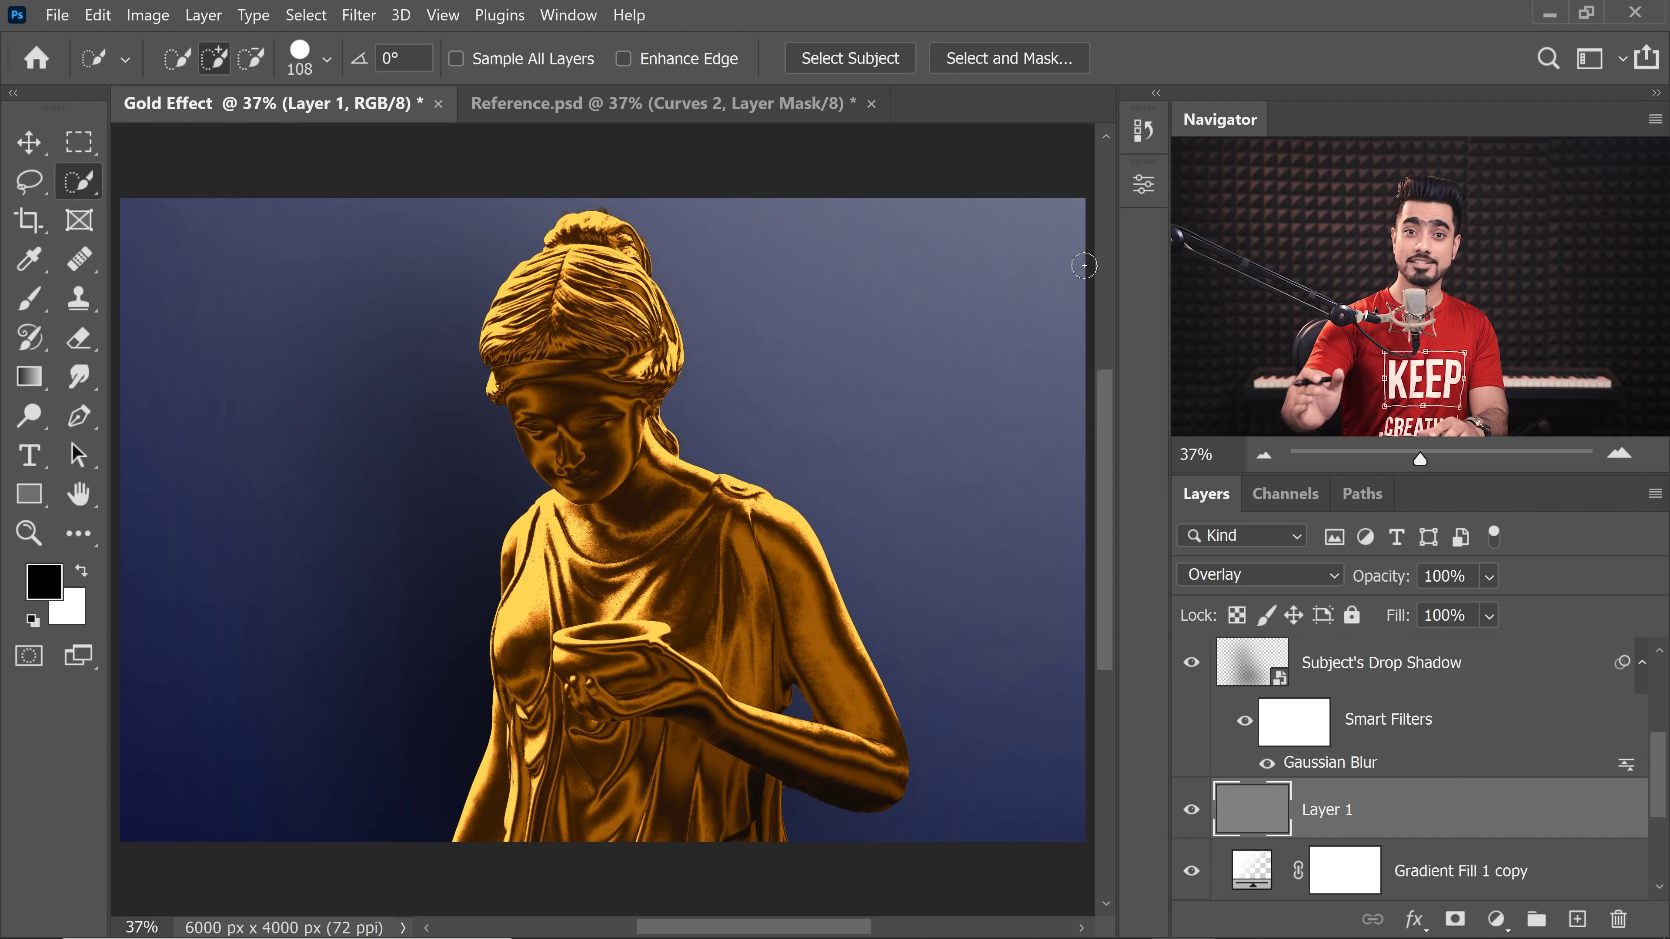
Convert the gray Layer 1 for smart filters
left_click(359, 15)
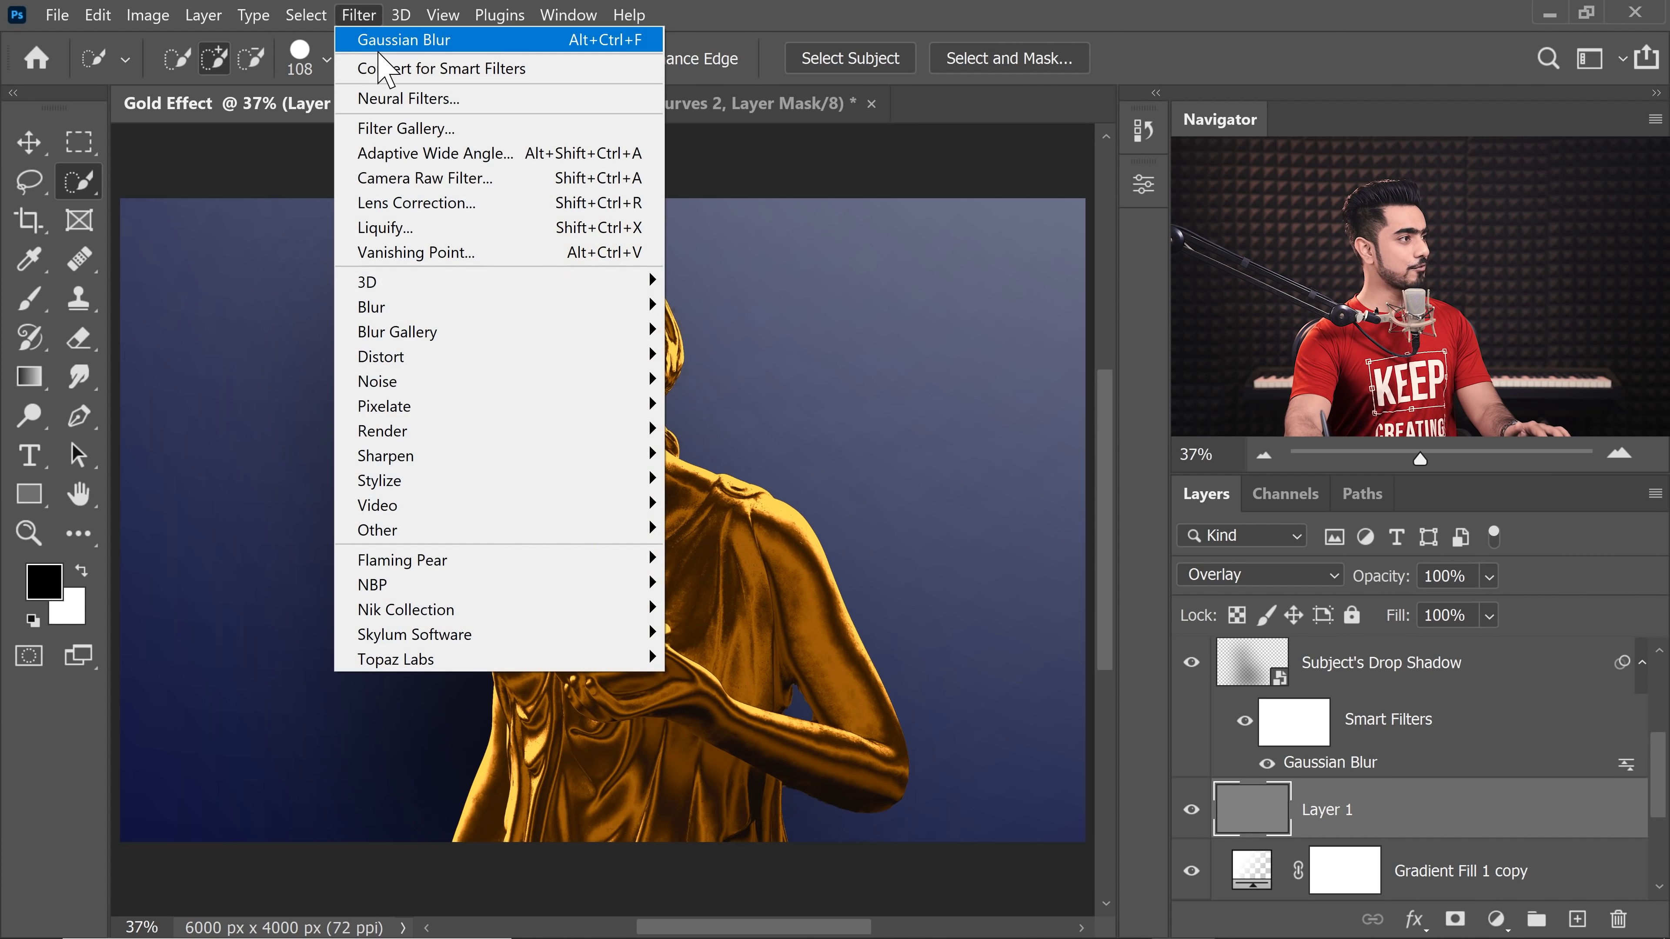
left_click(421, 69)
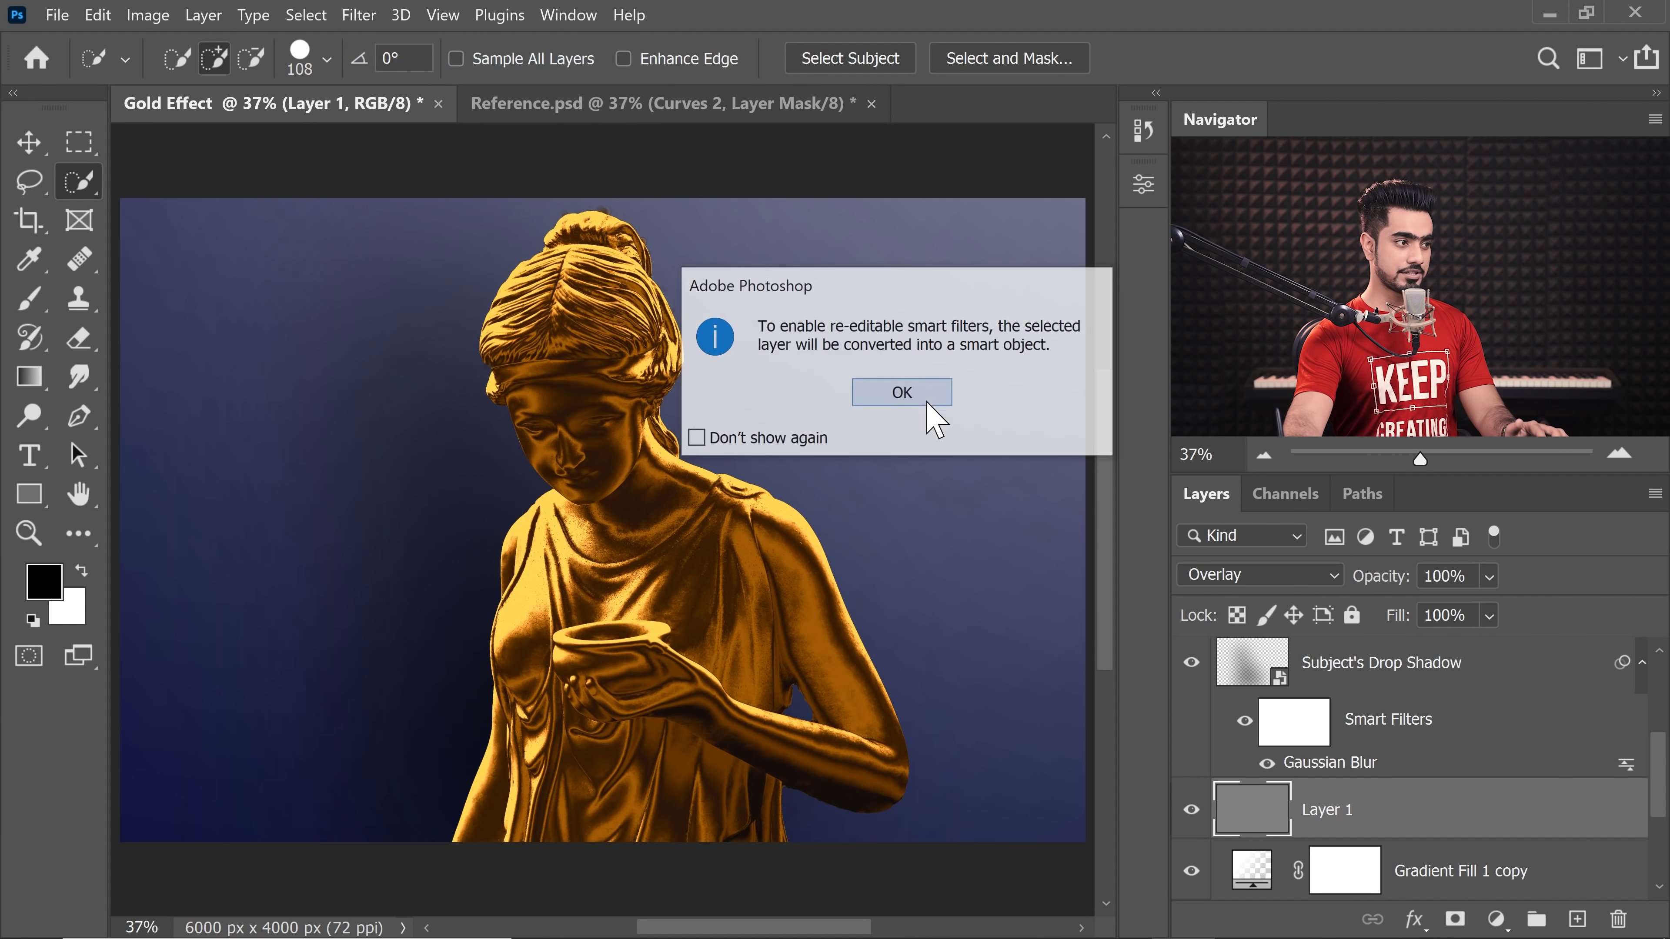
left_click(921, 399)
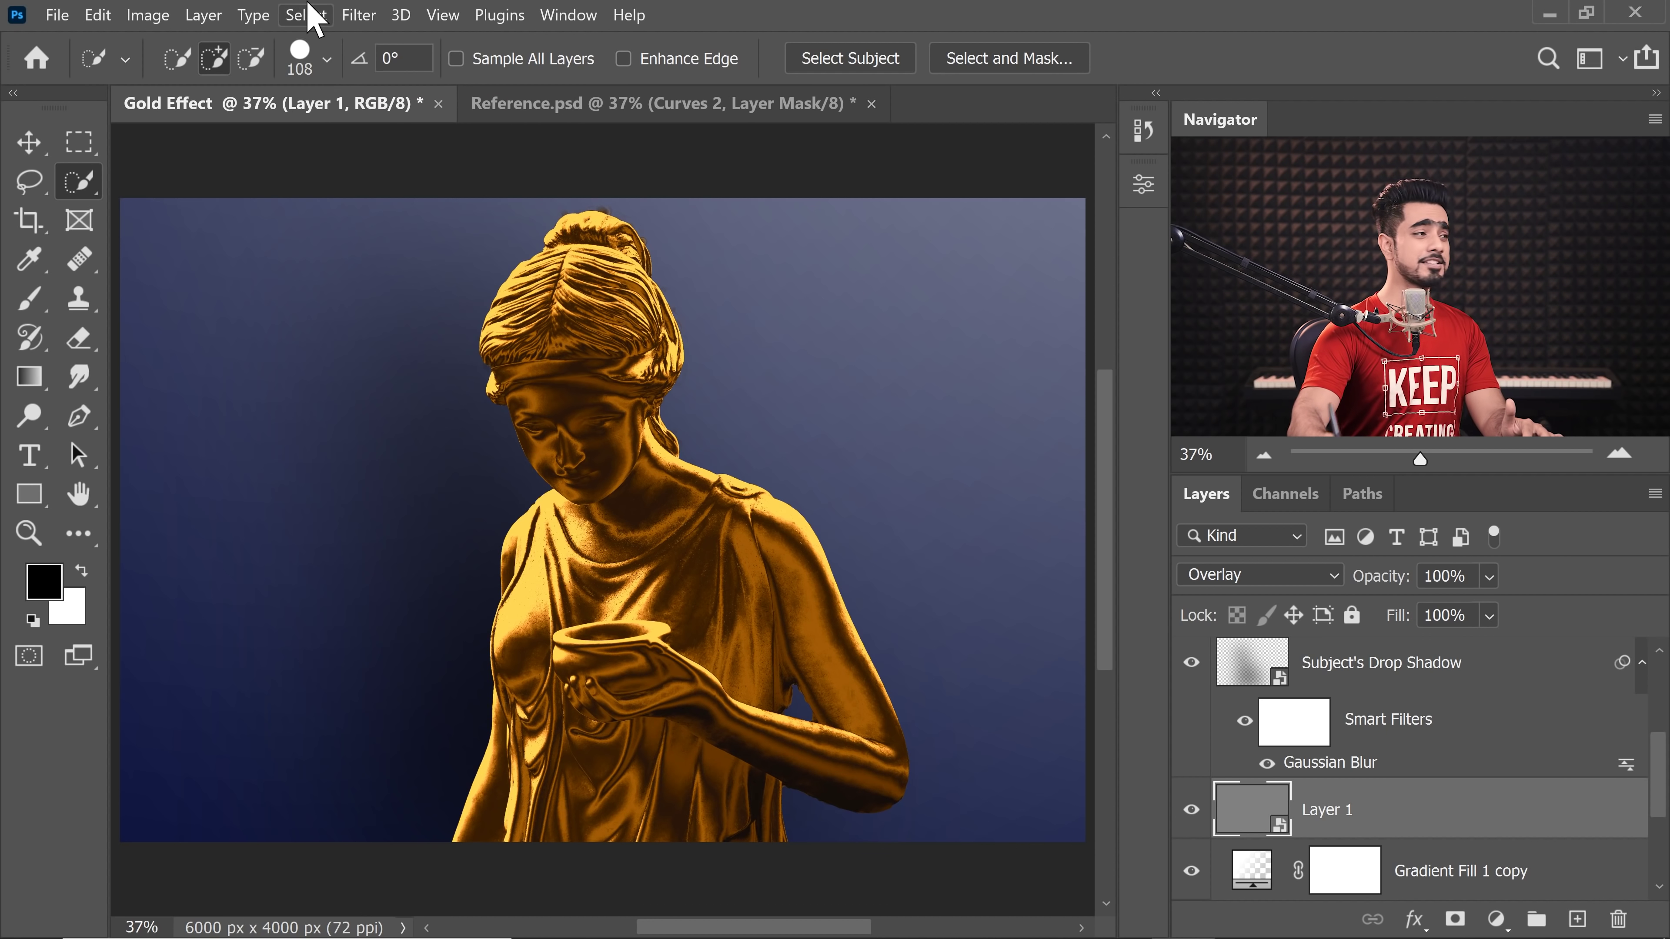
Apply an Add Noise filter to Layer 1 with an amount of 40%, Uniform distribution and Monochromatic noise
left_click(358, 14)
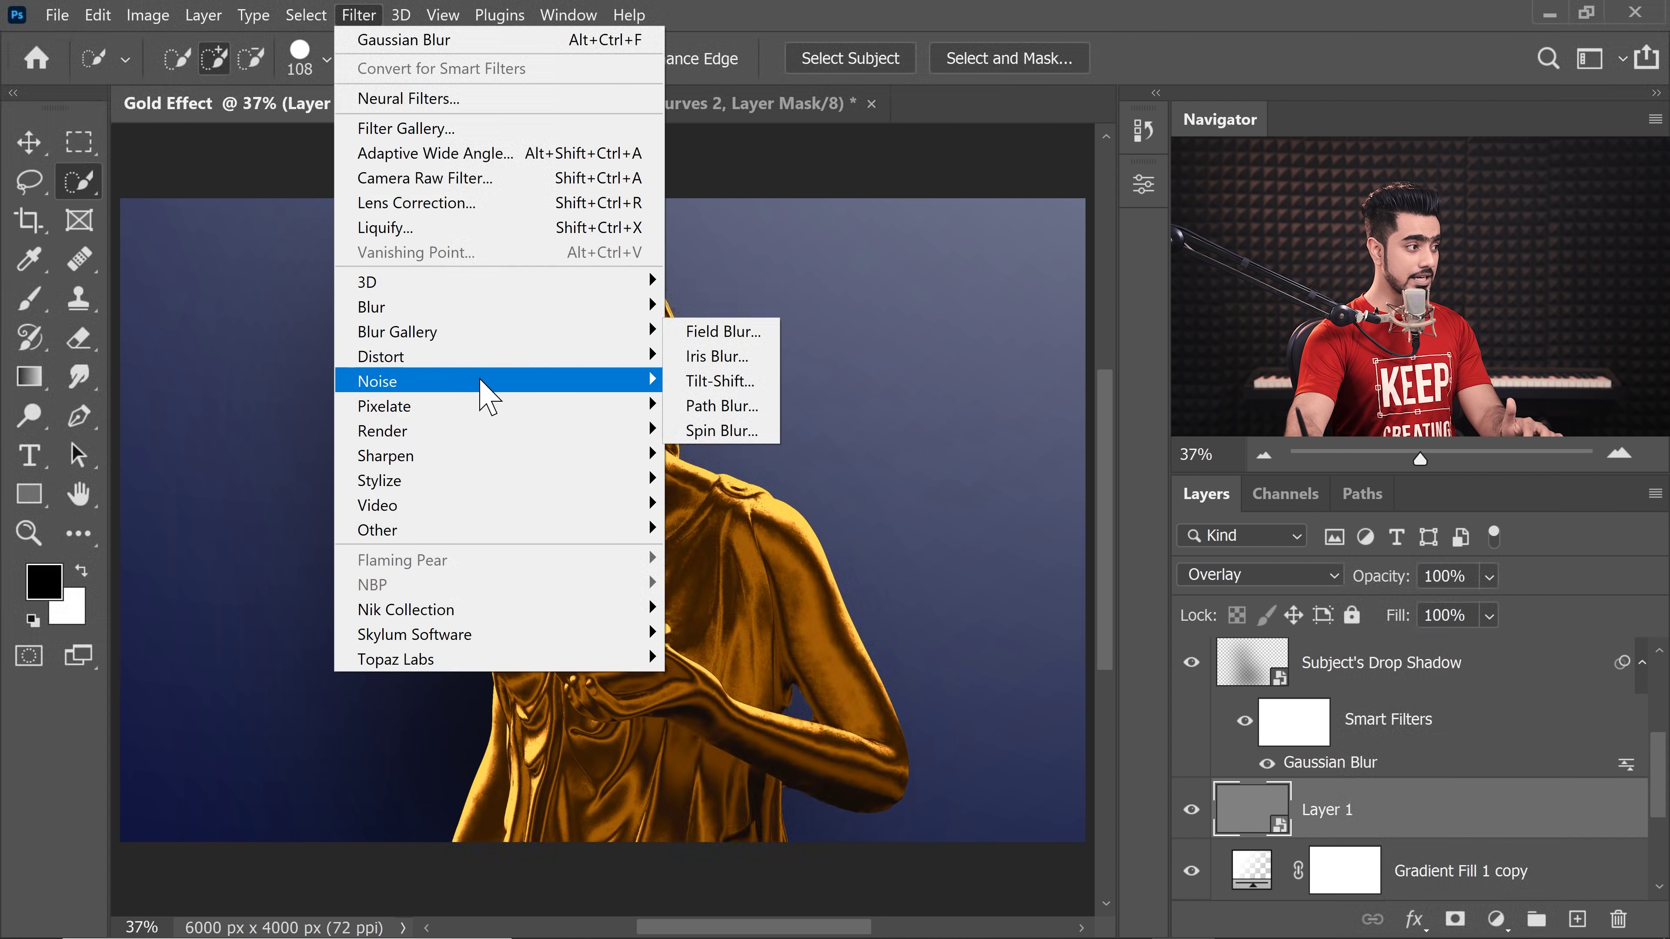
mouse_move(546, 381)
left_click(739, 378)
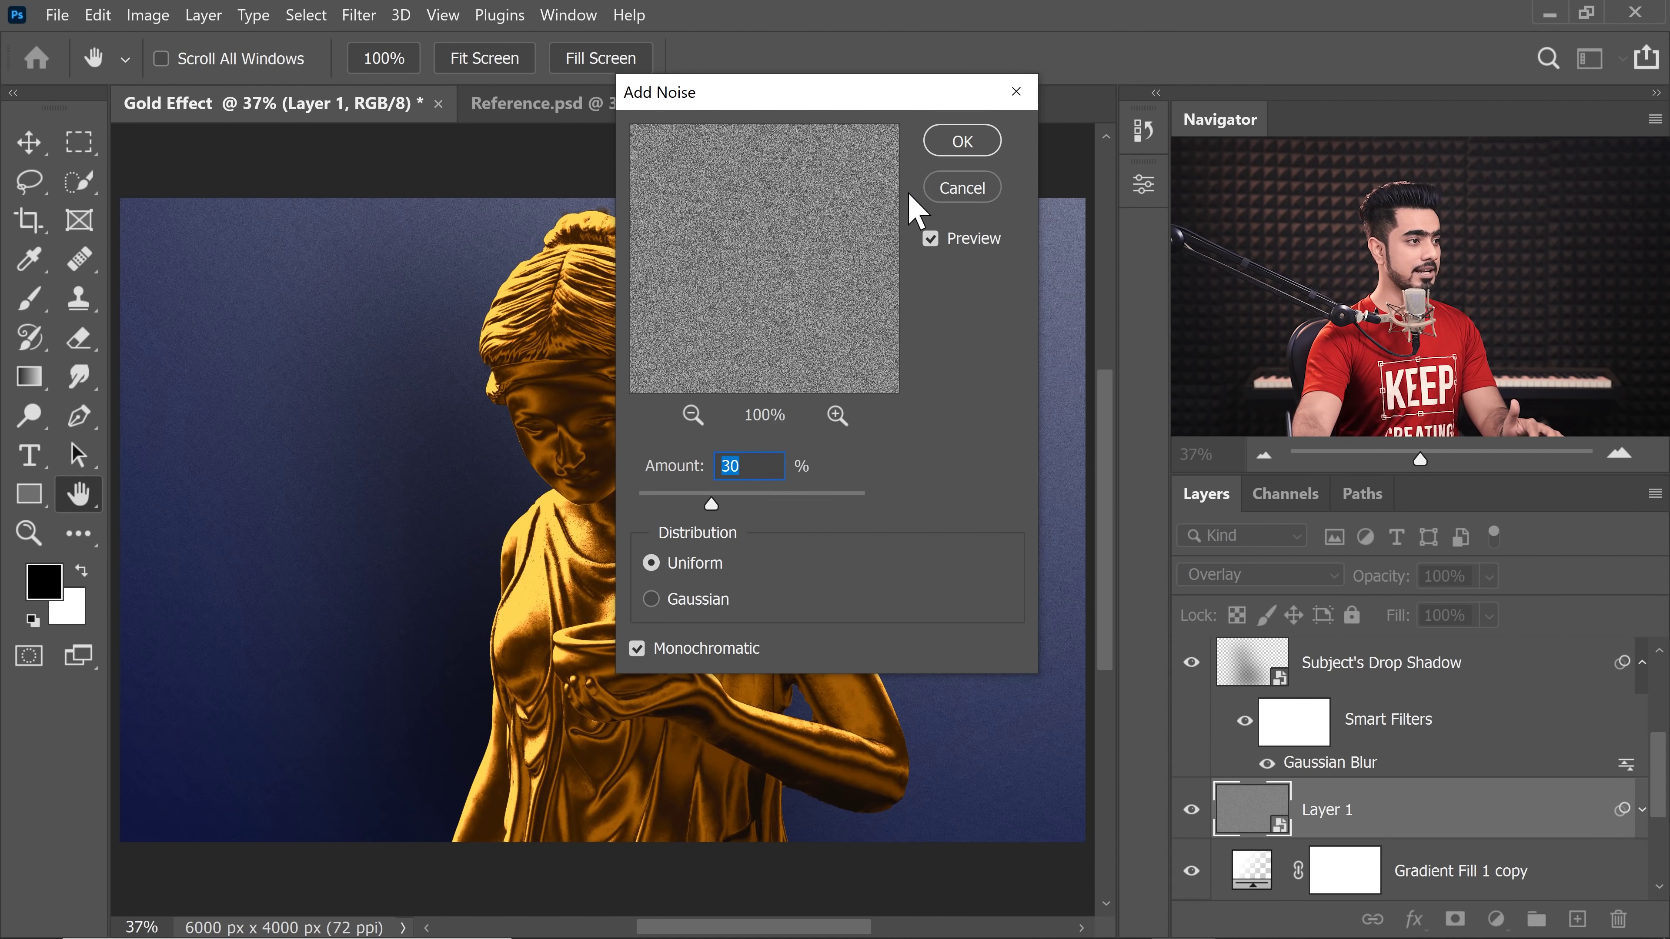
type("40")
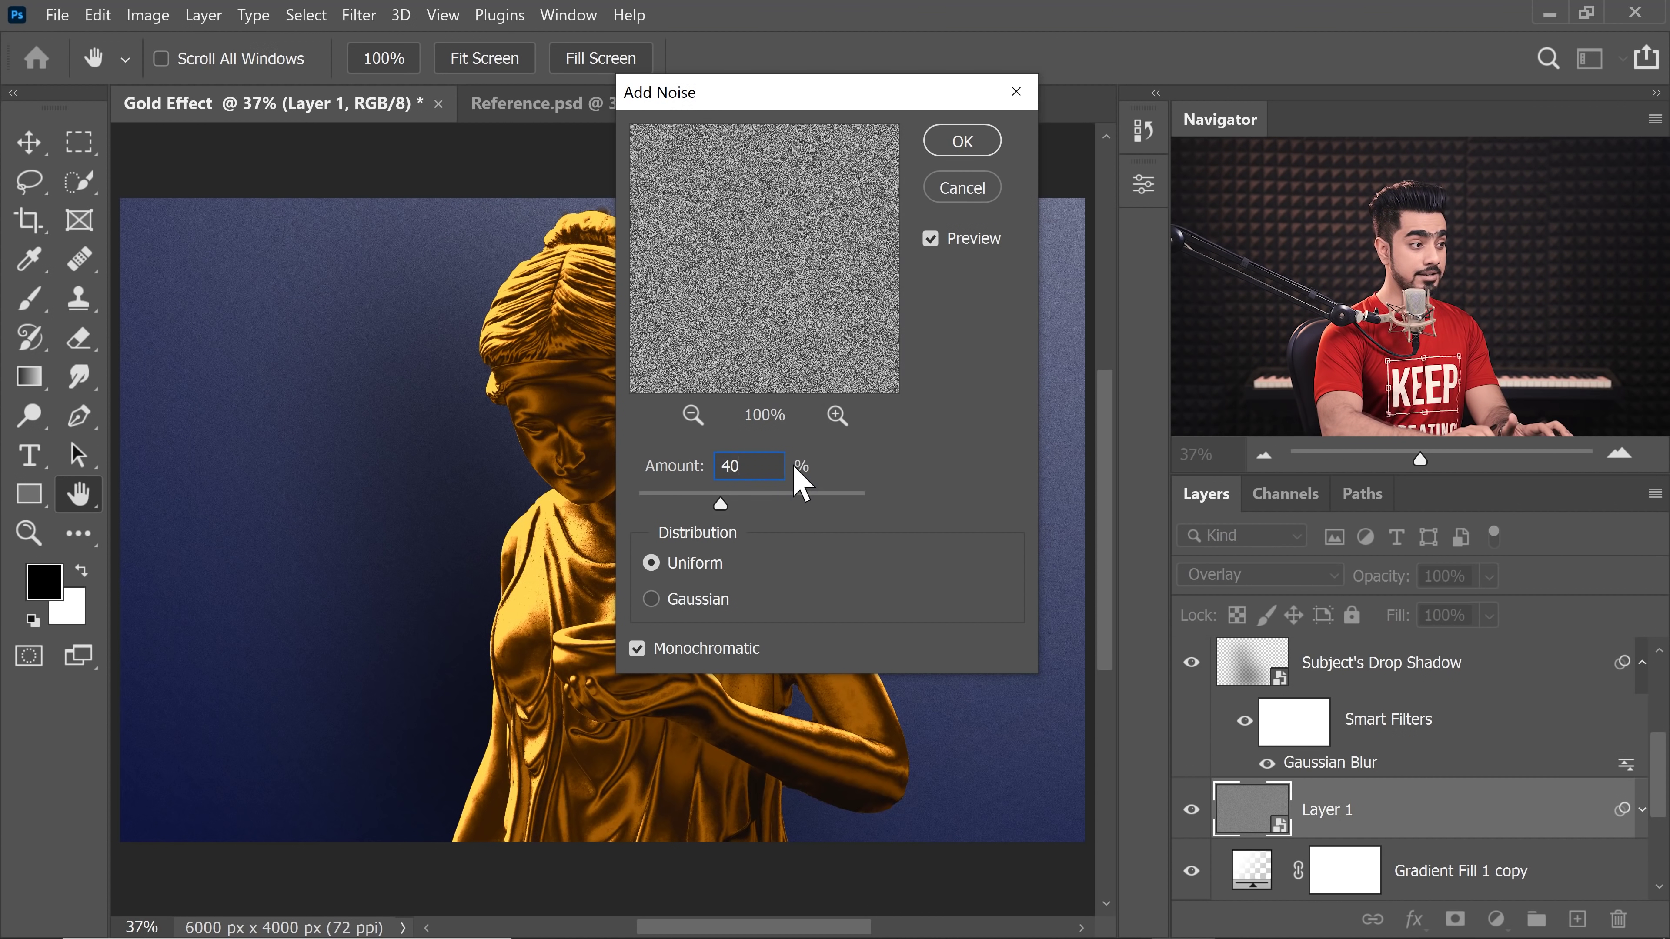
key("Return")
Soften the grain on Layer 1 with a Gaussian Blur smart filter of 1 pixel radius
scroll(802, 329, "up", 10)
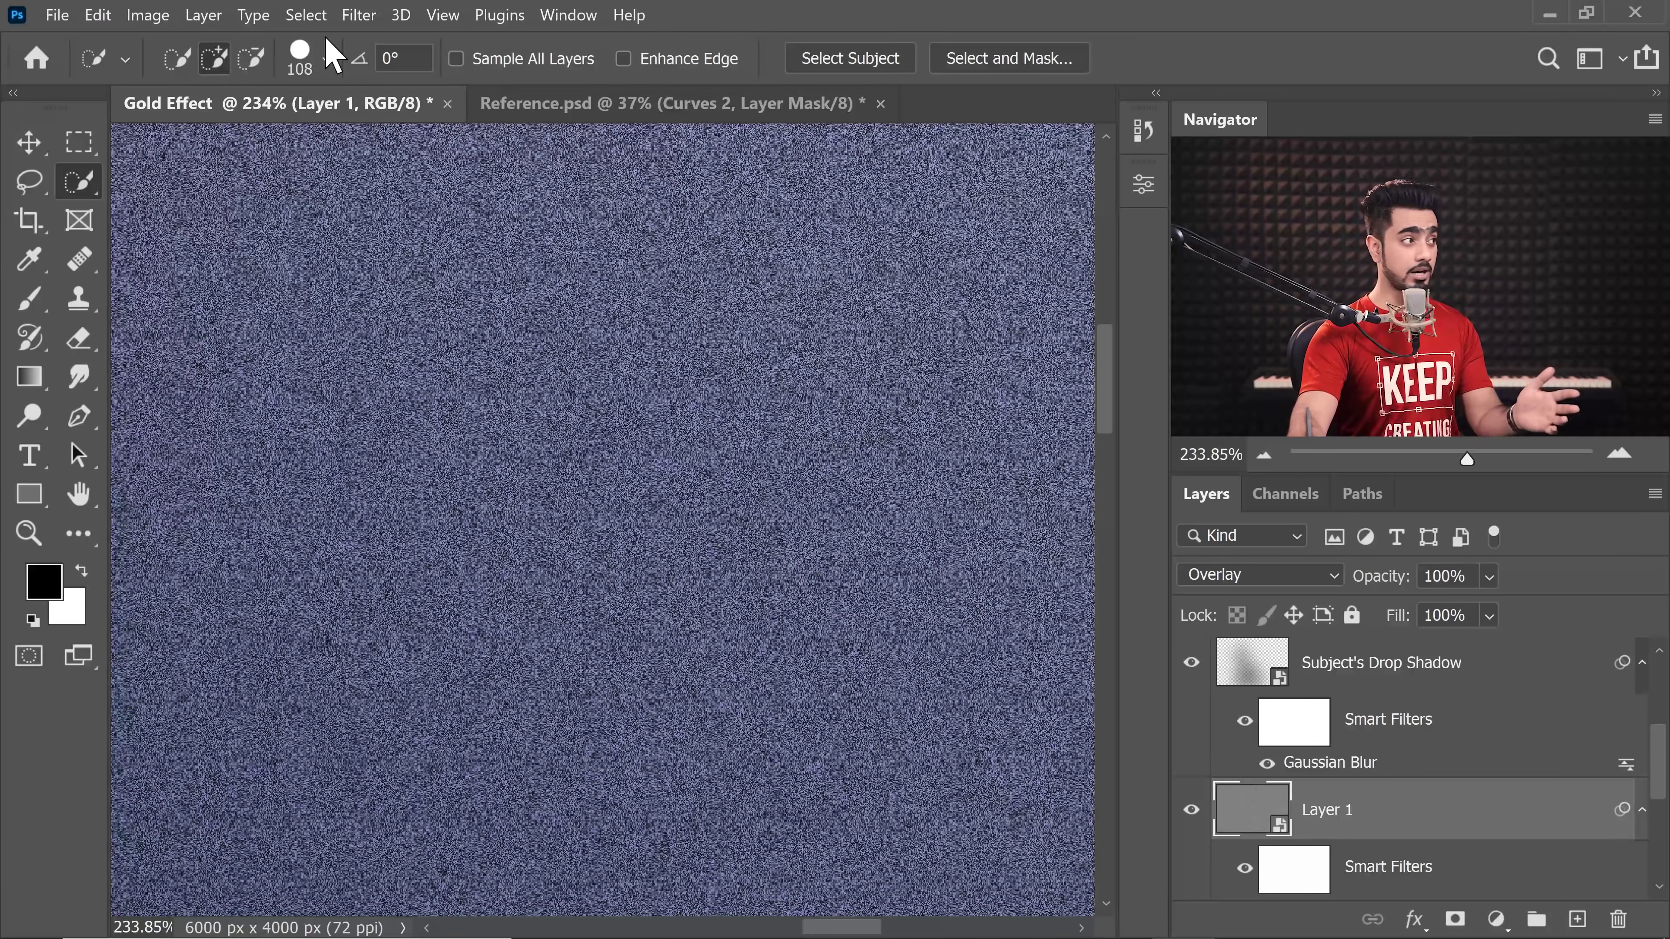
left_click(360, 17)
mouse_move(567, 315)
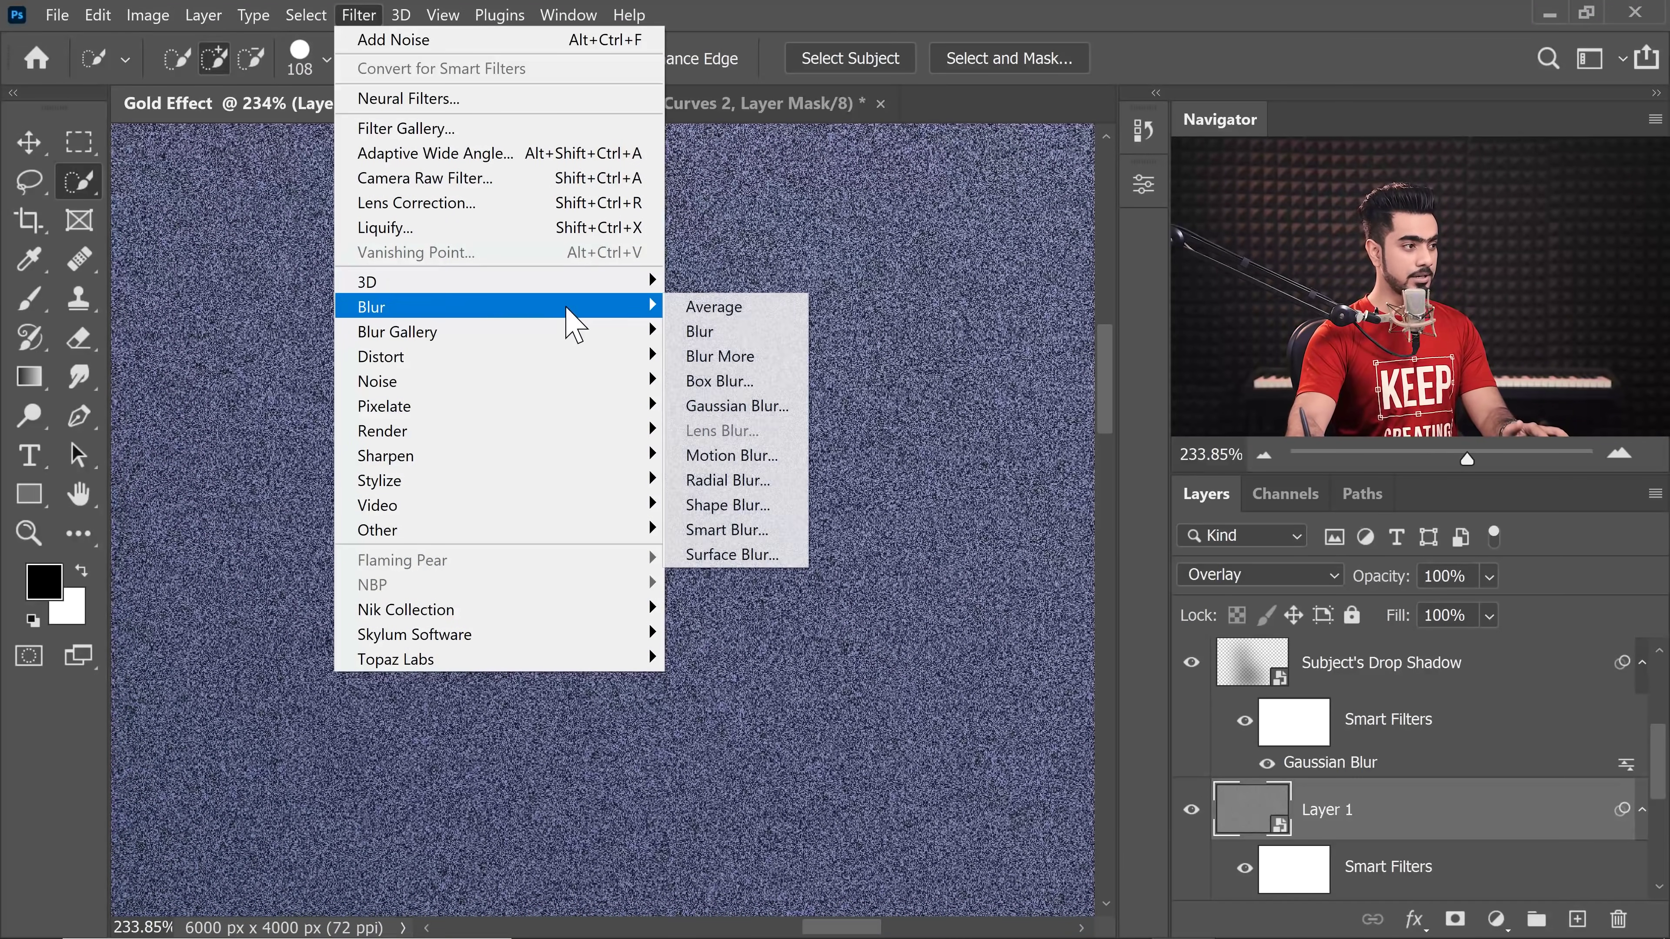
left_click(756, 407)
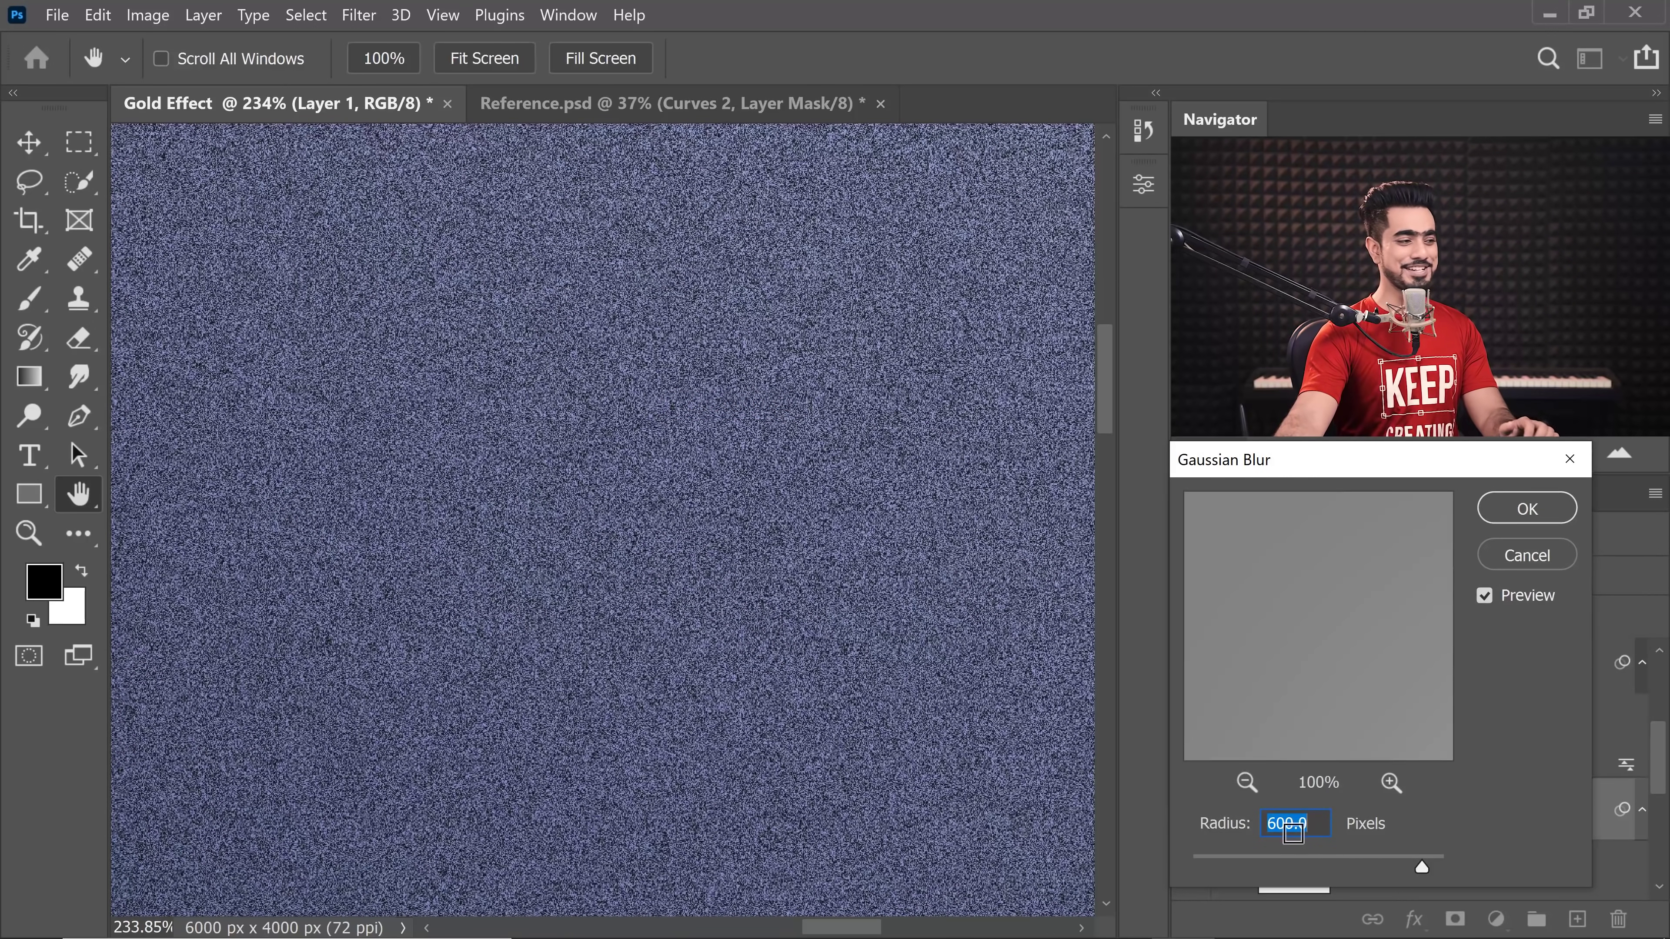
type("1")
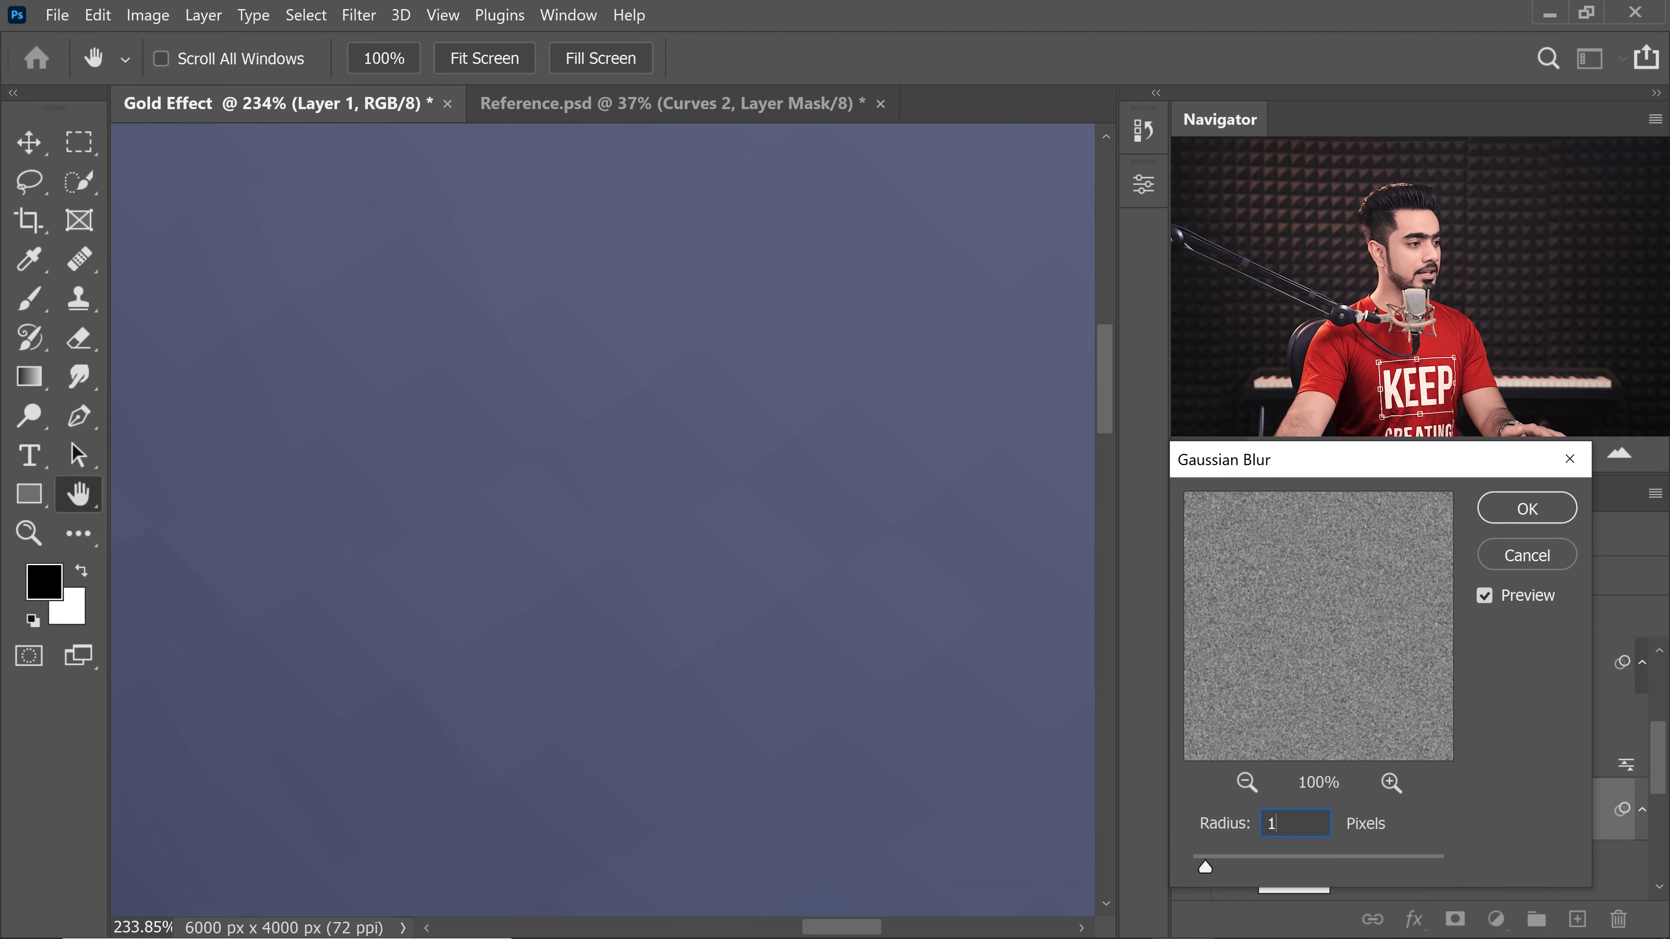
left_click(1551, 508)
key("w")
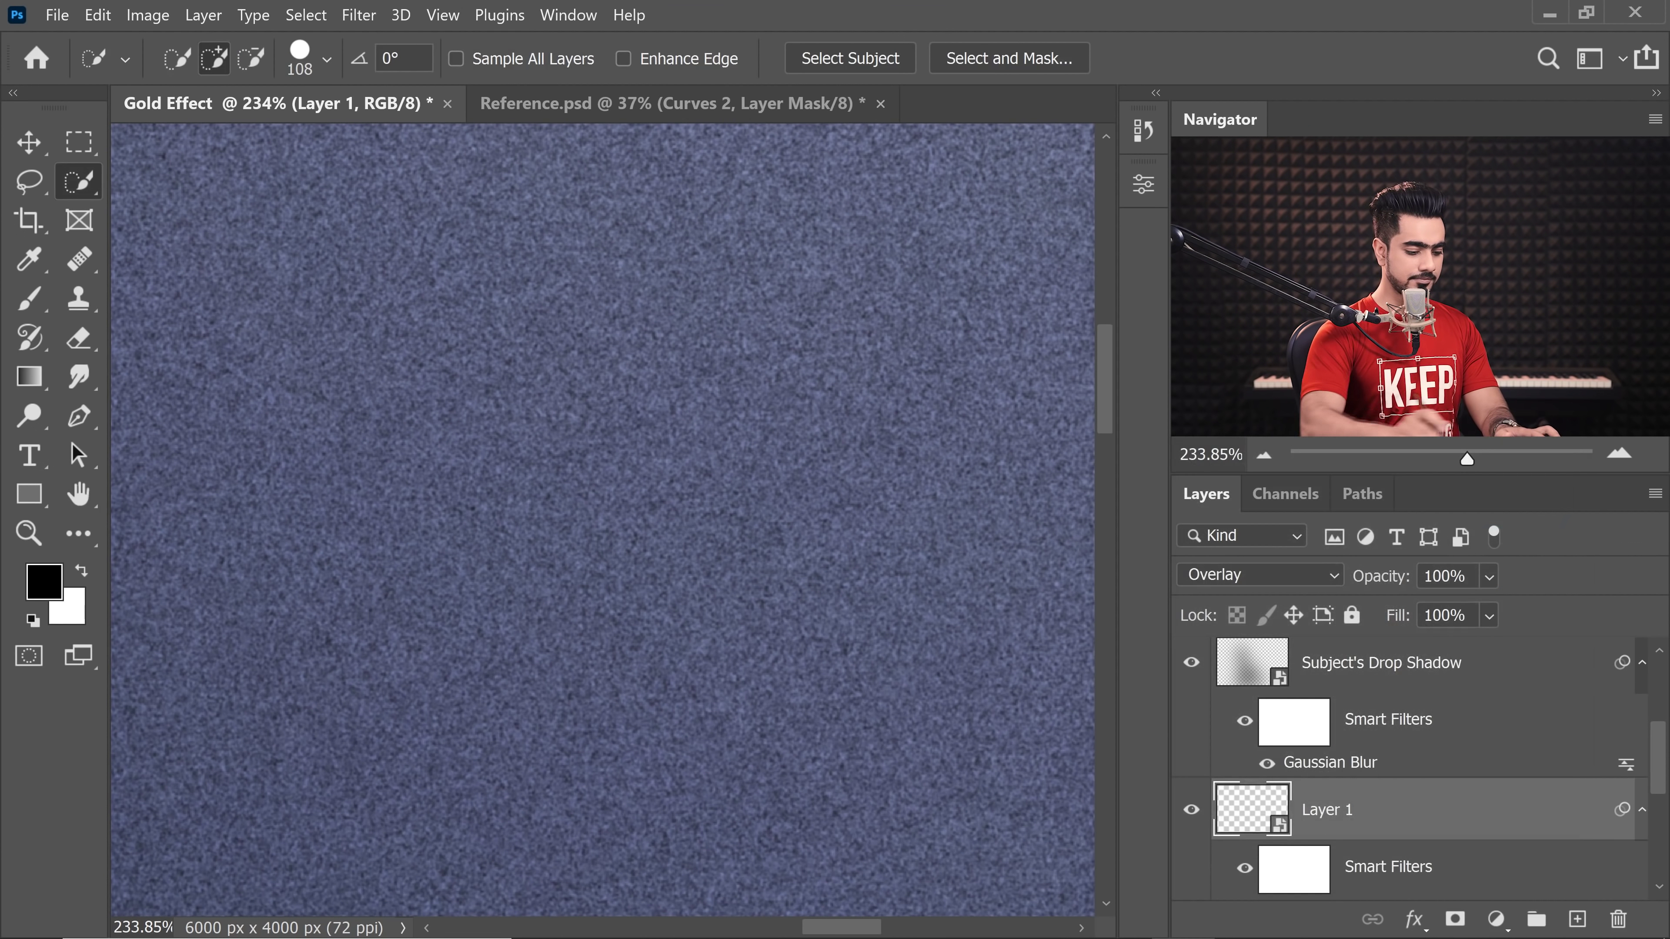
key("ctrl+0")
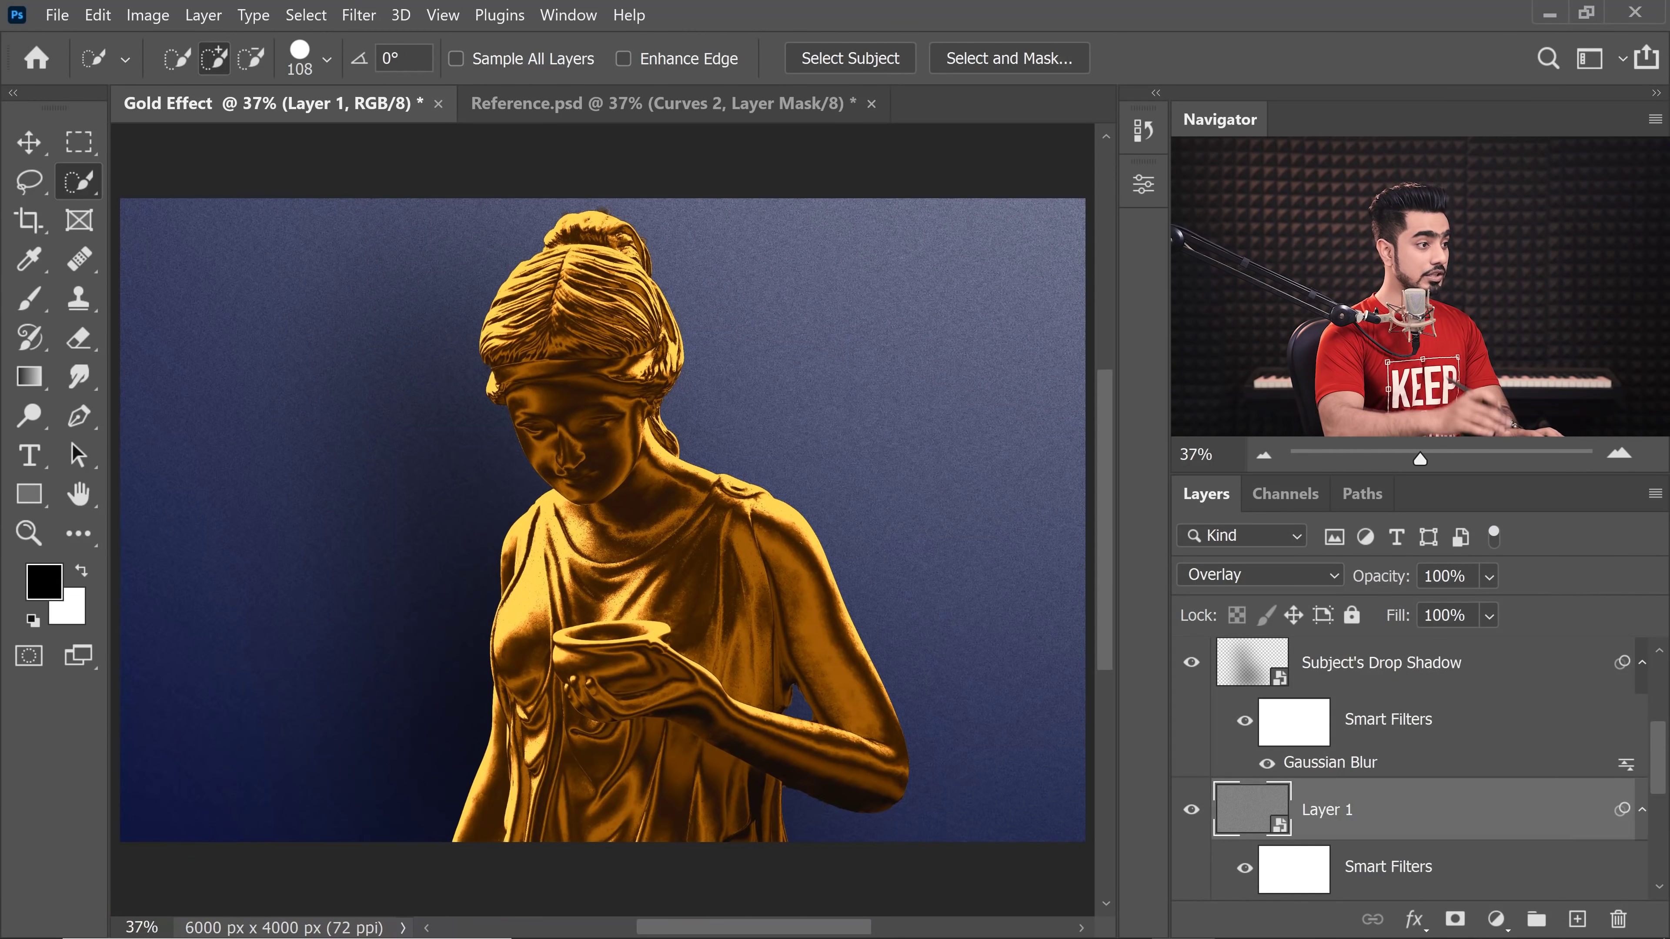
Edit Layer 1's Gaussian Blur smart filter and set its radius to 2 pixels
scroll(1358, 803, "down", 3)
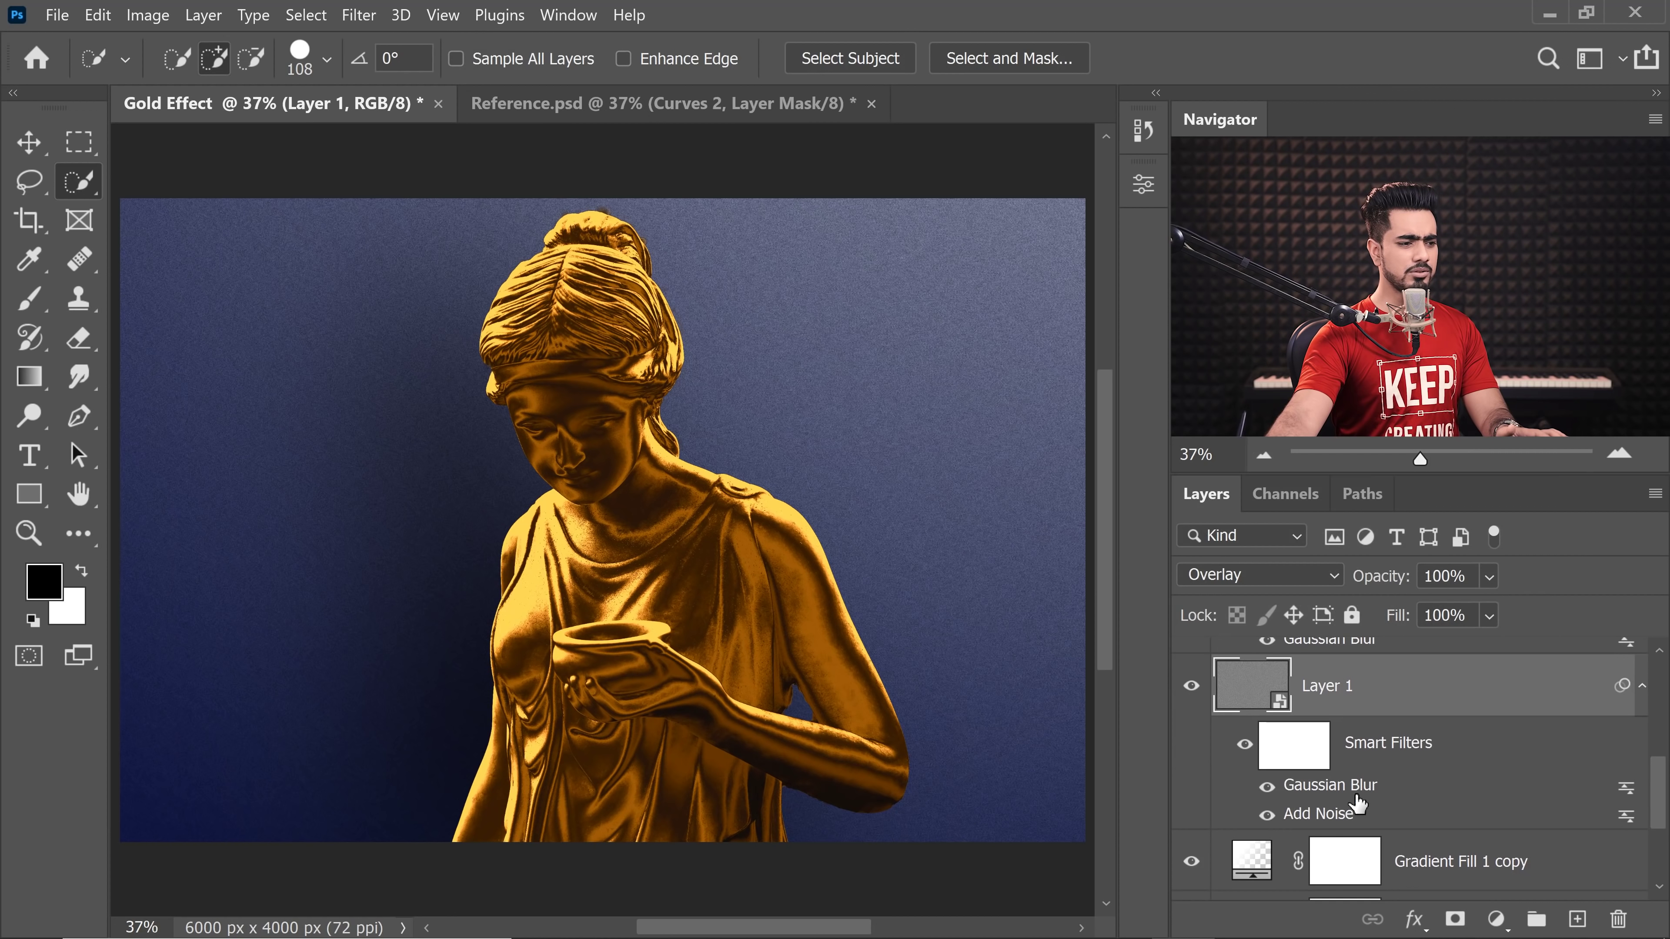
double_click(1333, 786)
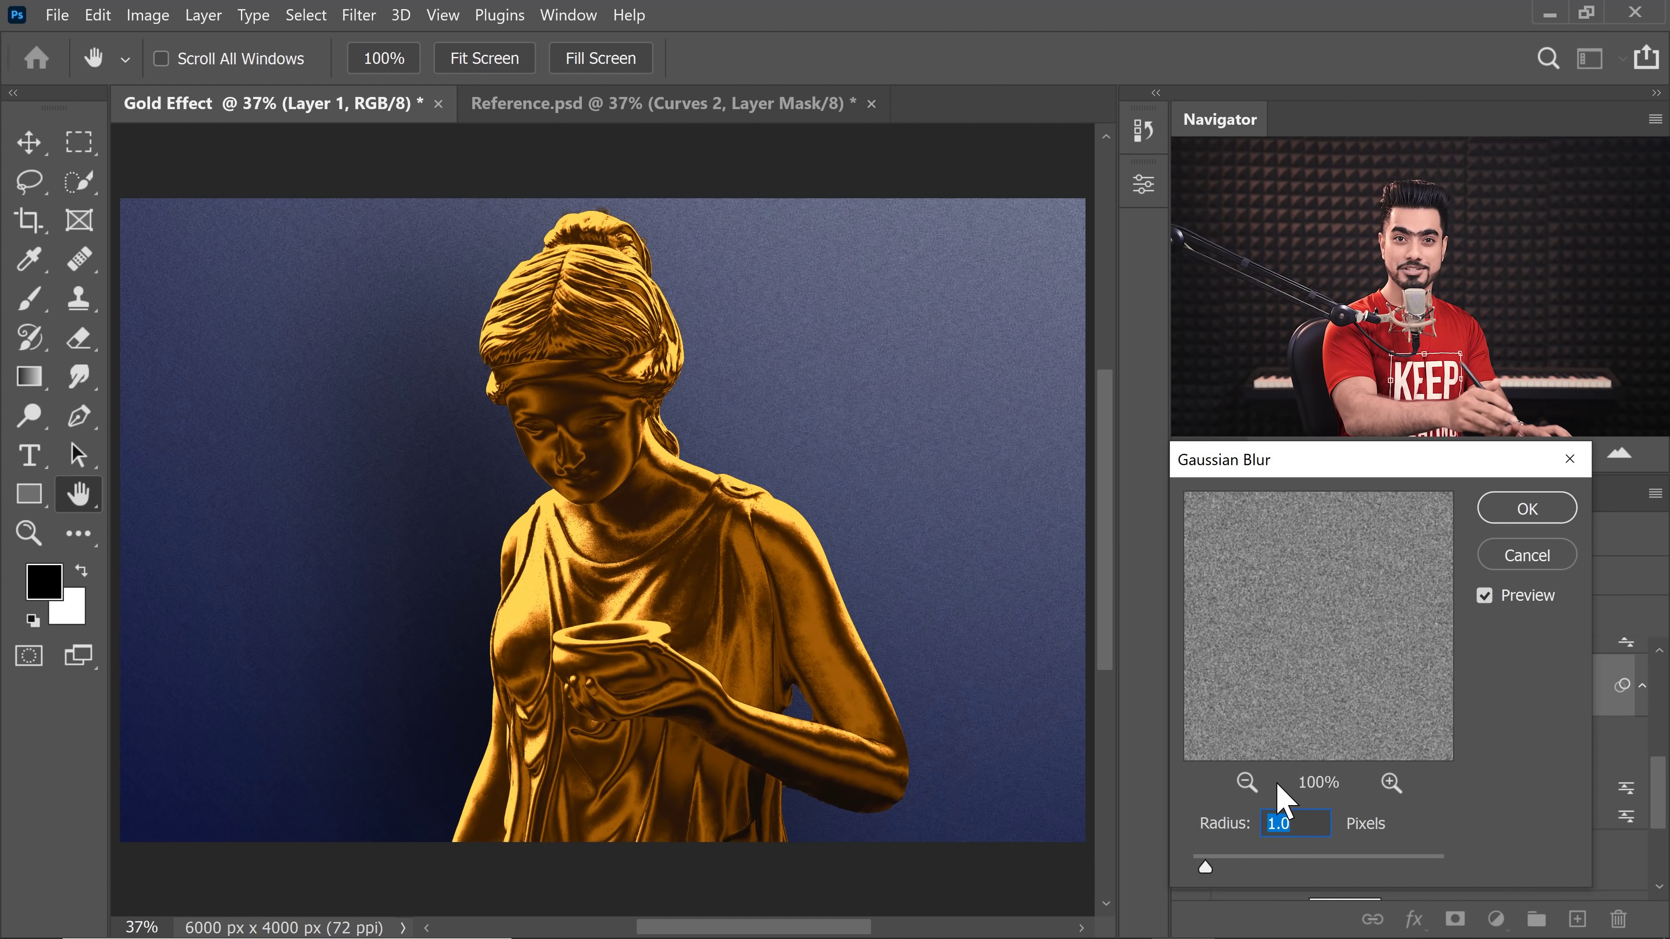
type("2")
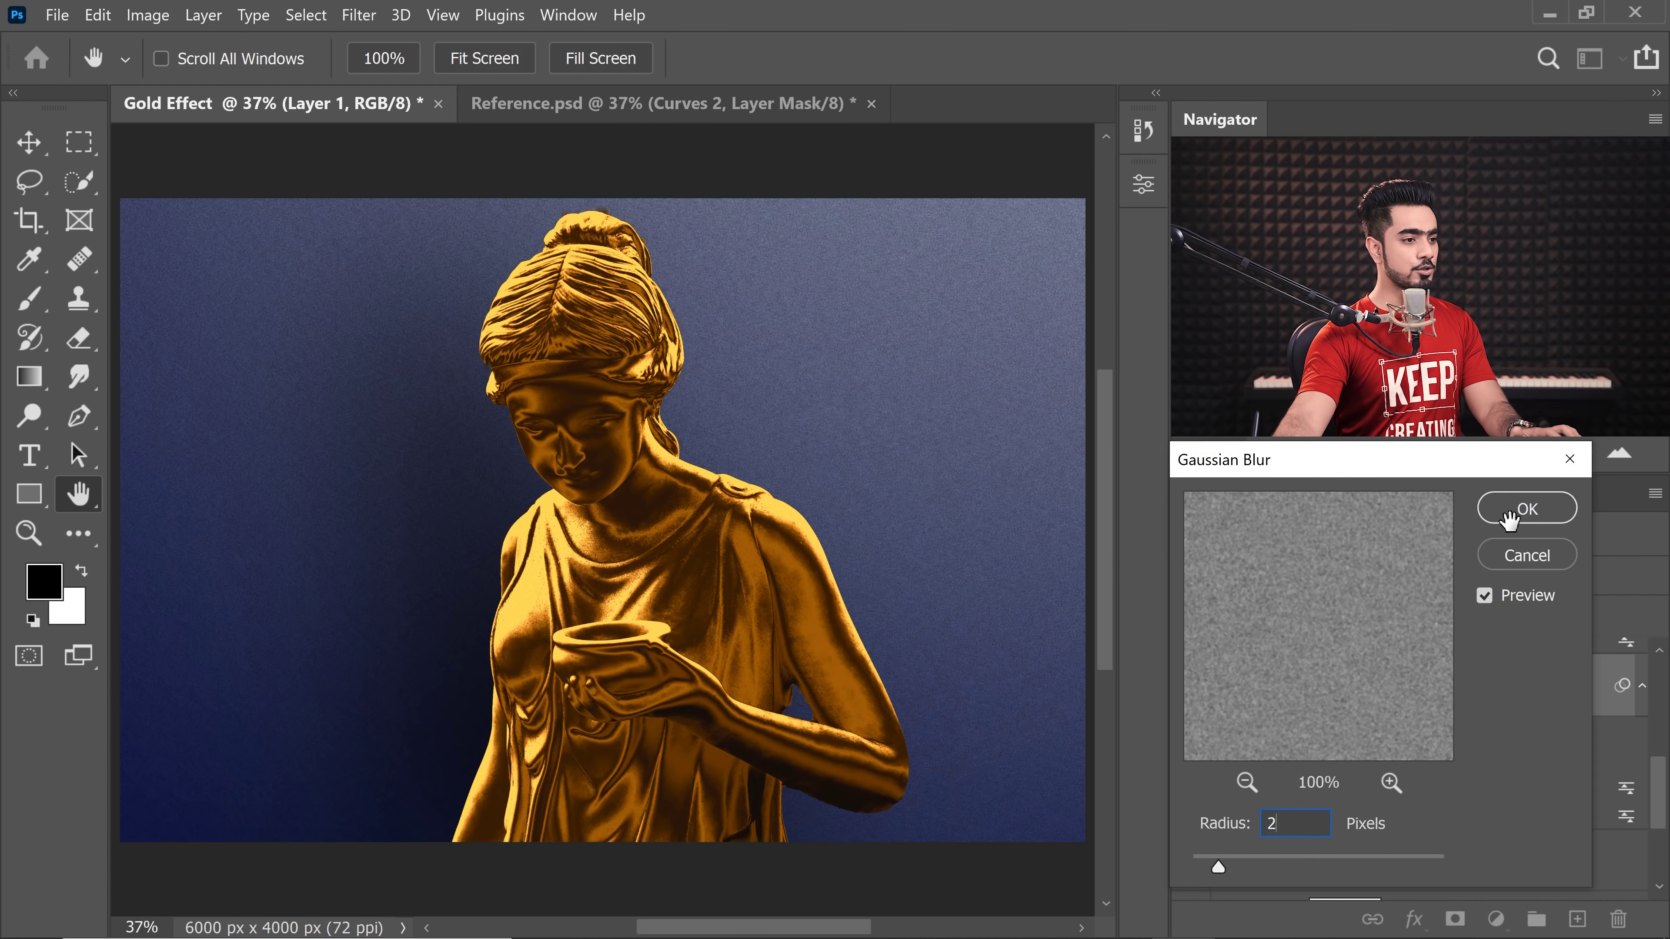
key("Return")
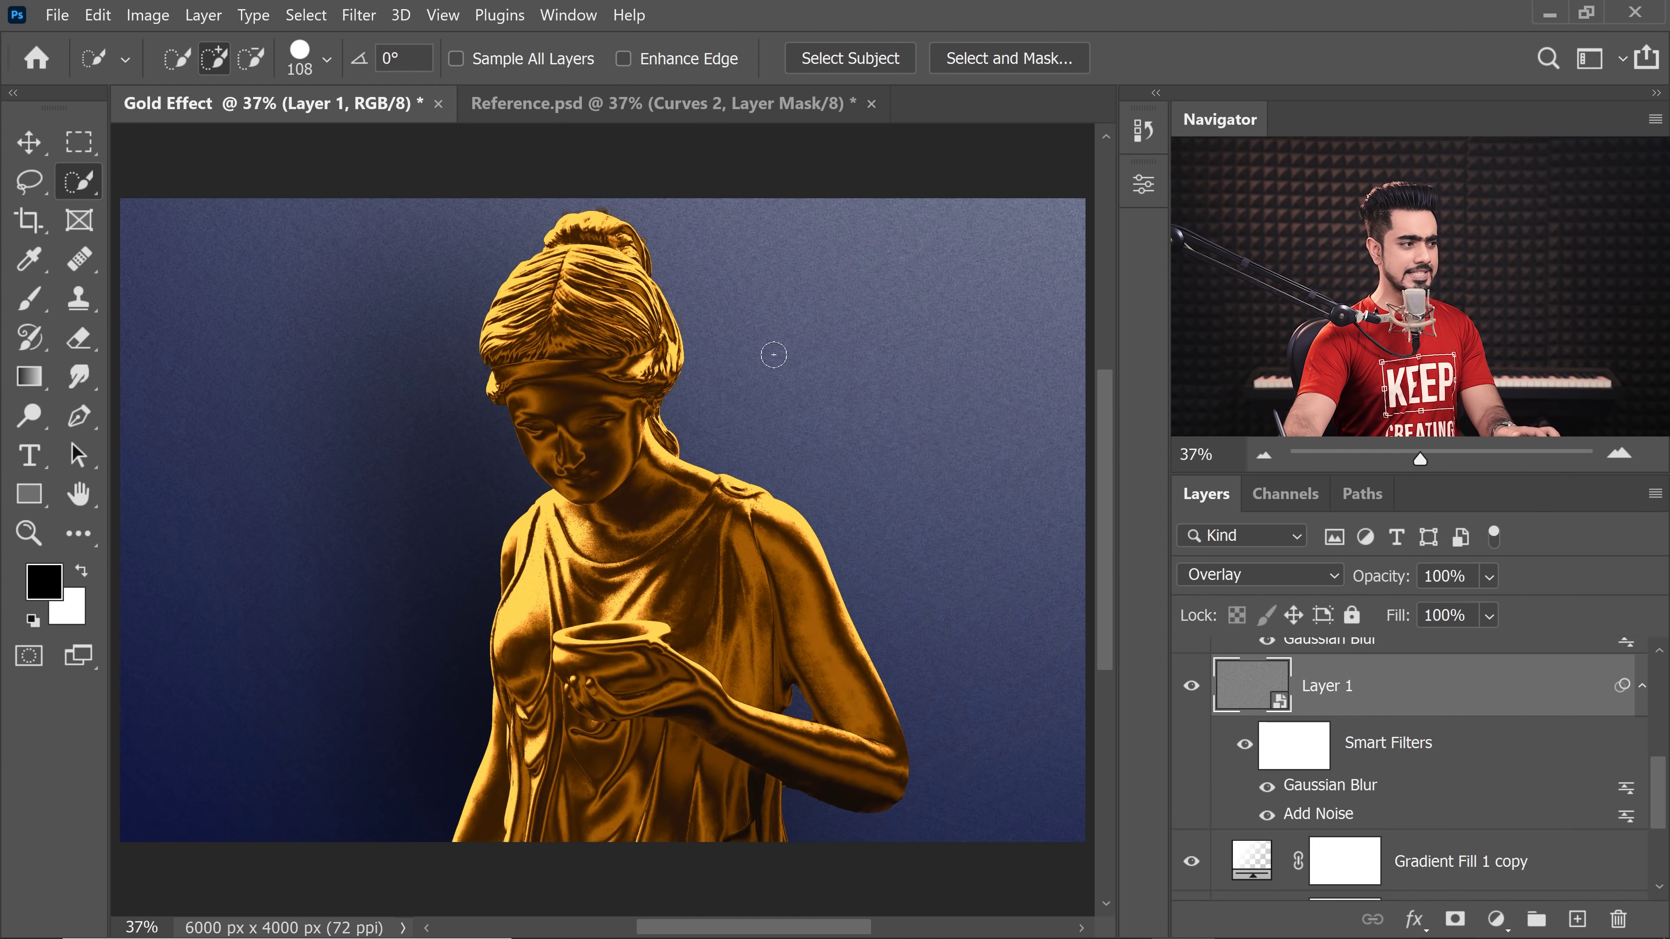
Add a black (000000) Solid Color fill layer above Layer 1 and set its opacity to 40%
mouse_move(800, 389)
left_mouse_down()
mouse_move(760, 384)
mouse_move(816, 413)
mouse_move(794, 432)
left_mouse_up()
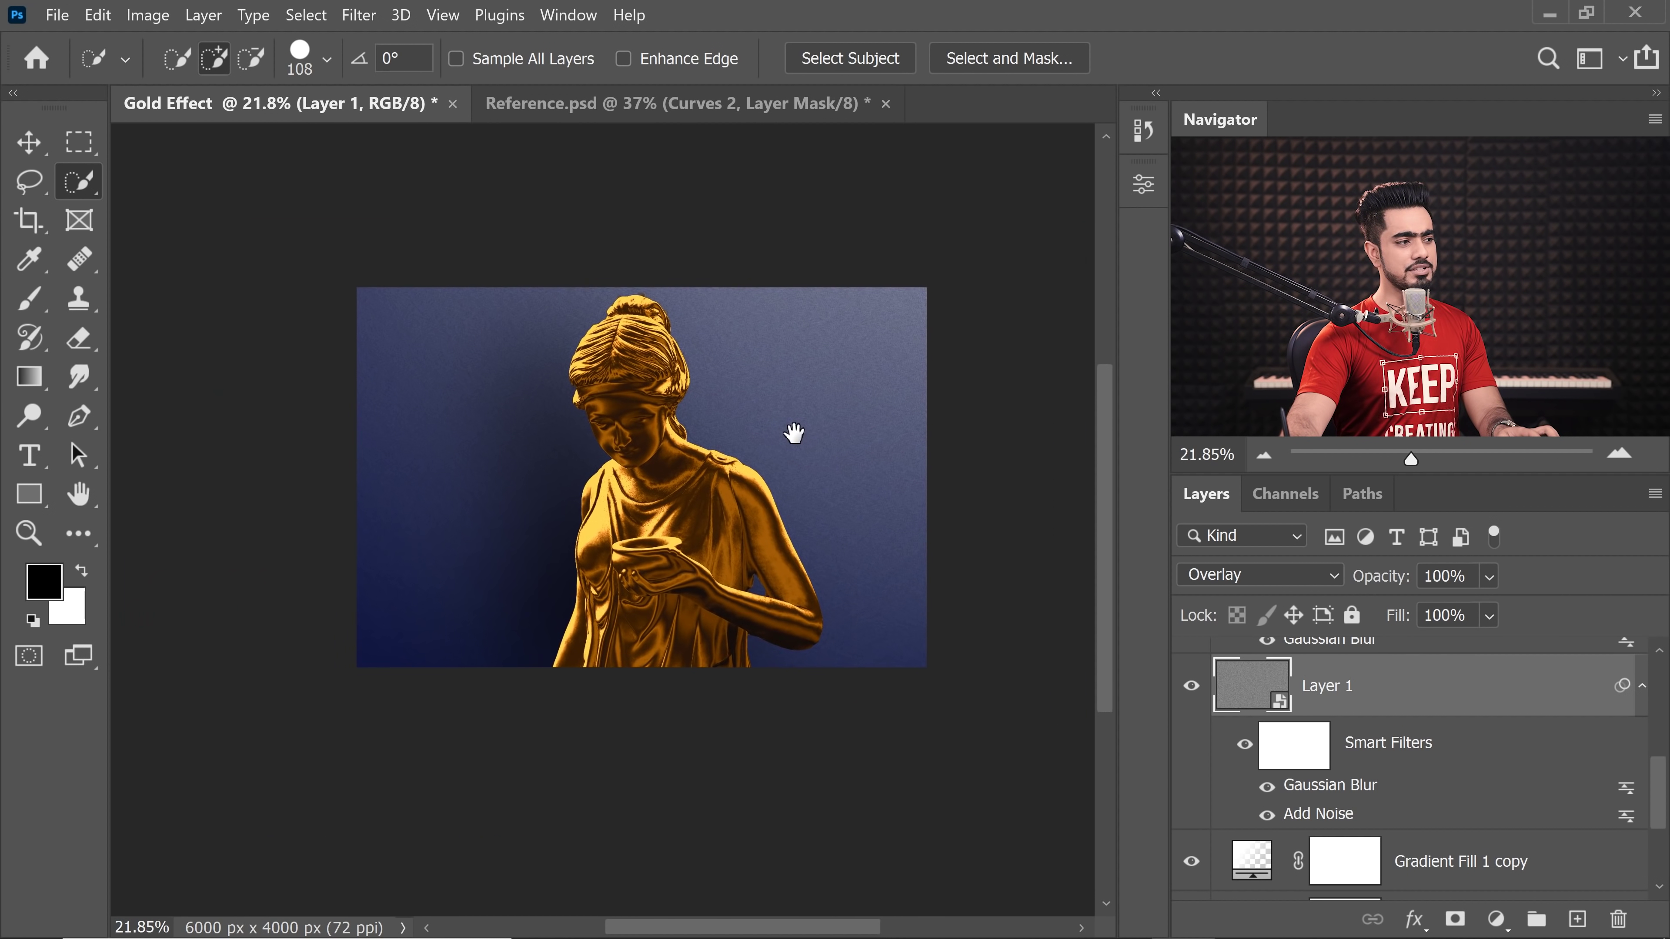
left_click(1497, 920)
left_click(1489, 465)
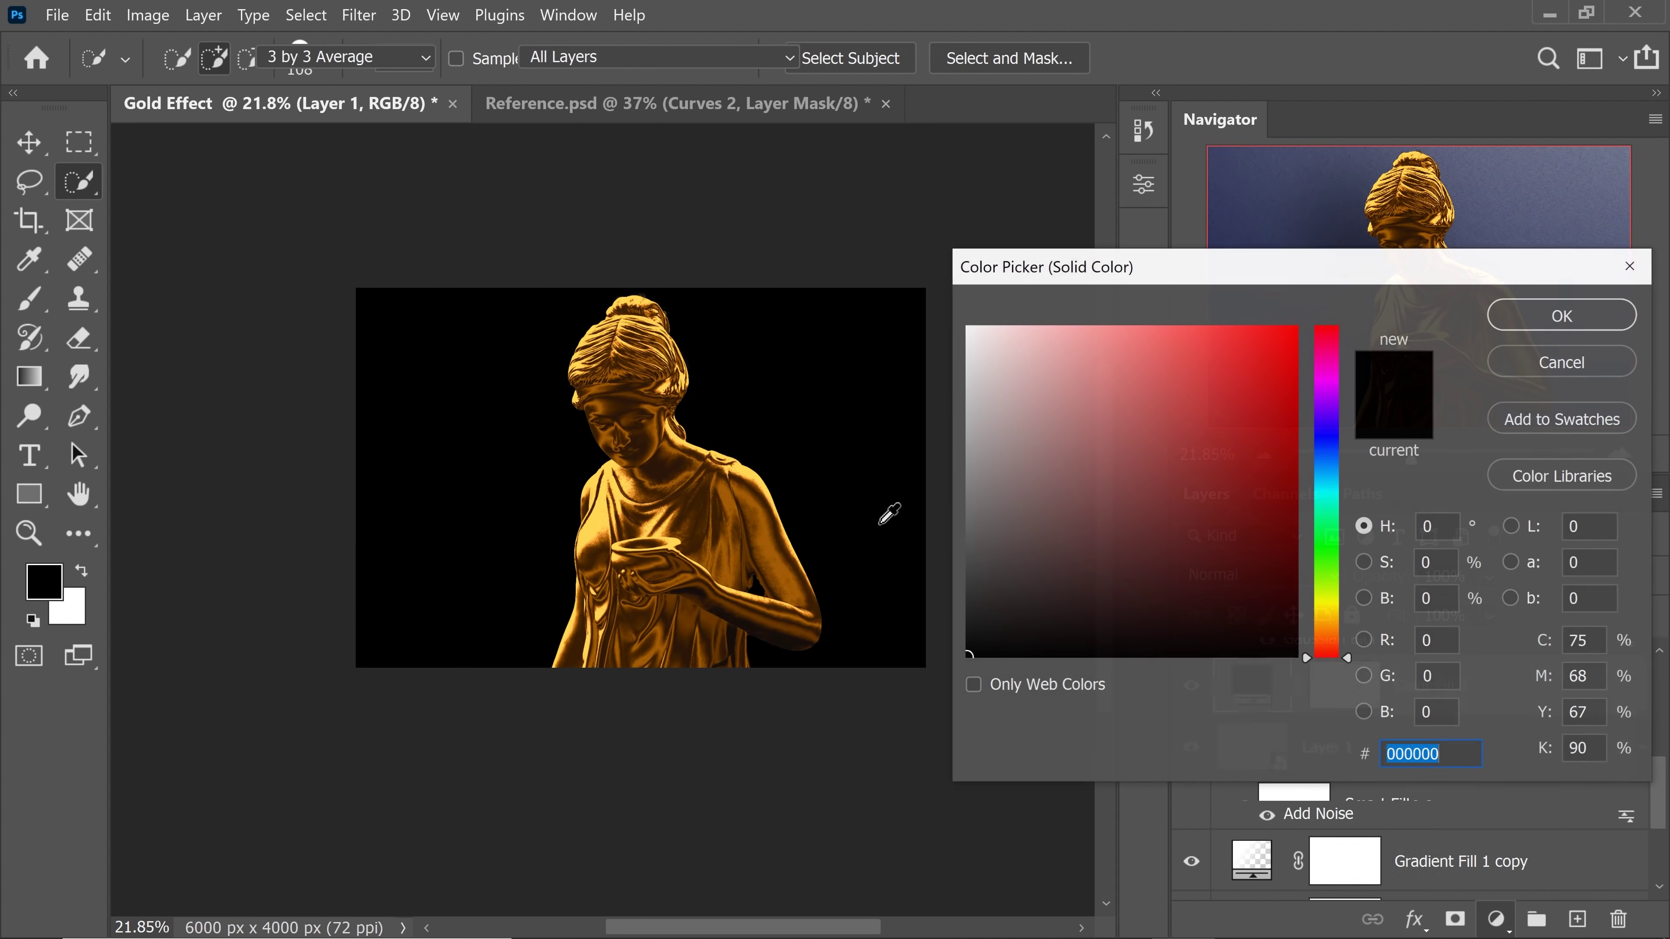
left_click(1579, 327)
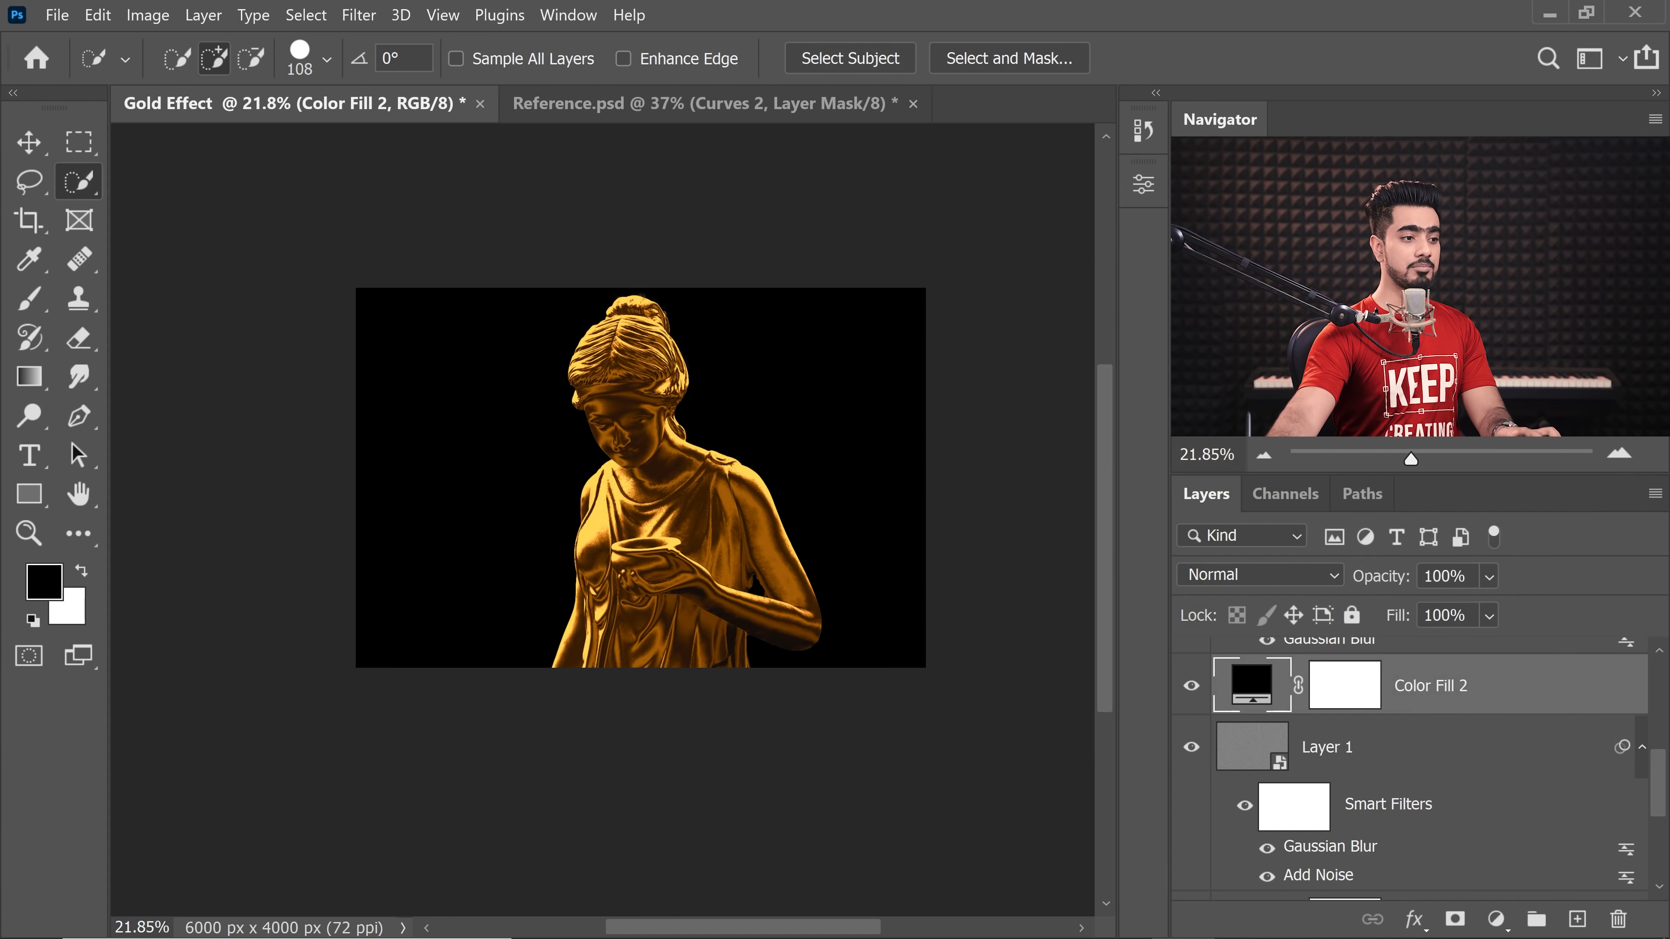
left_click_drag(1375, 587, 1118, 589)
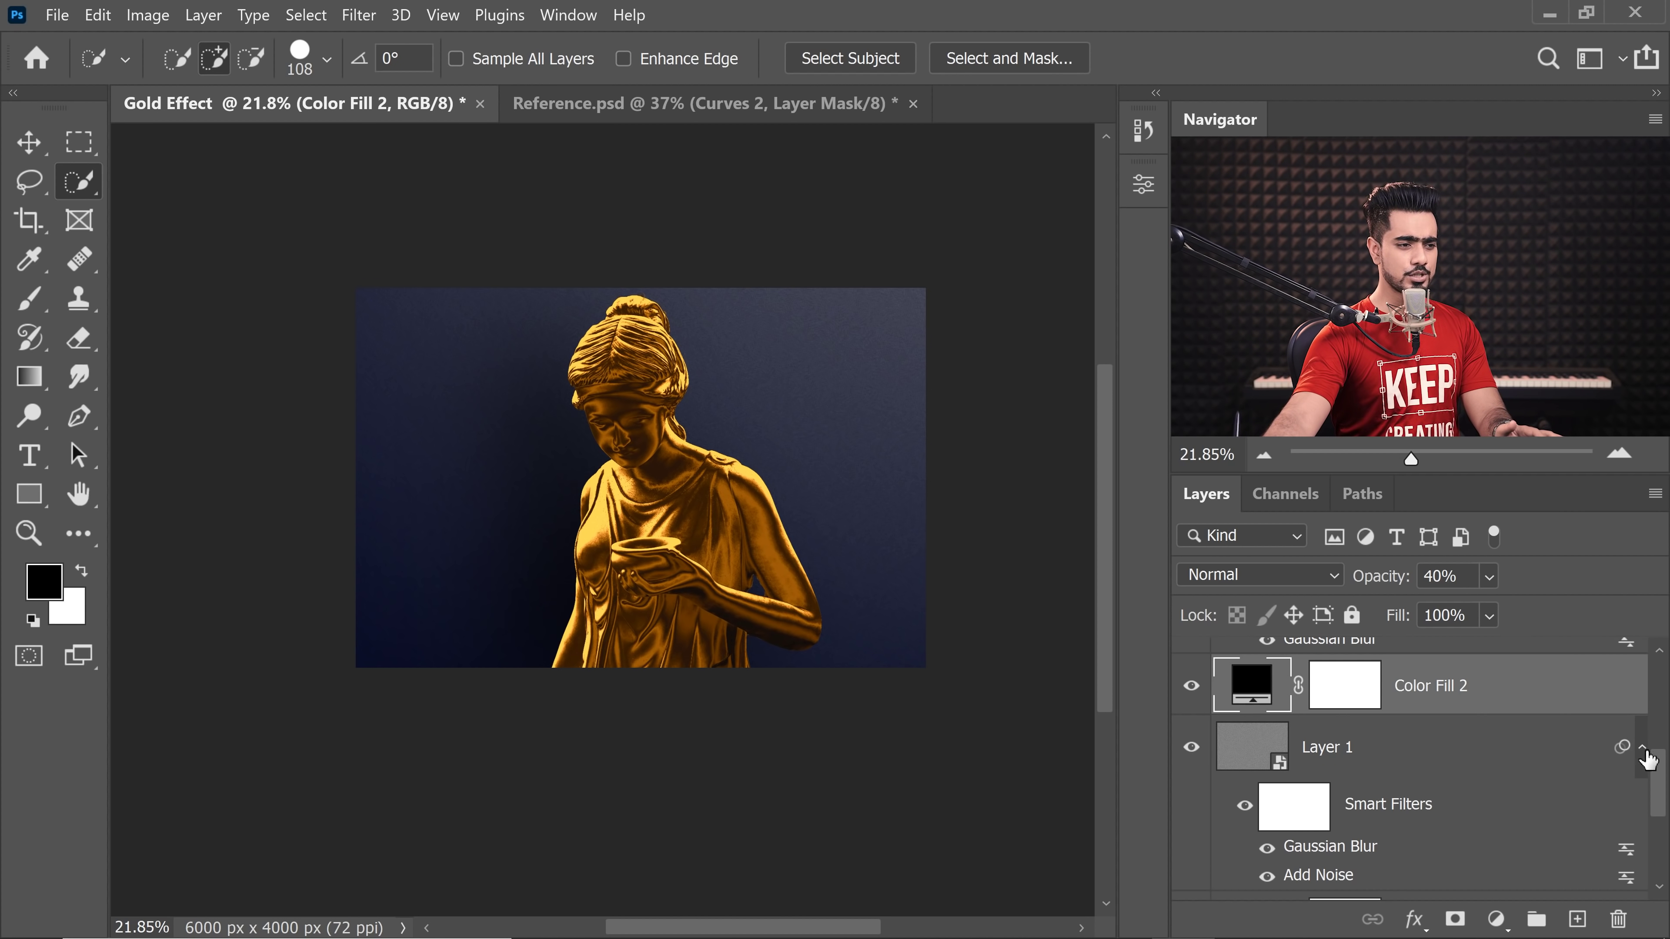
Change the color of the Color Fill 1 background layer to the dark blue 010a38
left_click_drag(1649, 763, 1652, 827)
left_click(1254, 863)
double_click(1254, 864)
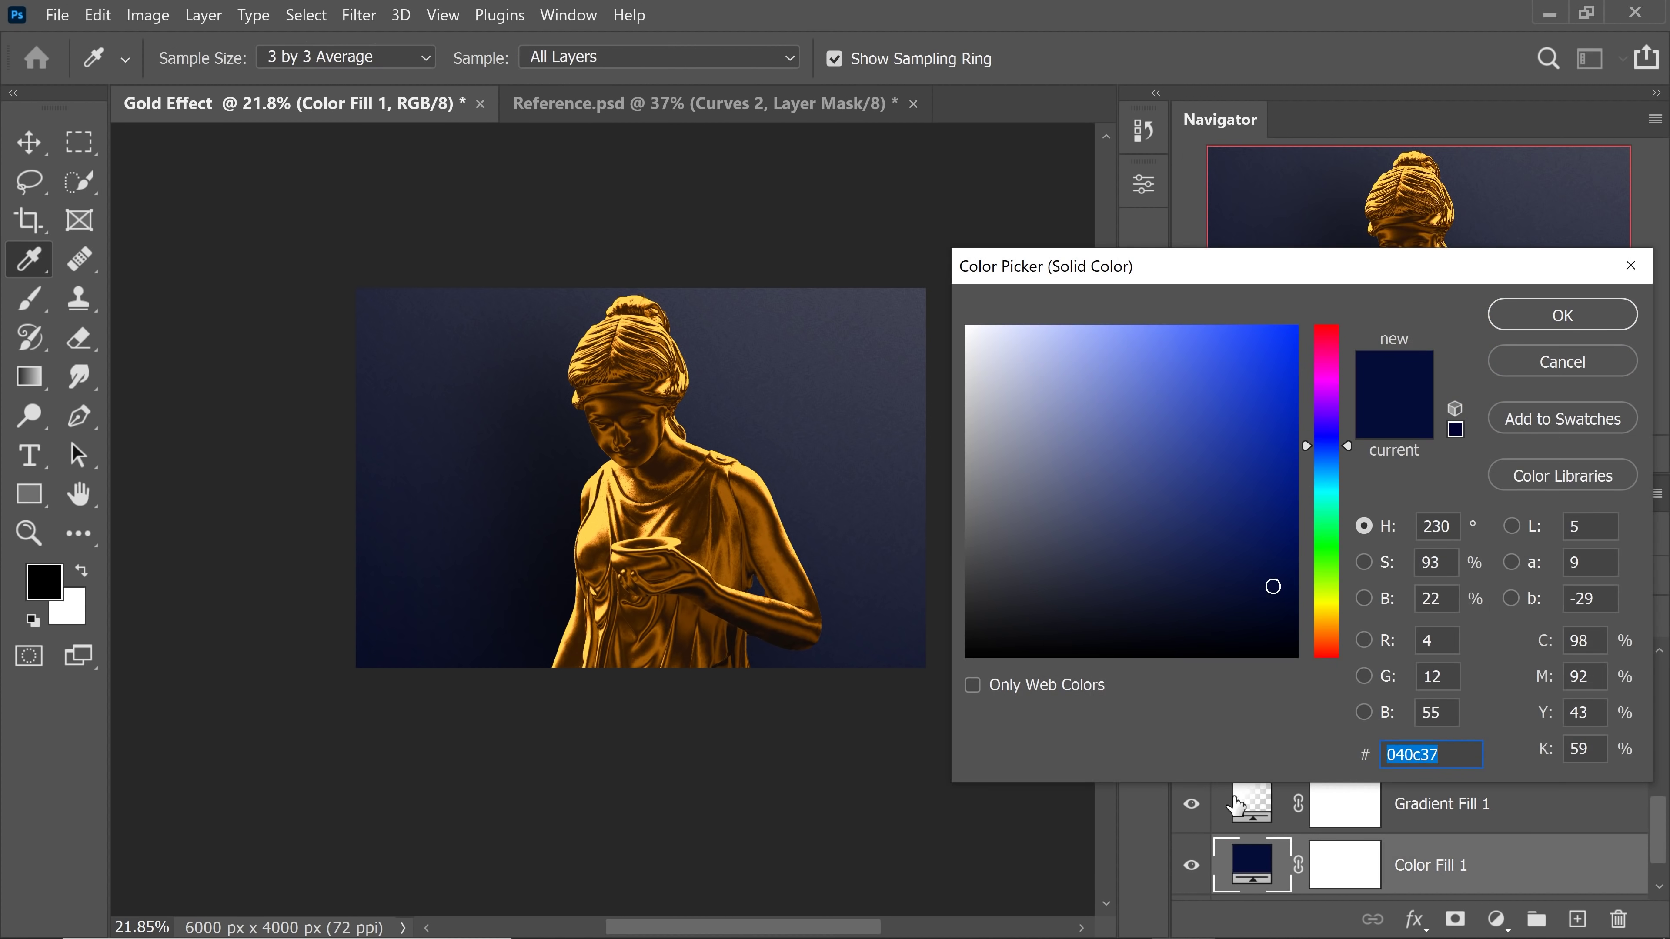
left_click(1278, 589)
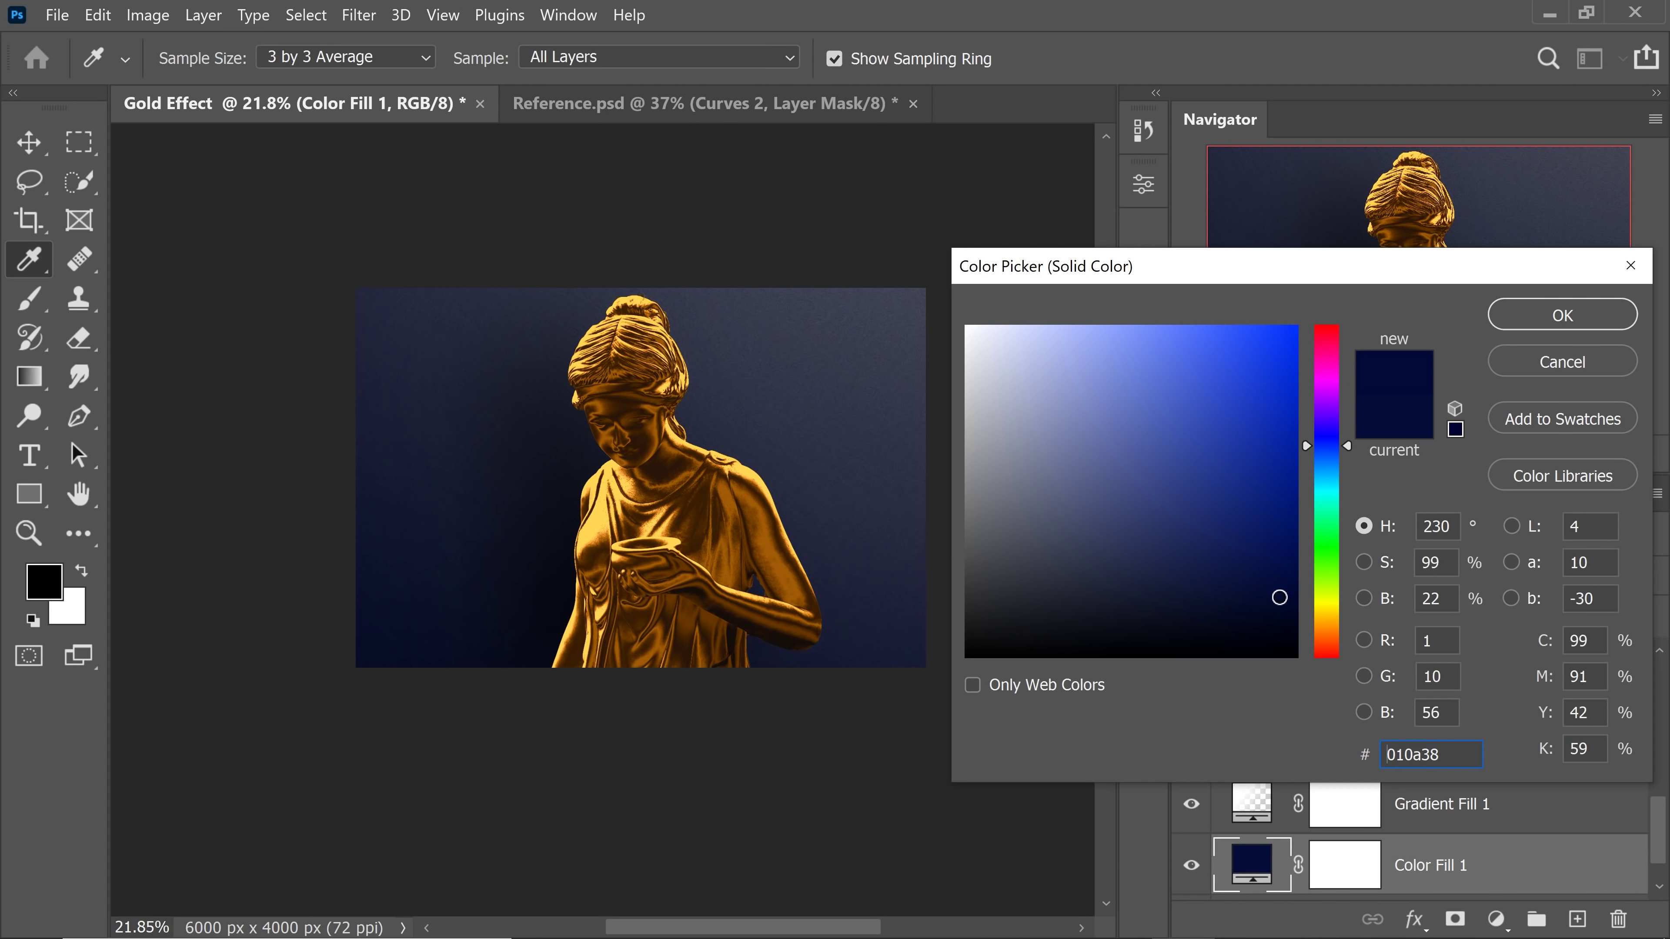
left_click(1562, 316)
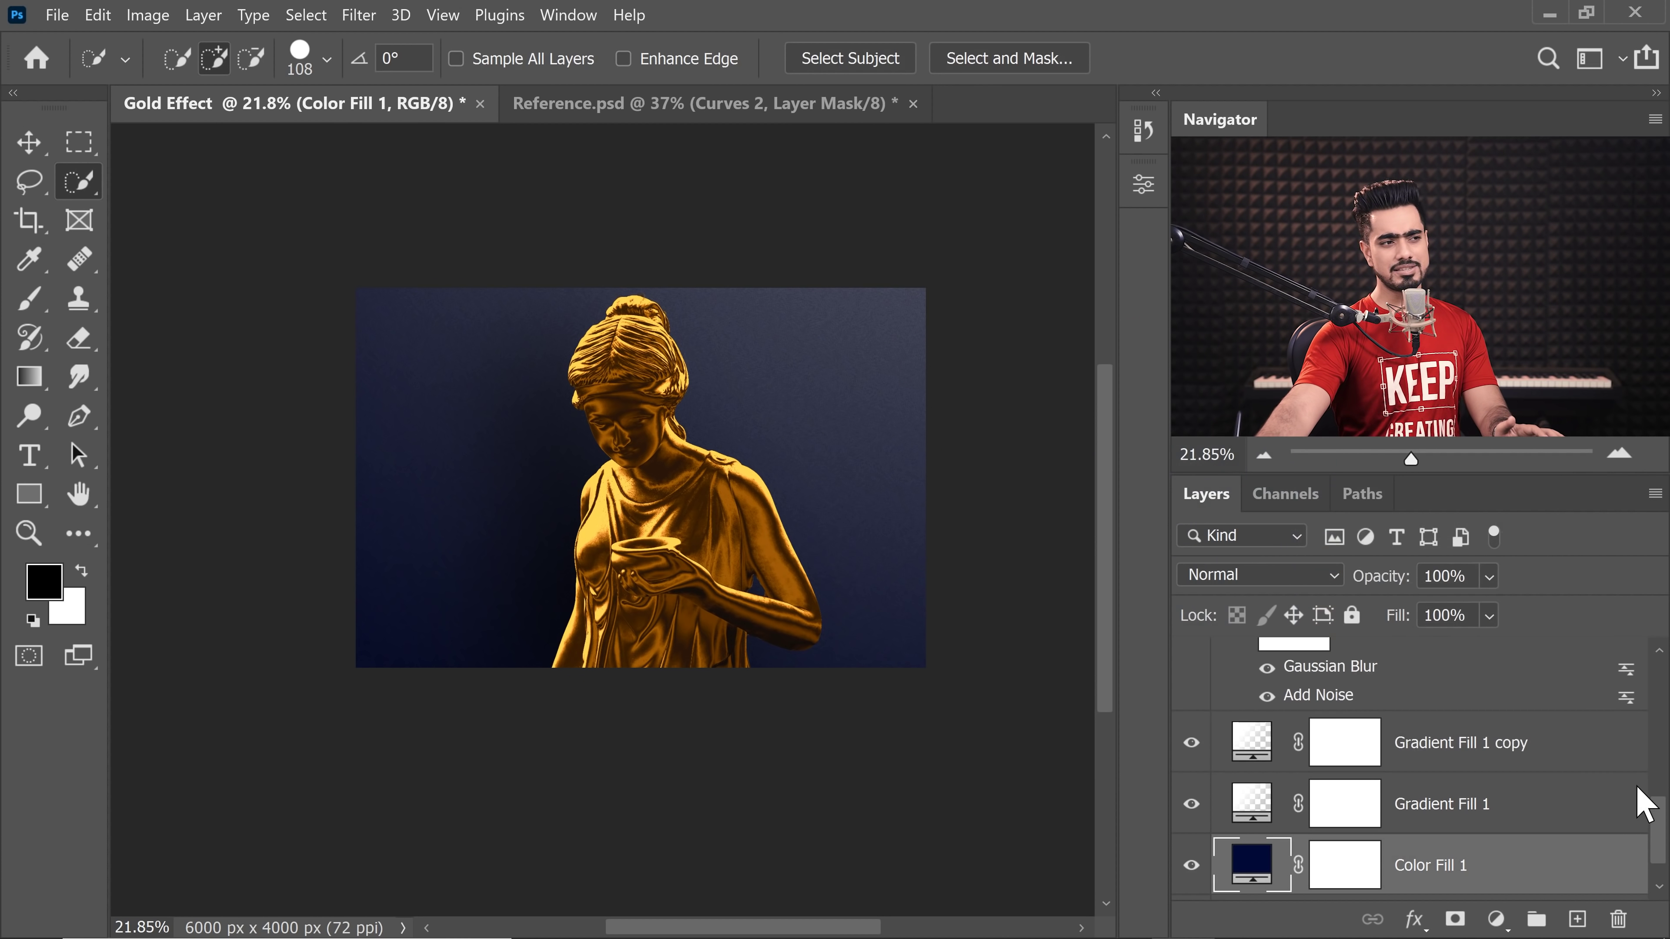
Add a Hue/Saturation adjustment layer above Color Fill 2 and set its saturation to +26
mouse_move(1638, 793)
left_mouse_down()
mouse_move(1652, 763)
mouse_move(1658, 812)
mouse_move(1652, 773)
left_mouse_up()
left_click(1532, 789)
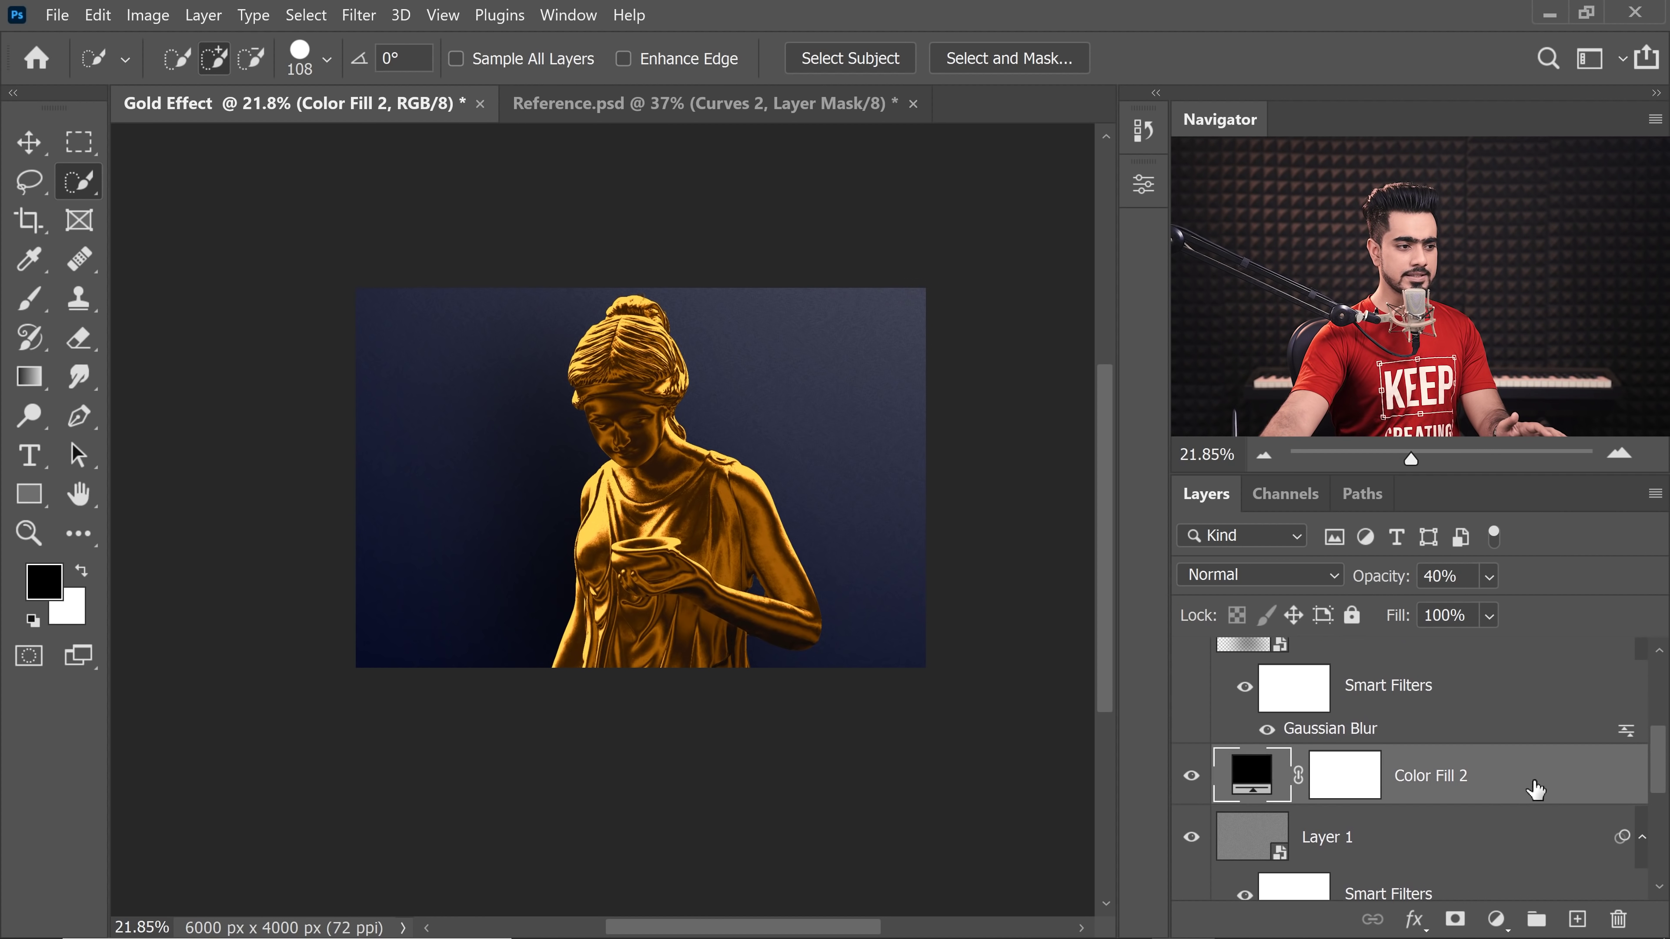
left_click(1497, 920)
left_click(1473, 672)
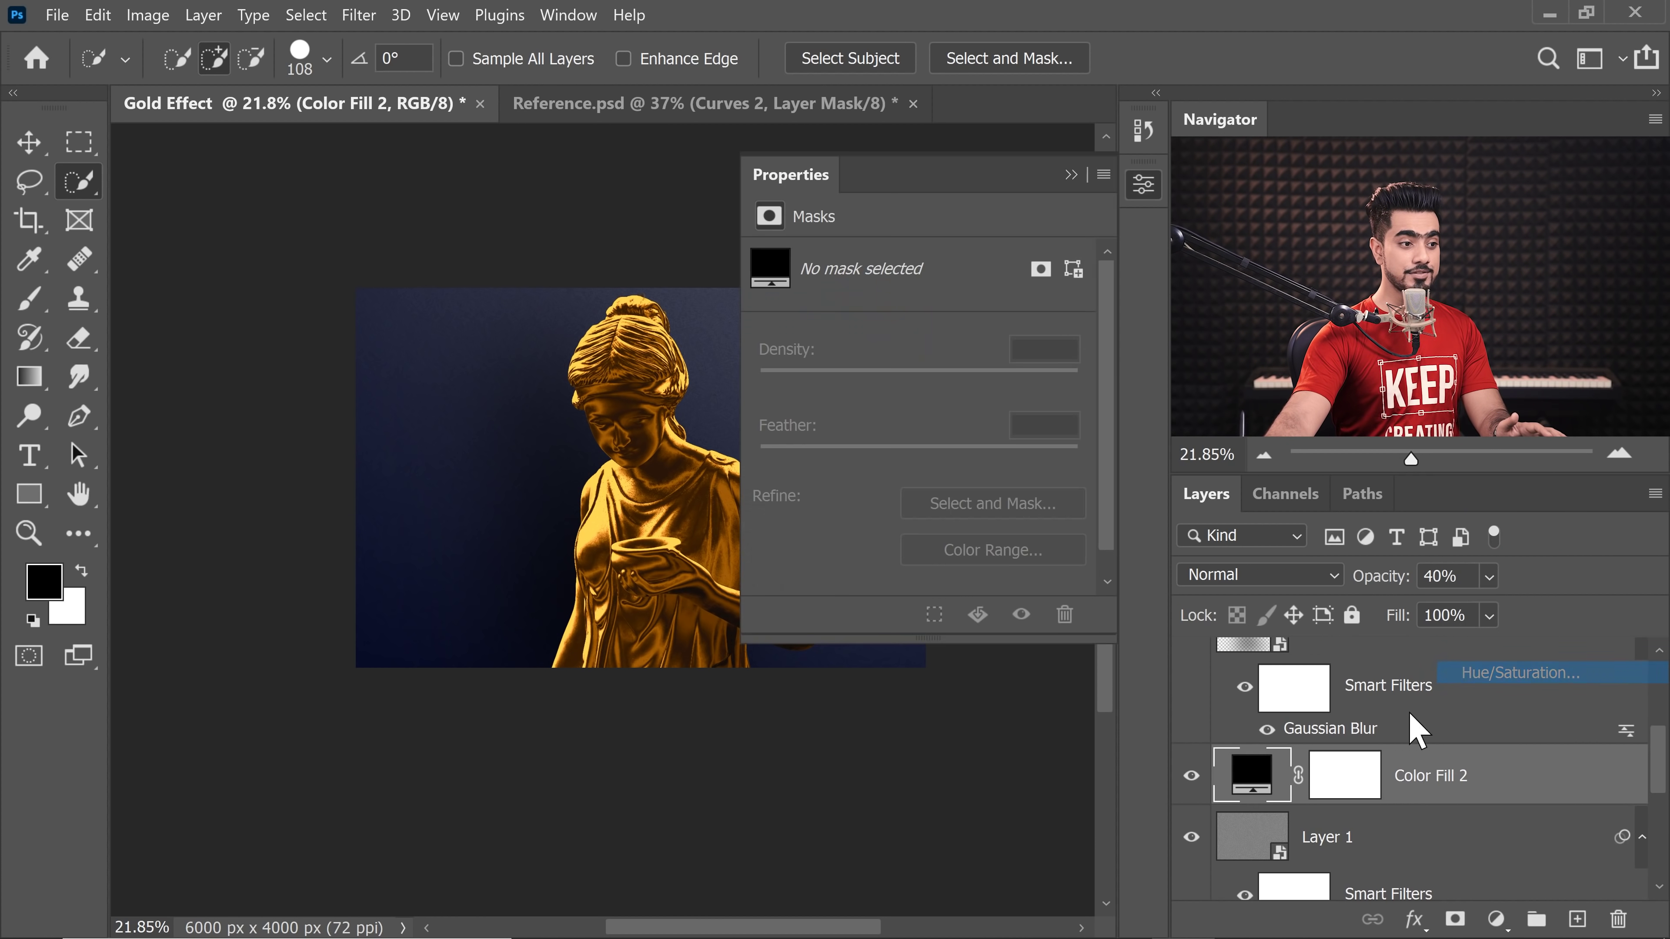
left_click_drag(919, 435, 961, 436)
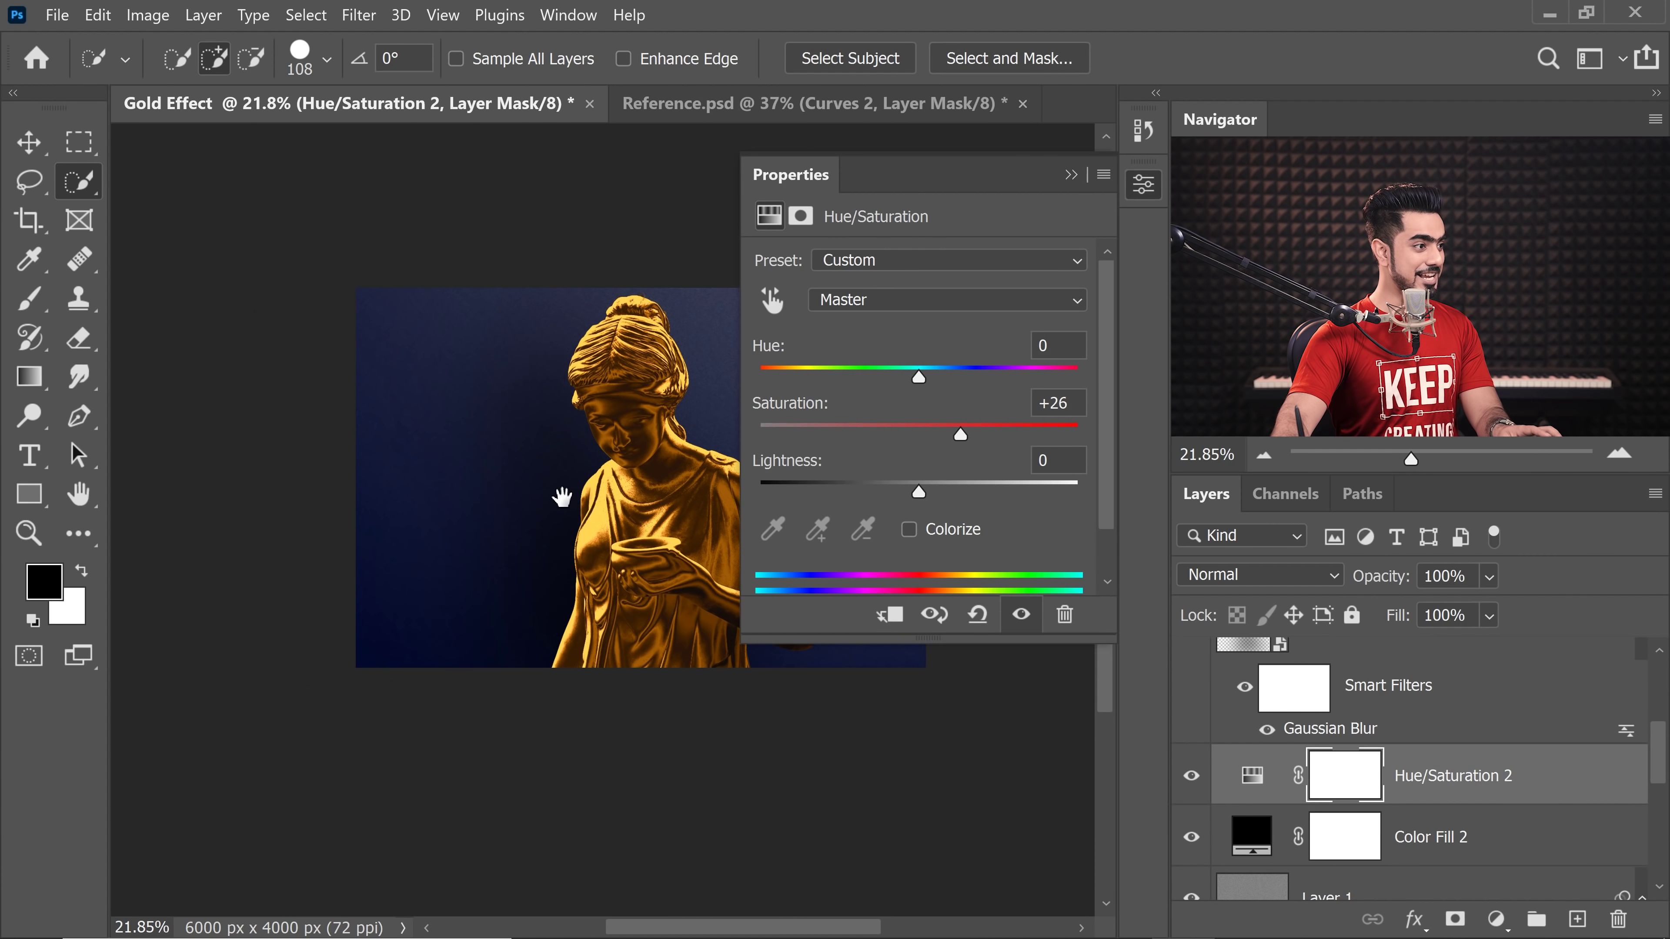
left_click_drag(828, 451, 616, 495)
key("ctrl+plus")
left_click(1071, 174)
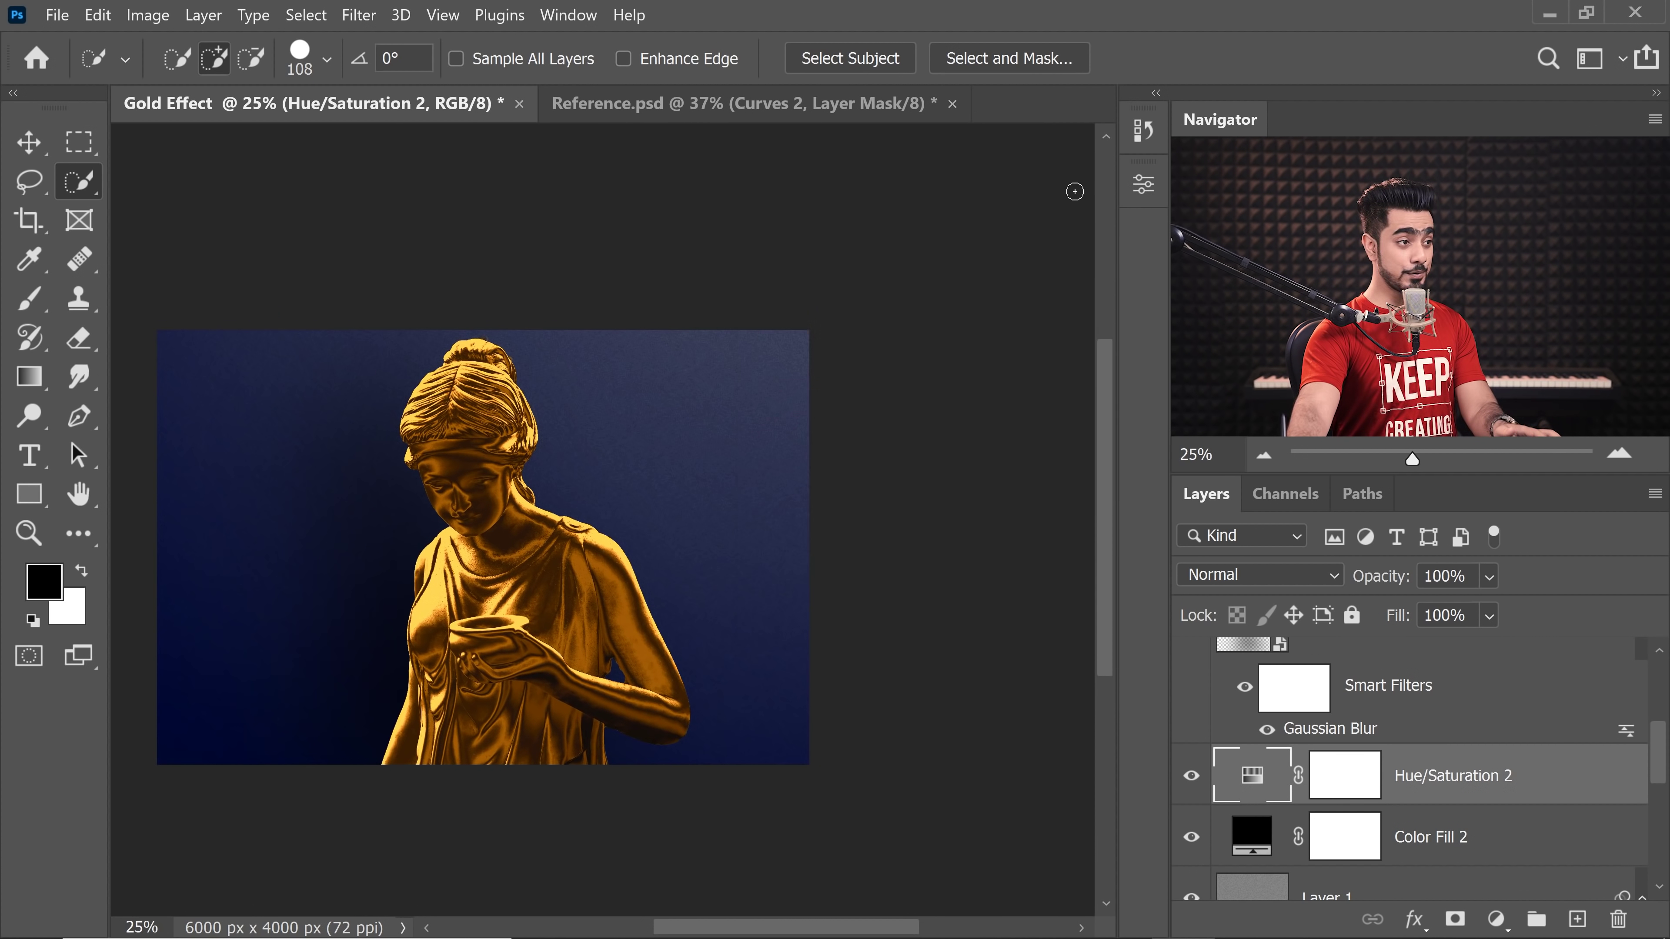
Set the St. Shadowith layer to Multiply mode with 30% opacity
scroll(1061, 191, "up", 3)
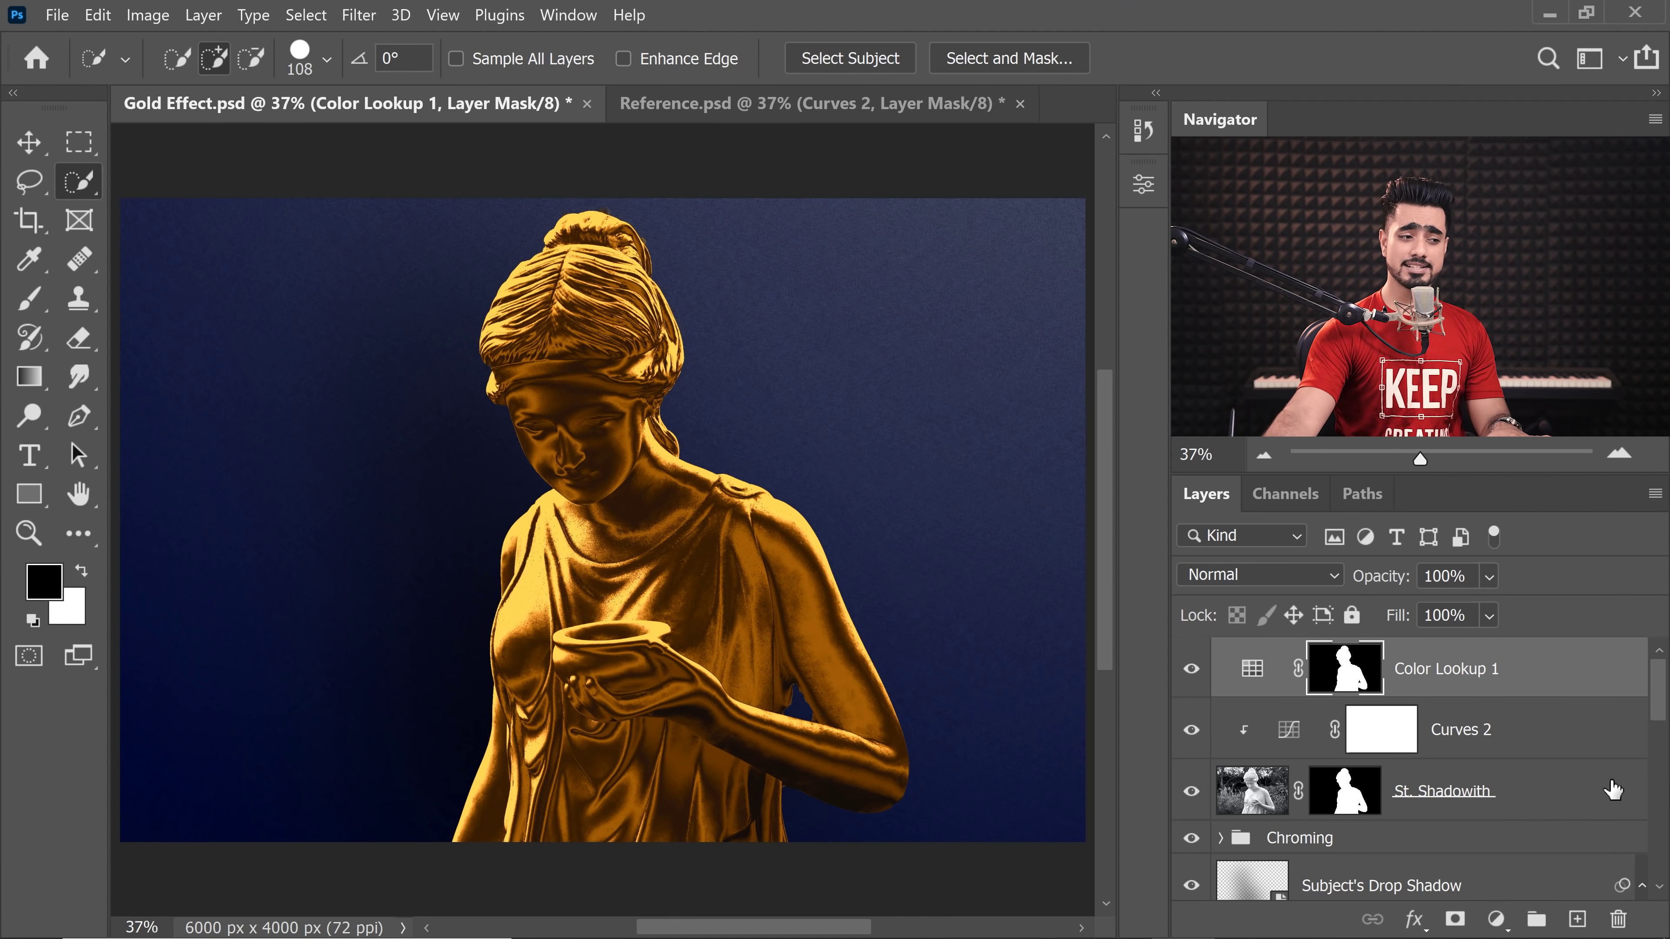
key("shift+alt+m")
left_click(1556, 796)
left_click_drag(1399, 582, 1384, 583)
type("30")
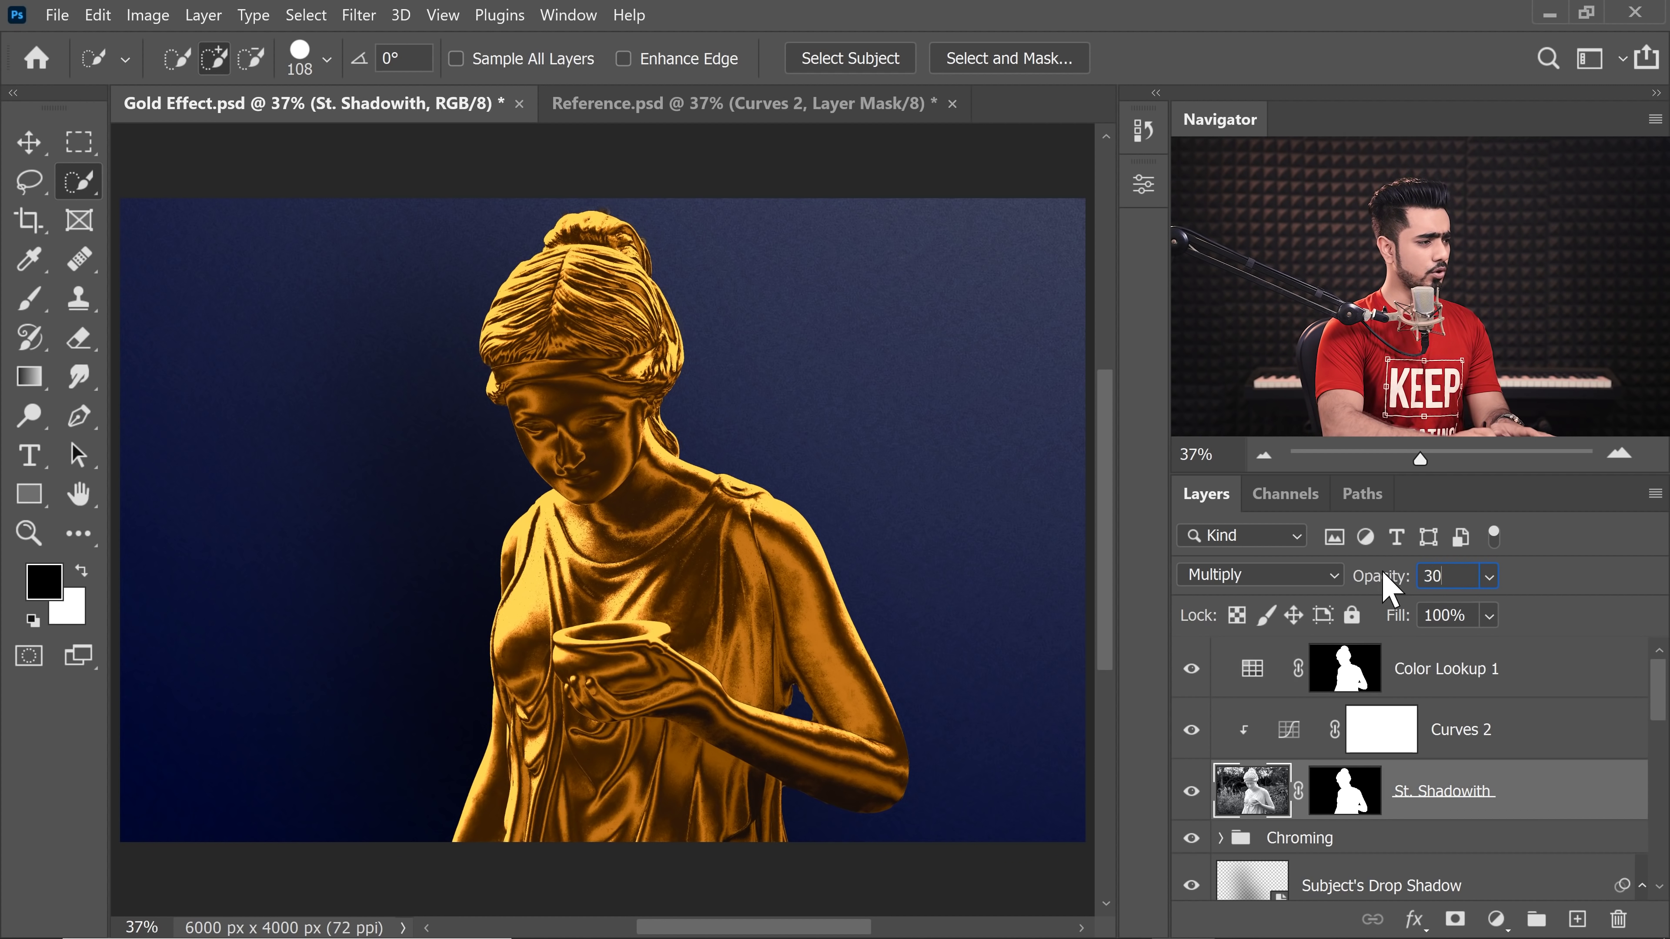
key("Return")
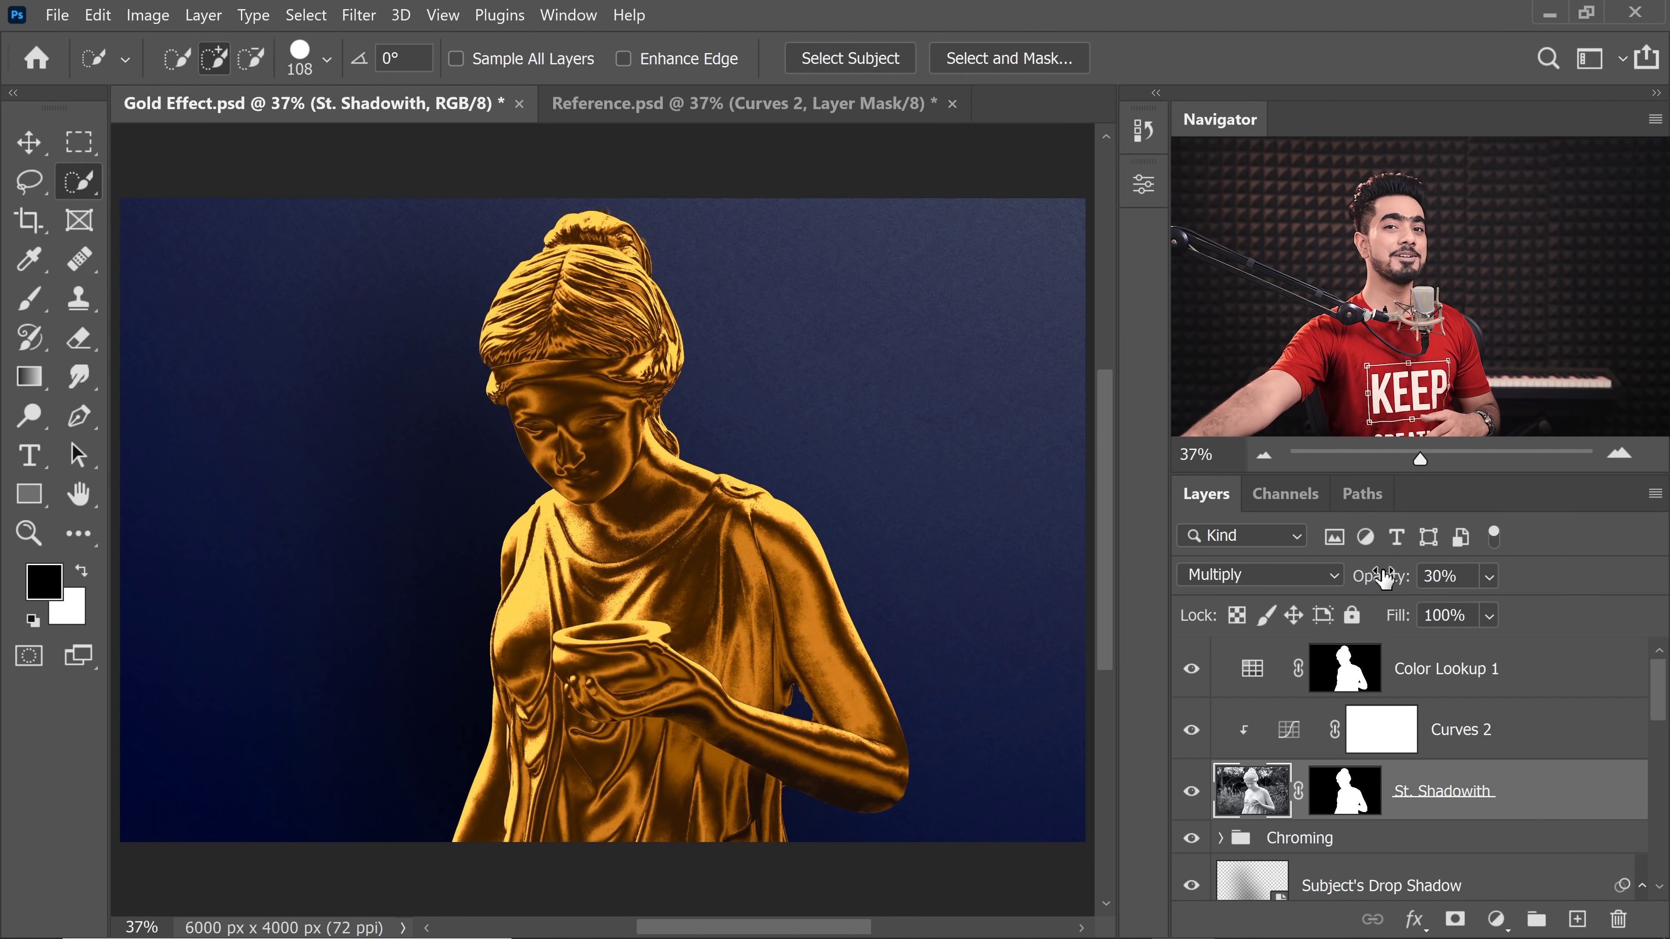